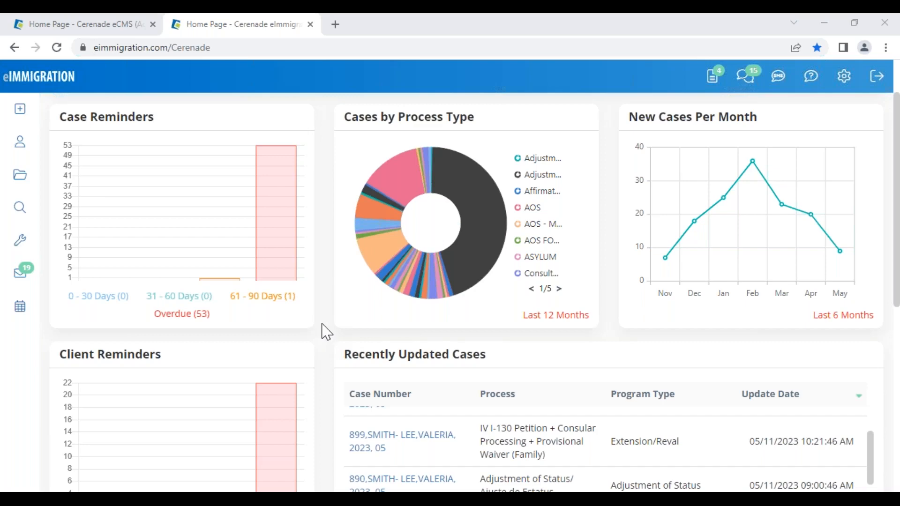
- Begin a new Client / Contact with status changed from Prospect to Active, noting automatic client numbering
{"action": "left_click", "coordinate": [19, 108]}
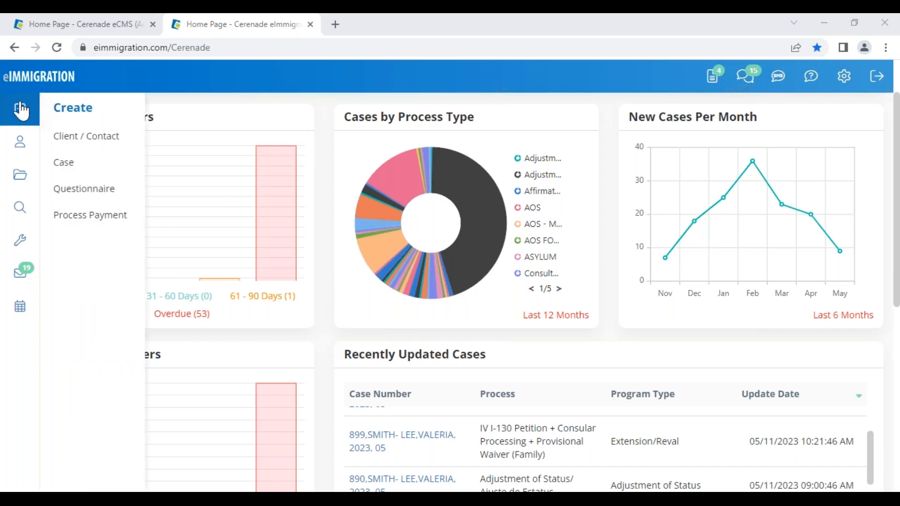
{"action": "left_click", "coordinate": [103, 147]}
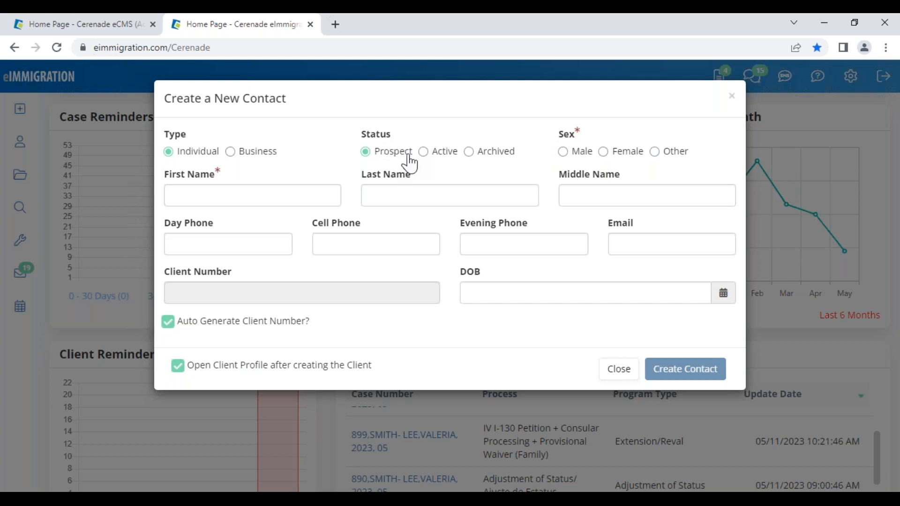
{"action": "left_click_drag", "start_coordinate": [409, 152], "coordinate": [380, 151]}
{"action": "left_click", "coordinate": [399, 134]}
{"action": "left_click", "coordinate": [394, 152]}
{"action": "left_click", "coordinate": [423, 155]}
{"action": "left_click_drag", "start_coordinate": [328, 324], "coordinate": [178, 331]}
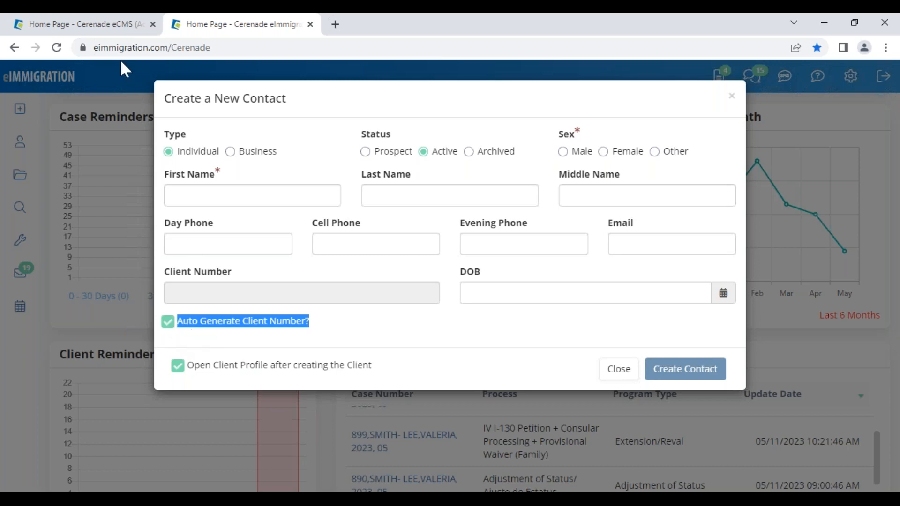
{"action": "left_click", "coordinate": [108, 26]}
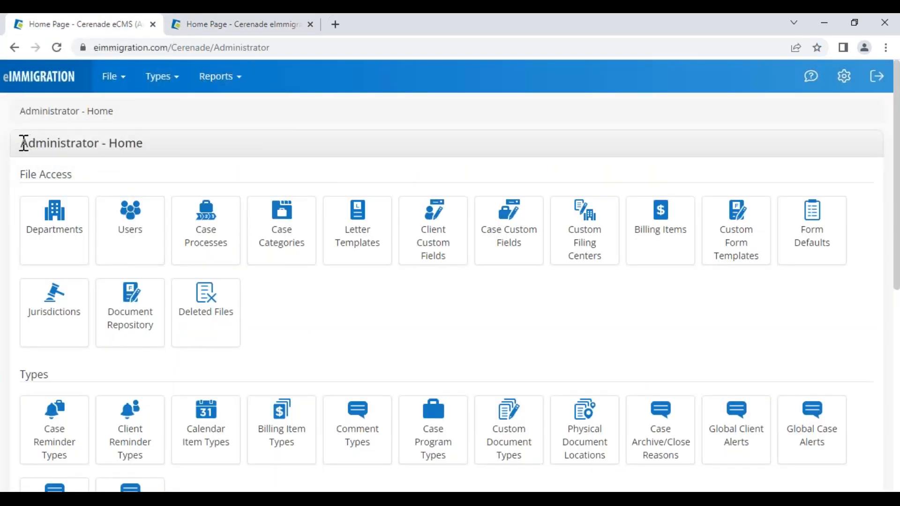
- Open Application Settings from the Administrator - Home page
{"action": "left_click_drag", "start_coordinate": [22, 143], "coordinate": [154, 155]}
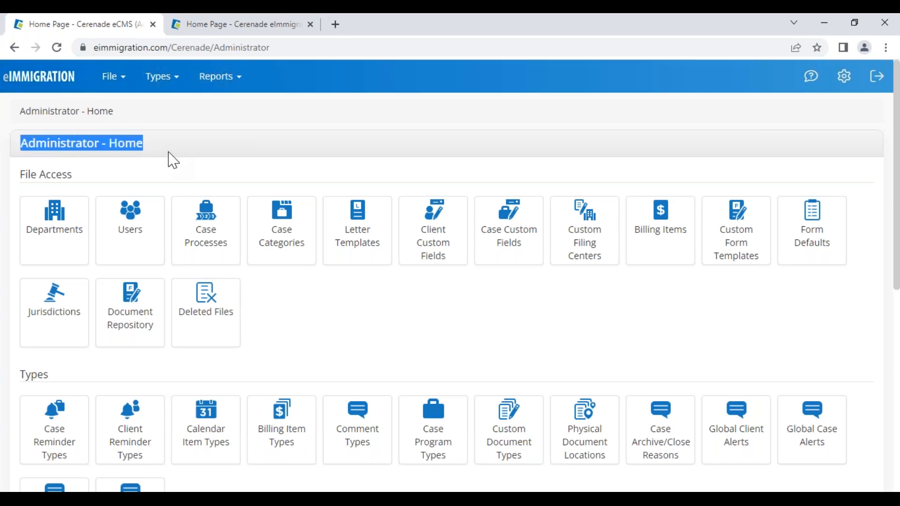
{"action": "left_click", "coordinate": [170, 157]}
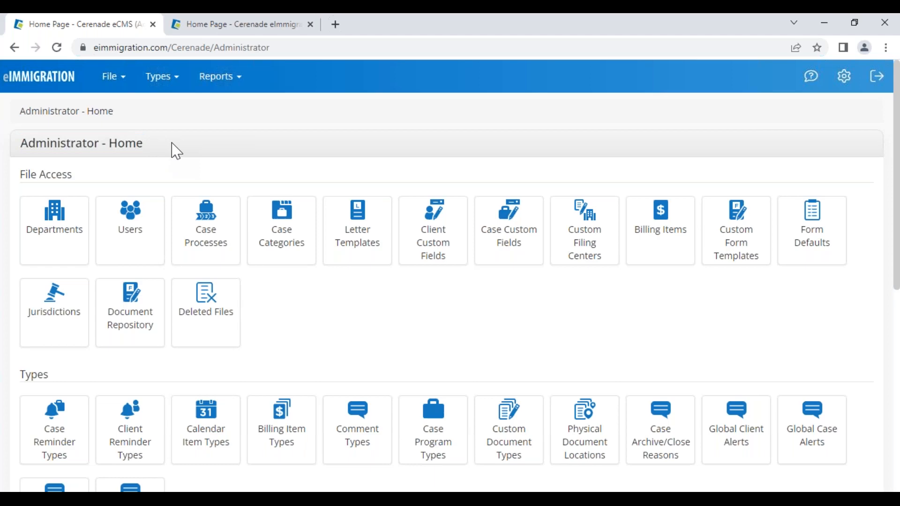
{"action": "left_click_drag", "start_coordinate": [37, 143], "coordinate": [105, 151]}
{"action": "scroll", "coordinate": [183, 337], "scroll_direction": "down", "scroll_amount": 7}
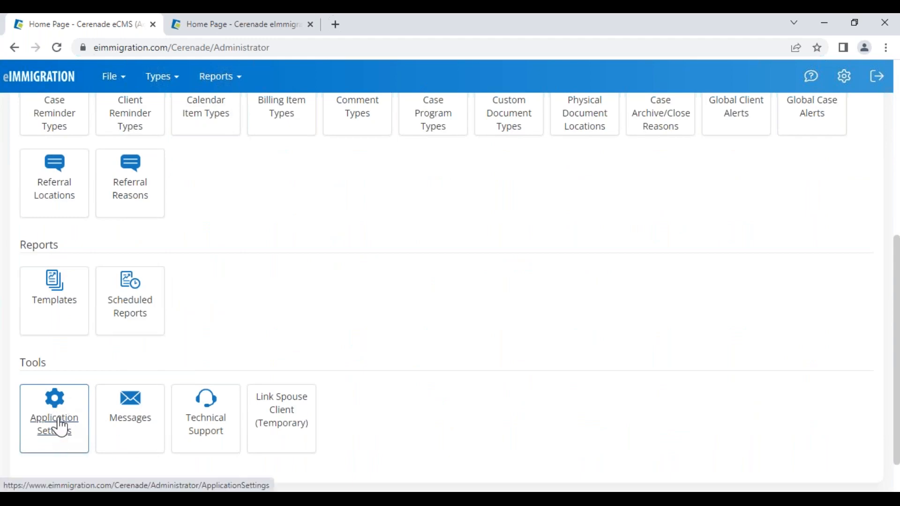
{"action": "left_click", "coordinate": [60, 427]}
- Confirm Auto-Generate Client # is enabled in Client Settings, then return to the contact form
{"action": "scroll", "coordinate": [328, 384], "scroll_direction": "down", "scroll_amount": 10}
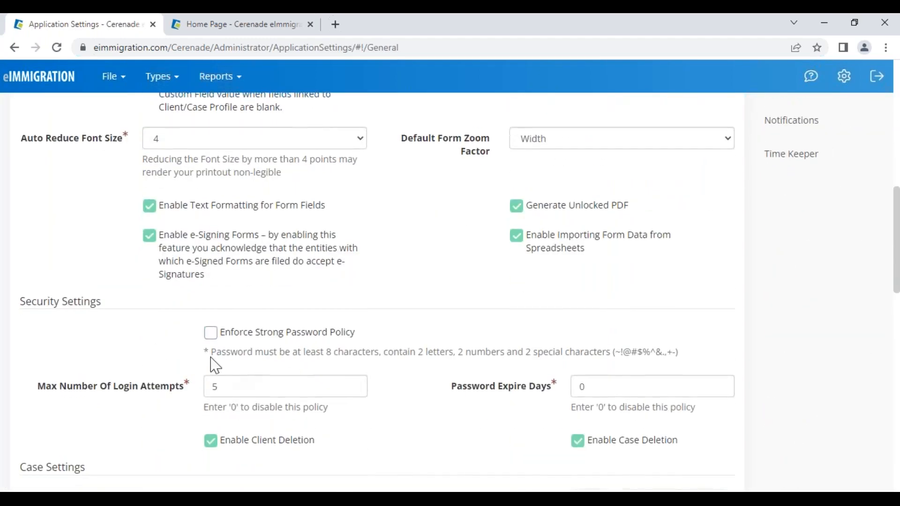
{"action": "scroll", "coordinate": [187, 365], "scroll_direction": "down", "scroll_amount": 7}
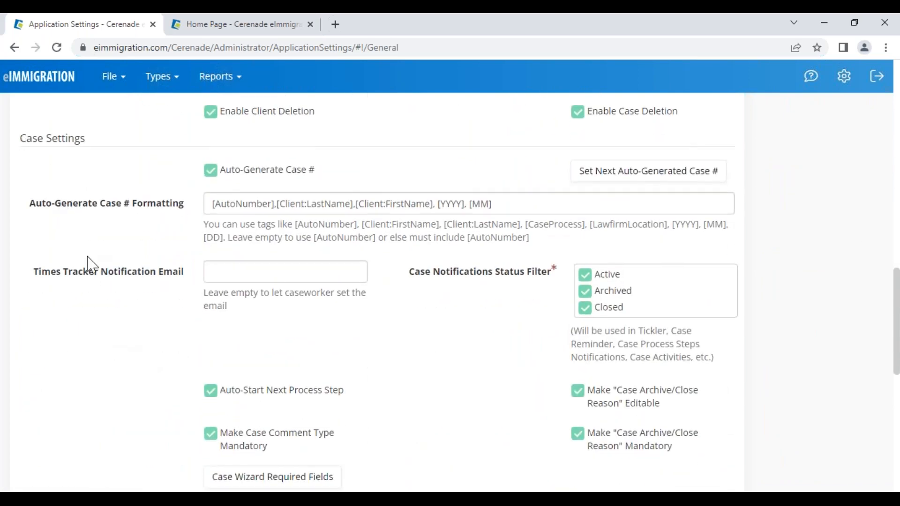
{"action": "scroll", "coordinate": [92, 261], "scroll_direction": "down", "scroll_amount": 6}
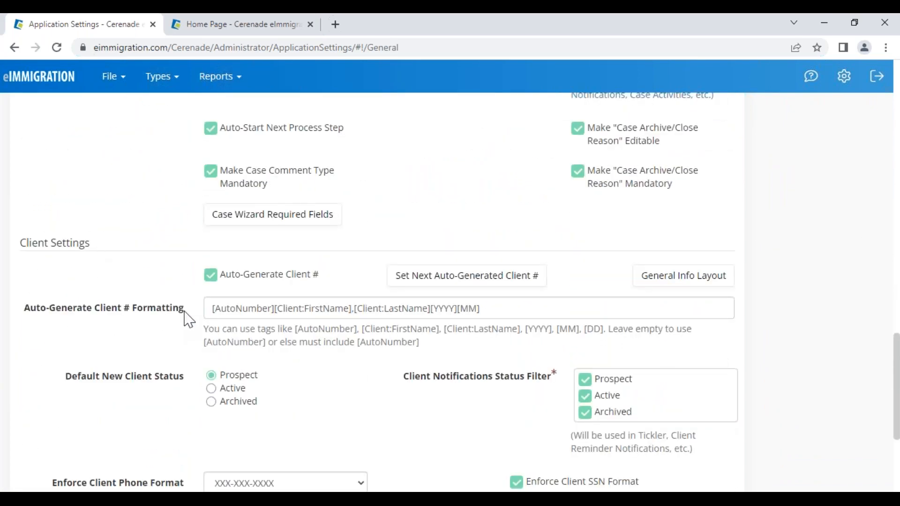
{"action": "left_click_drag", "start_coordinate": [319, 274], "coordinate": [232, 276]}
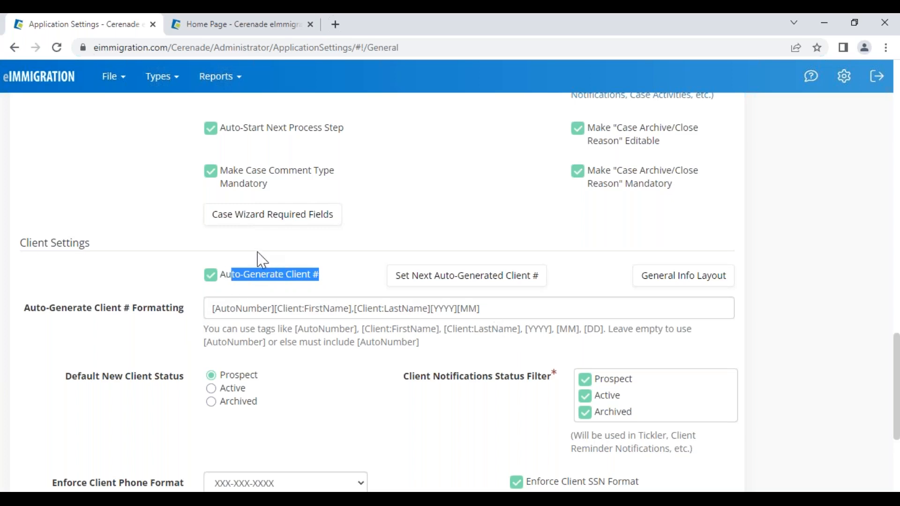
{"action": "left_click", "coordinate": [44, 77]}
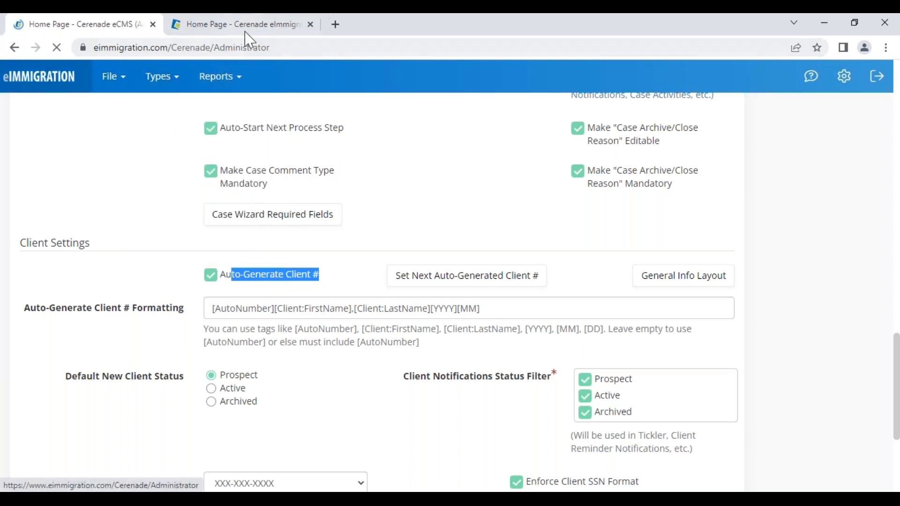
{"action": "left_click", "coordinate": [245, 31]}
{"action": "left_click", "coordinate": [329, 330]}
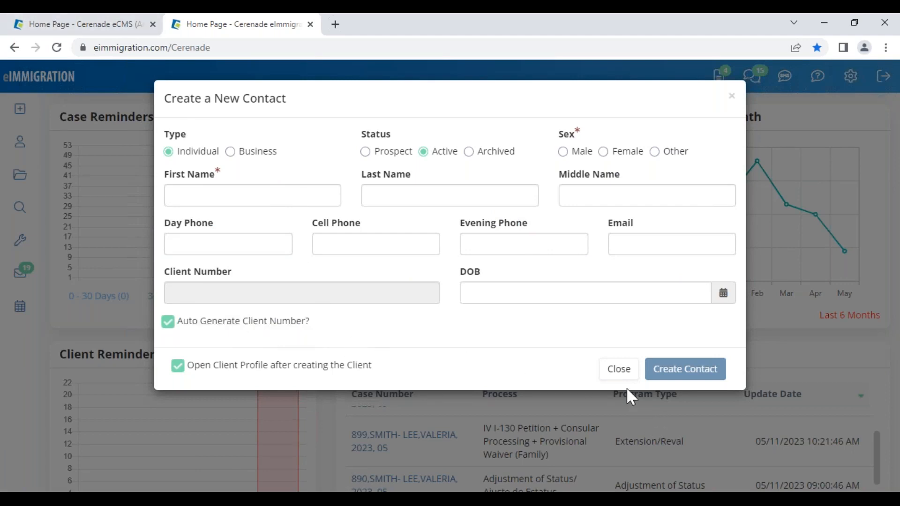
- Close the new contact form and open a client from Recently Updated Clients
{"action": "left_click", "coordinate": [615, 374]}
{"action": "scroll", "coordinate": [158, 396], "scroll_direction": "down", "scroll_amount": 10}
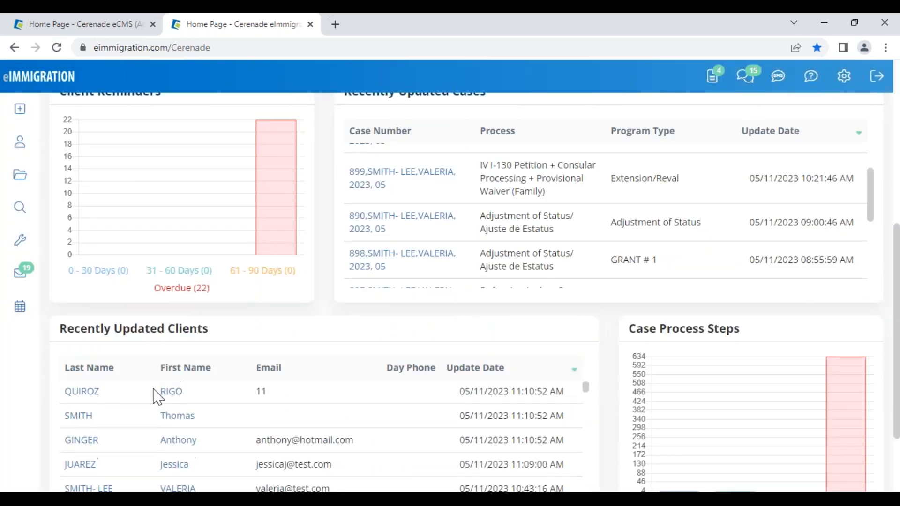
{"action": "left_click", "coordinate": [169, 386]}
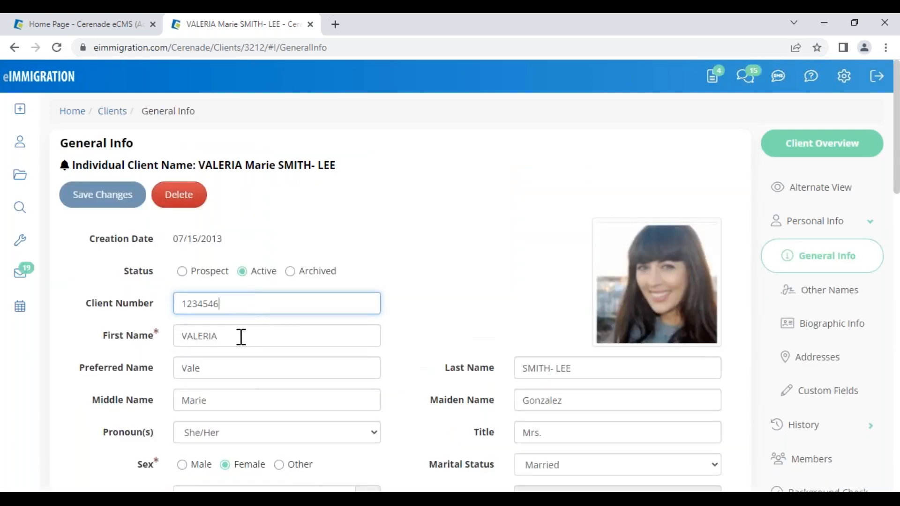
{"action": "scroll", "coordinate": [352, 367], "scroll_direction": "down", "scroll_amount": 5}
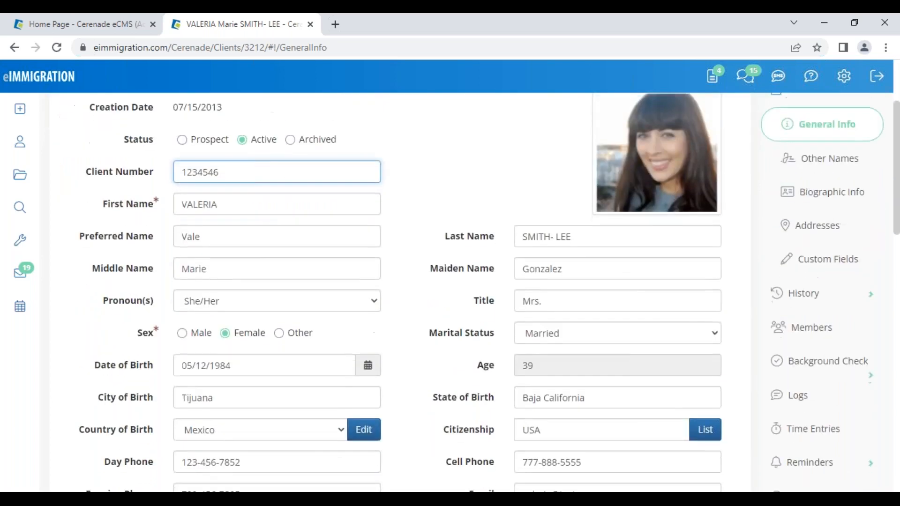
{"action": "scroll", "coordinate": [331, 392], "scroll_direction": "up", "scroll_amount": 5}
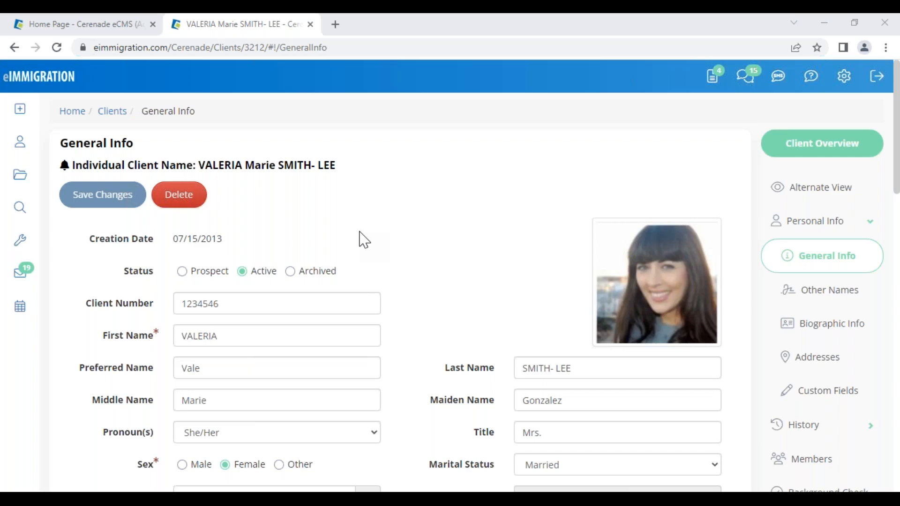
- In Alternate View, load the FULL N-400 (Naturalization) Intake Form - VV 012523 template
{"action": "left_click", "coordinate": [813, 201]}
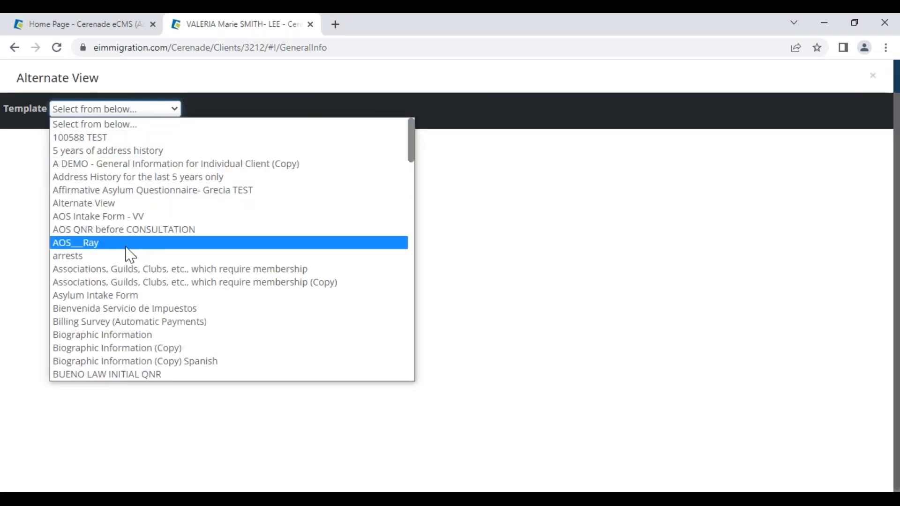
{"action": "scroll", "coordinate": [154, 324], "scroll_direction": "down", "scroll_amount": 1}
{"action": "scroll", "coordinate": [155, 324], "scroll_direction": "down", "scroll_amount": 10}
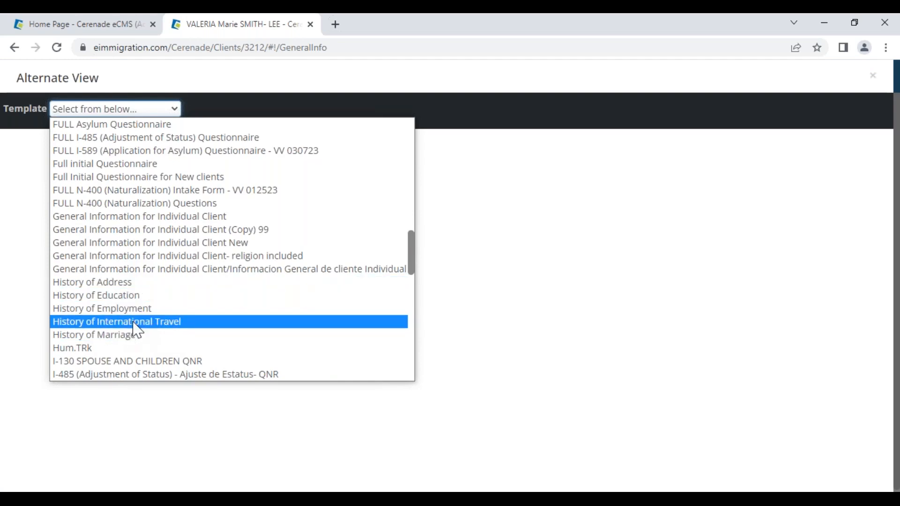
{"action": "scroll", "coordinate": [137, 331], "scroll_direction": "down", "scroll_amount": 6}
{"action": "scroll", "coordinate": [136, 334], "scroll_direction": "down", "scroll_amount": 6}
{"action": "scroll", "coordinate": [133, 324], "scroll_direction": "up", "scroll_amount": 10}
{"action": "scroll", "coordinate": [126, 265], "scroll_direction": "up", "scroll_amount": 6}
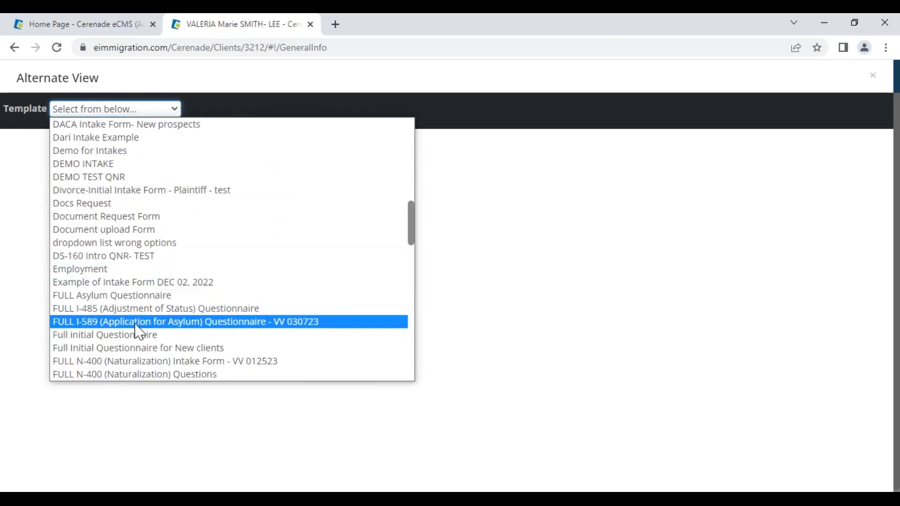
{"action": "left_click", "coordinate": [152, 362]}
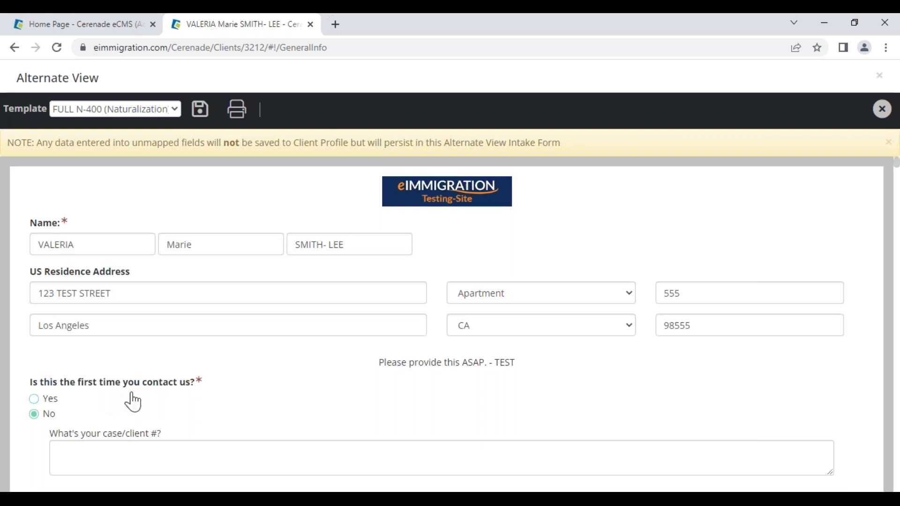
- Answer Yes to first-time contact and edit the US residence street address
{"action": "left_click", "coordinate": [34, 400]}
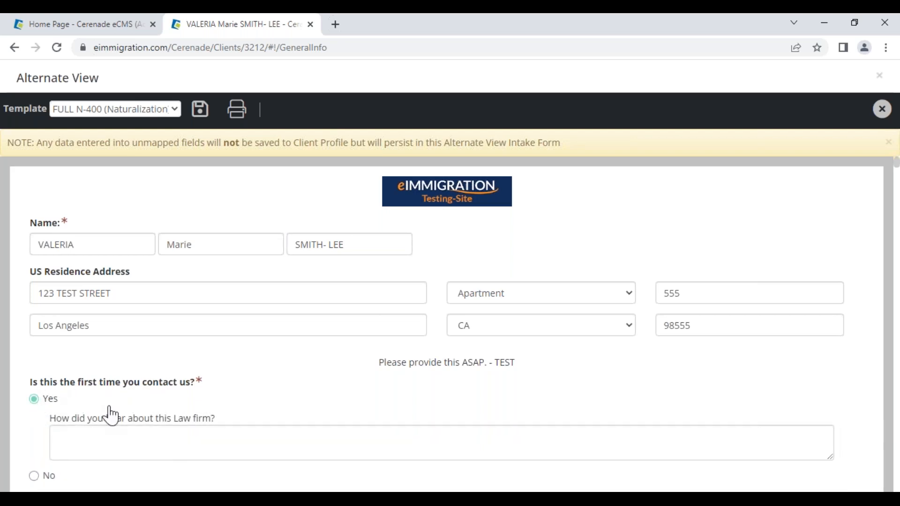
{"action": "scroll", "coordinate": [111, 417], "scroll_direction": "down", "scroll_amount": 2}
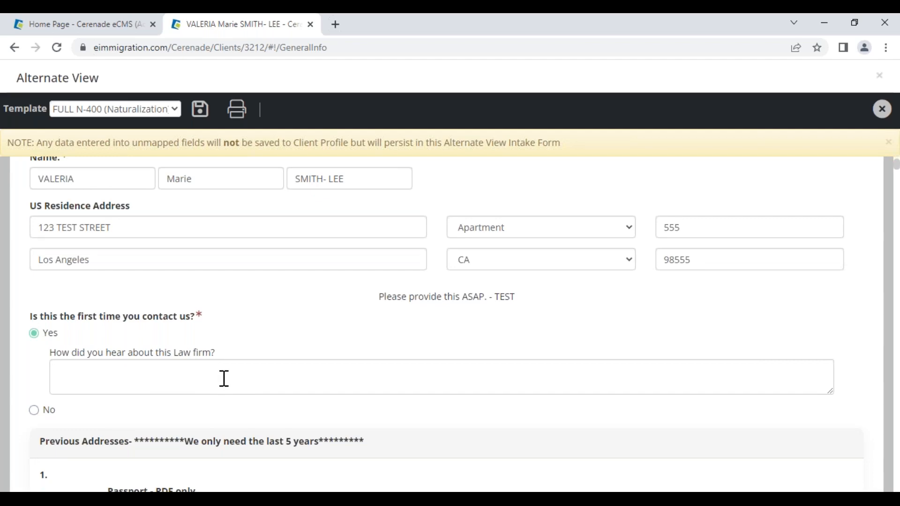
{"action": "scroll", "coordinate": [225, 379], "scroll_direction": "up", "scroll_amount": 2}
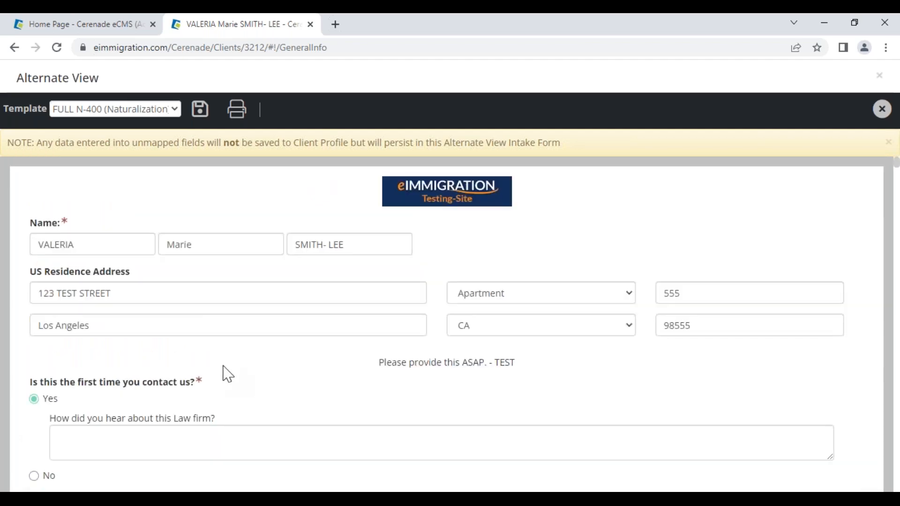
{"action": "left_click", "coordinate": [137, 294]}
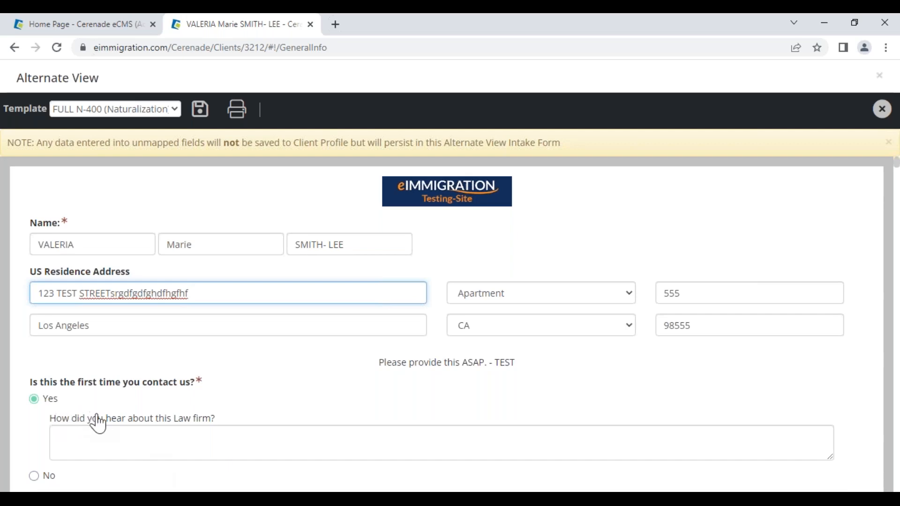
- Replace the referral answer Radio with Google, save the intake form, and close Alternate View
{"action": "left_click", "coordinate": [205, 434]}
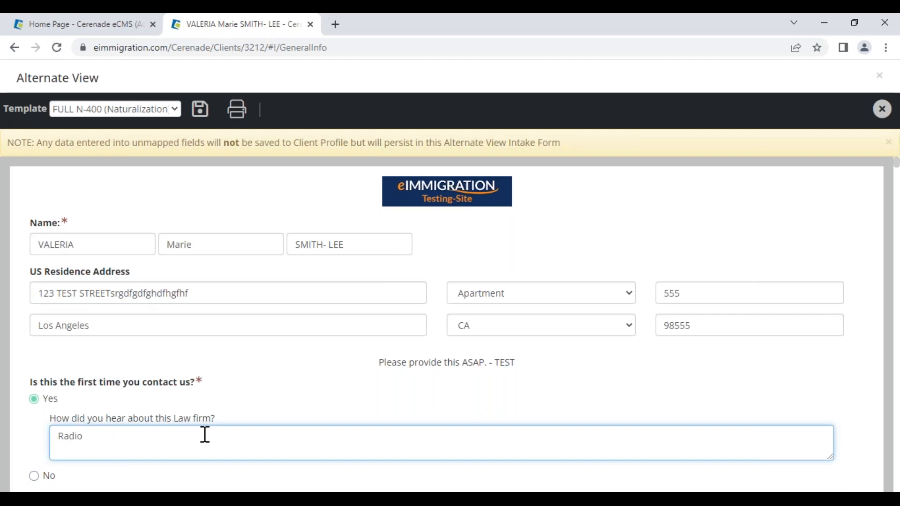
{"action": "key", "text": "ctrl+a"}
{"action": "type", "text": "Goo"}
{"action": "left_click", "coordinate": [200, 111]}
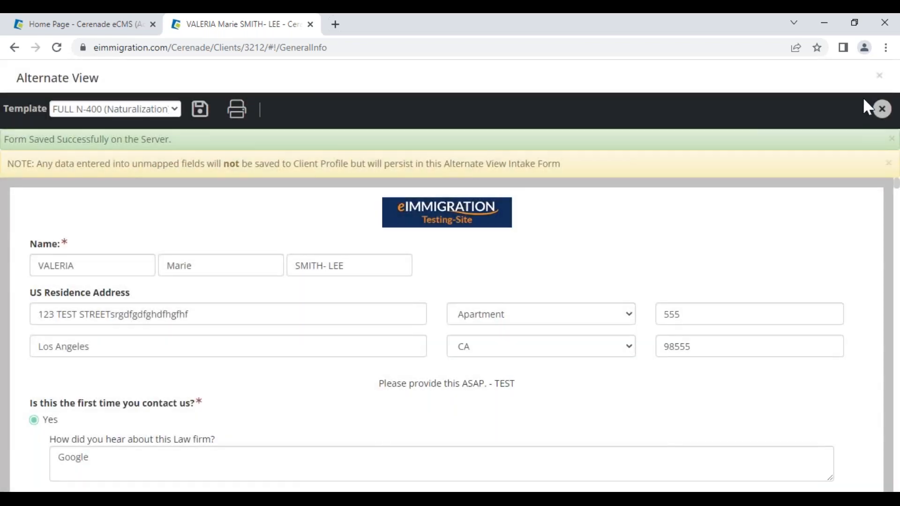
{"action": "left_click", "coordinate": [881, 109]}
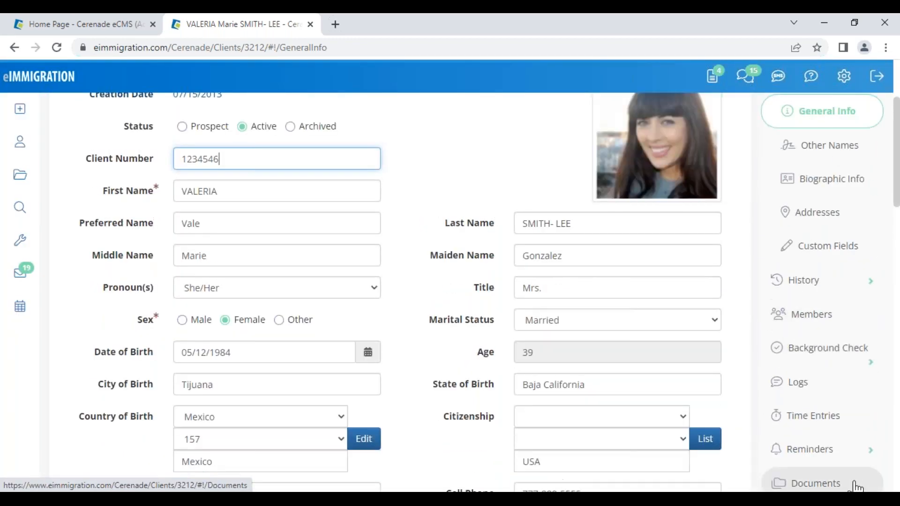
- Find the saved FULL N-400 intake form, dated 05/12/2023, in the client's Documents
{"action": "left_click", "coordinate": [818, 483]}
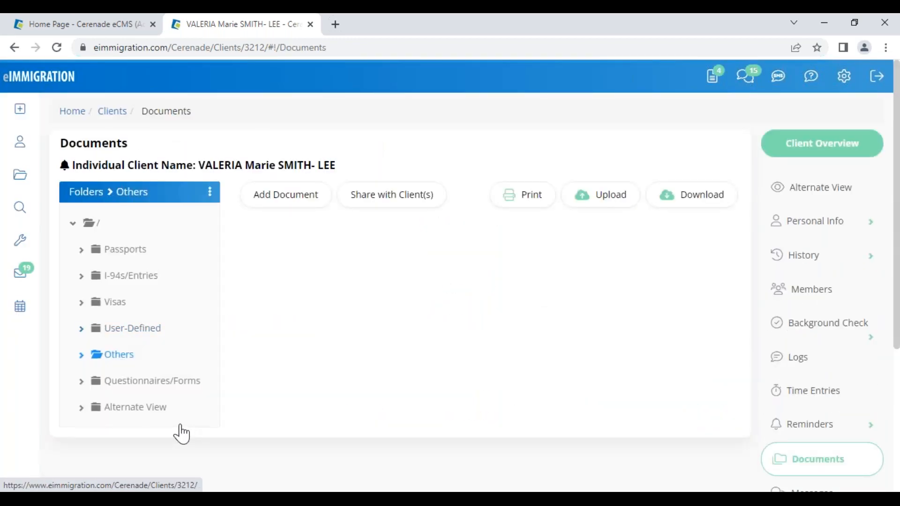
{"action": "left_click", "coordinate": [138, 413]}
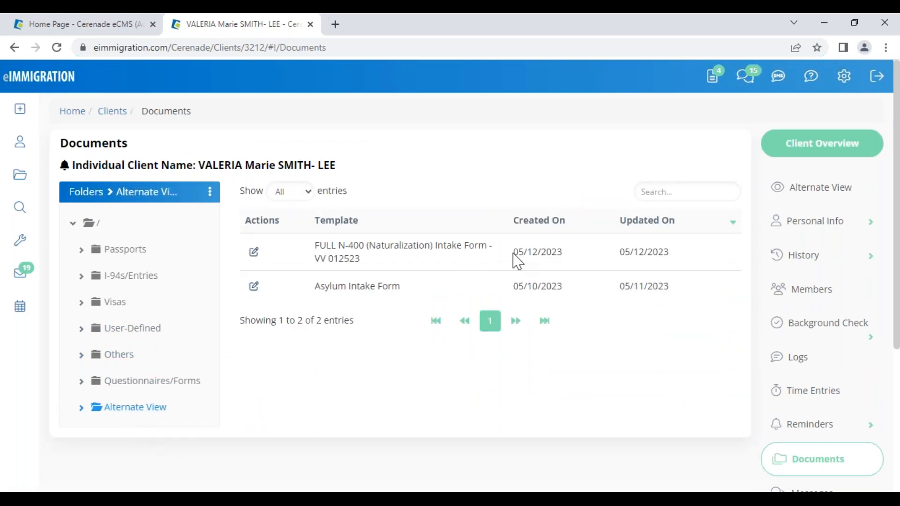
{"action": "left_click_drag", "start_coordinate": [517, 252], "coordinate": [666, 265]}
{"action": "left_click", "coordinate": [428, 255]}
{"action": "left_click_drag", "start_coordinate": [312, 249], "coordinate": [404, 269]}
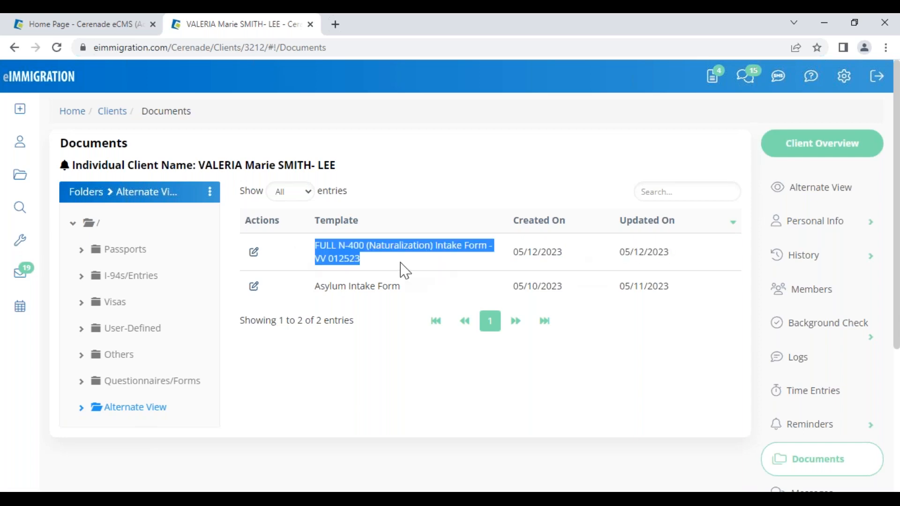
- Reopen the N-400 form, mark the stray characters after 123 TEST STREET, and close it
{"action": "left_click", "coordinate": [254, 256]}
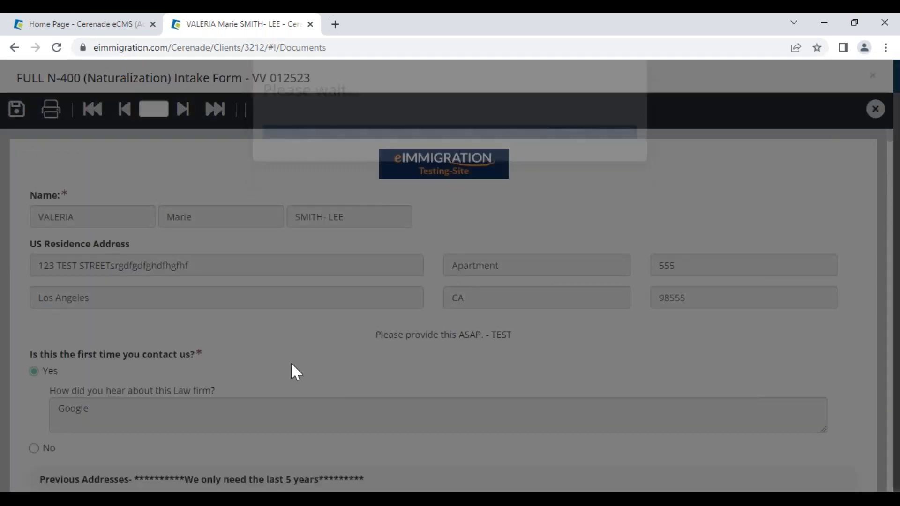
{"action": "scroll", "coordinate": [309, 370], "scroll_direction": "down", "scroll_amount": 1}
{"action": "scroll", "coordinate": [310, 370], "scroll_direction": "up", "scroll_amount": 2}
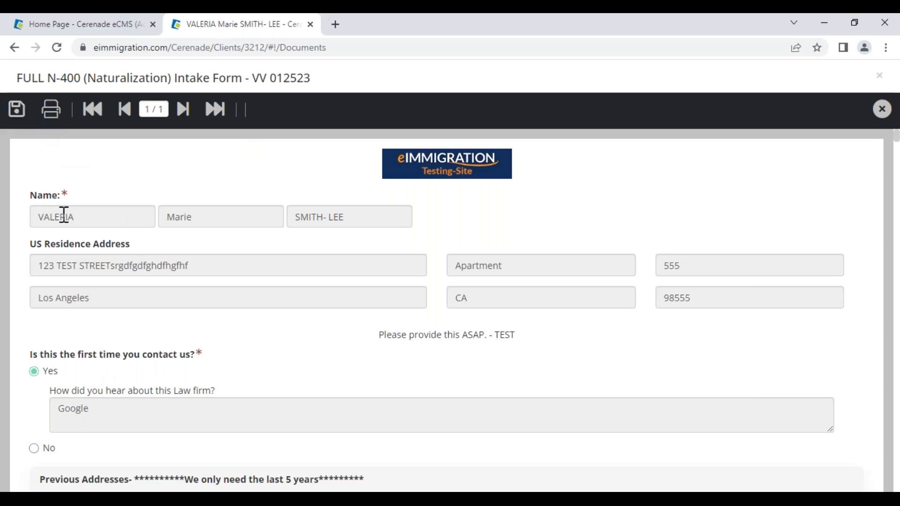
{"action": "scroll", "coordinate": [120, 224], "scroll_direction": "down", "scroll_amount": 5}
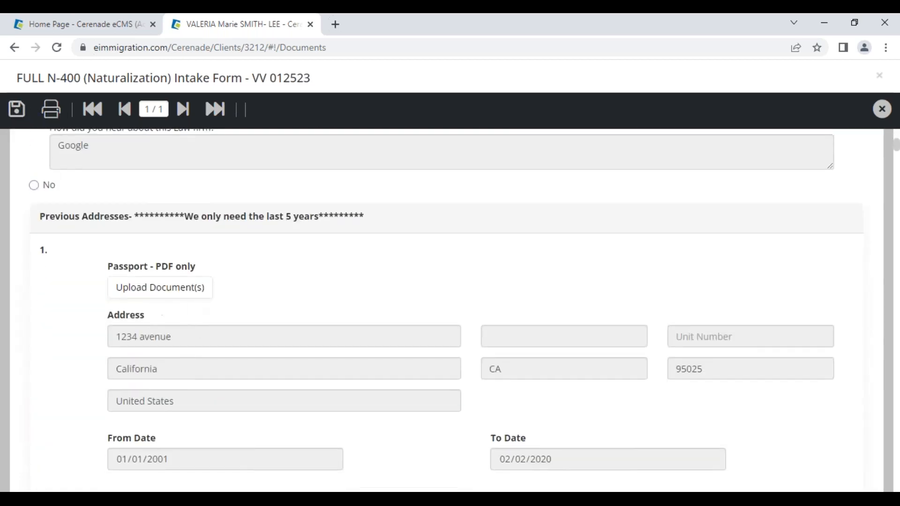
{"action": "scroll", "coordinate": [242, 318], "scroll_direction": "up", "scroll_amount": 5}
{"action": "left_click_drag", "start_coordinate": [201, 267], "coordinate": [105, 275]}
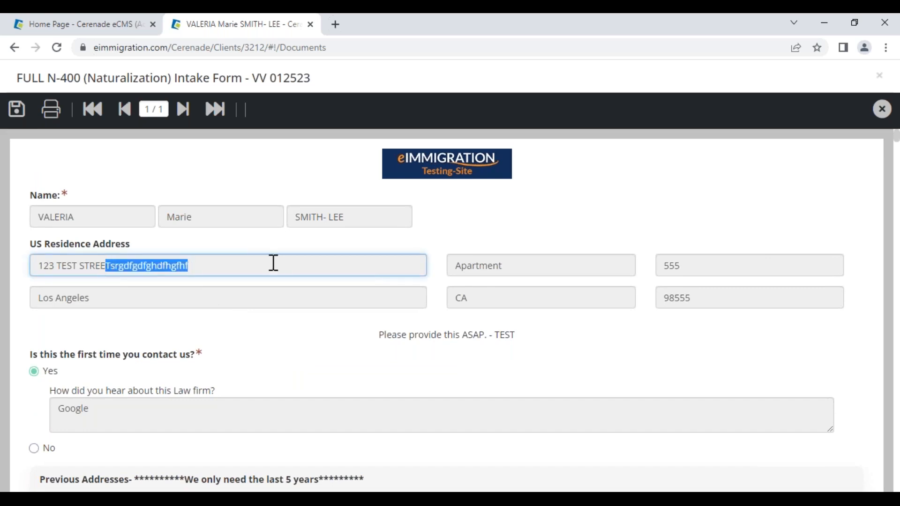
{"action": "left_click", "coordinate": [882, 109]}
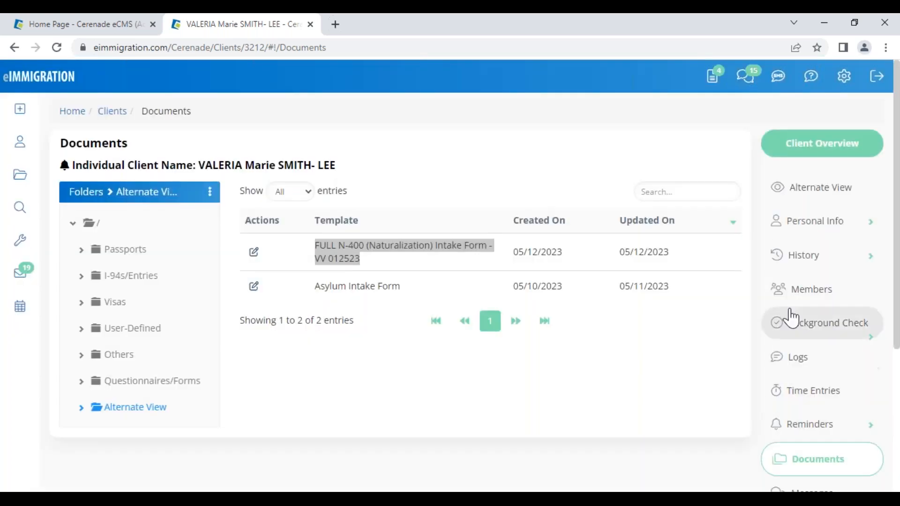
- Delete the stray characters so the current street reads 123 TEST STREET, and save
{"action": "left_click", "coordinate": [818, 222]}
{"action": "left_click", "coordinate": [829, 366]}
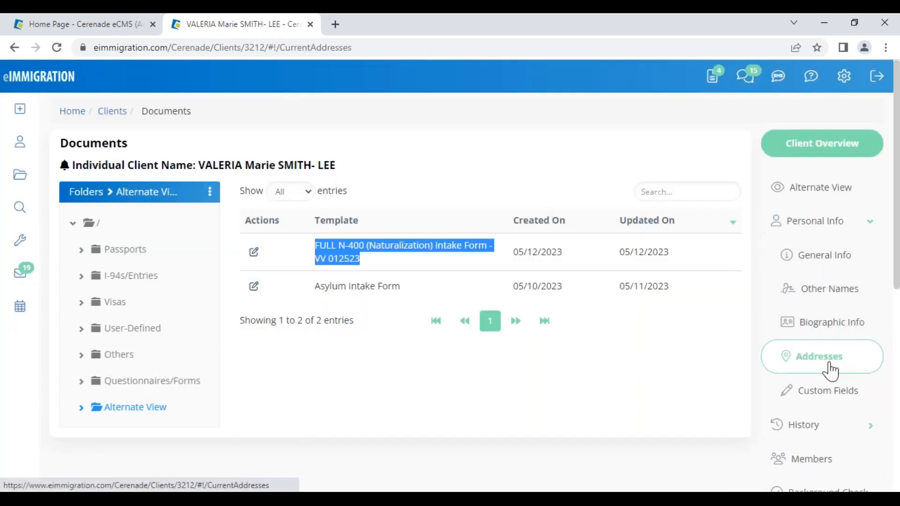
{"action": "left_click_drag", "start_coordinate": [334, 301], "coordinate": [261, 299]}
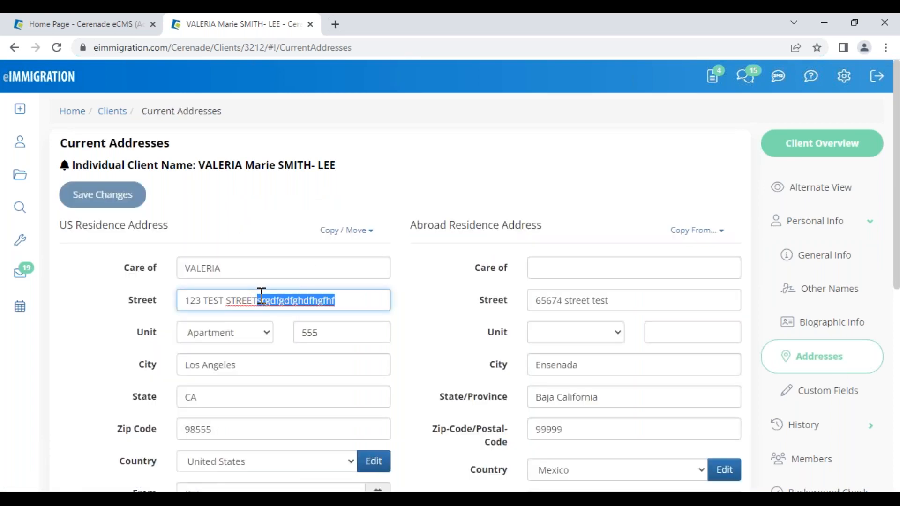
{"action": "key", "text": "BackSpace"}
{"action": "left_click", "coordinate": [89, 195]}
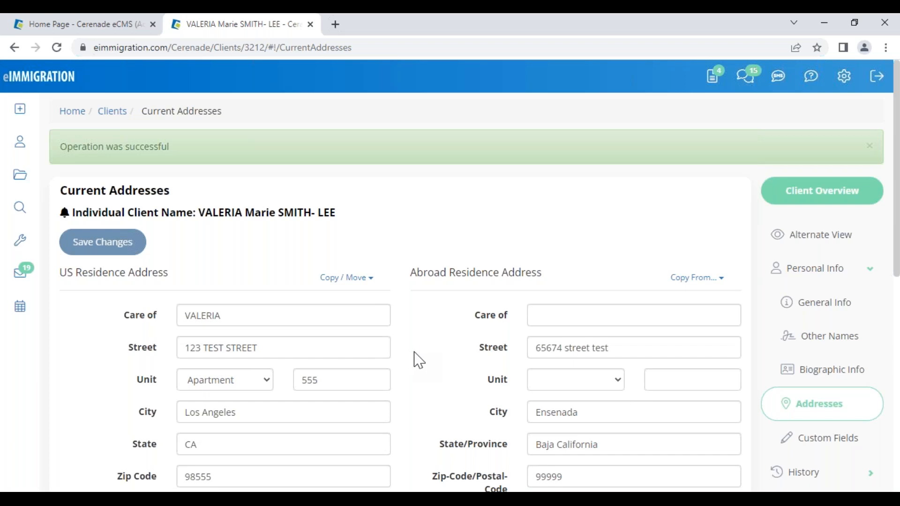
- Browse Other Names, previous addresses, marriages, employment and education, cancelling a new education entry
{"action": "left_click", "coordinate": [817, 340]}
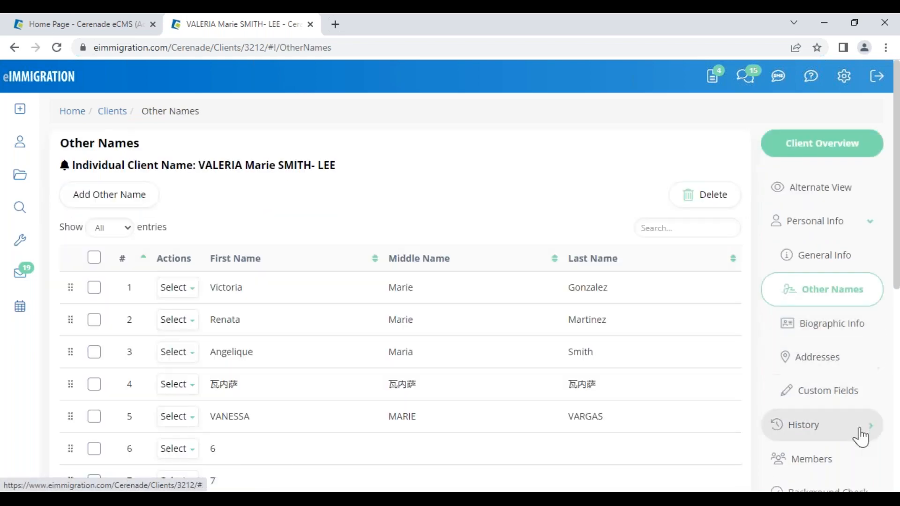
{"action": "left_click", "coordinate": [846, 438]}
{"action": "left_click", "coordinate": [796, 305]}
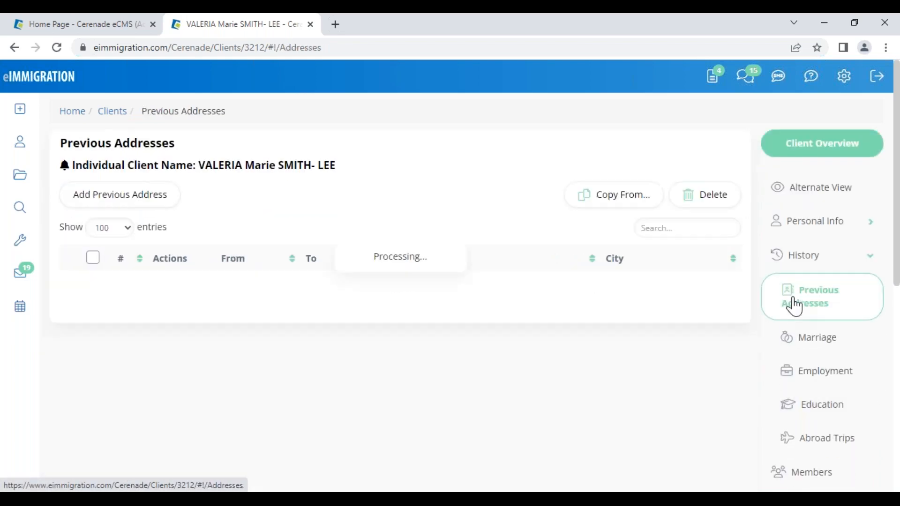
{"action": "left_click", "coordinate": [820, 341]}
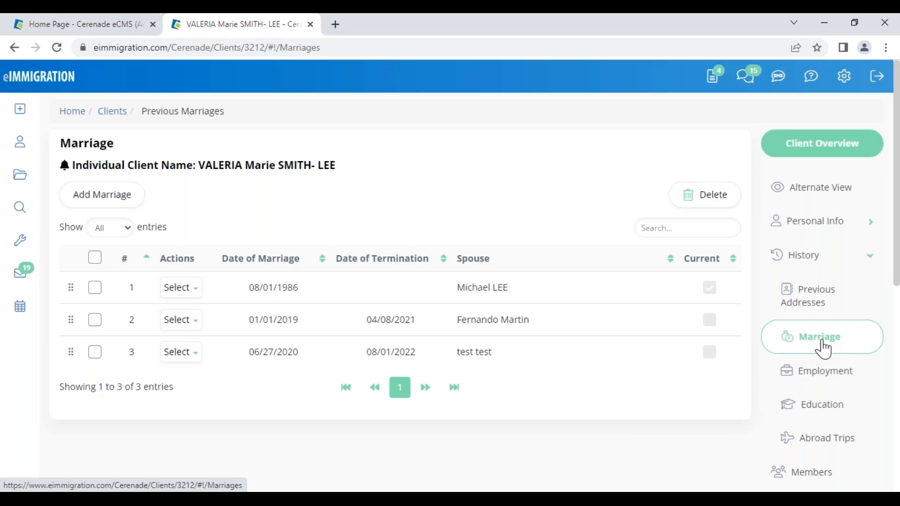
{"action": "left_click", "coordinate": [838, 380]}
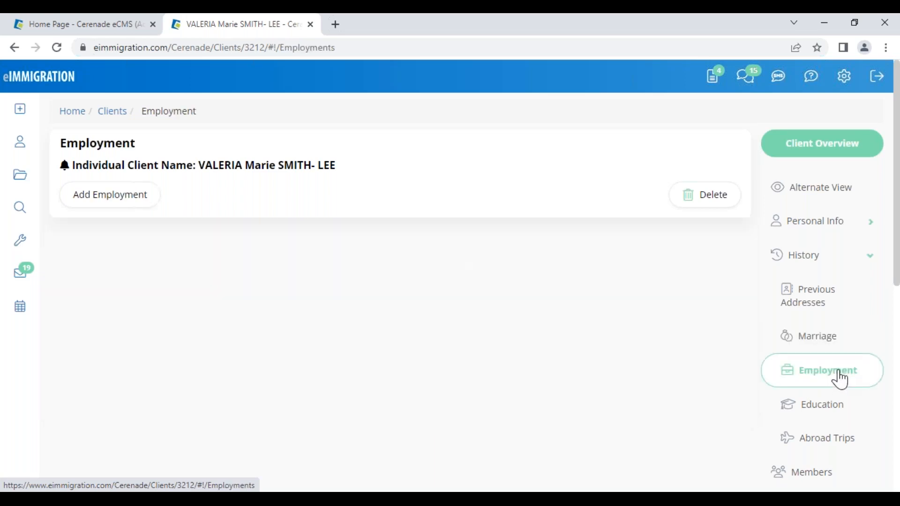
{"action": "left_click", "coordinate": [825, 409]}
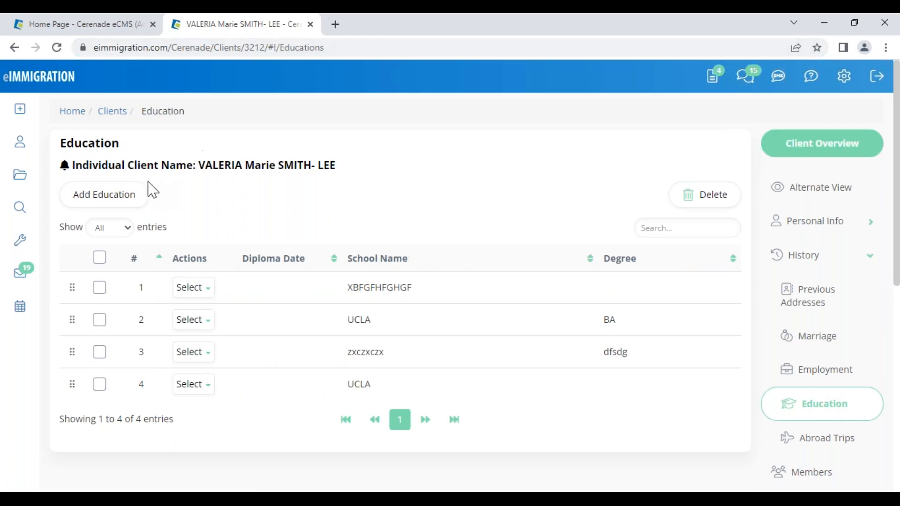
{"action": "left_click", "coordinate": [138, 201]}
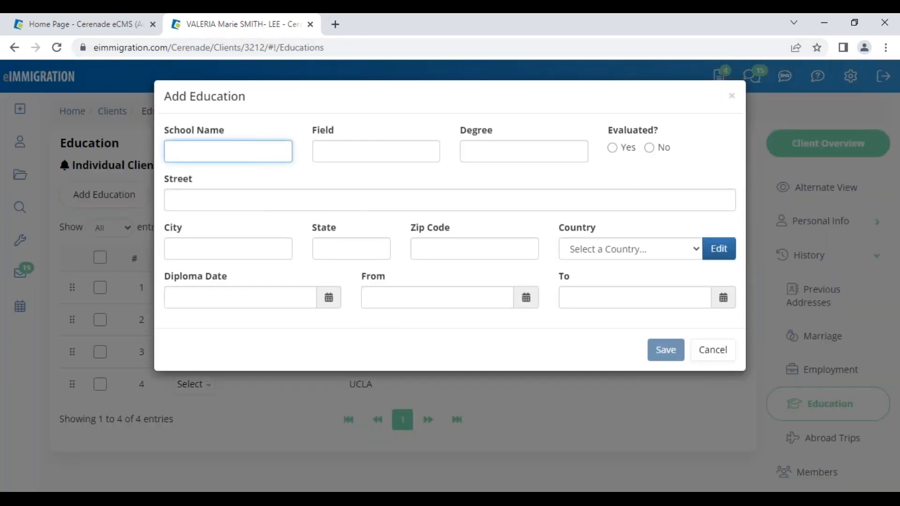
{"action": "left_click", "coordinate": [712, 355]}
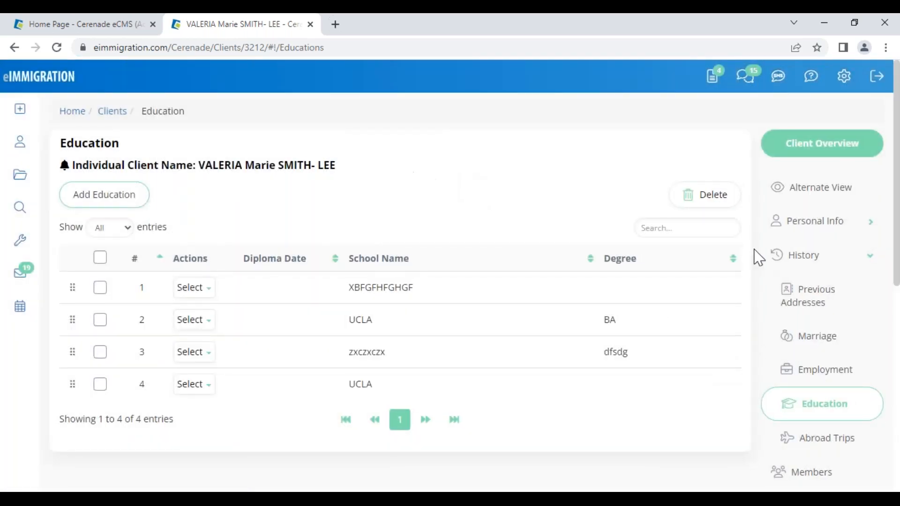
{"action": "left_click", "coordinate": [837, 232]}
- Review the client's General Info details, then bring up the Client Overview summary
{"action": "left_click", "coordinate": [820, 257]}
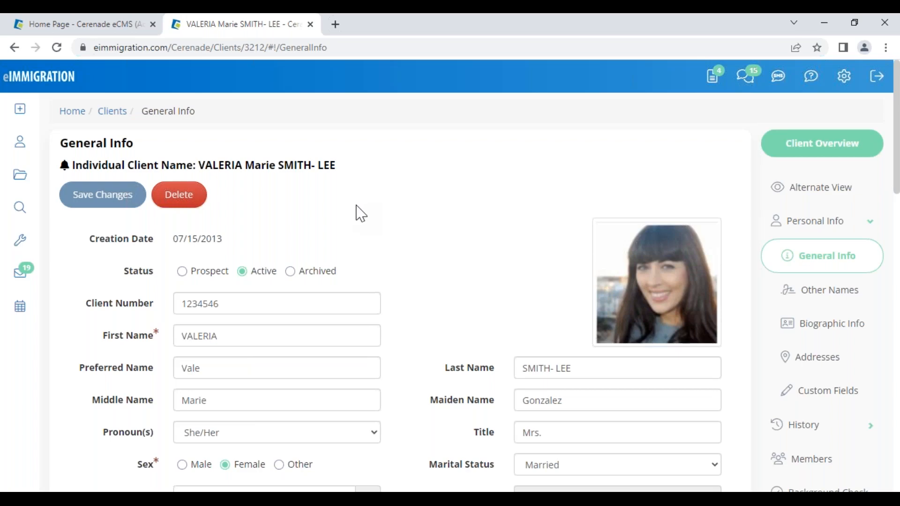
{"action": "scroll", "coordinate": [438, 315], "scroll_direction": "down", "scroll_amount": 3}
{"action": "scroll", "coordinate": [488, 321], "scroll_direction": "up", "scroll_amount": 3}
{"action": "scroll", "coordinate": [498, 269], "scroll_direction": "down", "scroll_amount": 8}
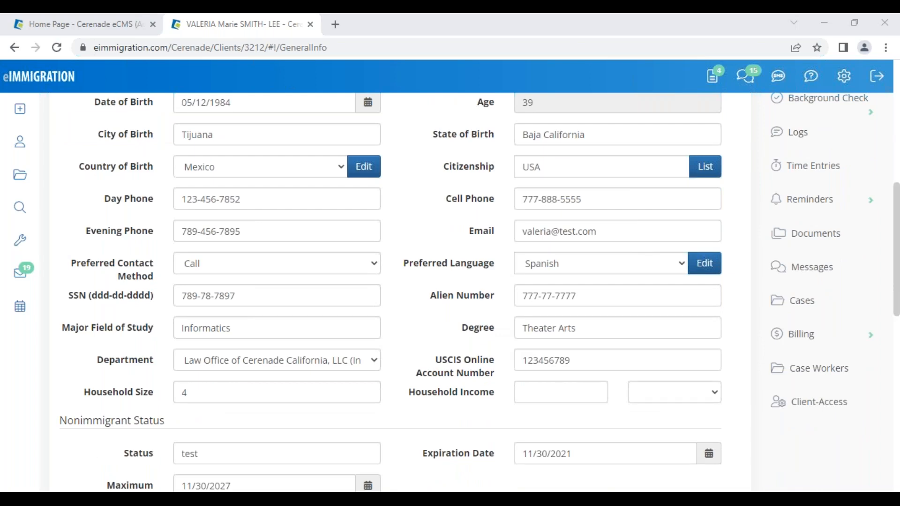
{"action": "scroll", "coordinate": [145, 373], "scroll_direction": "up", "scroll_amount": 8}
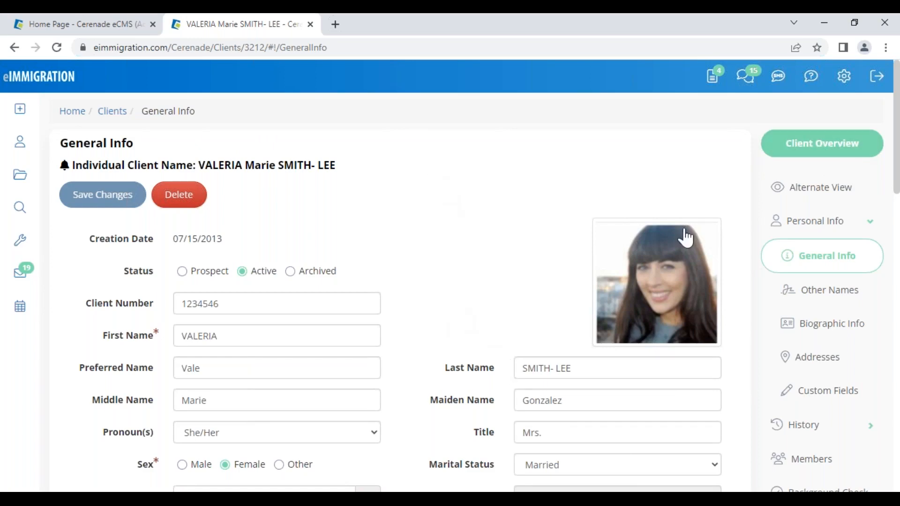
{"action": "left_click", "coordinate": [804, 147]}
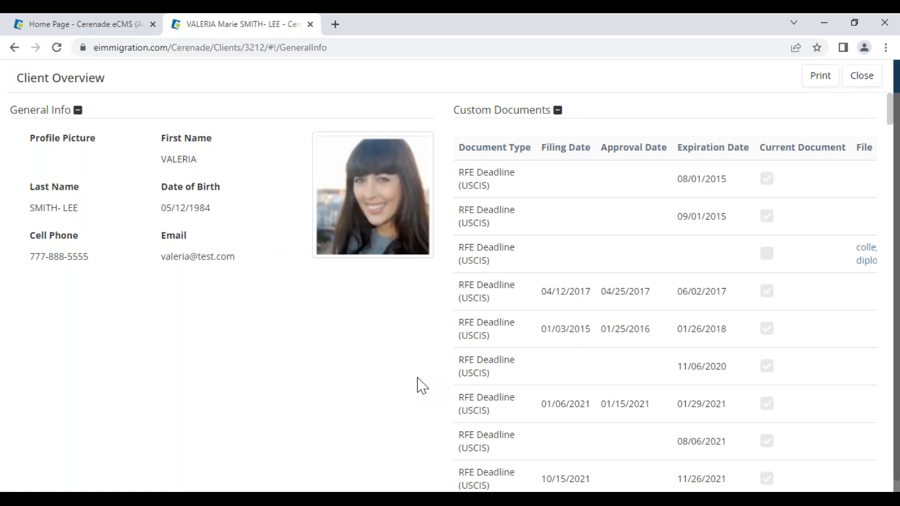
{"action": "left_click", "coordinate": [557, 111]}
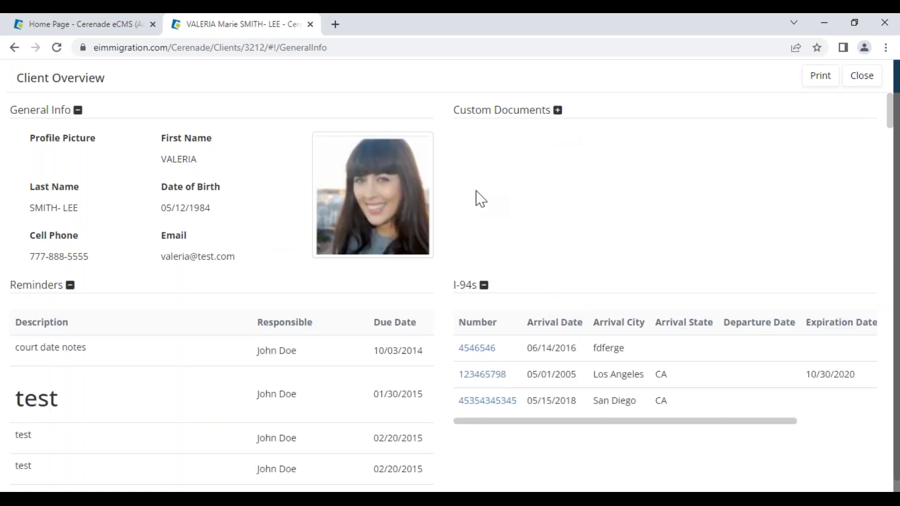
{"action": "left_click", "coordinate": [484, 286]}
{"action": "scroll", "coordinate": [101, 440], "scroll_direction": "down", "scroll_amount": 3}
{"action": "scroll", "coordinate": [100, 438], "scroll_direction": "up", "scroll_amount": 3}
{"action": "left_click", "coordinate": [558, 110]}
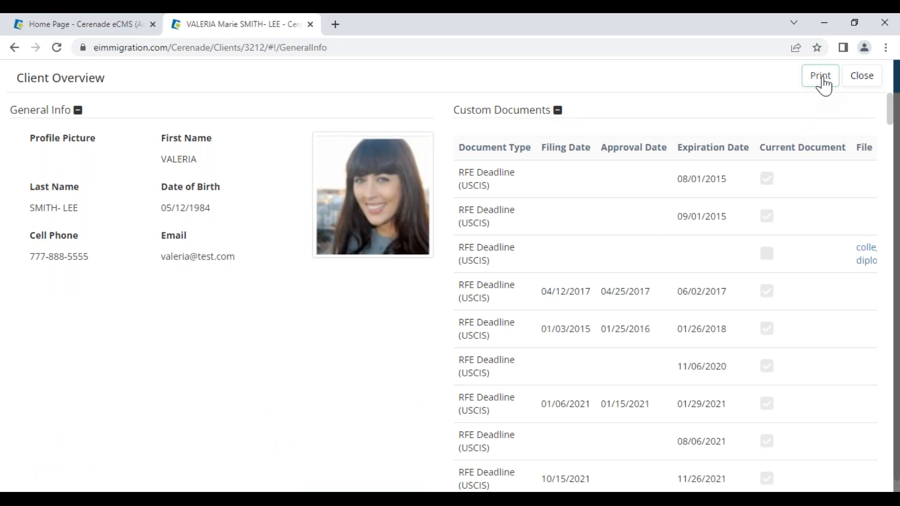
{"action": "left_click", "coordinate": [859, 84]}
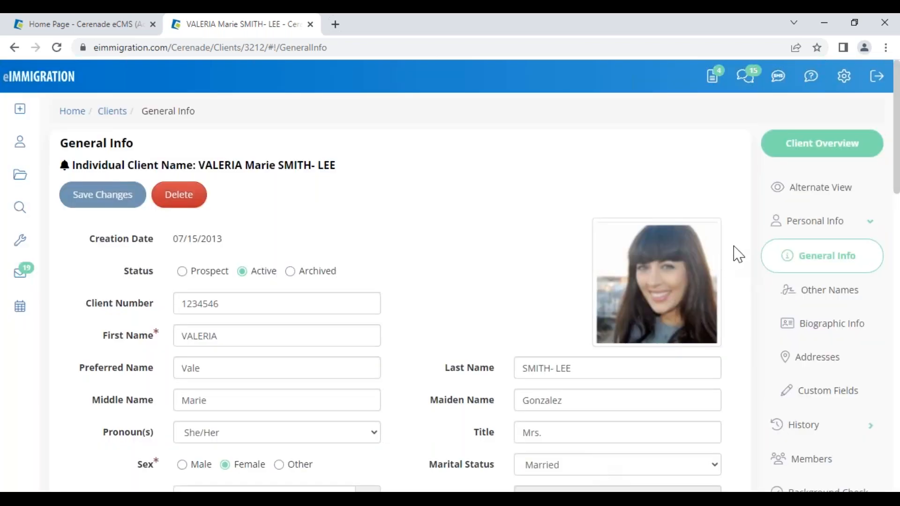
{"action": "left_click", "coordinate": [845, 76]}
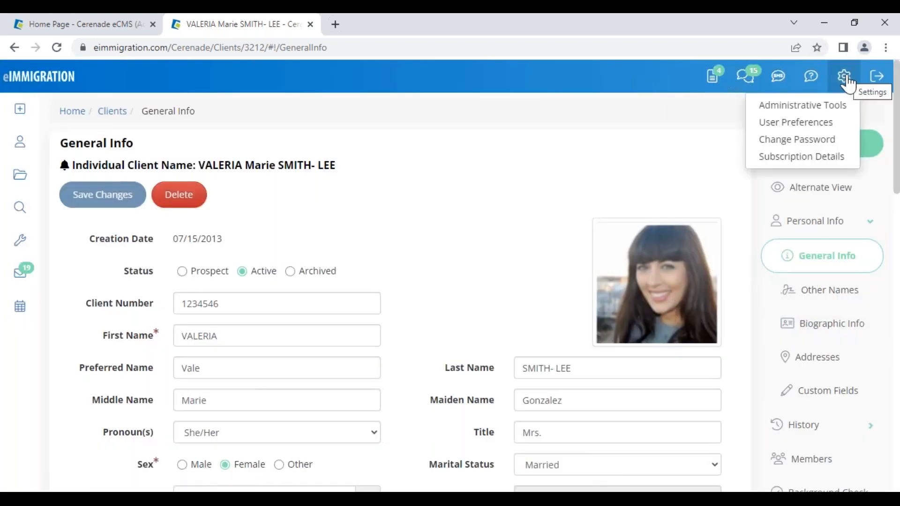
{"action": "left_click", "coordinate": [826, 123]}
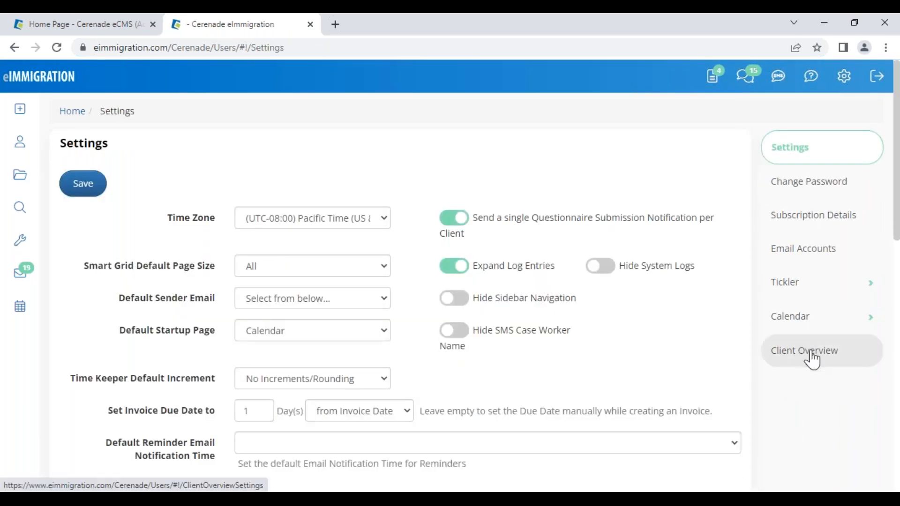
{"action": "left_click", "coordinate": [811, 354]}
{"action": "scroll", "coordinate": [575, 393], "scroll_direction": "down", "scroll_amount": 4}
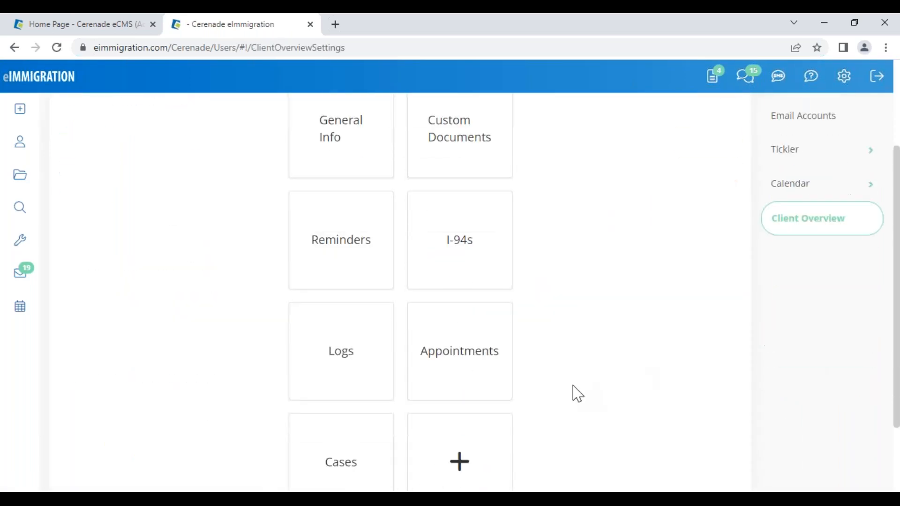
{"action": "scroll", "coordinate": [577, 393], "scroll_direction": "up", "scroll_amount": 5}
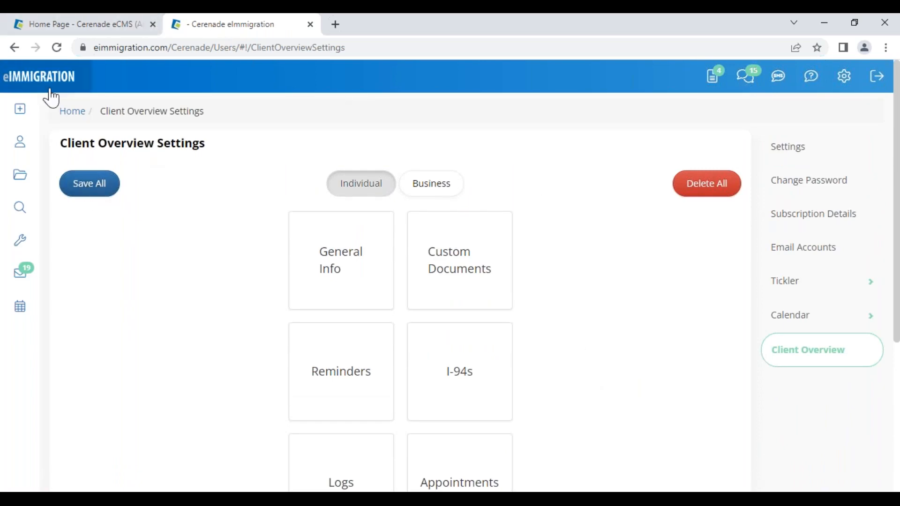
{"action": "left_click", "coordinate": [15, 49]}
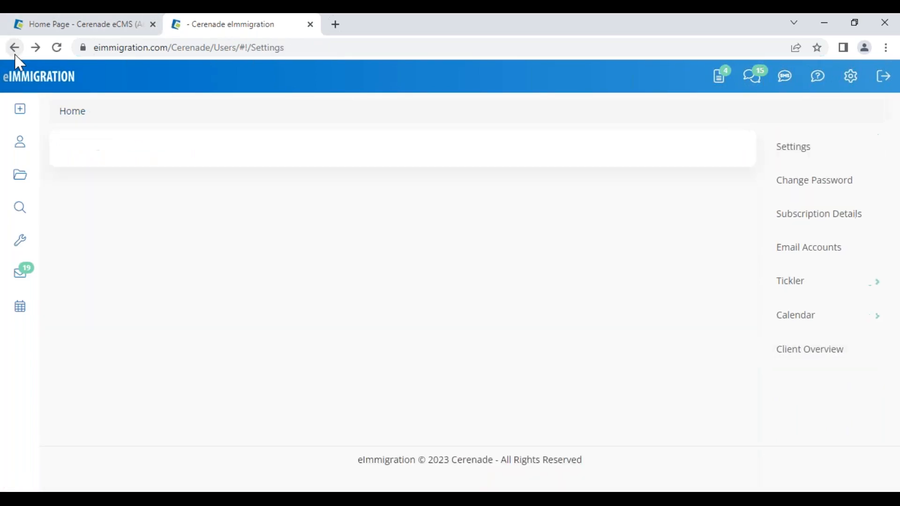
{"action": "left_click", "coordinate": [14, 48]}
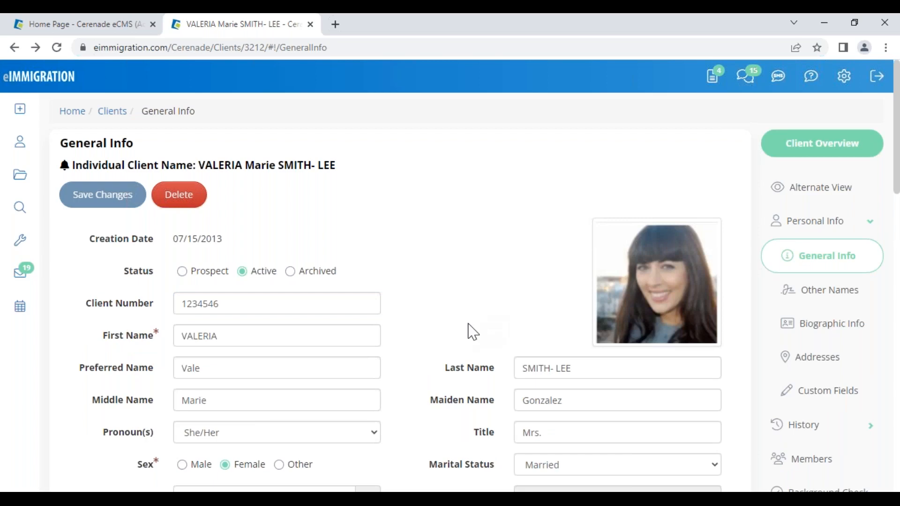
{"action": "left_click", "coordinate": [423, 399]}
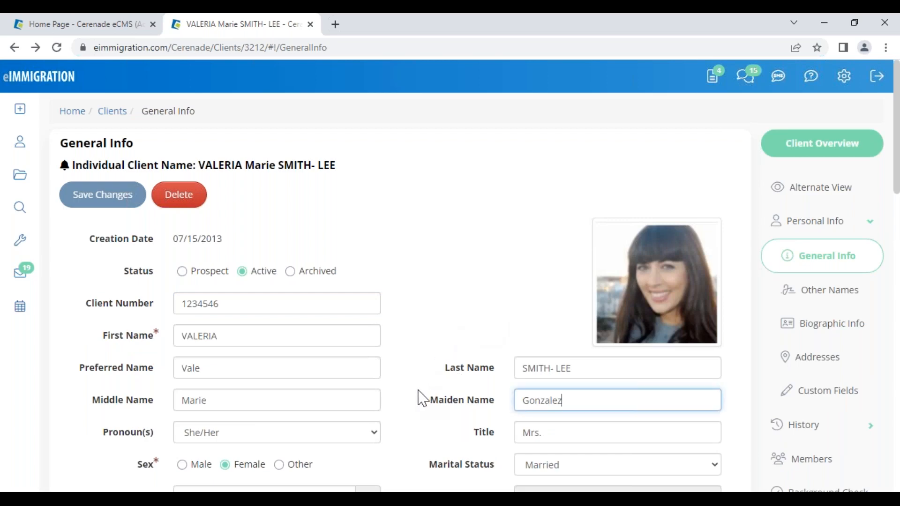
{"action": "scroll", "coordinate": [415, 408], "scroll_direction": "down", "scroll_amount": 8}
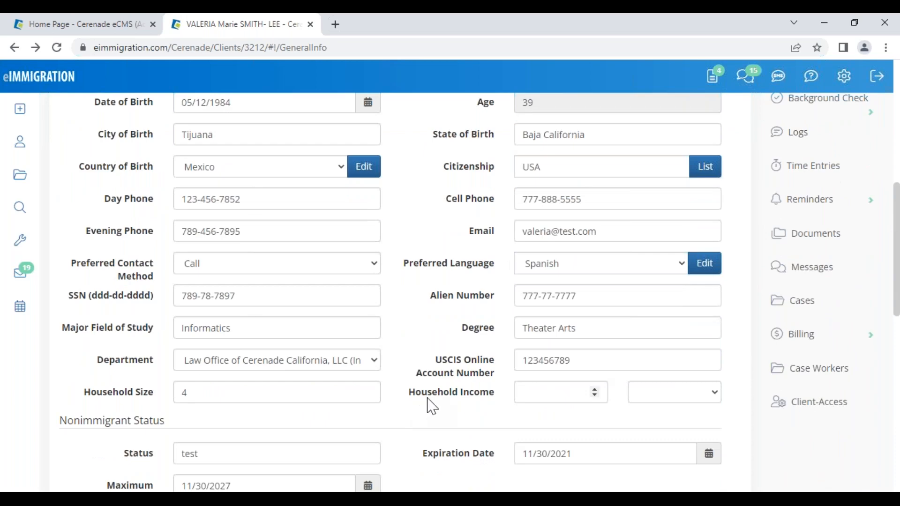
{"action": "scroll", "coordinate": [420, 394], "scroll_direction": "up", "scroll_amount": 9}
{"action": "left_click", "coordinate": [381, 216]}
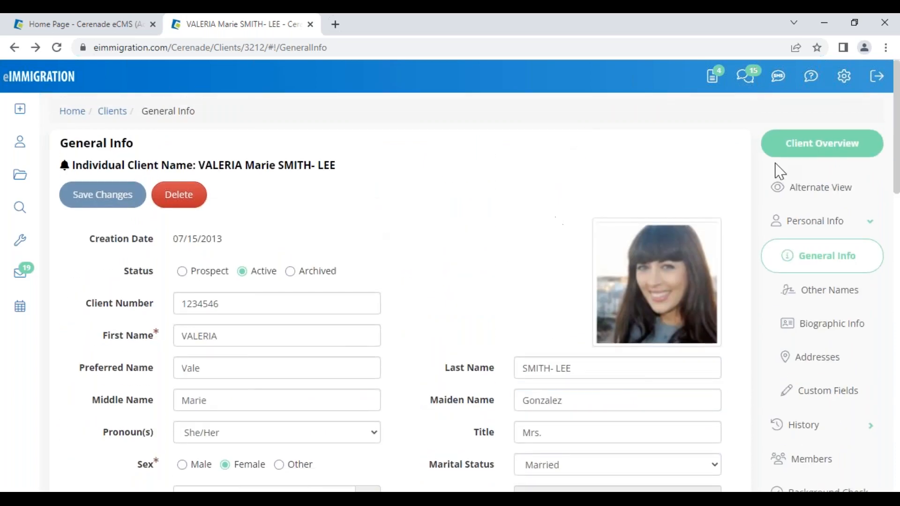
- Open the client's Members list and scroll through the linked members and relationships
{"action": "mouse_move", "coordinate": [824, 78]}
{"action": "left_click", "coordinate": [830, 464]}
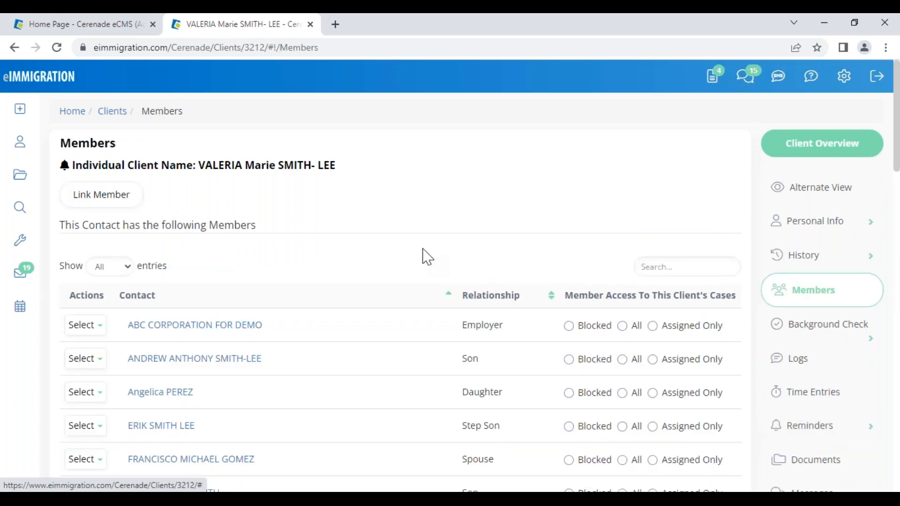
{"action": "left_click_drag", "start_coordinate": [199, 165], "coordinate": [359, 156]}
{"action": "left_click", "coordinate": [391, 248]}
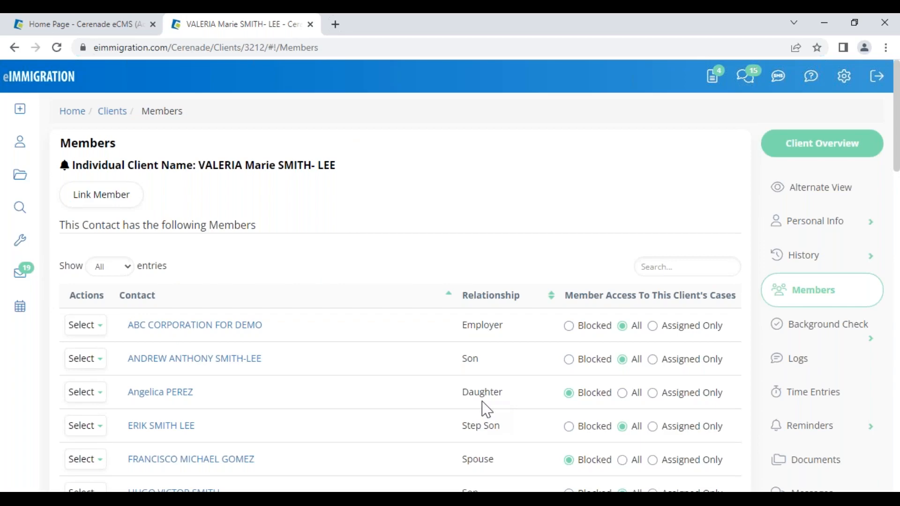
{"action": "left_click_drag", "start_coordinate": [488, 399], "coordinate": [508, 412]}
{"action": "scroll", "coordinate": [472, 450], "scroll_direction": "down", "scroll_amount": 3}
{"action": "left_click_drag", "start_coordinate": [462, 328], "coordinate": [494, 328]}
{"action": "scroll", "coordinate": [476, 421], "scroll_direction": "down", "scroll_amount": 3}
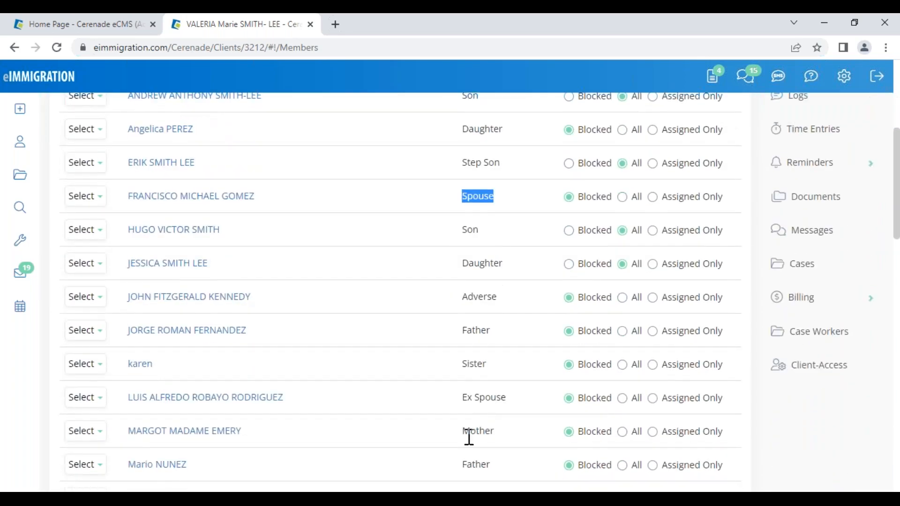
{"action": "scroll", "coordinate": [469, 437], "scroll_direction": "down", "scroll_amount": 3}
{"action": "left_click_drag", "start_coordinate": [458, 341], "coordinate": [520, 367]}
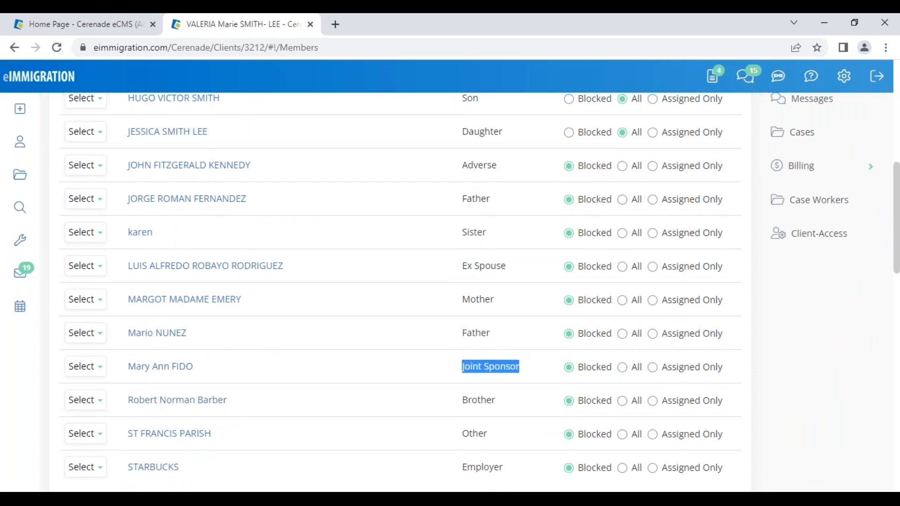
{"action": "scroll", "coordinate": [286, 207], "scroll_direction": "up", "scroll_amount": 9}
- Highlight the Members heading and client name, then bring up the Link Member dialog
{"action": "left_click_drag", "start_coordinate": [212, 224], "coordinate": [259, 224]}
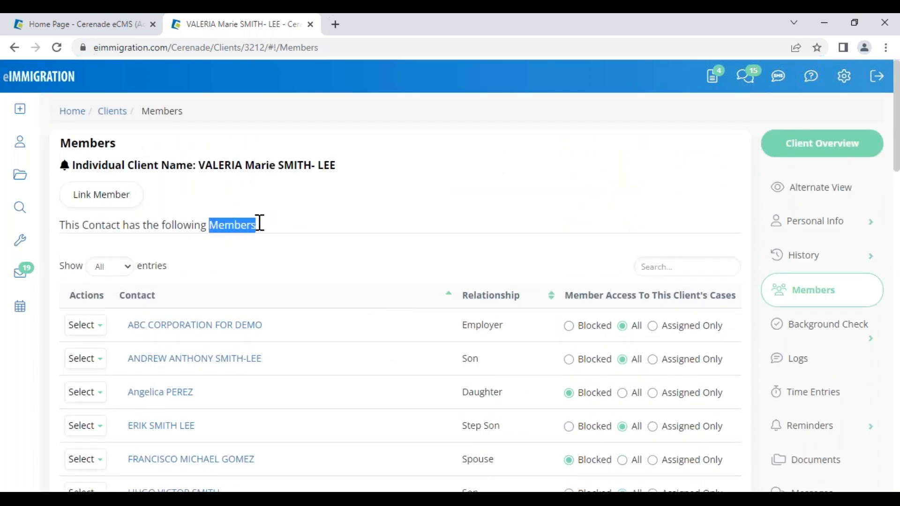
{"action": "left_click", "coordinate": [381, 240]}
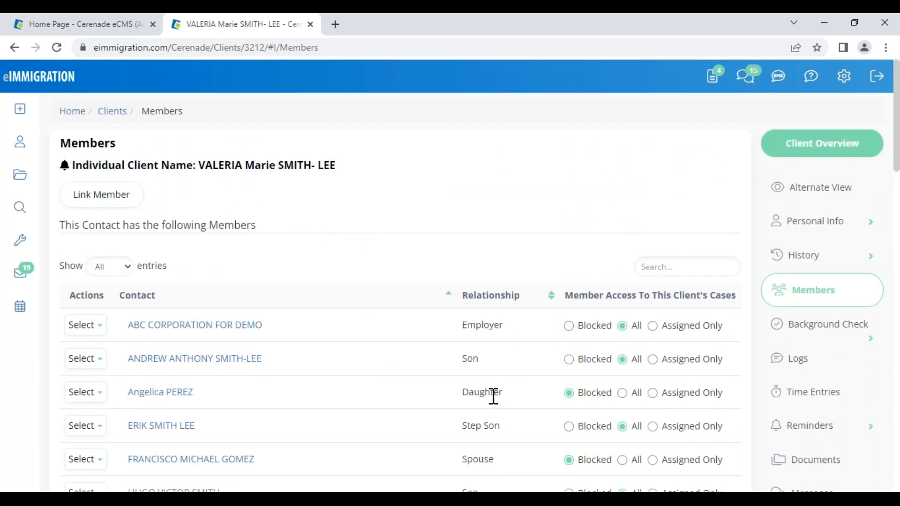
{"action": "scroll", "coordinate": [492, 396], "scroll_direction": "down", "scroll_amount": 4}
{"action": "scroll", "coordinate": [497, 406], "scroll_direction": "up", "scroll_amount": 4}
{"action": "left_click_drag", "start_coordinate": [199, 159], "coordinate": [374, 167]}
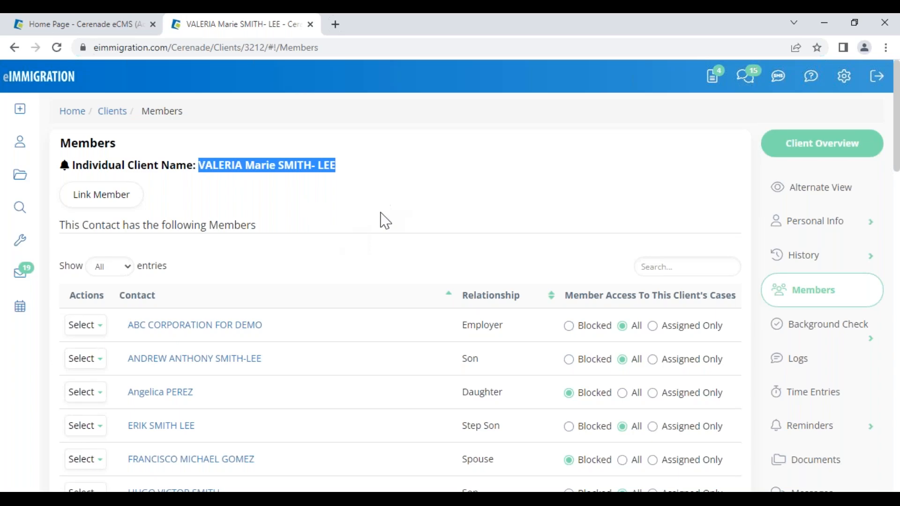
{"action": "left_click", "coordinate": [427, 265]}
{"action": "scroll", "coordinate": [493, 357], "scroll_direction": "down", "scroll_amount": 1}
{"action": "scroll", "coordinate": [493, 357], "scroll_direction": "down", "scroll_amount": 4}
{"action": "scroll", "coordinate": [487, 358], "scroll_direction": "up", "scroll_amount": 5}
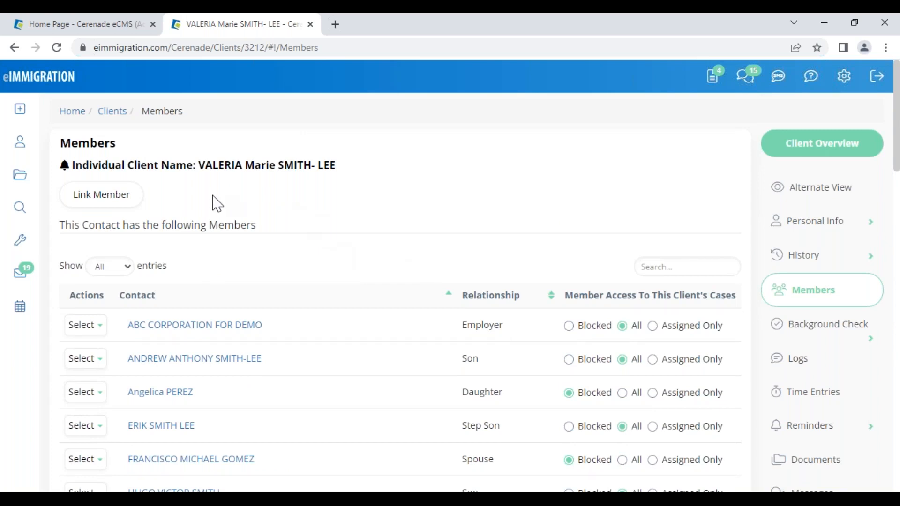
{"action": "left_click", "coordinate": [110, 207]}
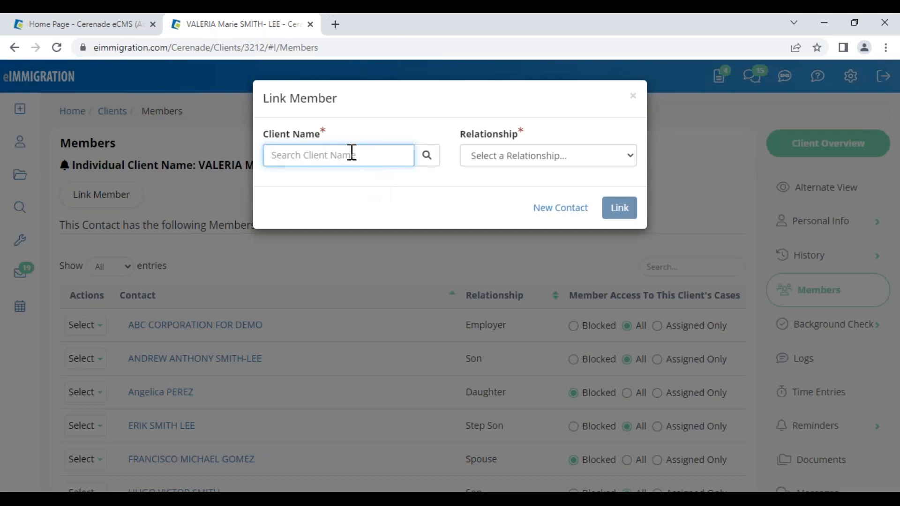
- Start a New Contact from Link Member, turn off Auto Generate Client Number, then discard it
{"action": "left_click", "coordinate": [562, 214]}
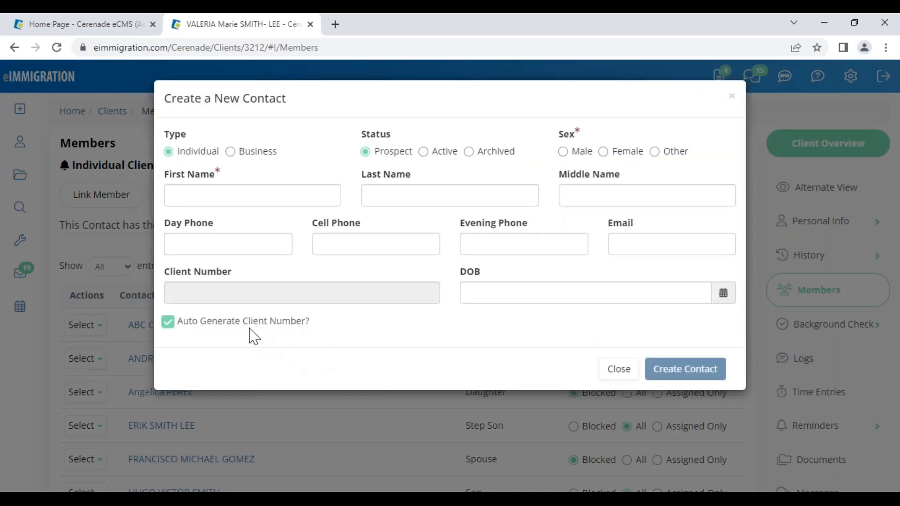
{"action": "left_click", "coordinate": [245, 323]}
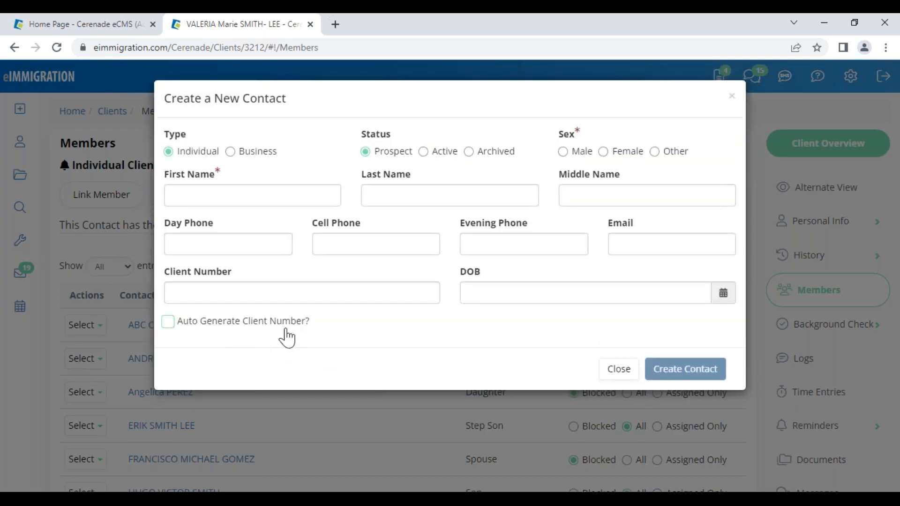
{"action": "left_click_drag", "start_coordinate": [164, 272], "coordinate": [229, 271]}
{"action": "left_click", "coordinate": [375, 337]}
{"action": "left_click_drag", "start_coordinate": [164, 275], "coordinate": [238, 277]}
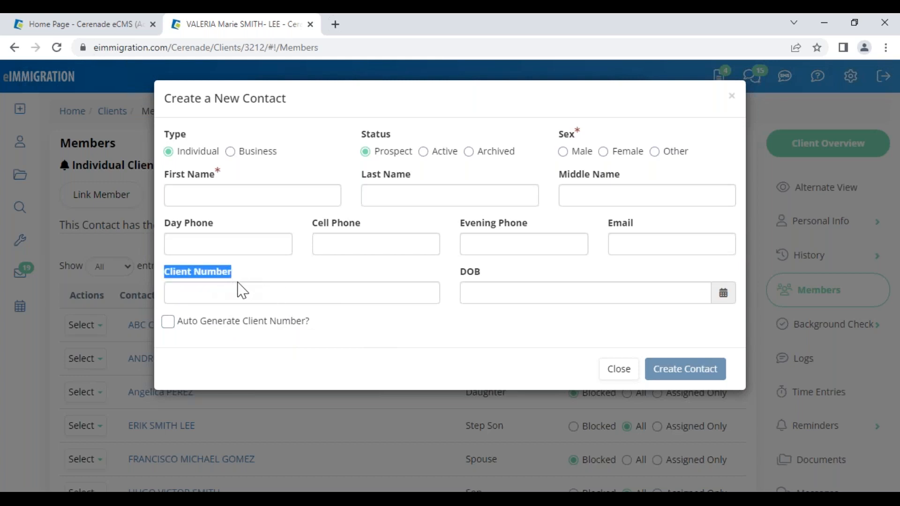
{"action": "left_click", "coordinate": [388, 335]}
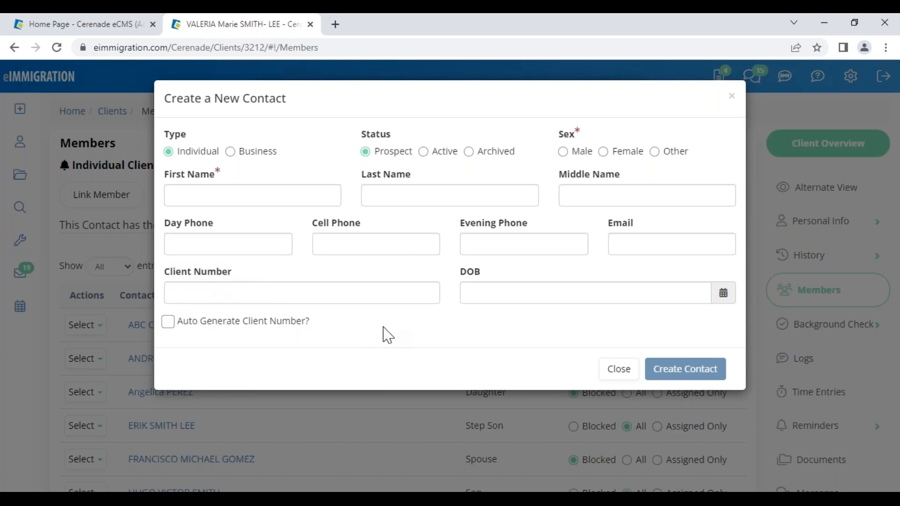
{"action": "triple_click", "coordinate": [237, 98]}
{"action": "left_click", "coordinate": [452, 361]}
{"action": "left_click", "coordinate": [618, 369]}
- Try linking without a relationship to show the required warning, then close Link Member
{"action": "left_click", "coordinate": [504, 154]}
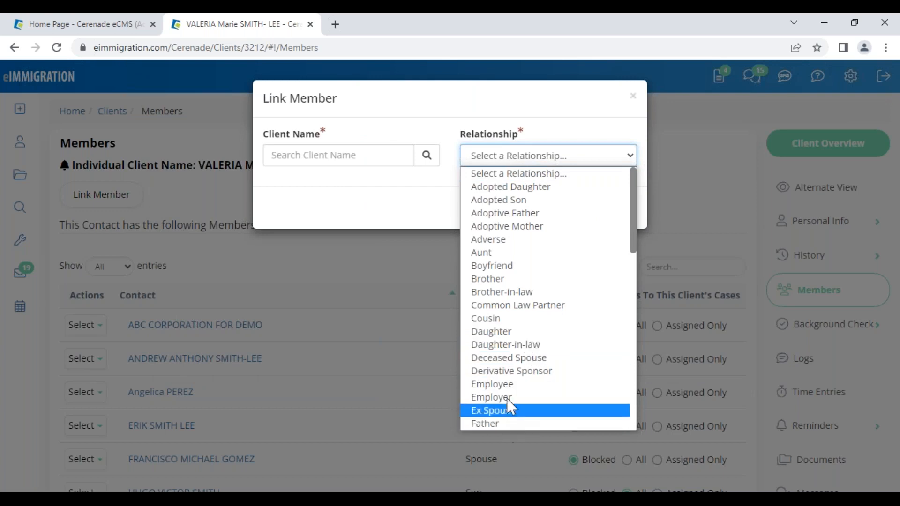
{"action": "left_click", "coordinate": [402, 191]}
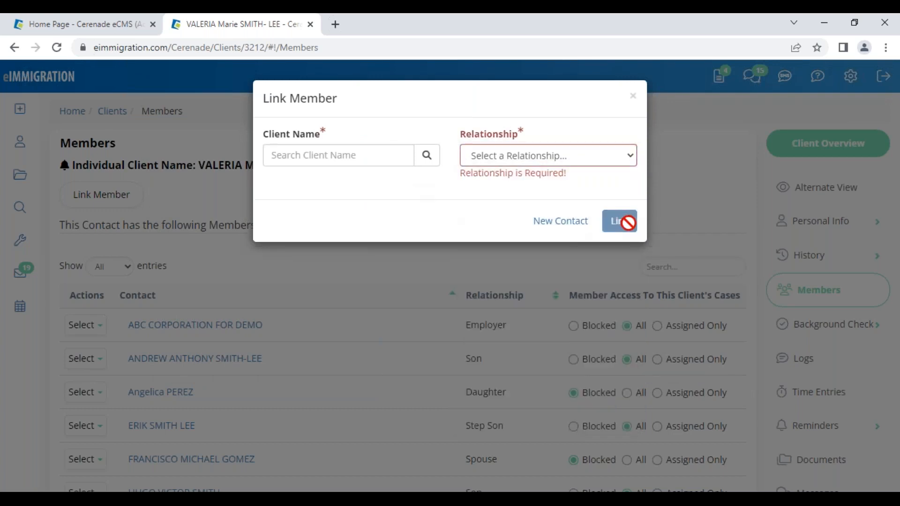
{"action": "left_click", "coordinate": [633, 97]}
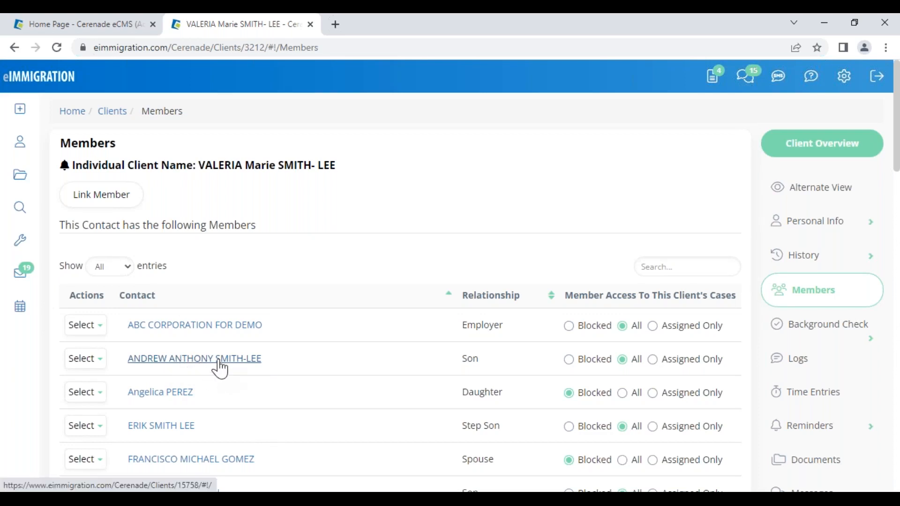
- Check the linked son's record, then bring up the ABC CORPORATION FOR DEMO record
{"action": "left_click", "coordinate": [193, 360]}
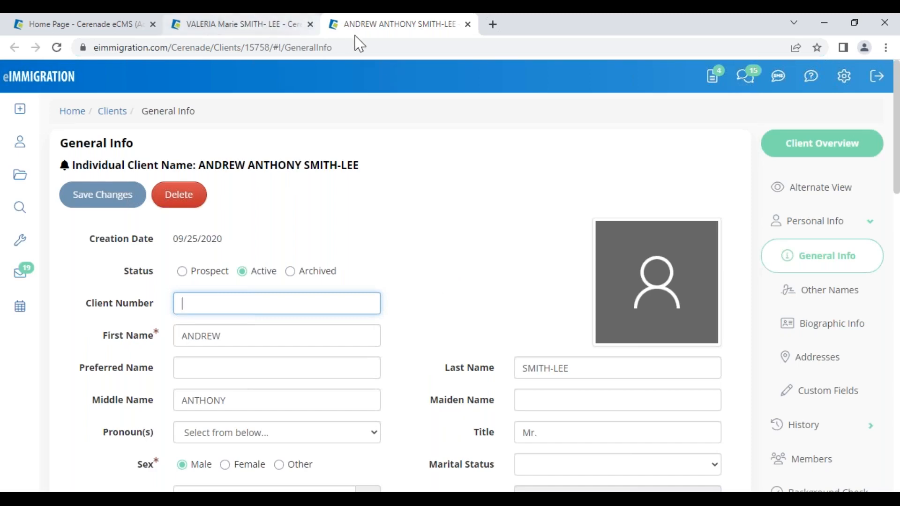
{"action": "left_click", "coordinate": [468, 24]}
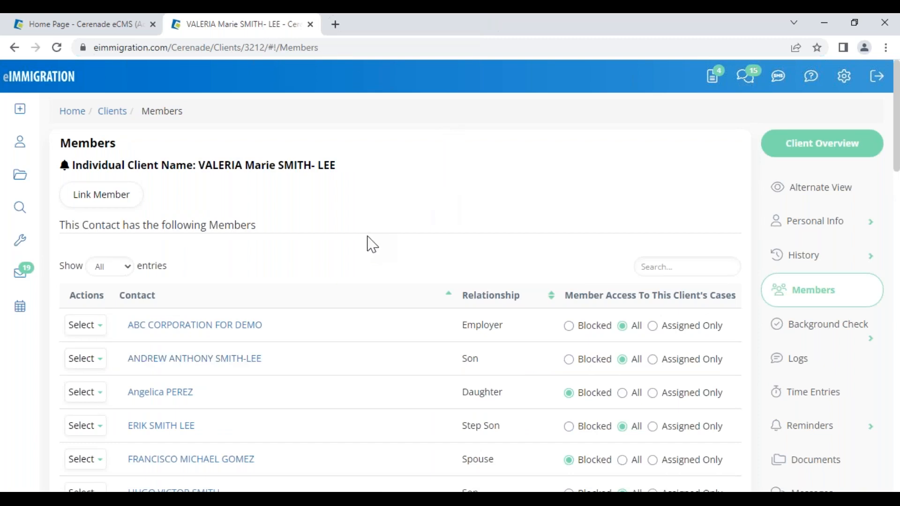
{"action": "left_click", "coordinate": [229, 327]}
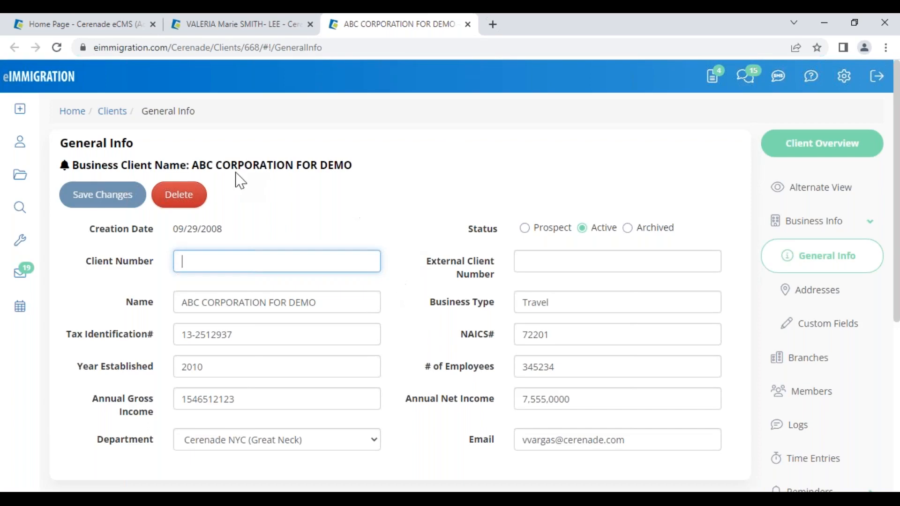
{"action": "left_click_drag", "start_coordinate": [73, 162], "coordinate": [368, 164]}
{"action": "left_click", "coordinate": [385, 224]}
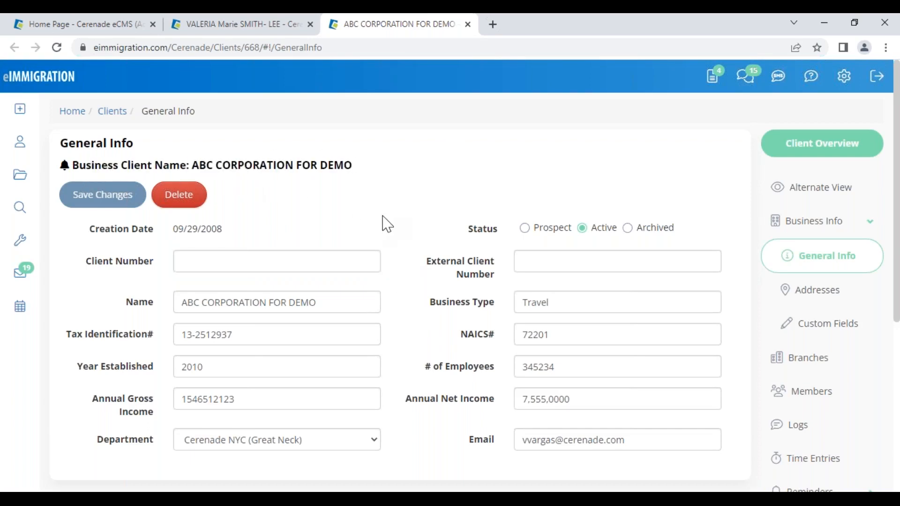
- Review ABC CORPORATION FOR DEMO's members and their Employee relationships
{"action": "left_click", "coordinate": [823, 399]}
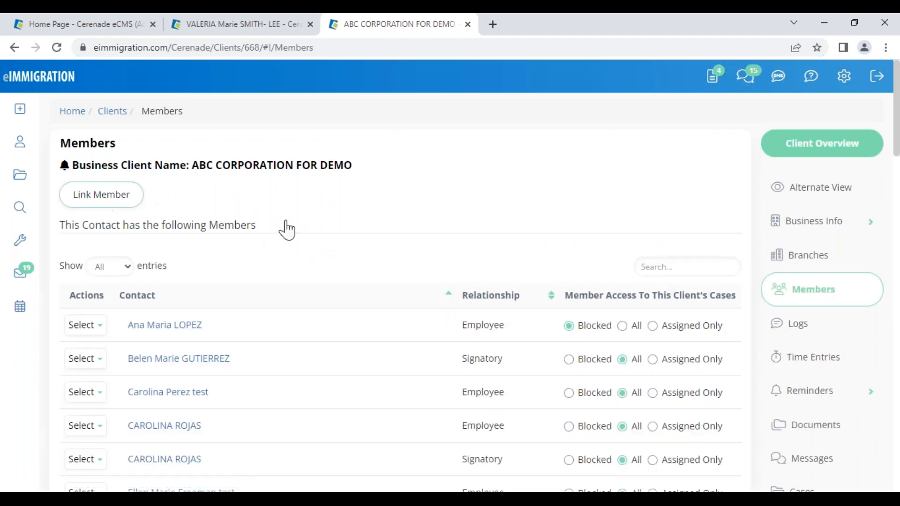
{"action": "left_click_drag", "start_coordinate": [477, 327], "coordinate": [500, 331]}
{"action": "left_click_drag", "start_coordinate": [473, 361], "coordinate": [503, 360]}
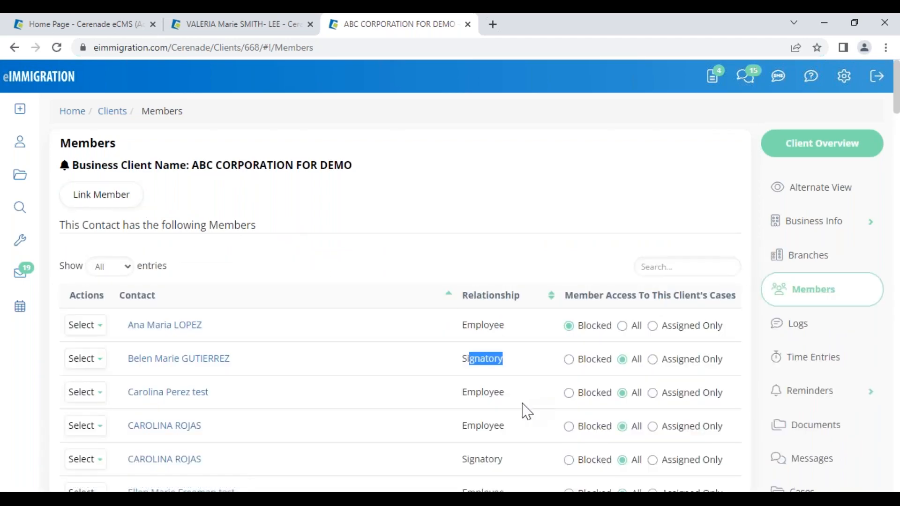
{"action": "scroll", "coordinate": [514, 417], "scroll_direction": "down", "scroll_amount": 5}
{"action": "scroll", "coordinate": [501, 412], "scroll_direction": "down", "scroll_amount": 7}
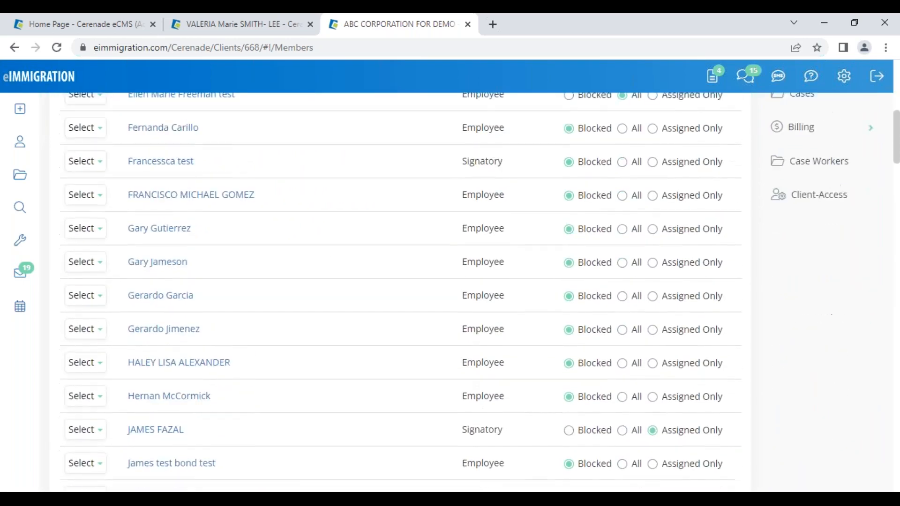
{"action": "scroll", "coordinate": [492, 404], "scroll_direction": "up", "scroll_amount": 9}
{"action": "scroll", "coordinate": [492, 400], "scroll_direction": "up", "scroll_amount": 4}
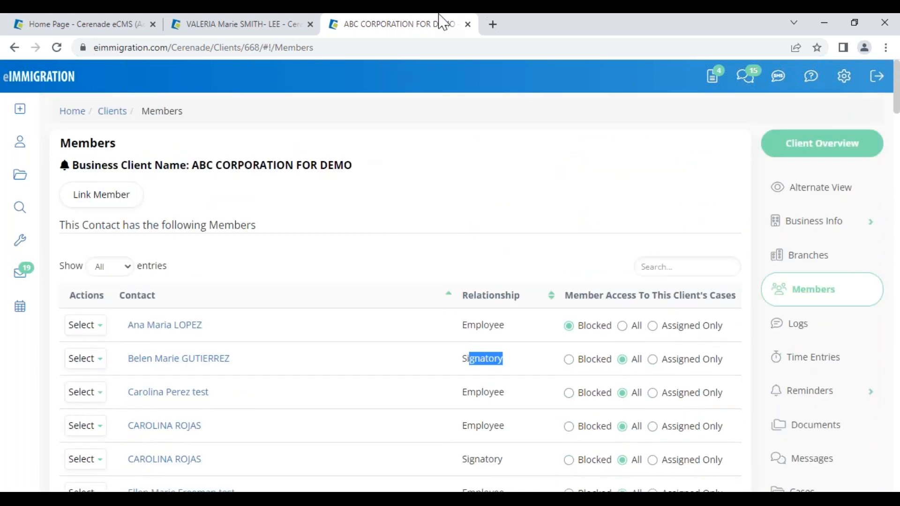
- Close the corporation's record and go to the individual client's Cases list
{"action": "left_click", "coordinate": [467, 24]}
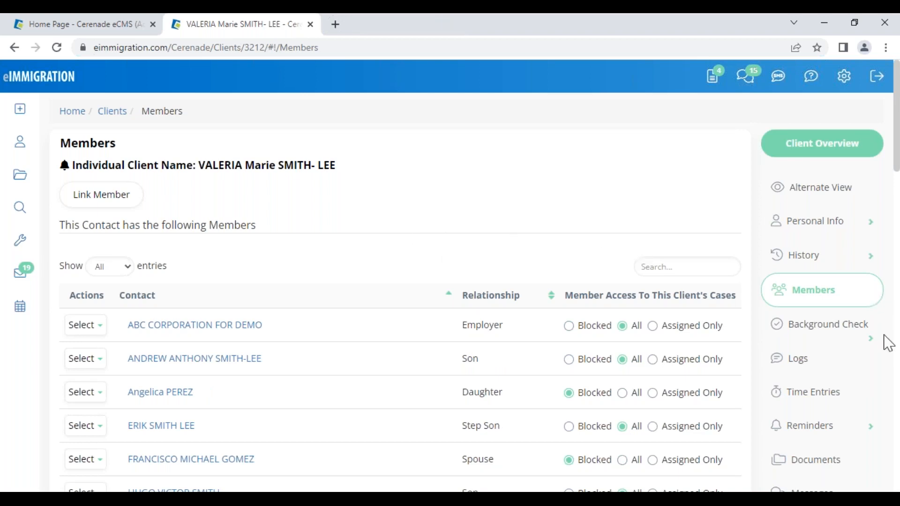
{"action": "scroll", "coordinate": [827, 419], "scroll_direction": "down", "scroll_amount": 1}
{"action": "scroll", "coordinate": [825, 418], "scroll_direction": "down", "scroll_amount": 5}
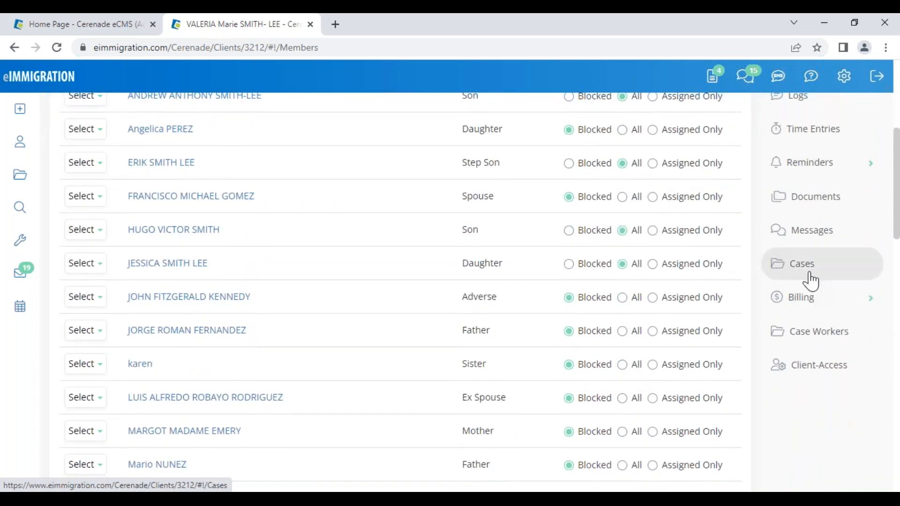
{"action": "left_click", "coordinate": [807, 266]}
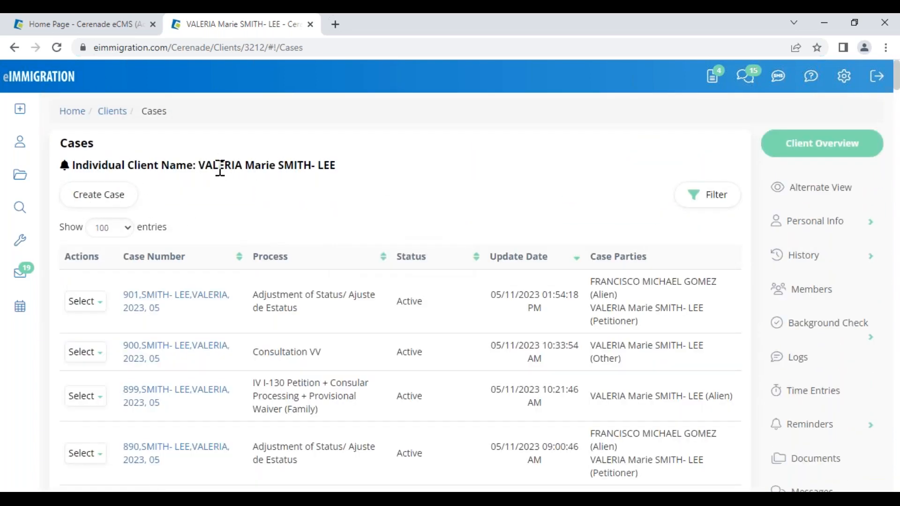
{"action": "left_click_drag", "start_coordinate": [207, 165], "coordinate": [356, 164]}
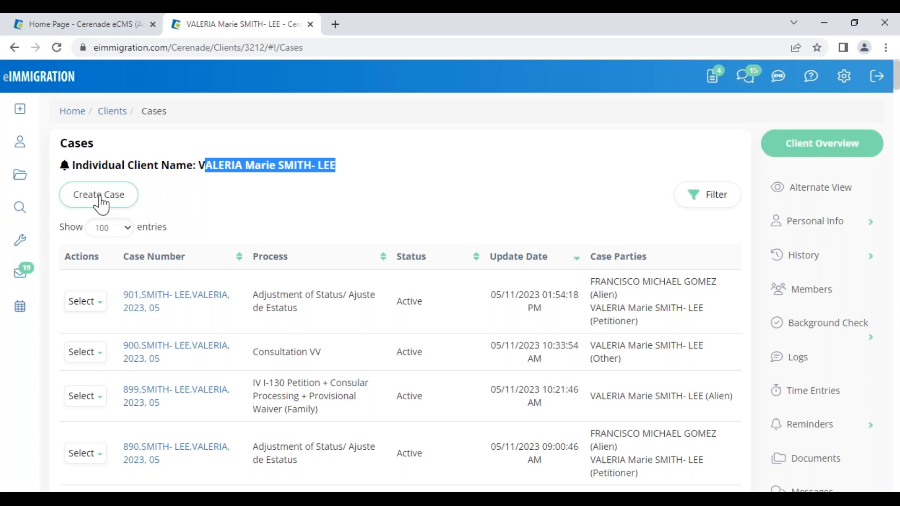
{"action": "left_click", "coordinate": [249, 209]}
{"action": "left_click_drag", "start_coordinate": [196, 165], "coordinate": [339, 167]}
{"action": "left_click_drag", "start_coordinate": [253, 295], "coordinate": [326, 320]}
{"action": "left_click_drag", "start_coordinate": [269, 354], "coordinate": [319, 352]}
{"action": "left_click_drag", "start_coordinate": [268, 383], "coordinate": [334, 415]}
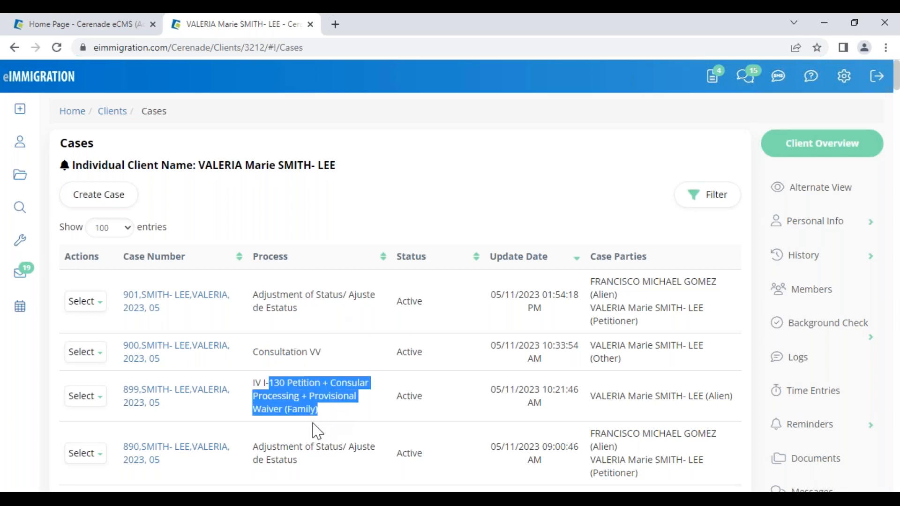
{"action": "left_click", "coordinate": [297, 233]}
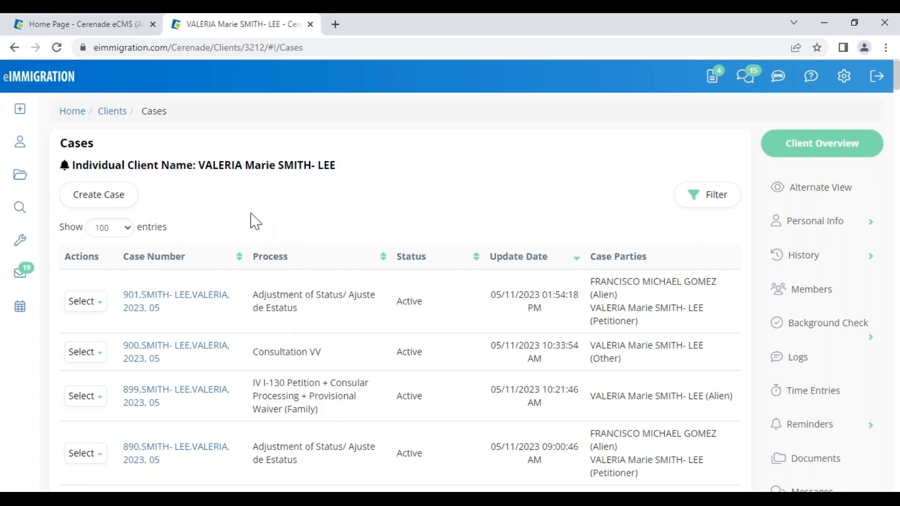
{"action": "left_click", "coordinate": [116, 202]}
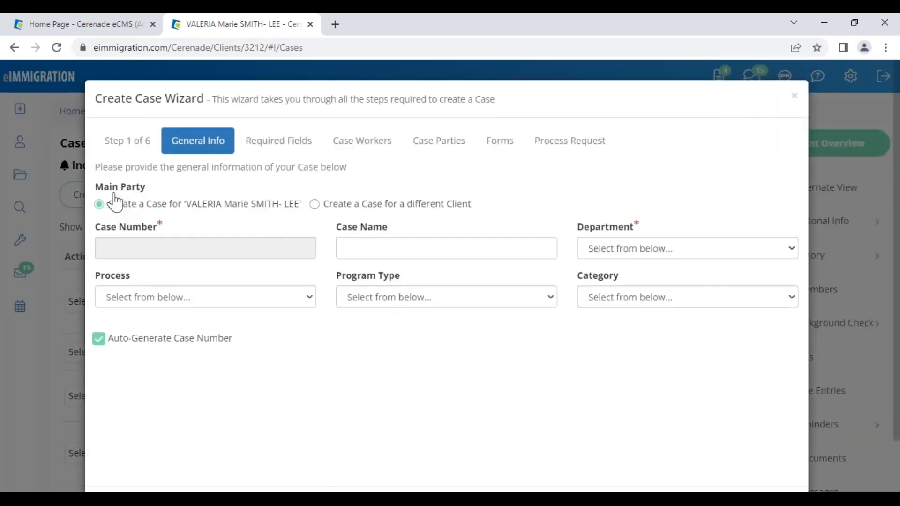
{"action": "left_click_drag", "start_coordinate": [136, 98], "coordinate": [220, 110]}
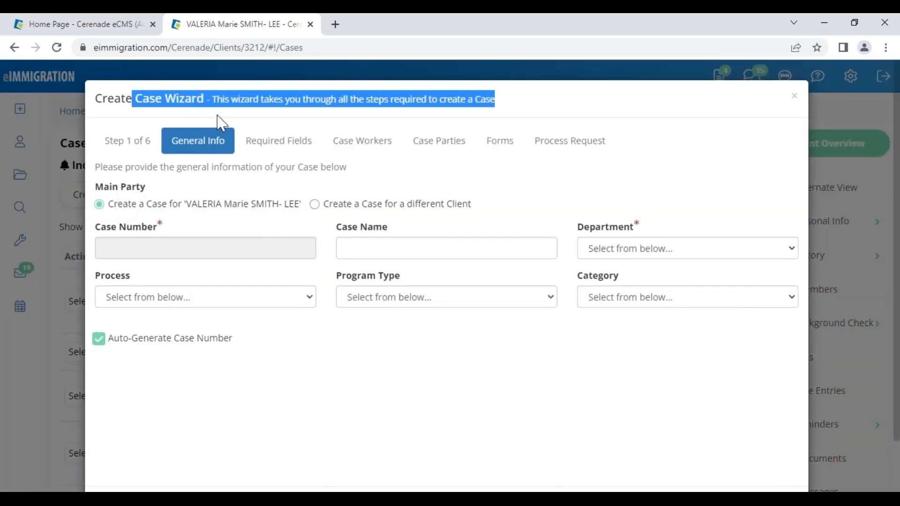
{"action": "left_click", "coordinate": [196, 297]}
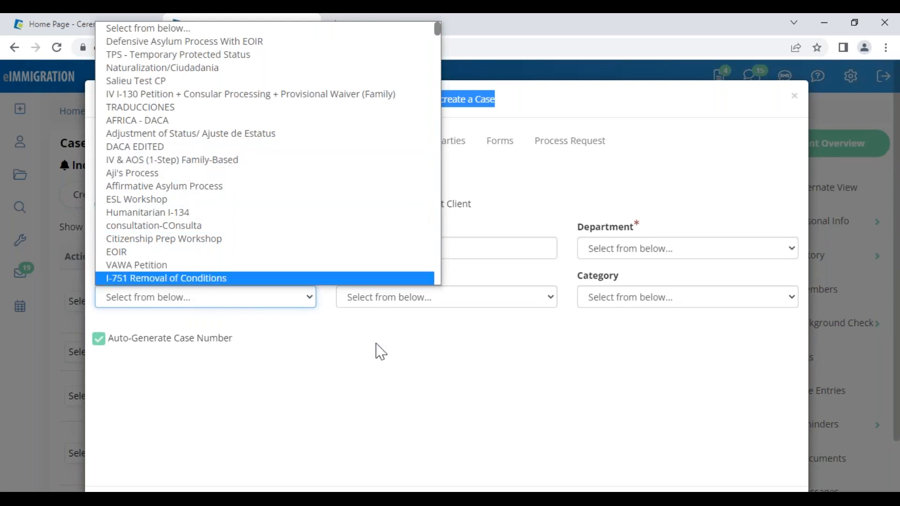
{"action": "left_click", "coordinate": [618, 257]}
{"action": "left_click", "coordinate": [462, 361]}
{"action": "left_click", "coordinate": [463, 361]}
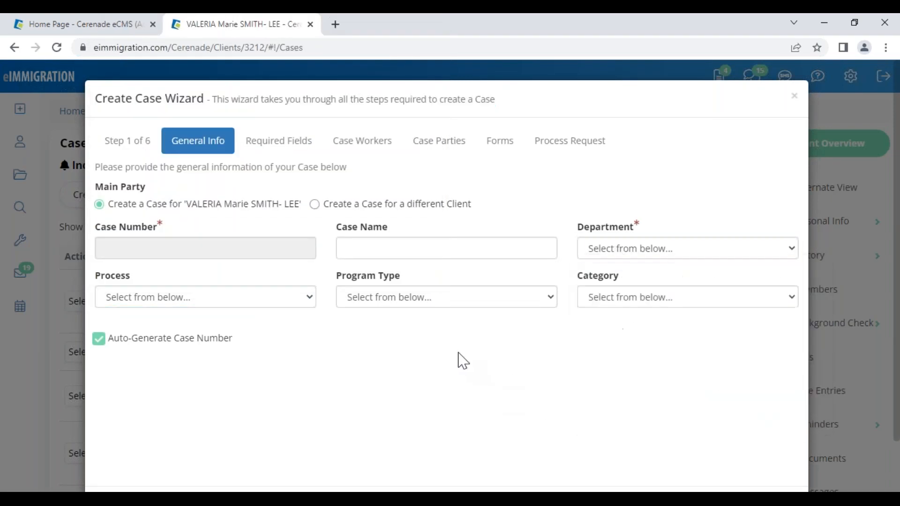
{"action": "left_click", "coordinate": [425, 304]}
{"action": "left_click", "coordinate": [502, 322]}
{"action": "left_click", "coordinate": [674, 303]}
{"action": "left_click", "coordinate": [617, 366]}
{"action": "left_click", "coordinate": [605, 365]}
- Glance at the Home Page Reports menu, then return to the wizard's Process dropdown
{"action": "left_click", "coordinate": [47, 29]}
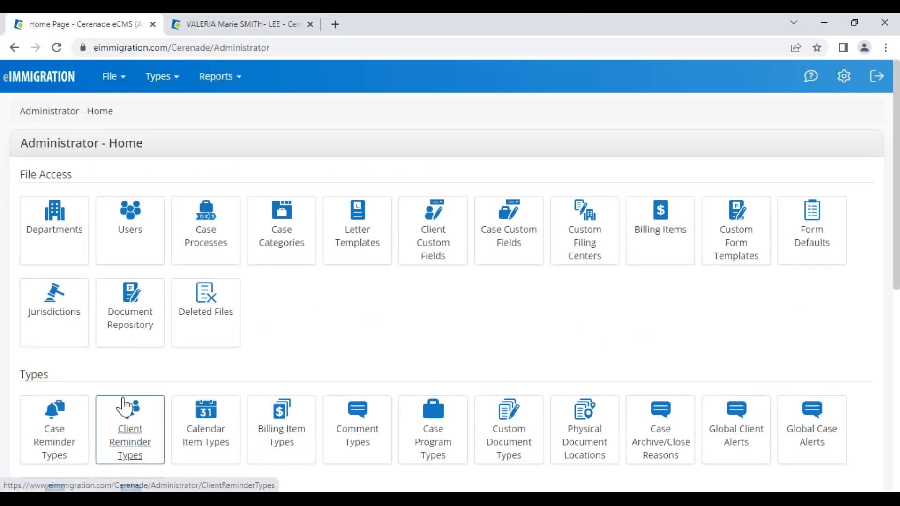
{"action": "scroll", "coordinate": [124, 407], "scroll_direction": "down", "scroll_amount": 2}
{"action": "left_click", "coordinate": [220, 77]}
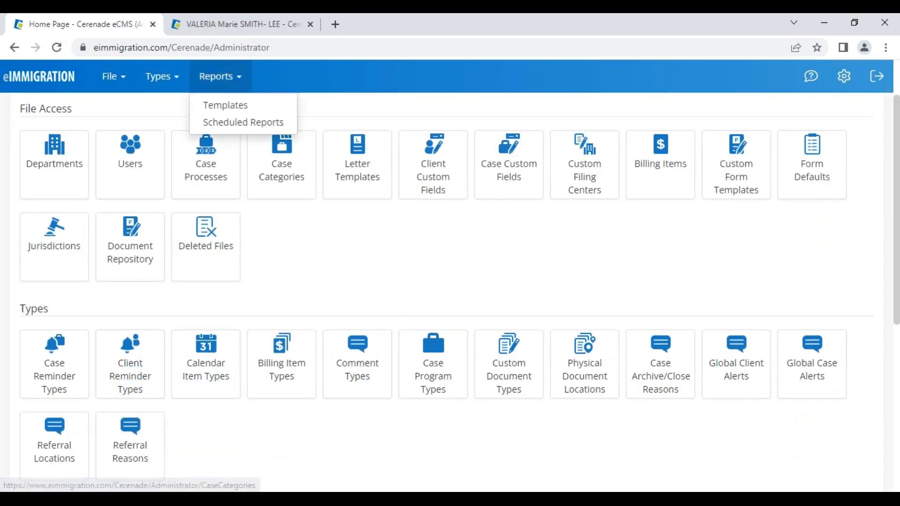
{"action": "left_click", "coordinate": [239, 24]}
{"action": "left_click", "coordinate": [221, 303]}
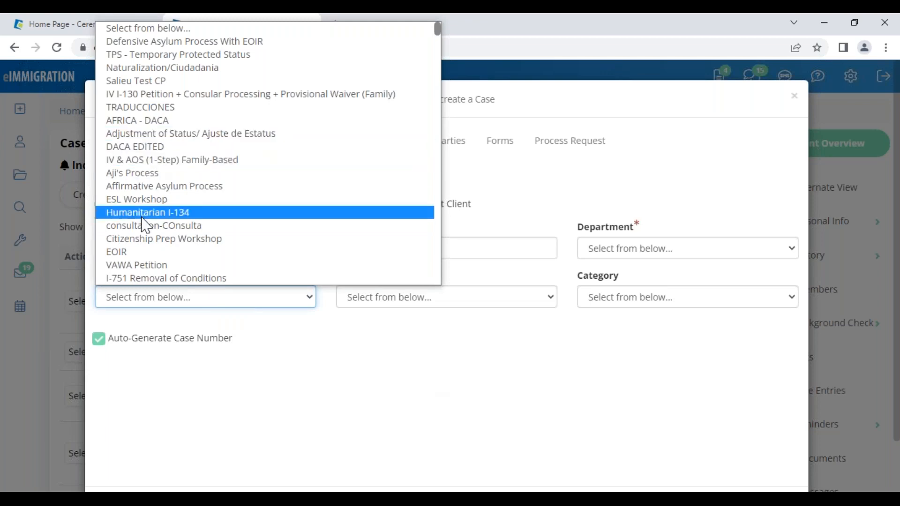
- Choose Adjustment of Status/ Ajuste de Estatus as the new case's process
{"action": "scroll", "coordinate": [145, 225], "scroll_direction": "down", "scroll_amount": 6}
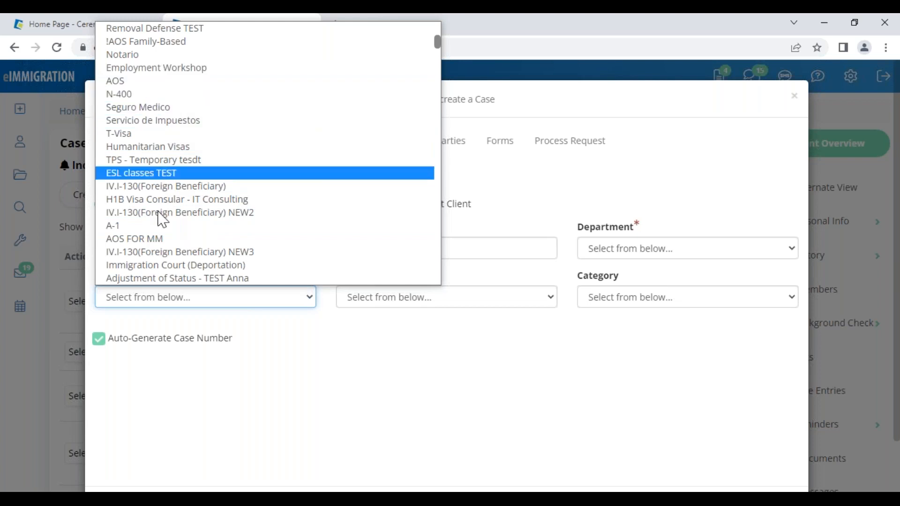
{"action": "scroll", "coordinate": [181, 202], "scroll_direction": "down", "scroll_amount": 5}
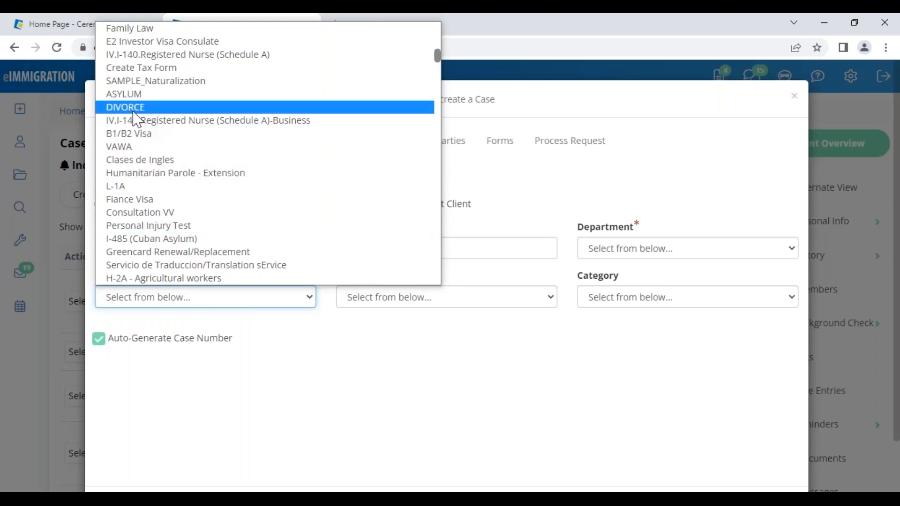
{"action": "scroll", "coordinate": [174, 169], "scroll_direction": "up", "scroll_amount": 10}
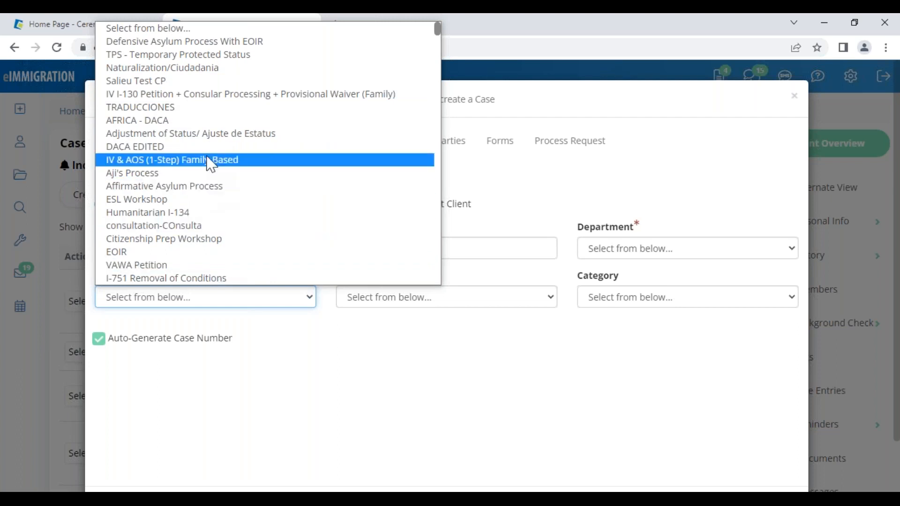
{"action": "left_click", "coordinate": [197, 134]}
{"action": "left_click", "coordinate": [440, 306]}
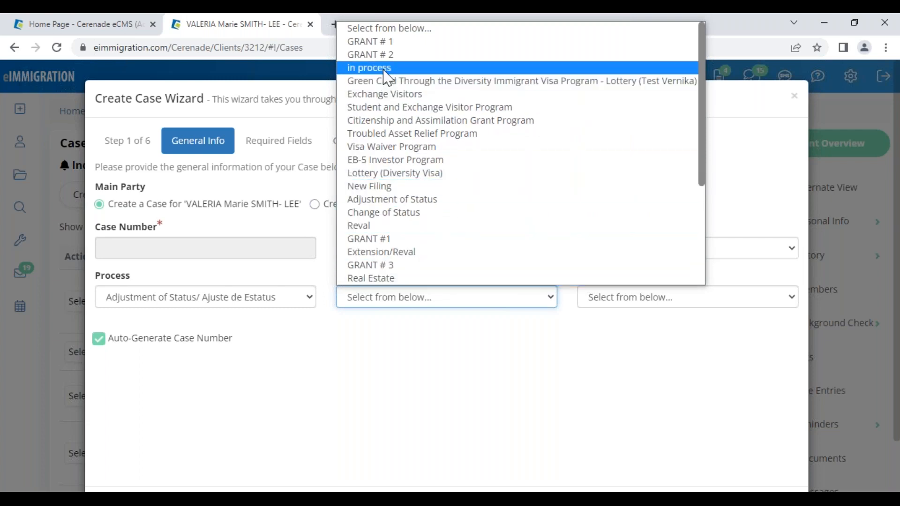
- Set the Program Type to 'in process' after trying PENDING WITH NVC and completed
{"action": "scroll", "coordinate": [403, 202], "scroll_direction": "down", "scroll_amount": 3}
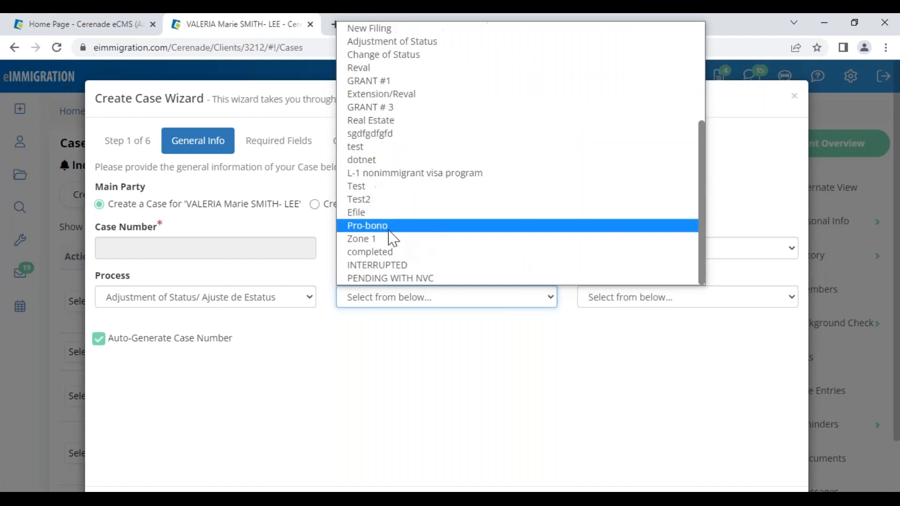
{"action": "left_click", "coordinate": [386, 278]}
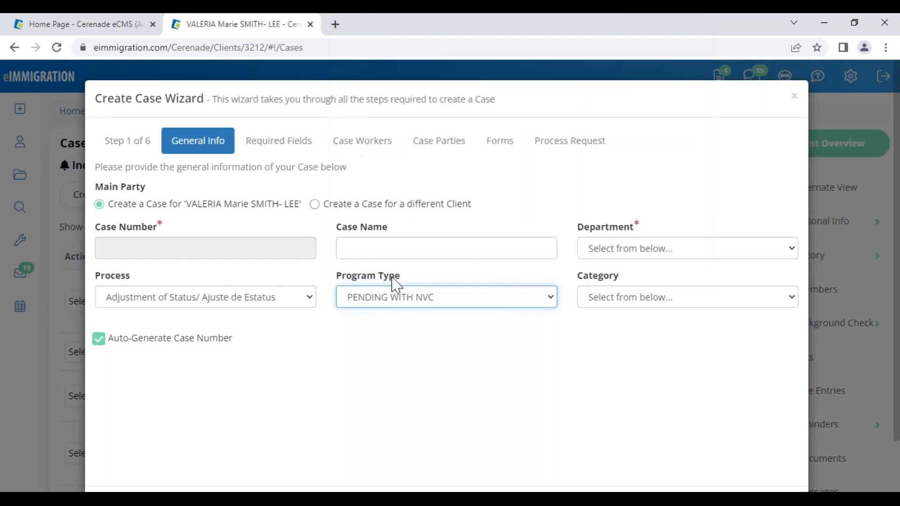
{"action": "left_click", "coordinate": [418, 300]}
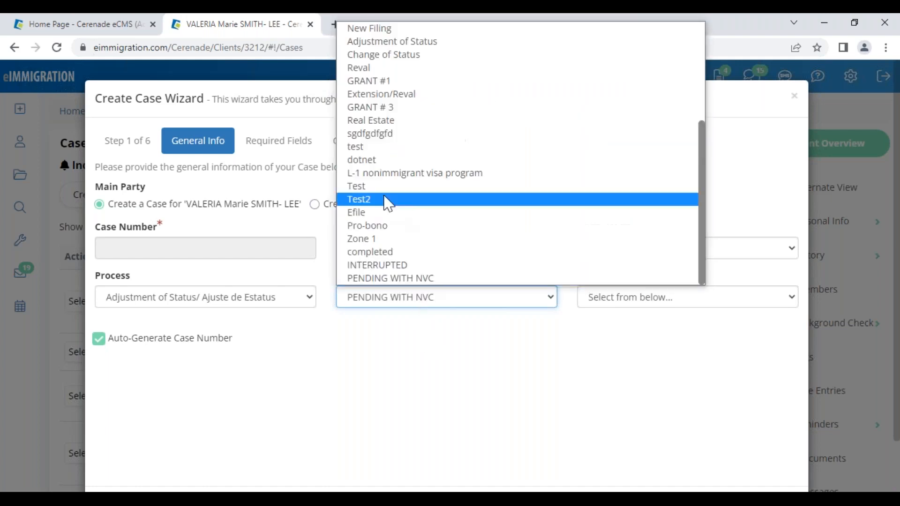
{"action": "left_click", "coordinate": [379, 252]}
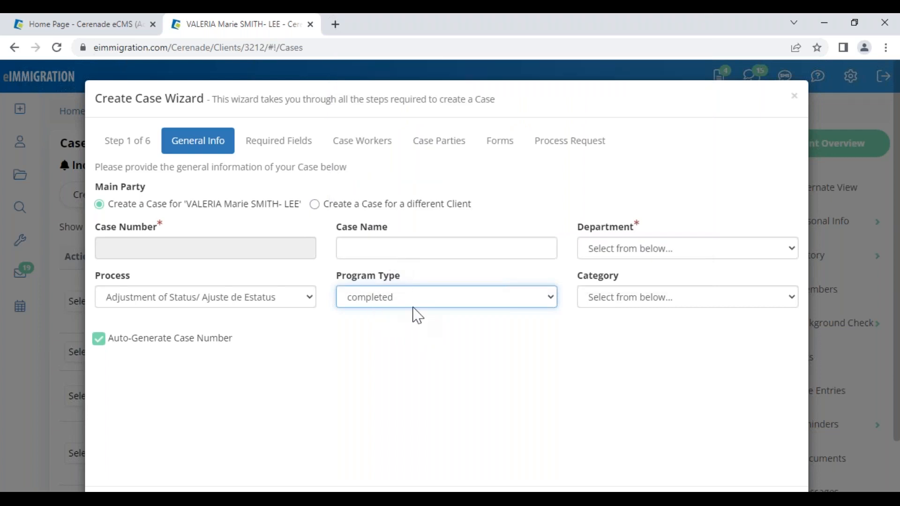
{"action": "left_click", "coordinate": [387, 303]}
{"action": "scroll", "coordinate": [401, 232], "scroll_direction": "up", "scroll_amount": 3}
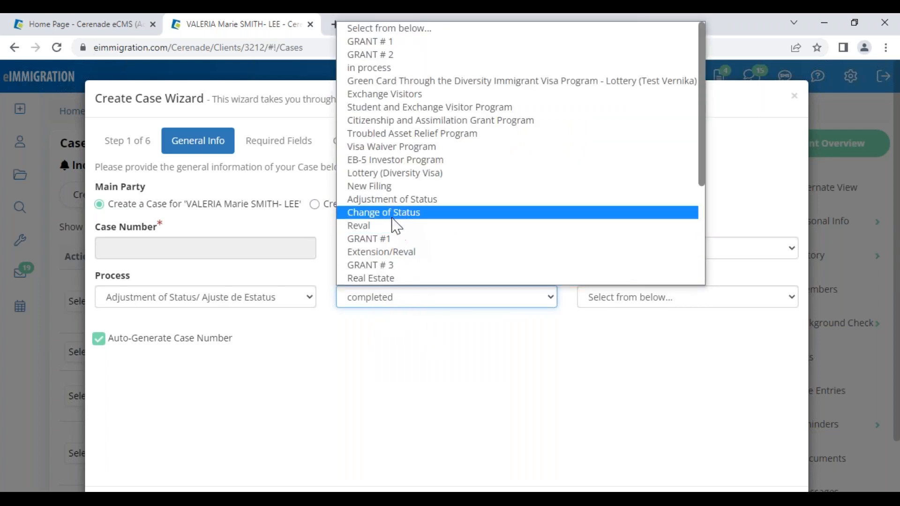
{"action": "left_click", "coordinate": [375, 68]}
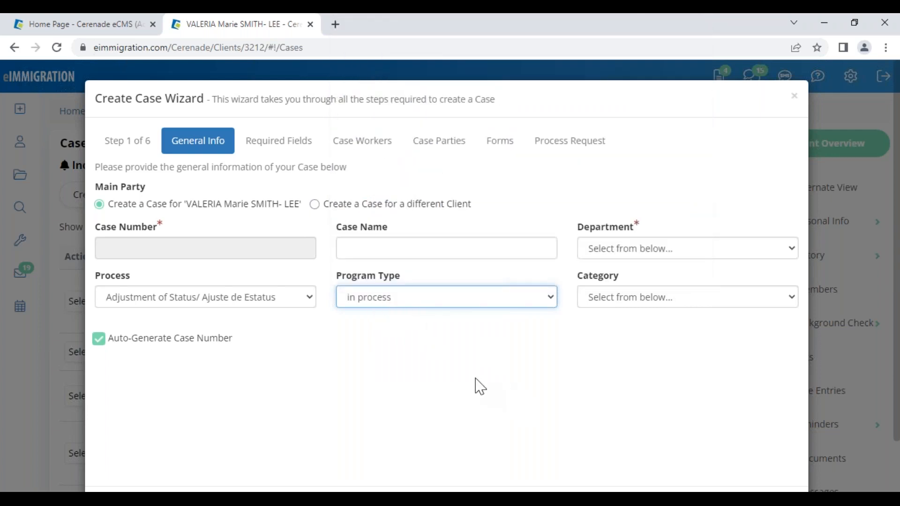
{"action": "left_click", "coordinate": [400, 334]}
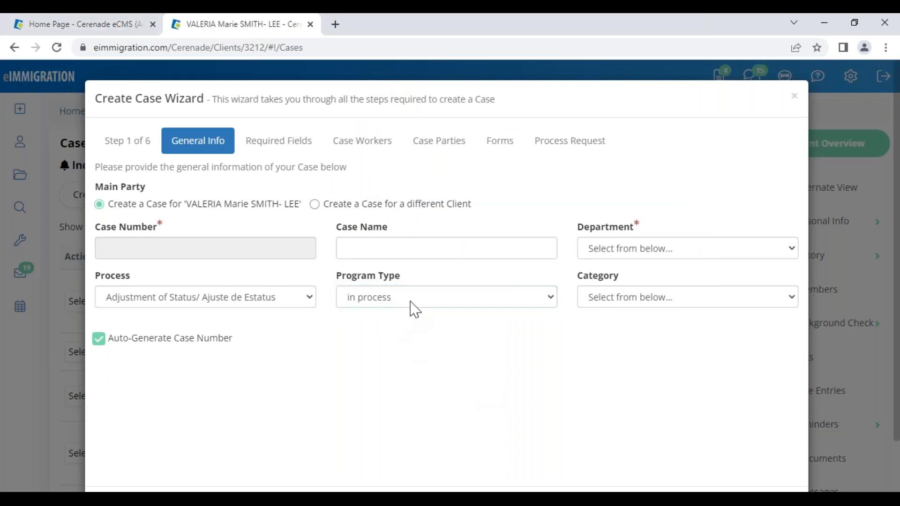
- Set Category to Family Based and Department to Law Office of Cerenade California, LLC (Inglewood)
{"action": "left_click", "coordinate": [632, 302]}
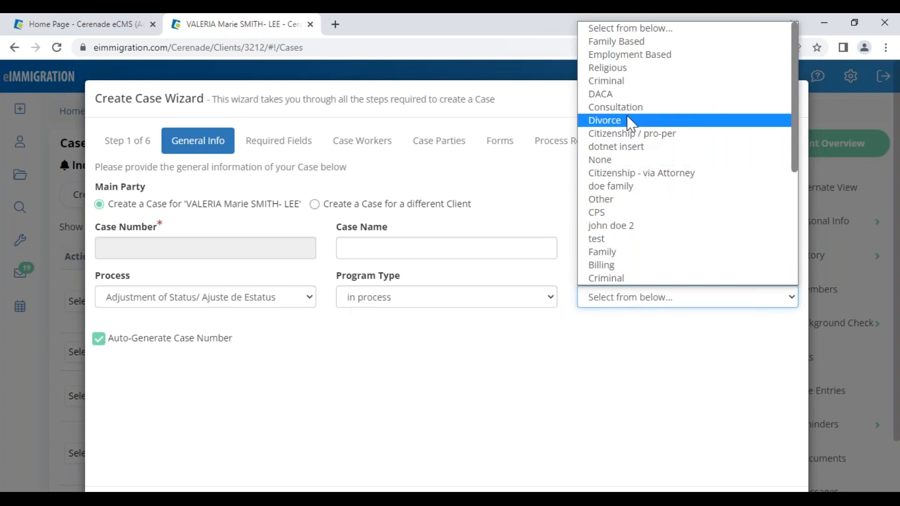
{"action": "left_click", "coordinate": [633, 42]}
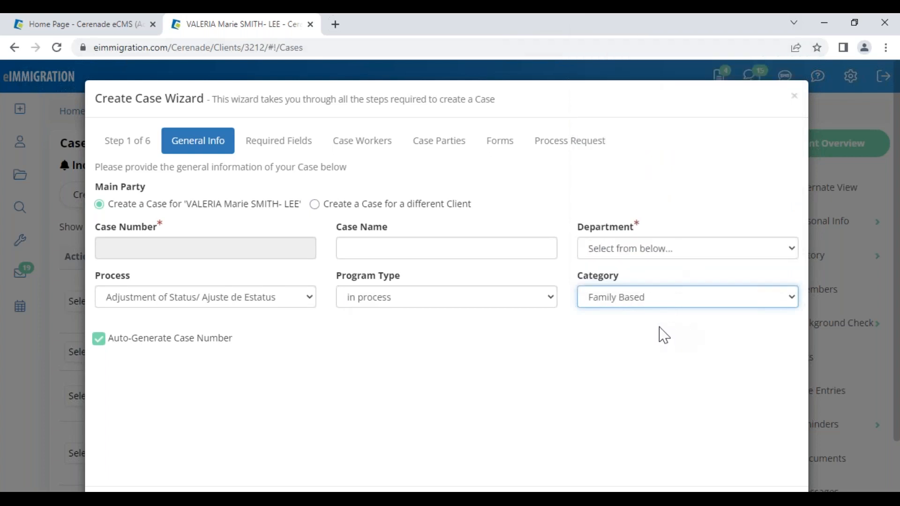
{"action": "left_click", "coordinate": [642, 251]}
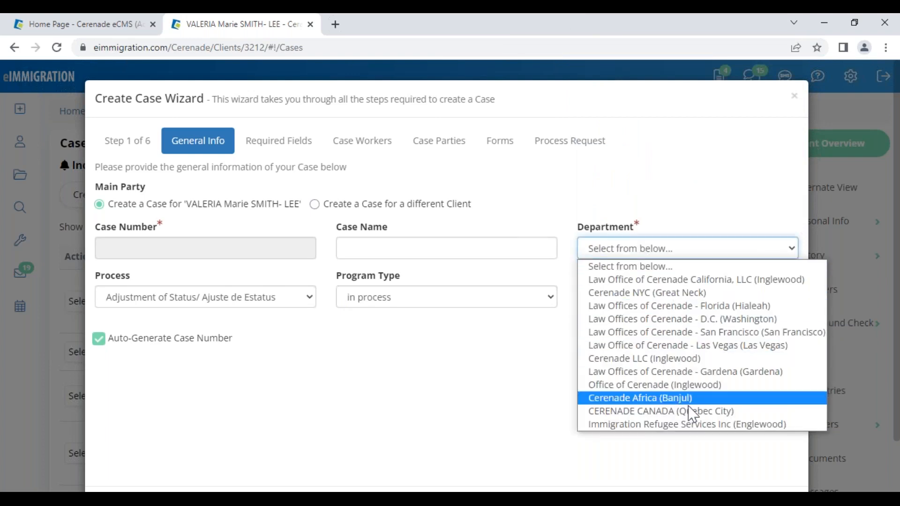
{"action": "left_click", "coordinate": [678, 280]}
{"action": "left_click", "coordinate": [719, 409]}
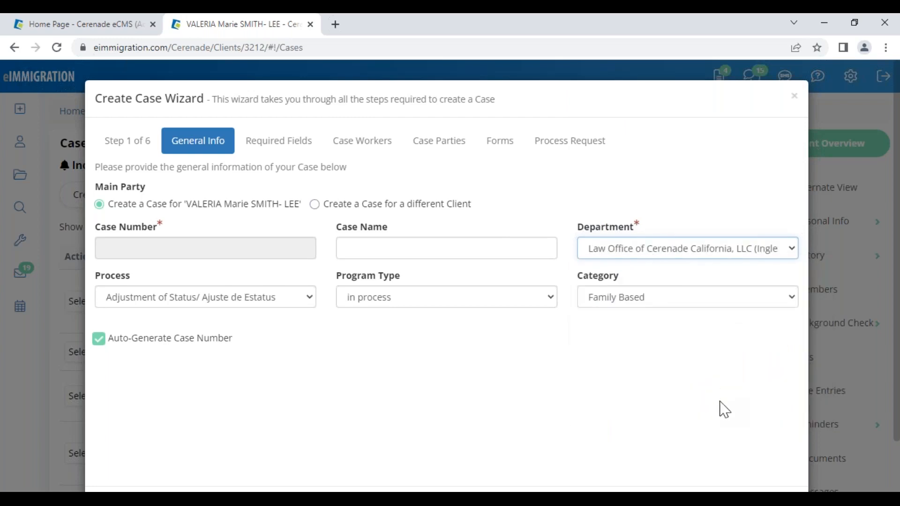
{"action": "scroll", "coordinate": [722, 409], "scroll_direction": "down", "scroll_amount": 1}
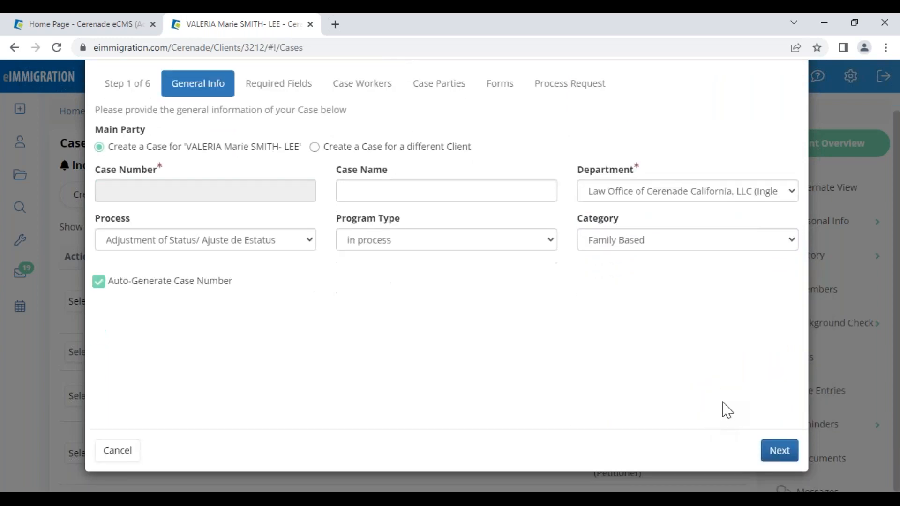
- Advance to the Case Workers step and delete the case administrator
{"action": "left_click", "coordinate": [780, 451]}
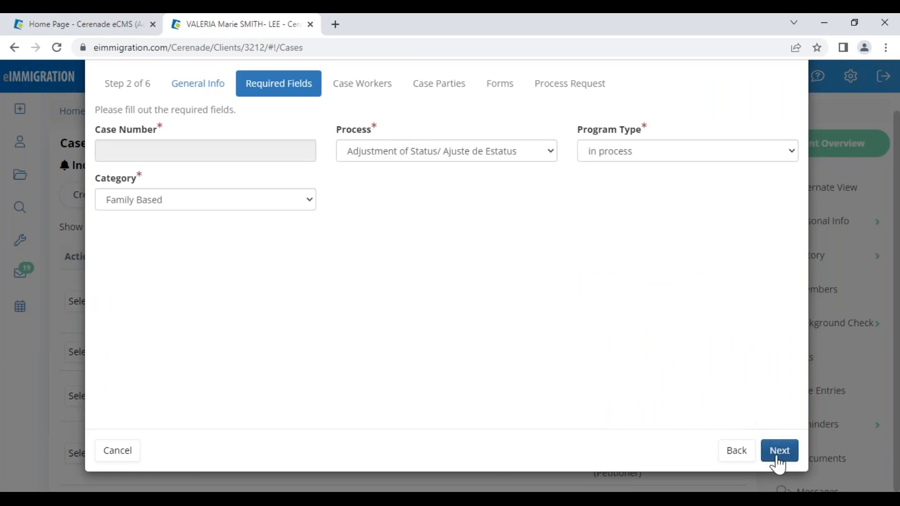
{"action": "left_click", "coordinate": [780, 451]}
{"action": "left_click", "coordinate": [121, 246]}
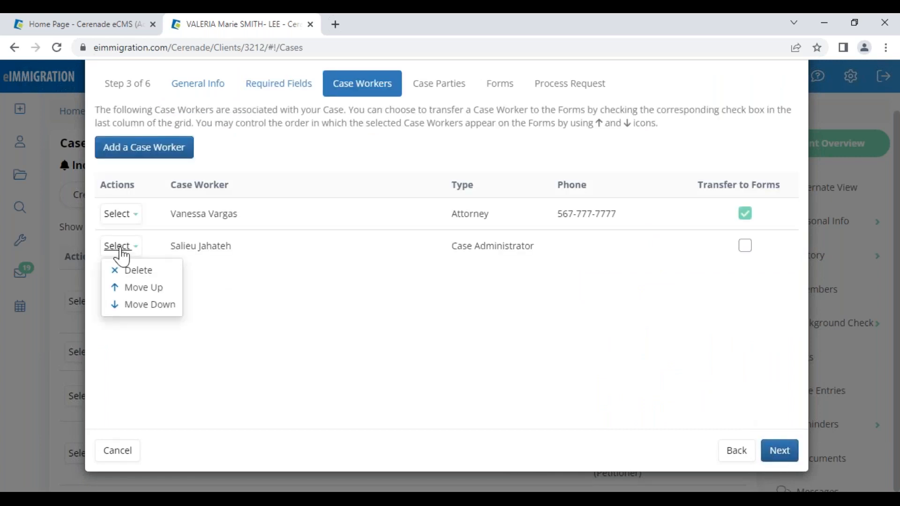
{"action": "left_click", "coordinate": [136, 271]}
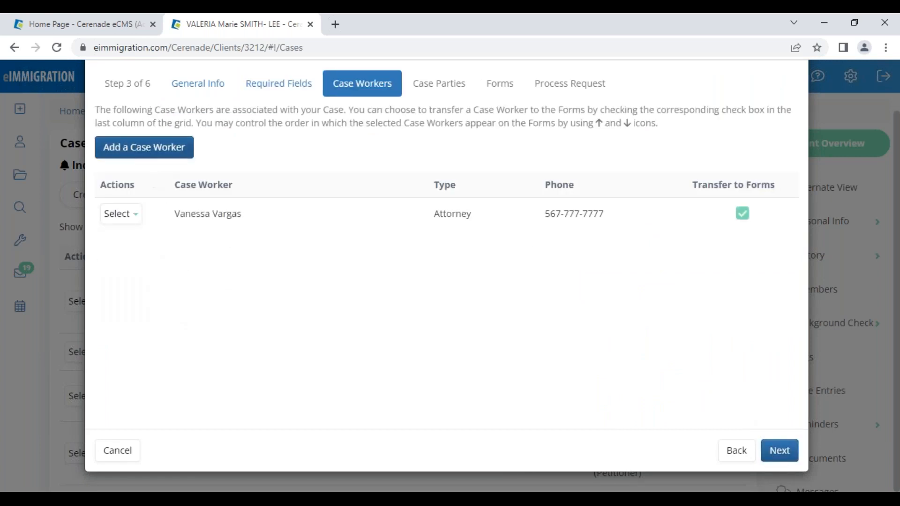
- Search for and add an attorney and a paralegal as case workers
{"action": "left_click", "coordinate": [157, 152]}
{"action": "left_click", "coordinate": [196, 148]}
{"action": "type", "text": "ray"}
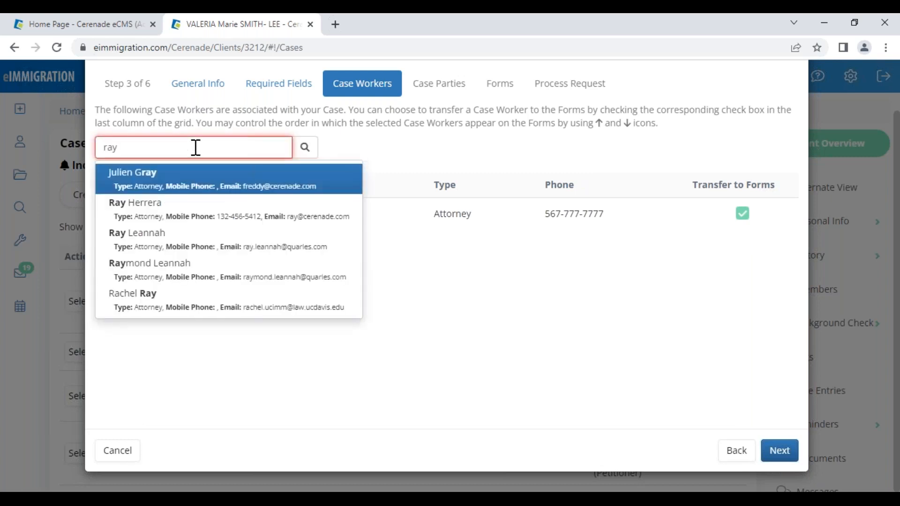
{"action": "key", "text": "Down"}
{"action": "key", "text": "Return"}
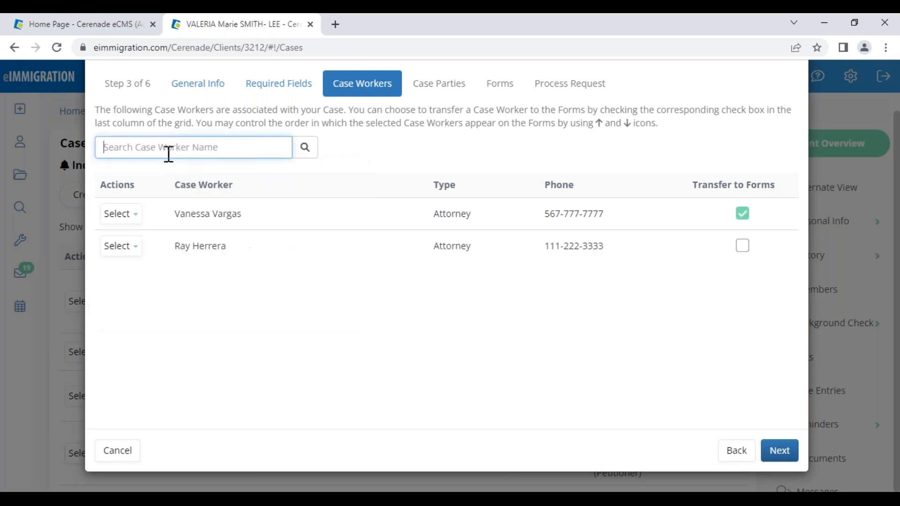
{"action": "type", "text": "benita"}
{"action": "left_click", "coordinate": [178, 180]}
- Adjust the case workers' Transfer to Forms settings and advance to Case Parties
{"action": "left_click", "coordinate": [742, 281]}
{"action": "left_click", "coordinate": [744, 247]}
{"action": "left_click", "coordinate": [743, 214]}
{"action": "left_click_drag", "start_coordinate": [698, 186], "coordinate": [781, 197]}
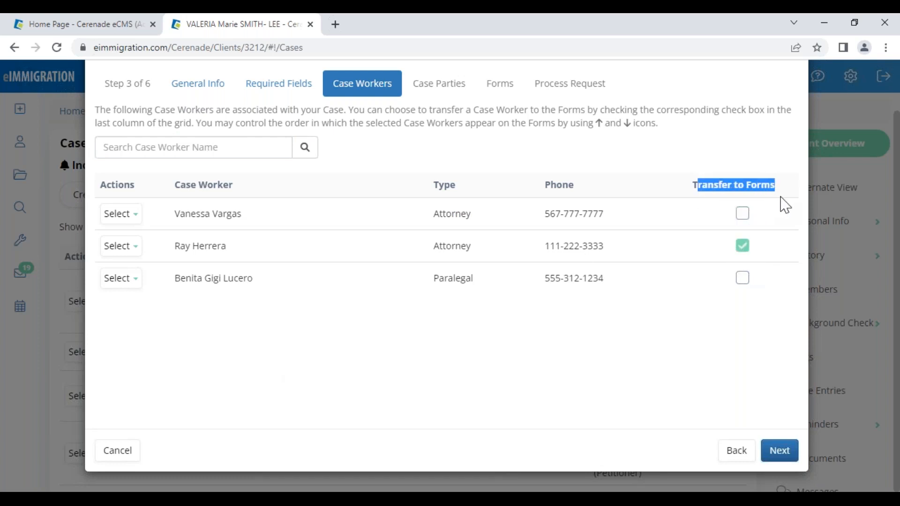
{"action": "left_click", "coordinate": [742, 221]}
{"action": "left_click", "coordinate": [746, 243]}
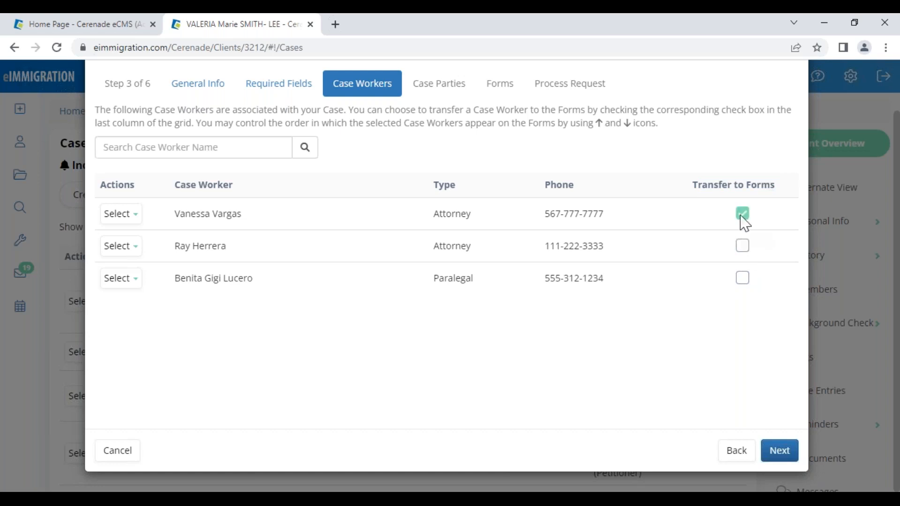
{"action": "left_click", "coordinate": [780, 452]}
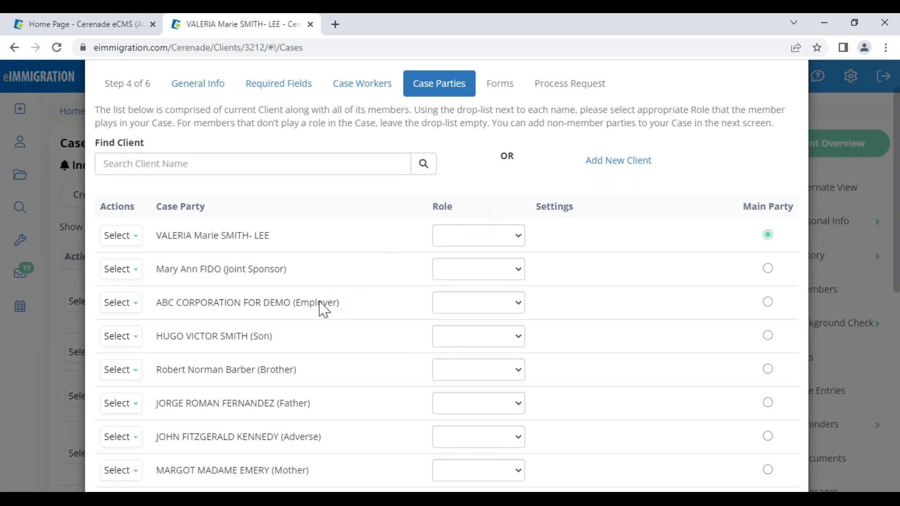
- Review the case parties' relationships (son, father, adverse party) and the main client's role options
{"action": "left_click_drag", "start_coordinate": [236, 336], "coordinate": [306, 367]}
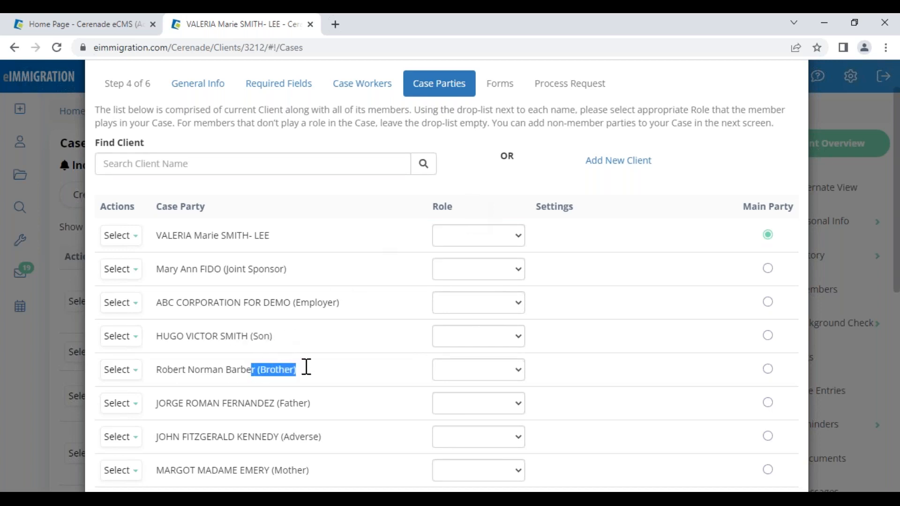
{"action": "left_click_drag", "start_coordinate": [278, 402], "coordinate": [345, 424]}
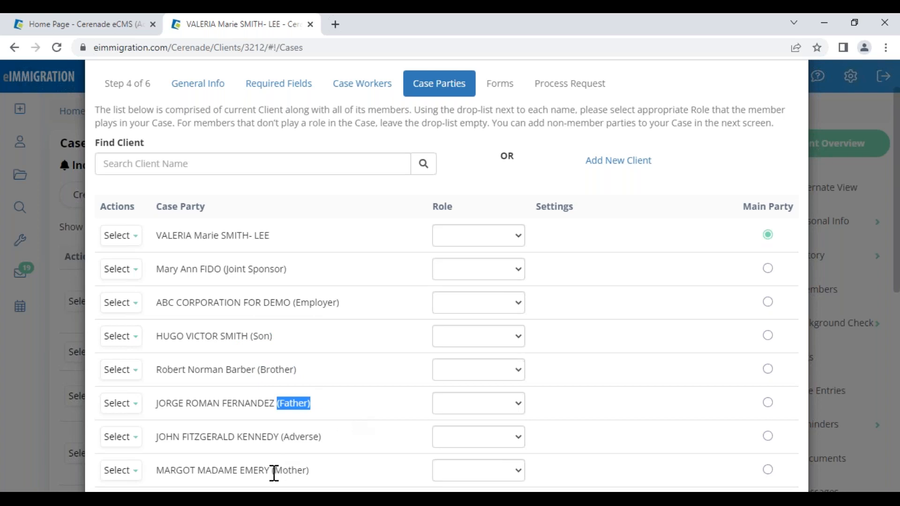
{"action": "left_click_drag", "start_coordinate": [275, 457], "coordinate": [337, 440]}
{"action": "left_click", "coordinate": [378, 275]}
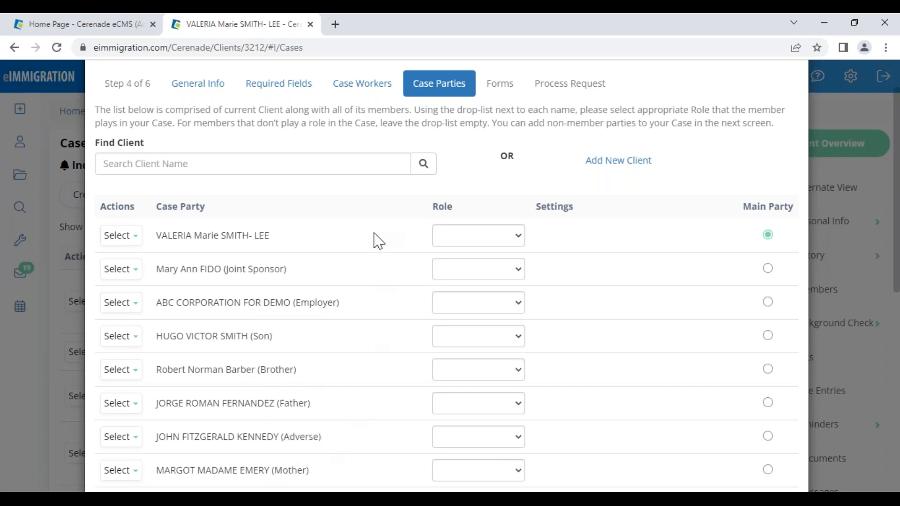
{"action": "left_click_drag", "start_coordinate": [447, 207], "coordinate": [466, 222]}
{"action": "left_click", "coordinate": [470, 235]}
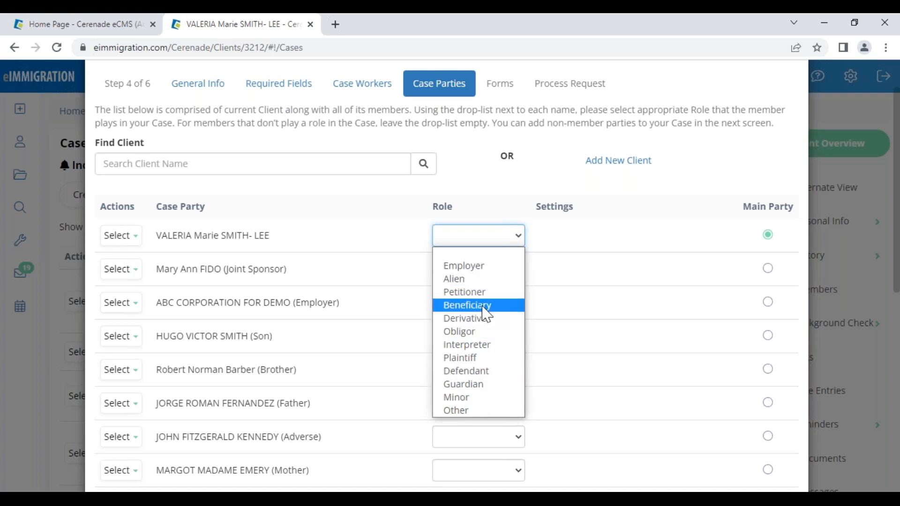
{"action": "left_click", "coordinate": [342, 307]}
{"action": "left_click_drag", "start_coordinate": [340, 306], "coordinate": [296, 310]}
- Try ABC CORPORATION FOR DEMO as Employer with address and signatory, then clear its role
{"action": "left_click", "coordinate": [478, 305]}
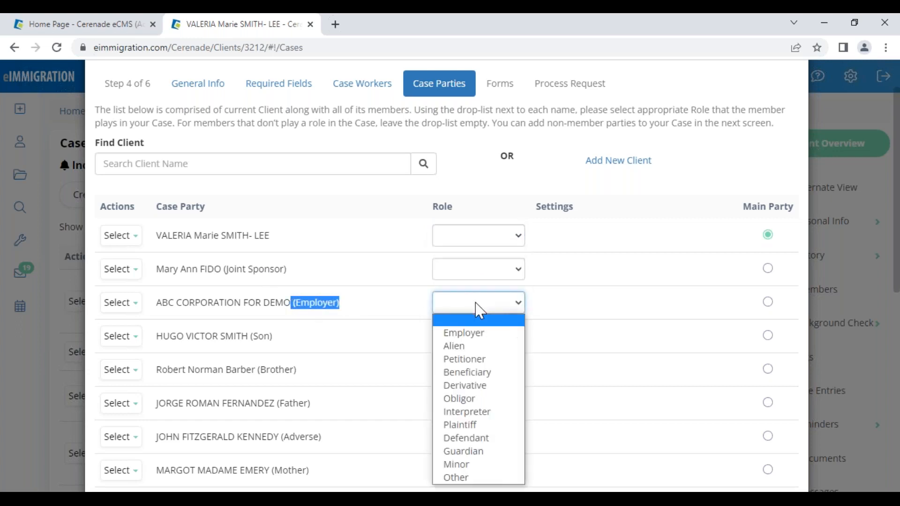
{"action": "left_click", "coordinate": [484, 334]}
{"action": "left_click", "coordinate": [626, 304]}
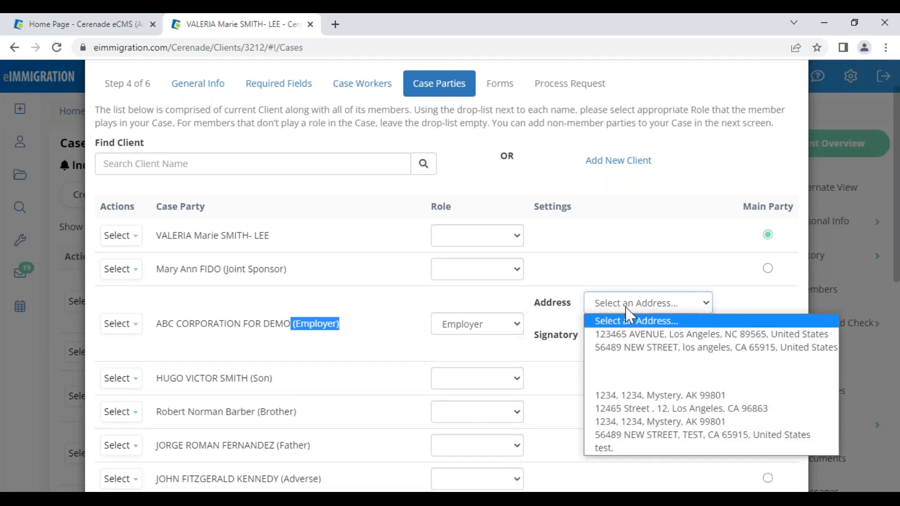
{"action": "left_click", "coordinate": [629, 347]}
{"action": "left_click", "coordinate": [624, 341]}
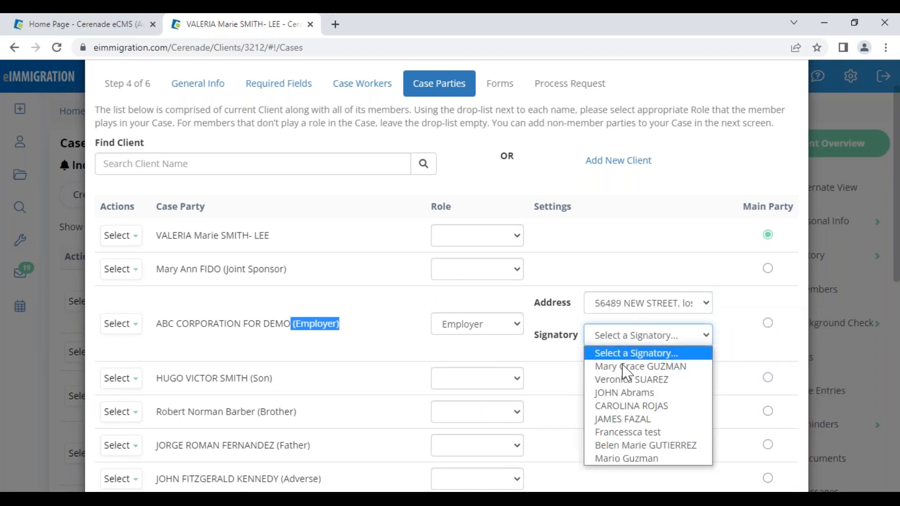
{"action": "left_click", "coordinate": [625, 418]}
{"action": "left_click", "coordinate": [490, 323]}
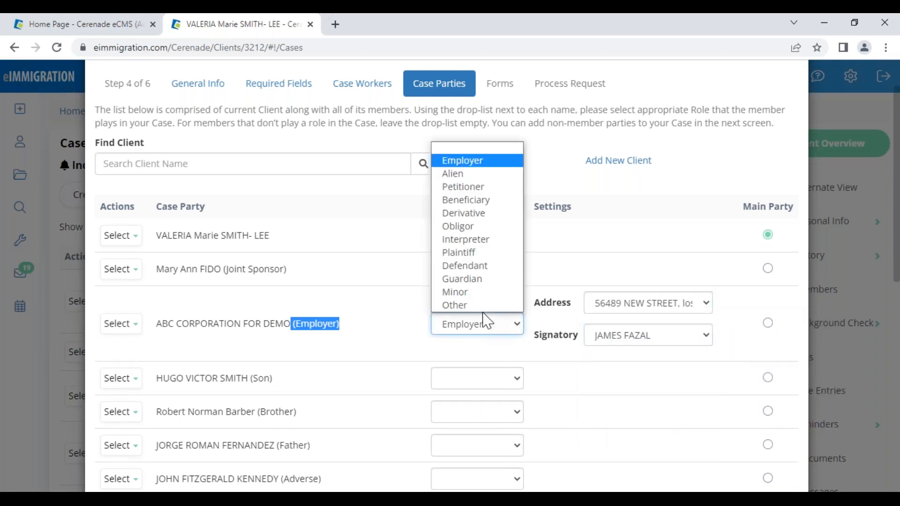
{"action": "left_click", "coordinate": [450, 148]}
- Give the main client the Petitioner role and confirm the employer has no role
{"action": "left_click", "coordinate": [445, 237]}
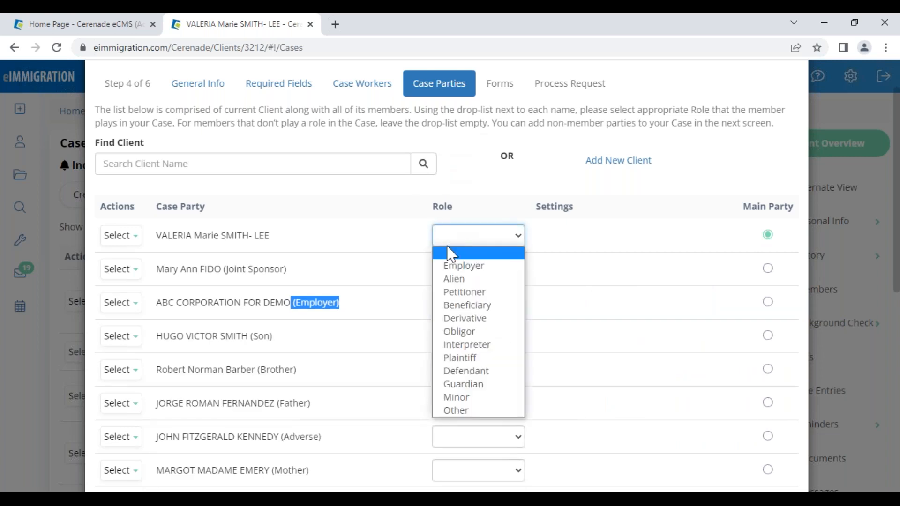
{"action": "left_click", "coordinate": [475, 302]}
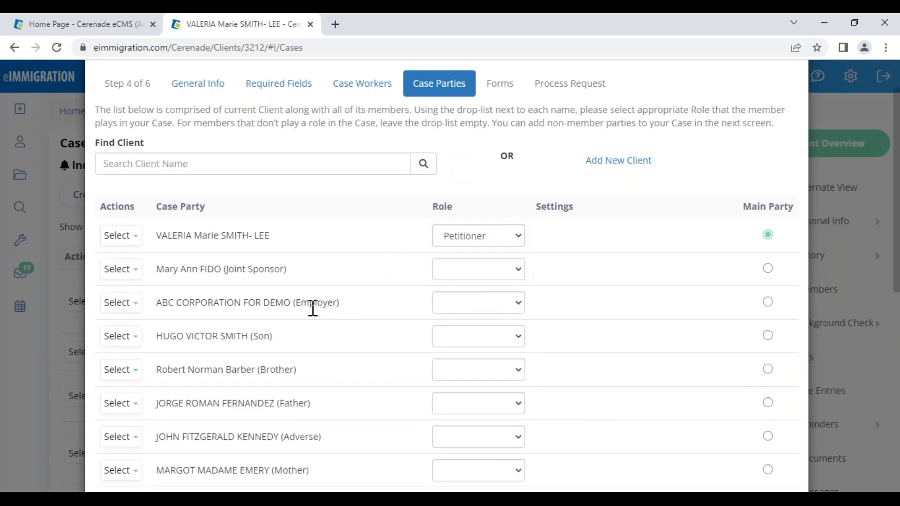
{"action": "left_click_drag", "start_coordinate": [296, 305], "coordinate": [347, 308]}
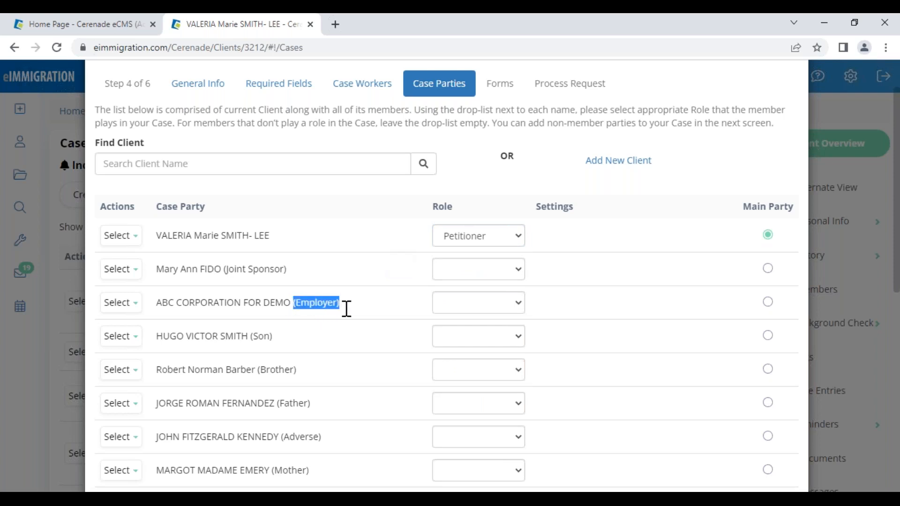
{"action": "left_click", "coordinate": [475, 304]}
{"action": "left_click", "coordinate": [348, 277]}
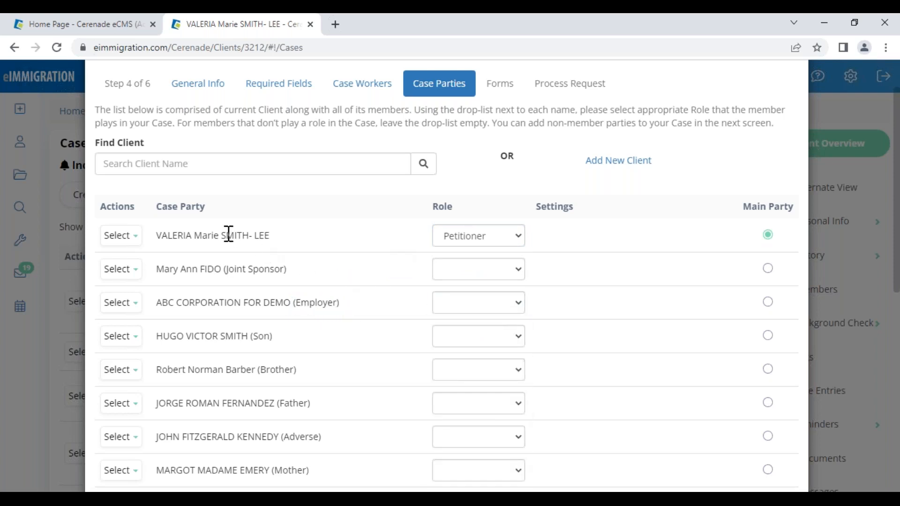
{"action": "left_click_drag", "start_coordinate": [199, 234], "coordinate": [311, 239]}
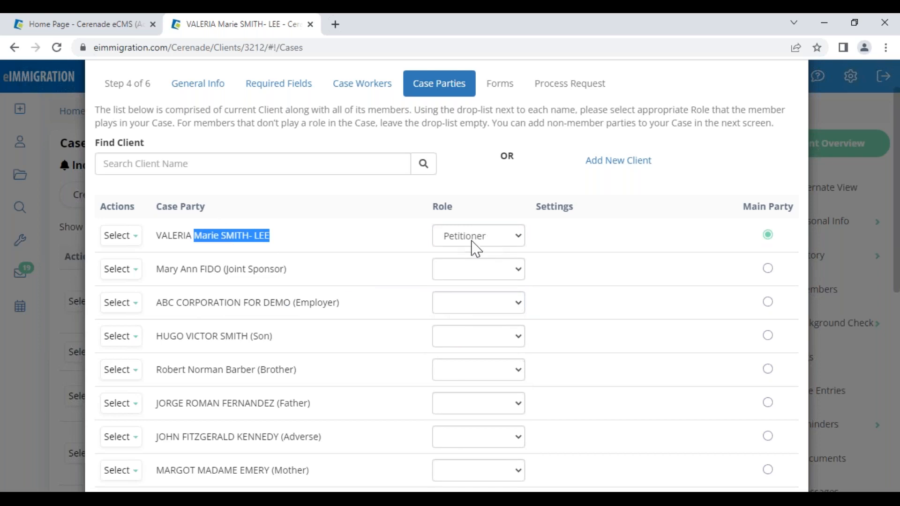
{"action": "left_click", "coordinate": [377, 375]}
- Set the spouse's role to Alien
{"action": "scroll", "coordinate": [372, 388], "scroll_direction": "down", "scroll_amount": 4}
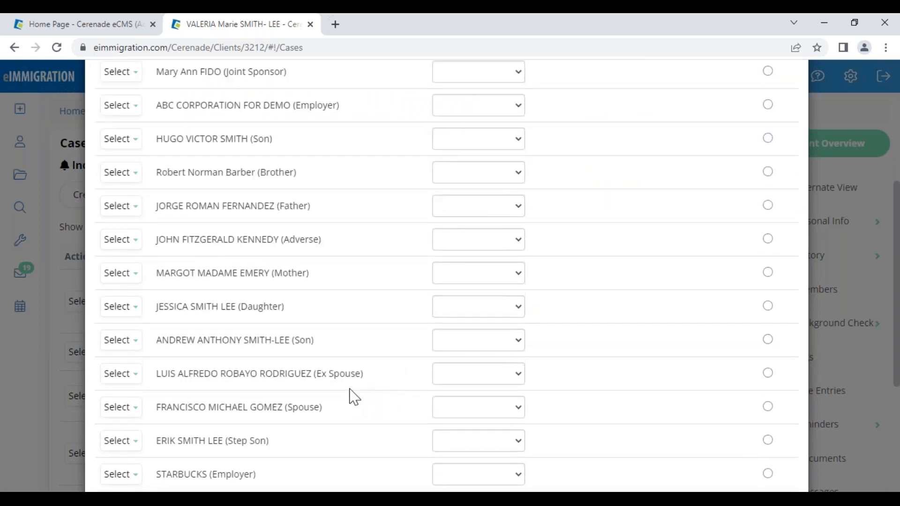
{"action": "left_click_drag", "start_coordinate": [283, 407], "coordinate": [460, 412]}
{"action": "left_click", "coordinate": [460, 412]}
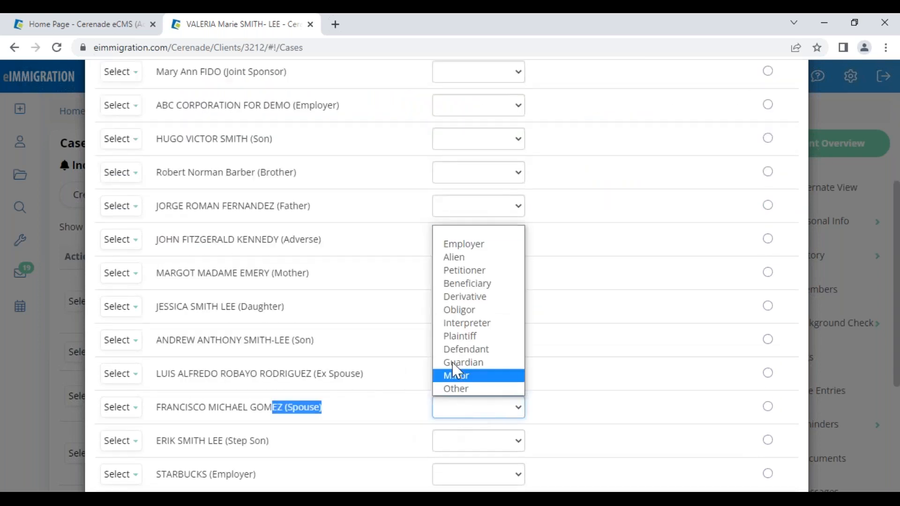
{"action": "left_click", "coordinate": [448, 269]}
{"action": "left_click", "coordinate": [400, 409]}
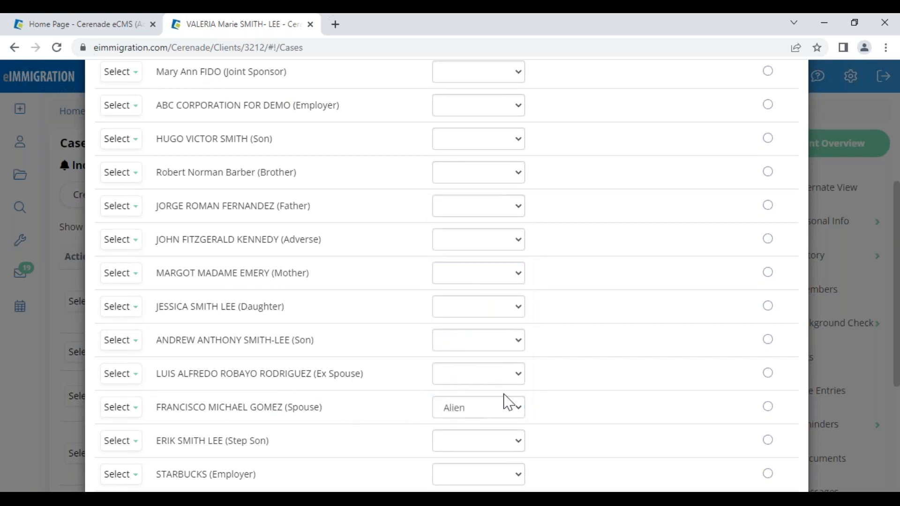
{"action": "left_click", "coordinate": [447, 409]}
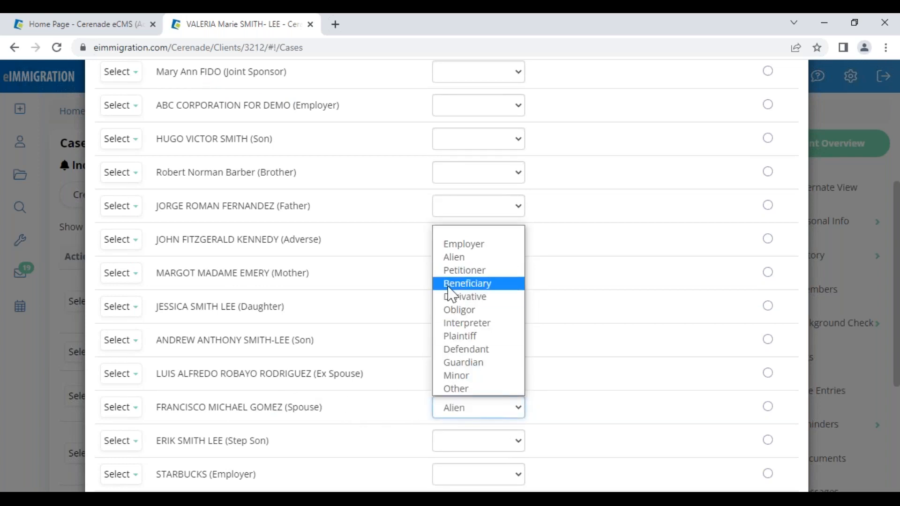
{"action": "left_click", "coordinate": [446, 262]}
{"action": "left_click", "coordinate": [399, 410]}
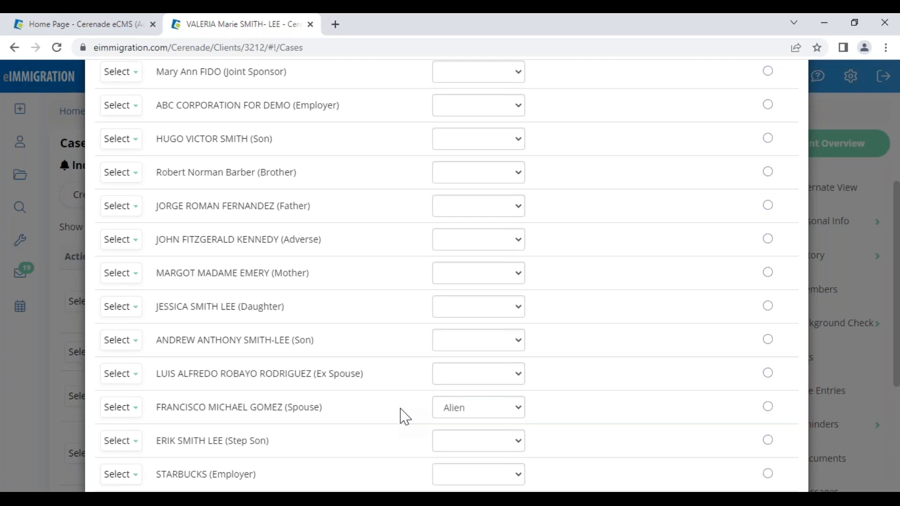
{"action": "left_click", "coordinate": [472, 413]}
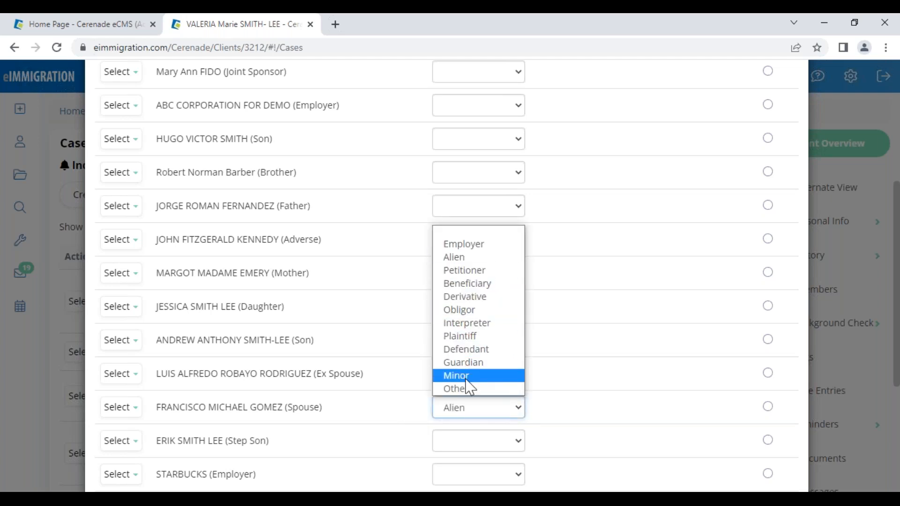
{"action": "left_click", "coordinate": [387, 415]}
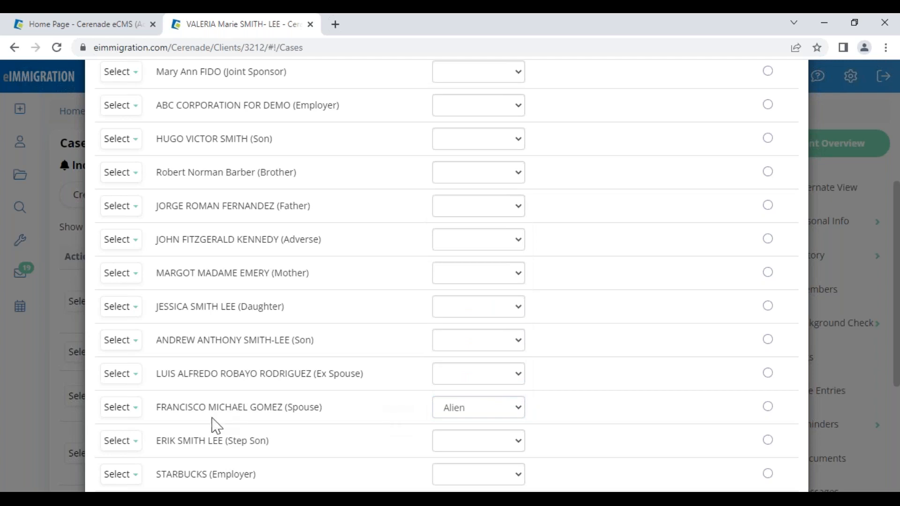
{"action": "left_click_drag", "start_coordinate": [165, 407], "coordinate": [283, 409]}
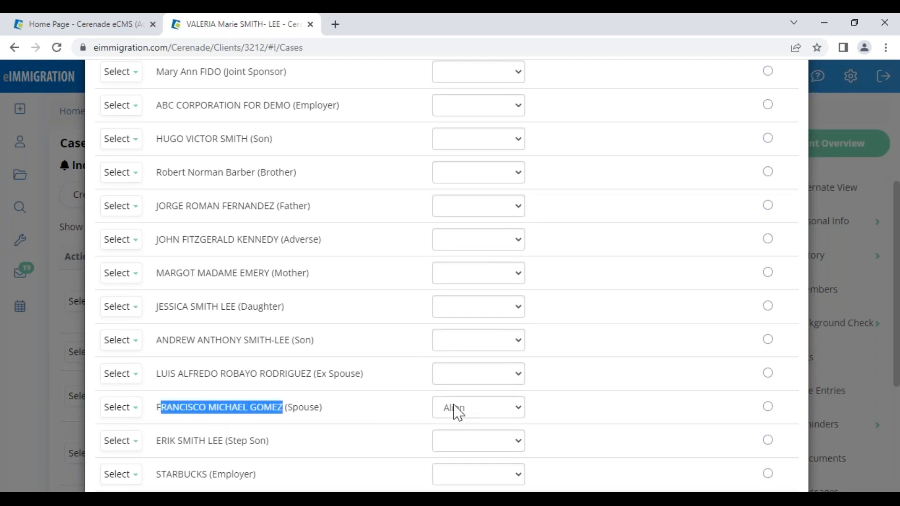
- Make the son below ABC CORPORATION FOR DEMO a Derivative and continue to Forms
{"action": "left_click", "coordinate": [473, 206]}
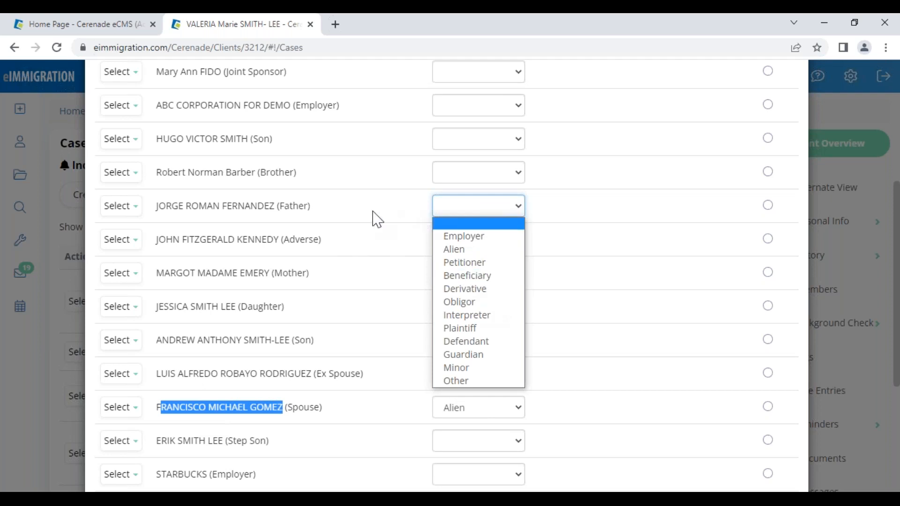
{"action": "left_click_drag", "start_coordinate": [251, 206], "coordinate": [352, 205]}
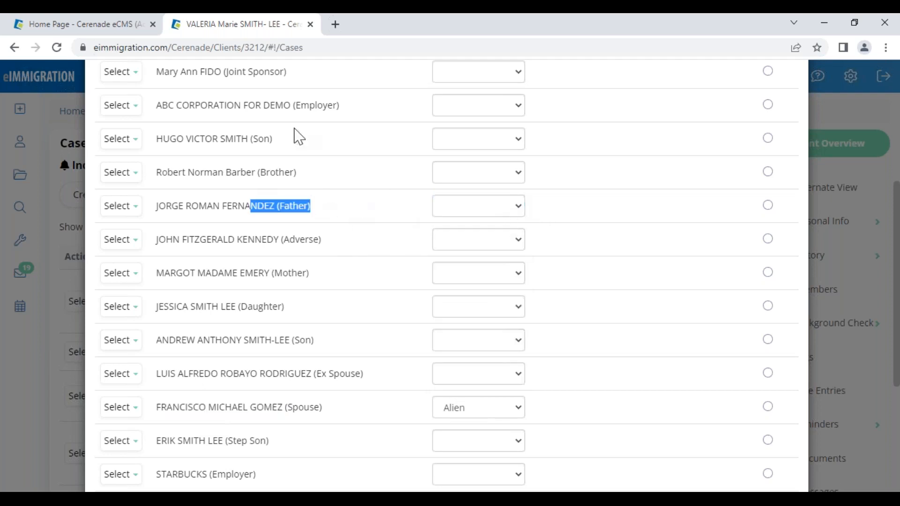
{"action": "left_click", "coordinate": [382, 145]}
{"action": "left_click", "coordinate": [469, 139]}
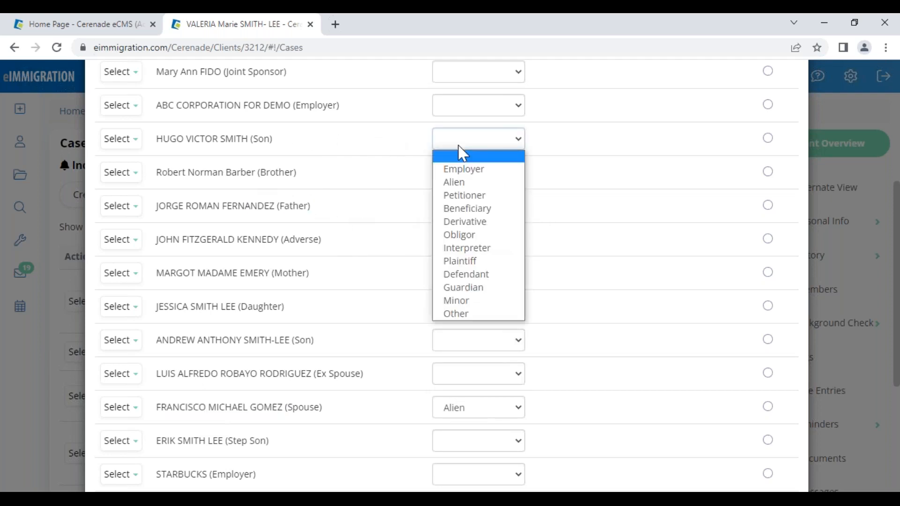
{"action": "left_click", "coordinate": [465, 221]}
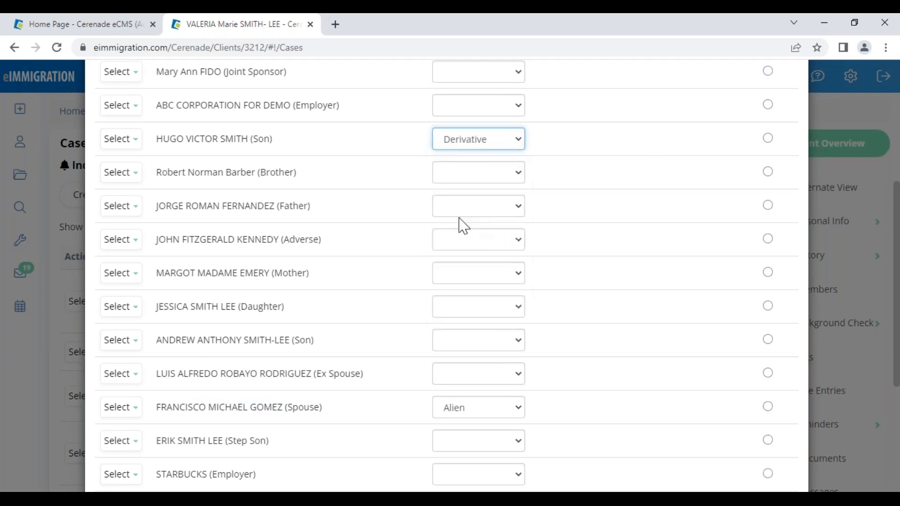
{"action": "scroll", "coordinate": [628, 398], "scroll_direction": "down", "scroll_amount": 5}
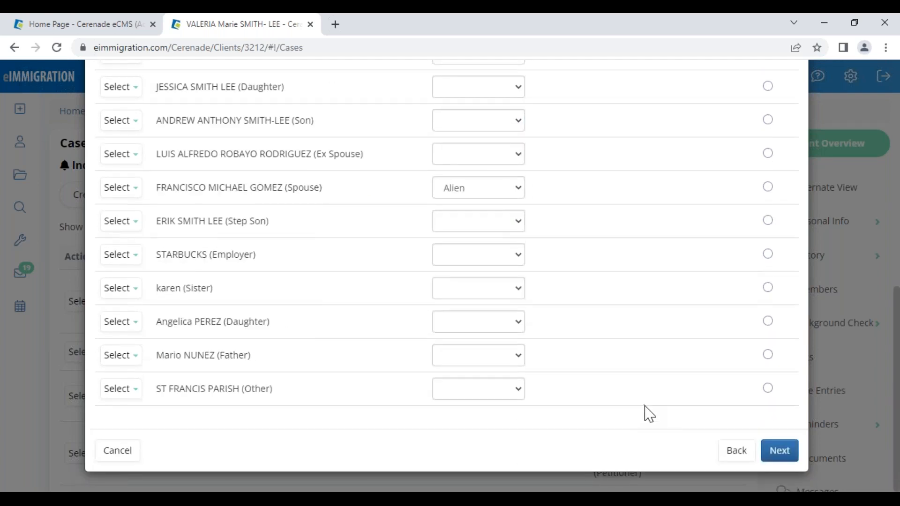
{"action": "left_click", "coordinate": [782, 453]}
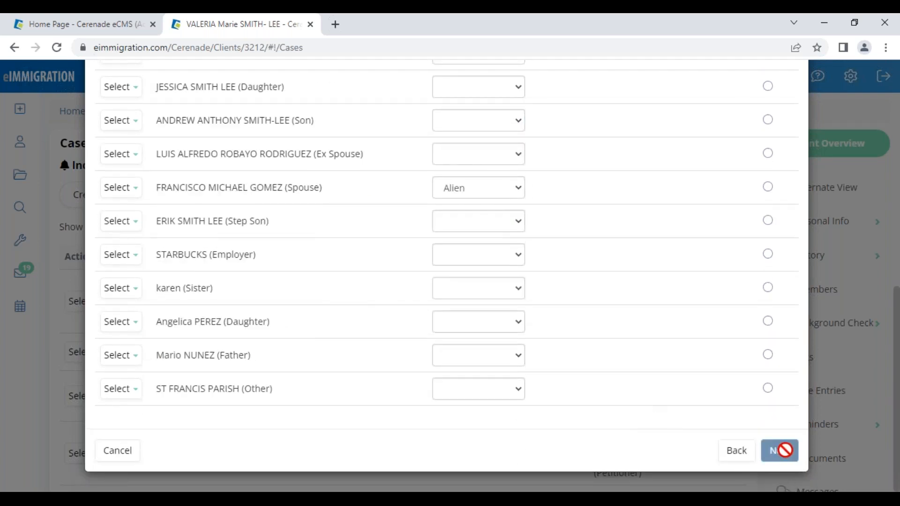
- Keep the default forms from G-28 through I-485 and create the case
{"action": "scroll", "coordinate": [261, 374], "scroll_direction": "down", "scroll_amount": 3}
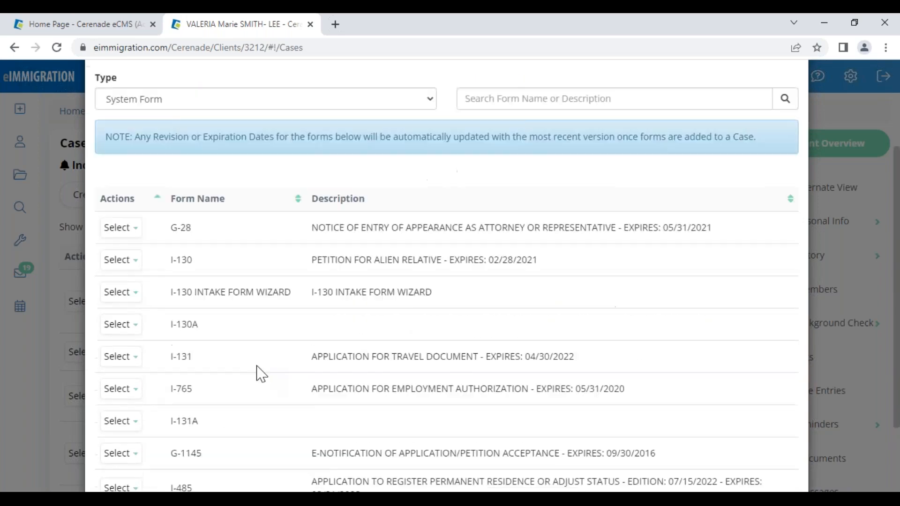
{"action": "scroll", "coordinate": [261, 374], "scroll_direction": "down", "scroll_amount": 2}
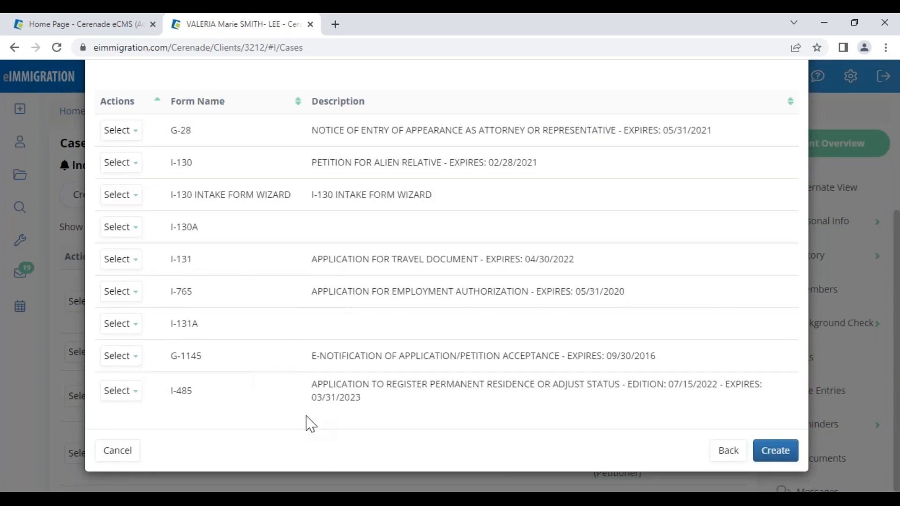
{"action": "scroll", "coordinate": [478, 295], "scroll_direction": "up", "scroll_amount": 5}
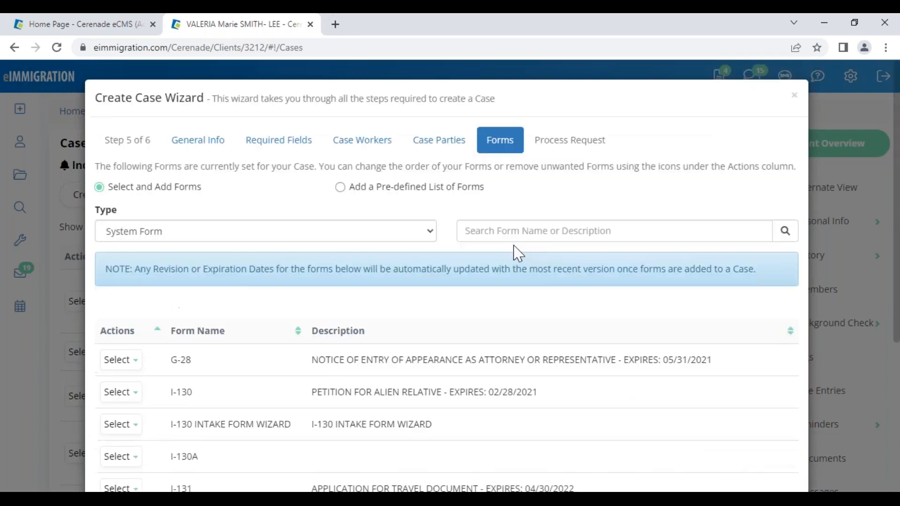
{"action": "left_click", "coordinate": [121, 361]}
{"action": "left_click", "coordinate": [579, 359]}
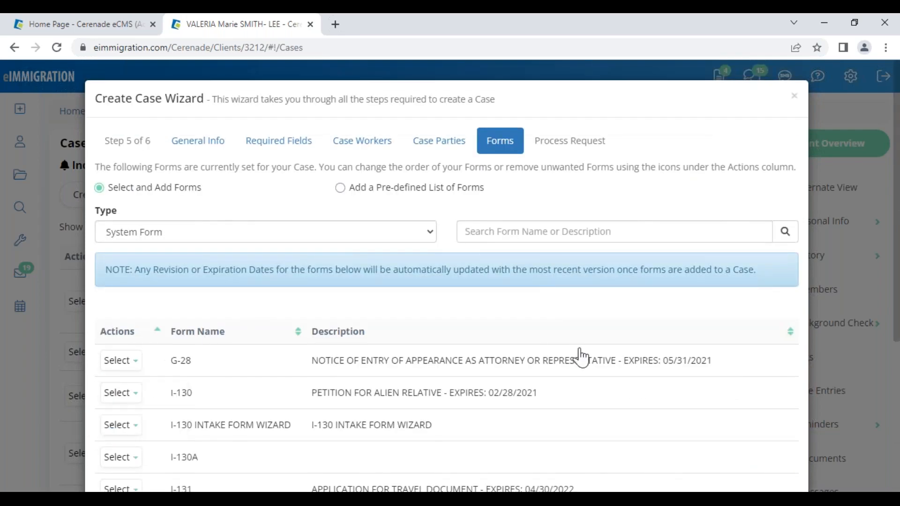
{"action": "scroll", "coordinate": [694, 413], "scroll_direction": "down", "scroll_amount": 5}
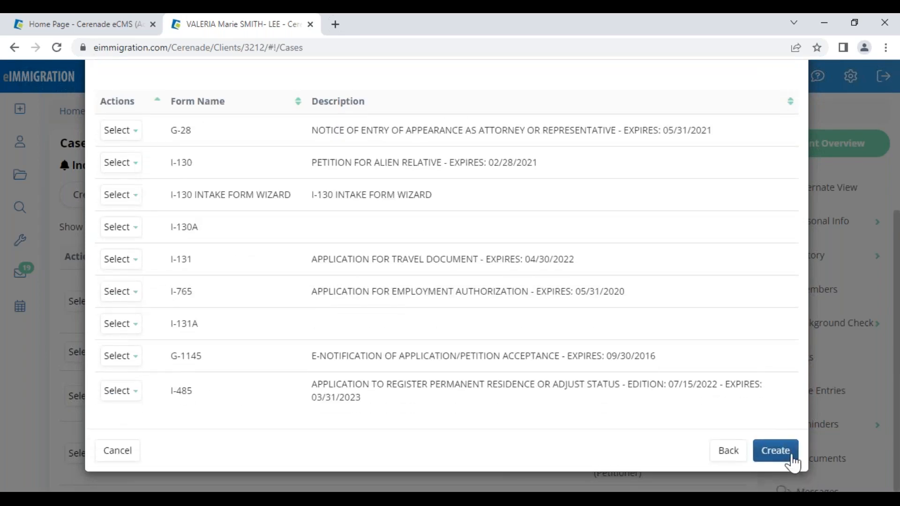
{"action": "left_click", "coordinate": [788, 457]}
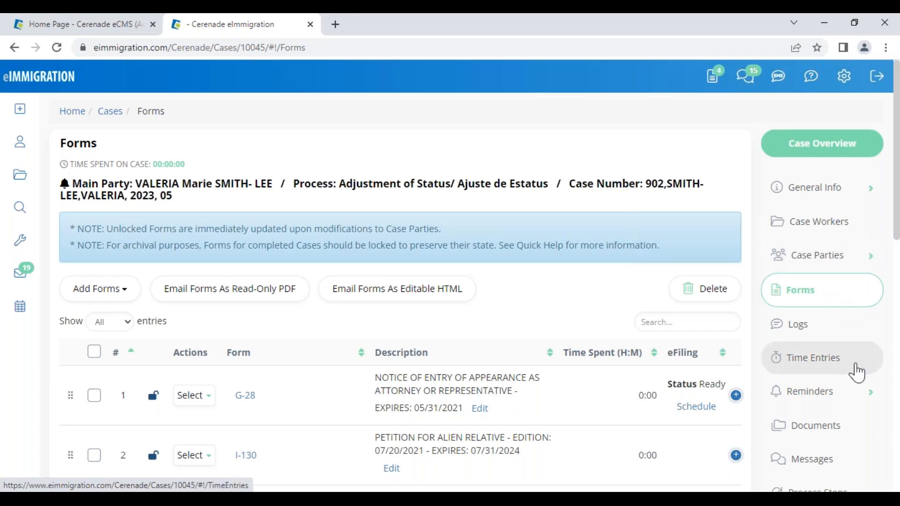
- Check the main client's General Info in a new tab, then return to the case's Forms page
{"action": "scroll", "coordinate": [858, 376], "scroll_direction": "down", "scroll_amount": 3}
{"action": "scroll", "coordinate": [197, 155], "scroll_direction": "up", "scroll_amount": 3}
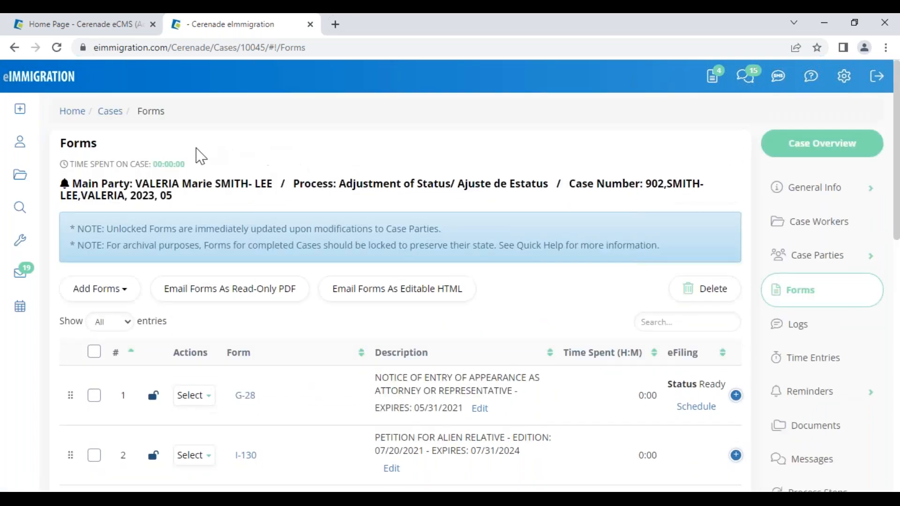
{"action": "left_click", "coordinate": [217, 190]}
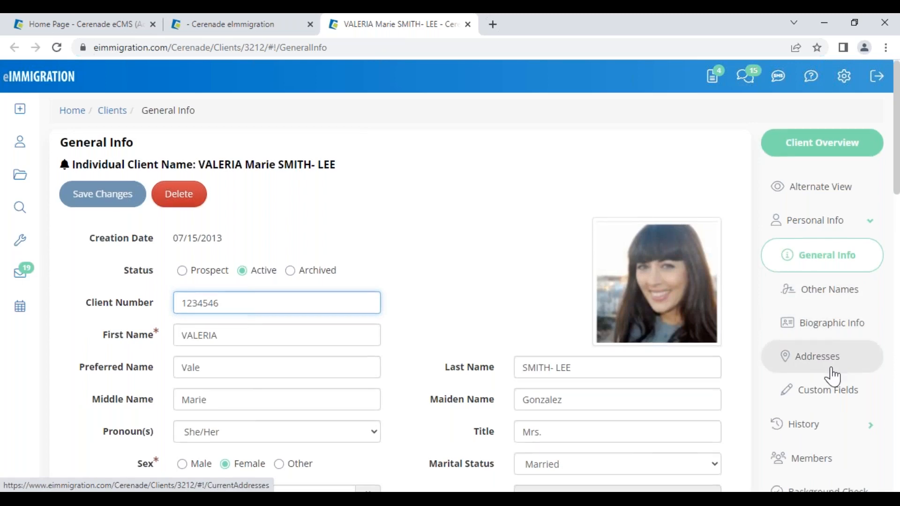
{"action": "scroll", "coordinate": [833, 375], "scroll_direction": "down", "scroll_amount": 1}
{"action": "scroll", "coordinate": [831, 374], "scroll_direction": "down", "scroll_amount": 1}
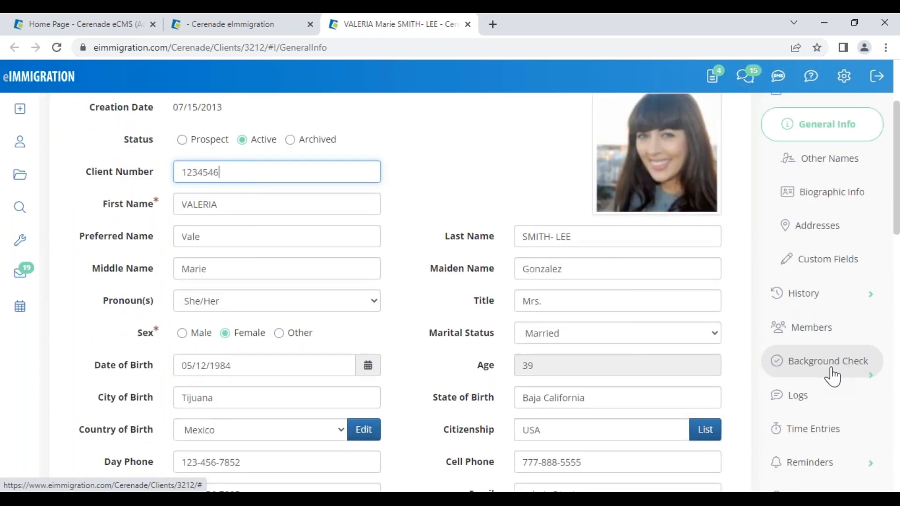
{"action": "scroll", "coordinate": [838, 406], "scroll_direction": "down", "scroll_amount": 2}
{"action": "scroll", "coordinate": [839, 403], "scroll_direction": "down", "scroll_amount": 1}
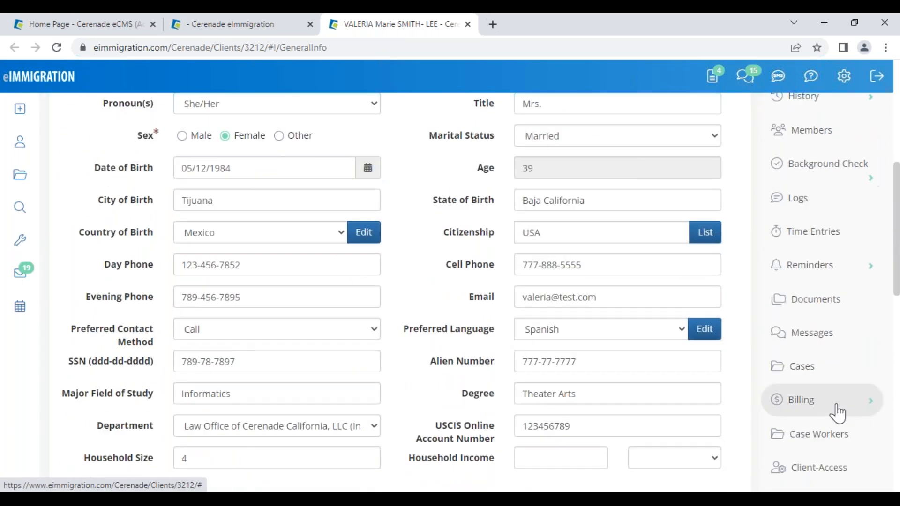
{"action": "scroll", "coordinate": [838, 403], "scroll_direction": "up", "scroll_amount": 4}
{"action": "left_click", "coordinate": [225, 27]}
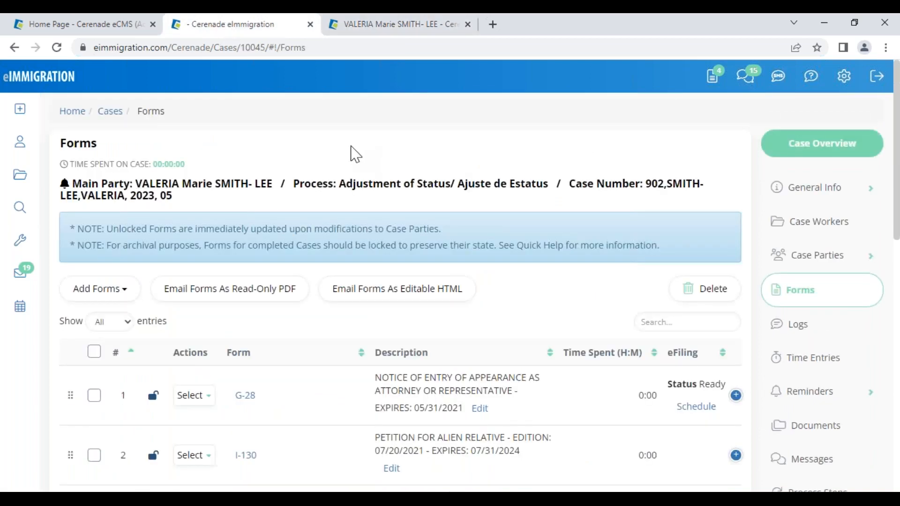
{"action": "scroll", "coordinate": [354, 155], "scroll_direction": "down", "scroll_amount": 1}
{"action": "scroll", "coordinate": [422, 278], "scroll_direction": "up", "scroll_amount": 1}
{"action": "left_click_drag", "start_coordinate": [209, 129], "coordinate": [55, 125]}
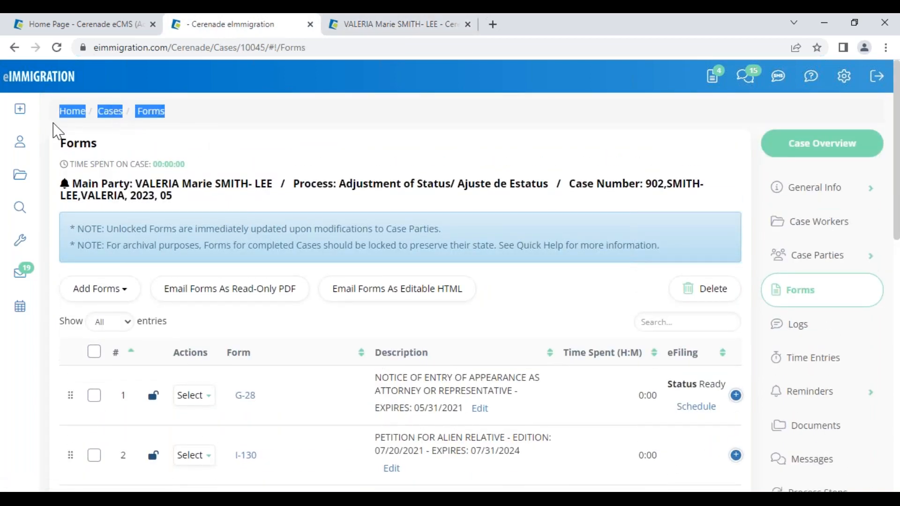
{"action": "left_click", "coordinate": [55, 127]}
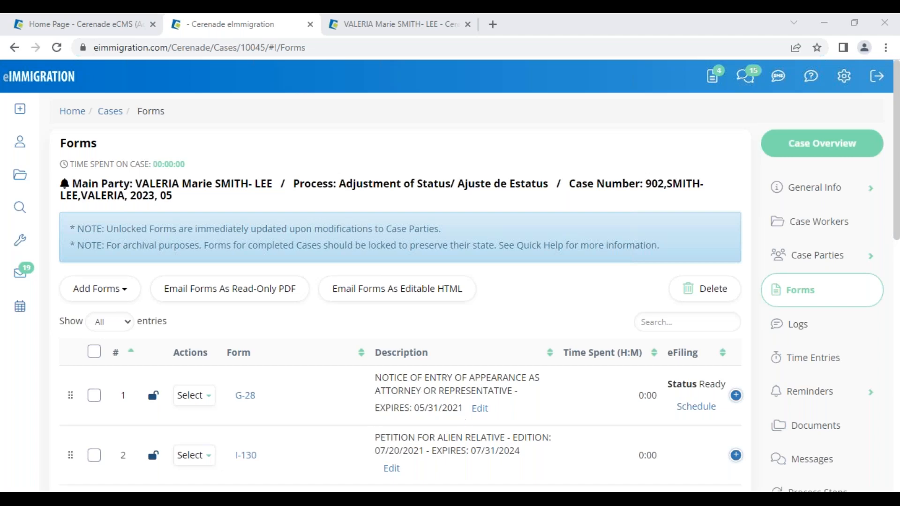
- Review the client's General Info record, including her name and cell phone number
{"action": "left_click", "coordinate": [393, 25]}
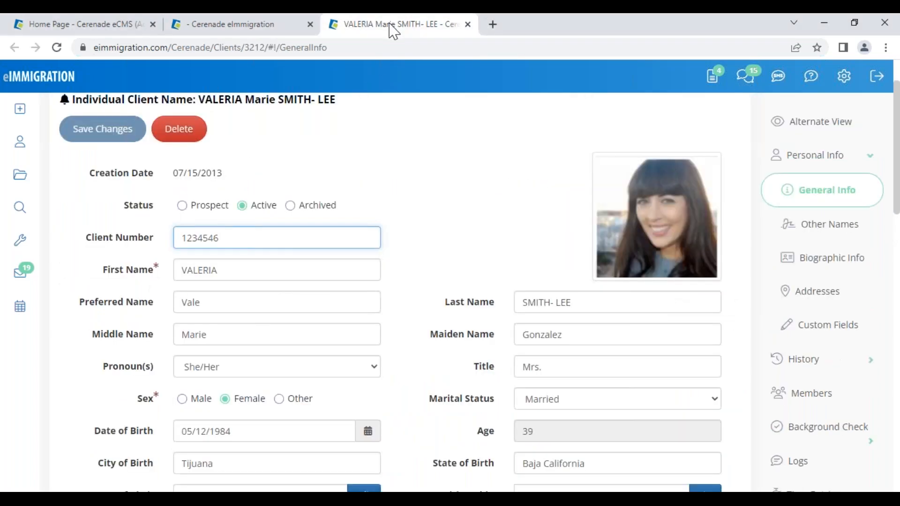
{"action": "scroll", "coordinate": [400, 179], "scroll_direction": "up", "scroll_amount": 2}
{"action": "scroll", "coordinate": [328, 175], "scroll_direction": "down", "scroll_amount": 1}
{"action": "scroll", "coordinate": [257, 169], "scroll_direction": "up", "scroll_amount": 1}
{"action": "left_click_drag", "start_coordinate": [205, 165], "coordinate": [397, 169]}
{"action": "left_click", "coordinate": [369, 203]}
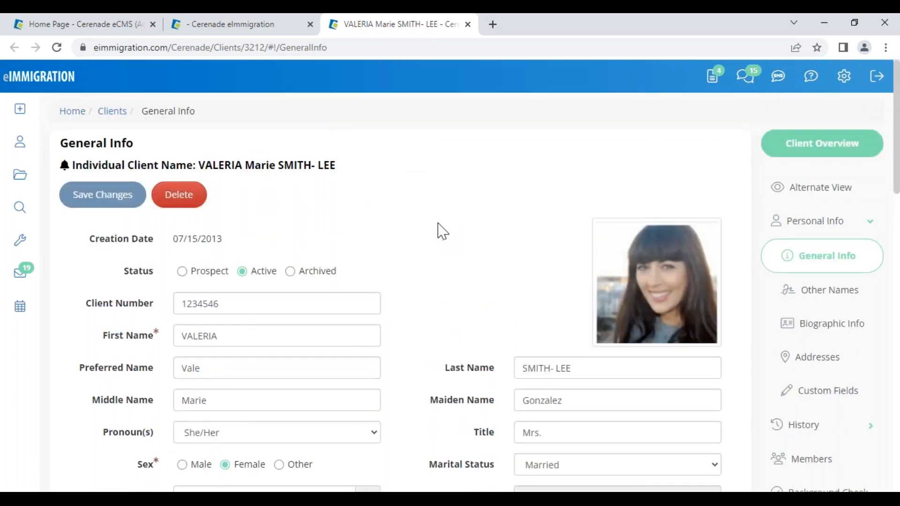
{"action": "scroll", "coordinate": [468, 317], "scroll_direction": "down", "scroll_amount": 5}
{"action": "left_click_drag", "start_coordinate": [614, 368], "coordinate": [509, 379]}
{"action": "left_click_drag", "start_coordinate": [587, 333], "coordinate": [468, 328]}
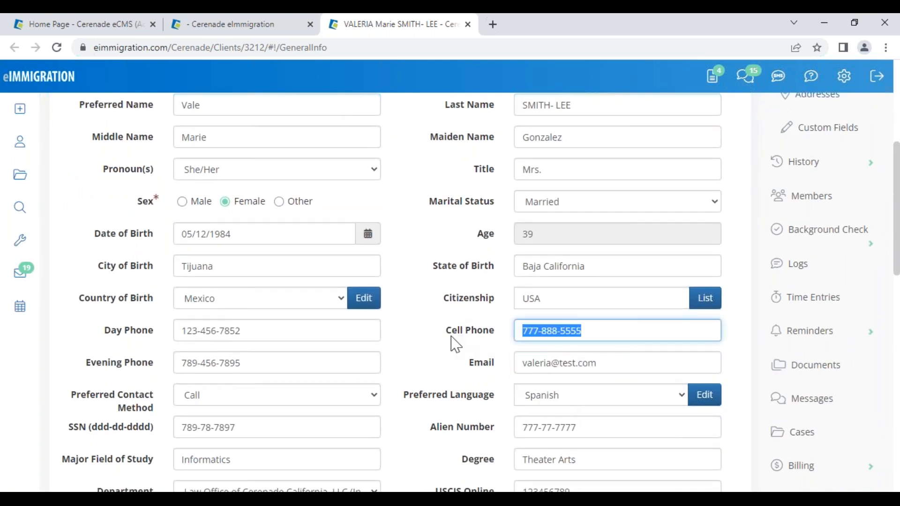
{"action": "left_click", "coordinate": [441, 323]}
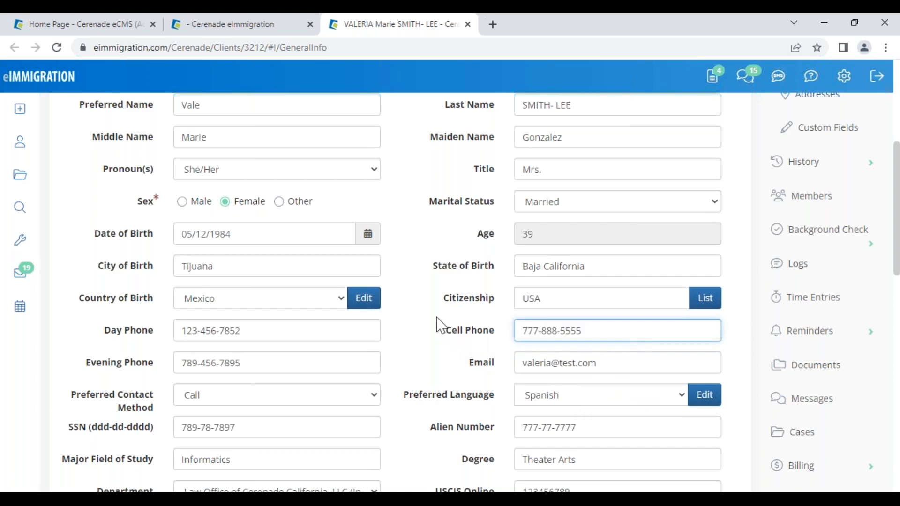
- Go to the client's Client-Access portal settings
{"action": "scroll", "coordinate": [431, 318], "scroll_direction": "up", "scroll_amount": 6}
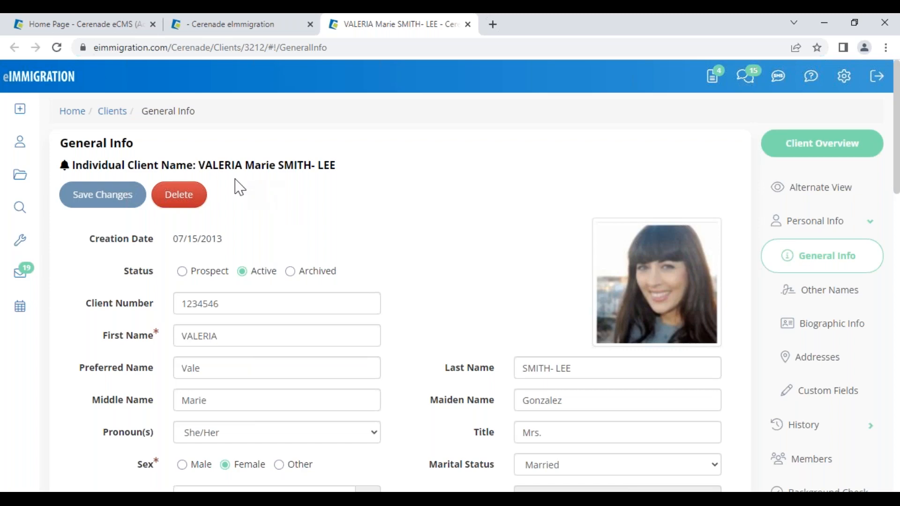
{"action": "scroll", "coordinate": [895, 448], "scroll_direction": "down", "scroll_amount": 3}
{"action": "scroll", "coordinate": [822, 277], "scroll_direction": "down", "scroll_amount": 10}
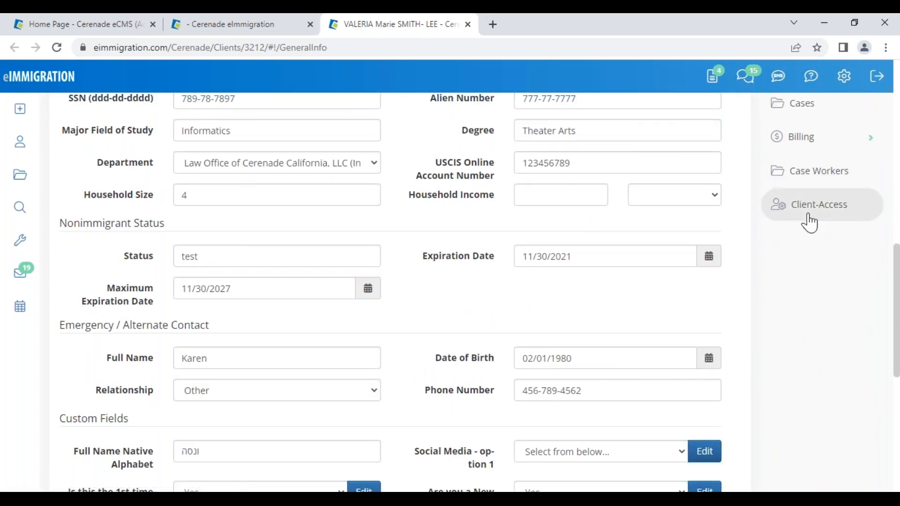
{"action": "left_click", "coordinate": [825, 209]}
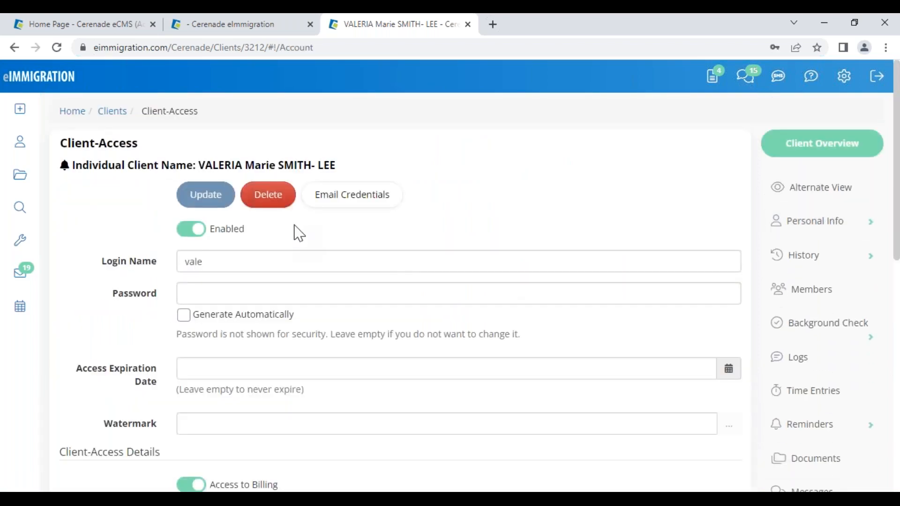
- In Edge, open the Client Portal login page and log in with the client's saved credentials
{"action": "left_click", "coordinate": [234, 498]}
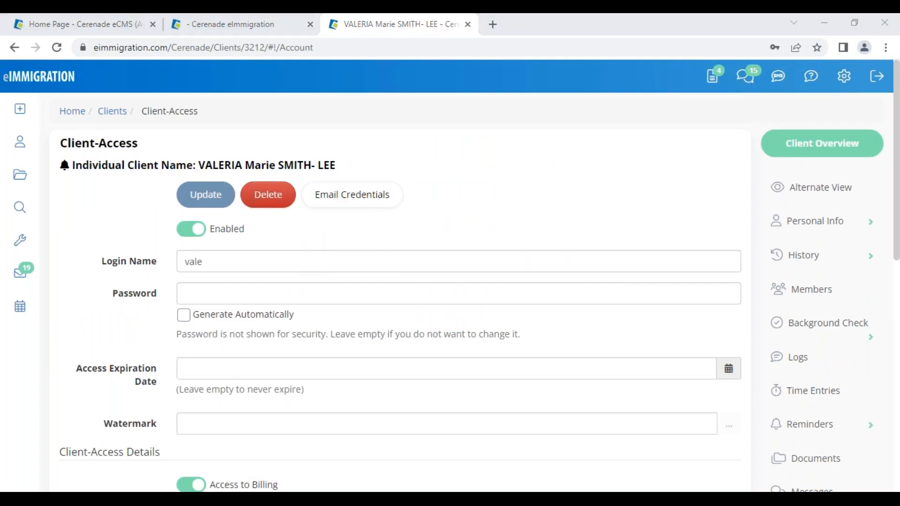
{"action": "left_click", "coordinate": [274, 25]}
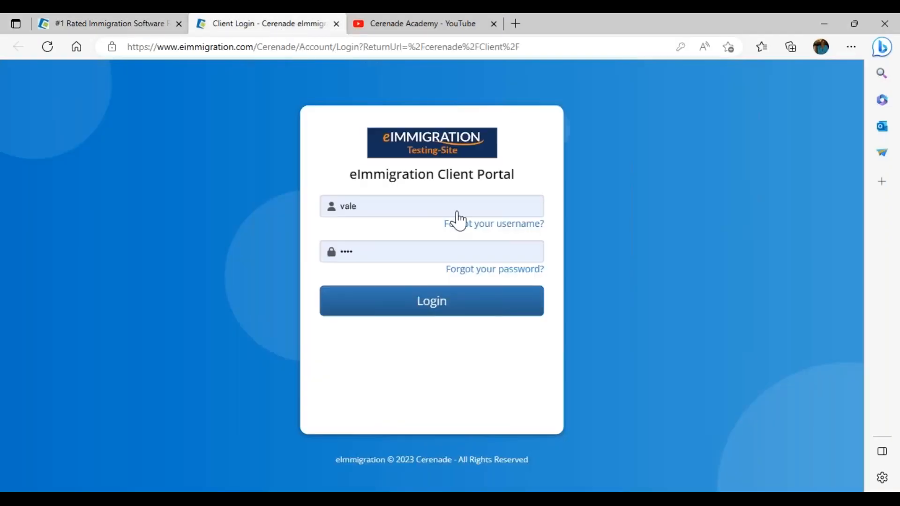
{"action": "left_click_drag", "start_coordinate": [440, 177], "coordinate": [535, 183]}
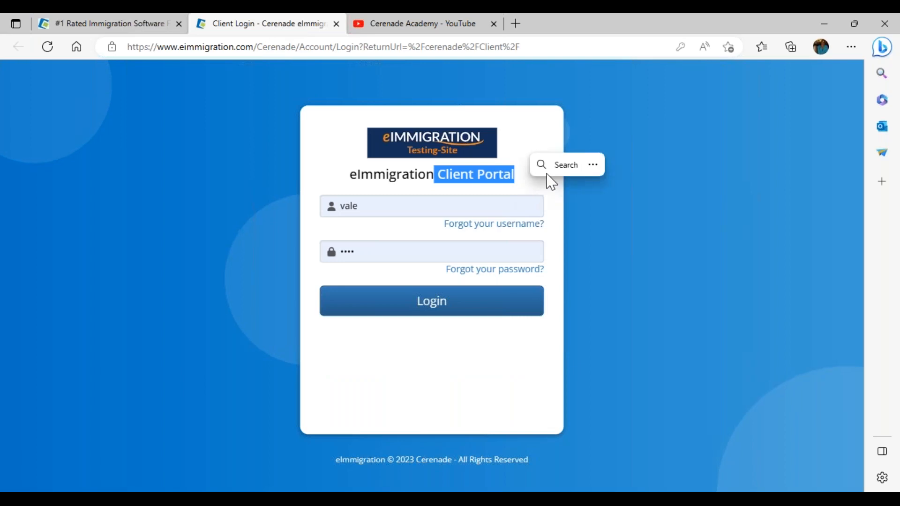
{"action": "left_click", "coordinate": [550, 171]}
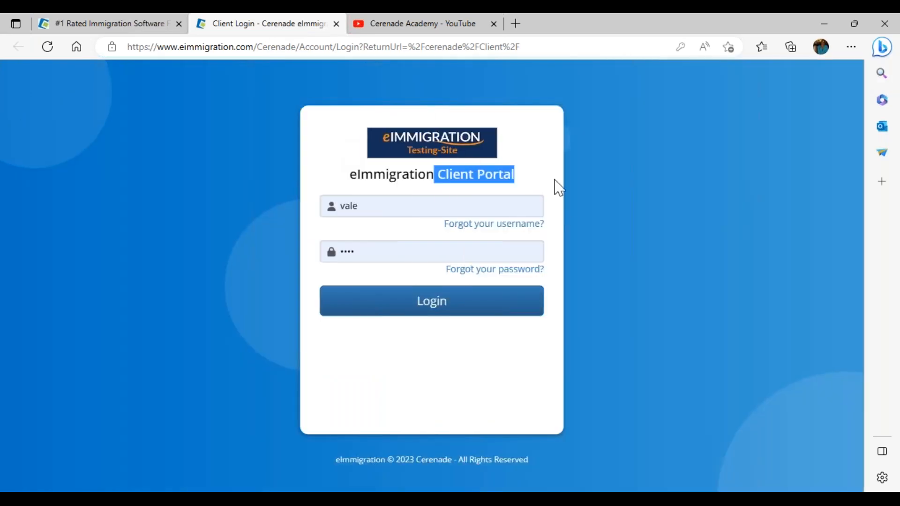
{"action": "left_click", "coordinate": [519, 148]}
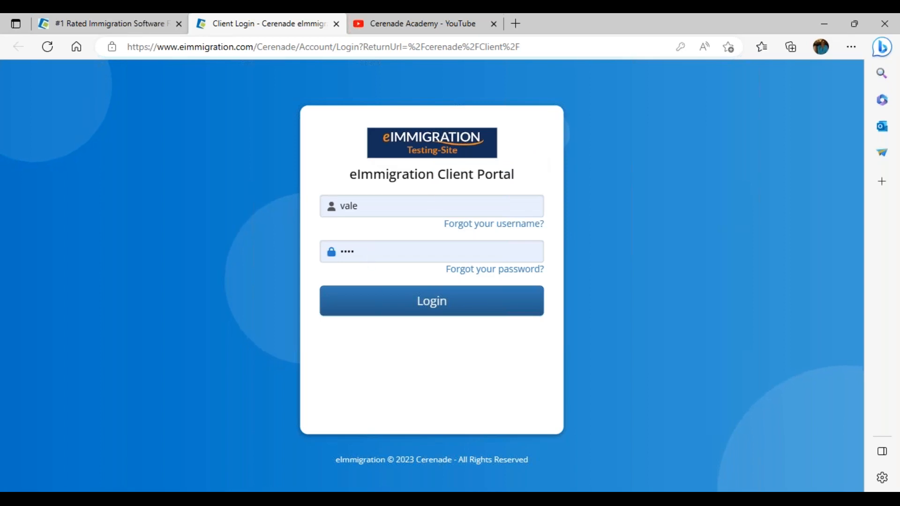
{"action": "left_click_drag", "start_coordinate": [439, 175], "coordinate": [520, 191]}
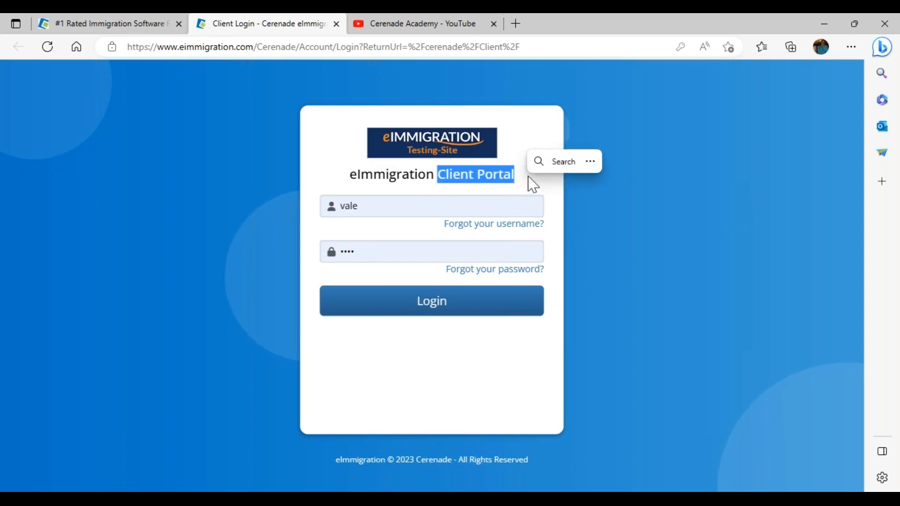
{"action": "left_click", "coordinate": [530, 188]}
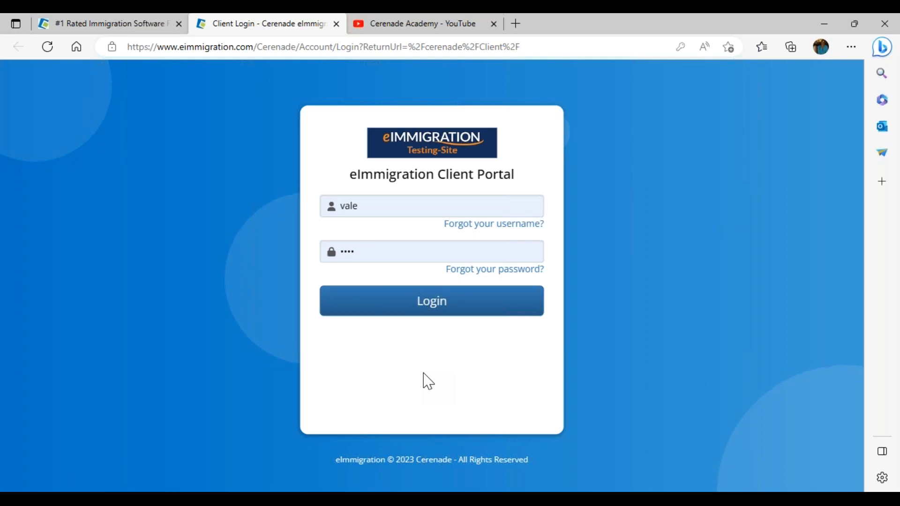
{"action": "left_click", "coordinate": [430, 305]}
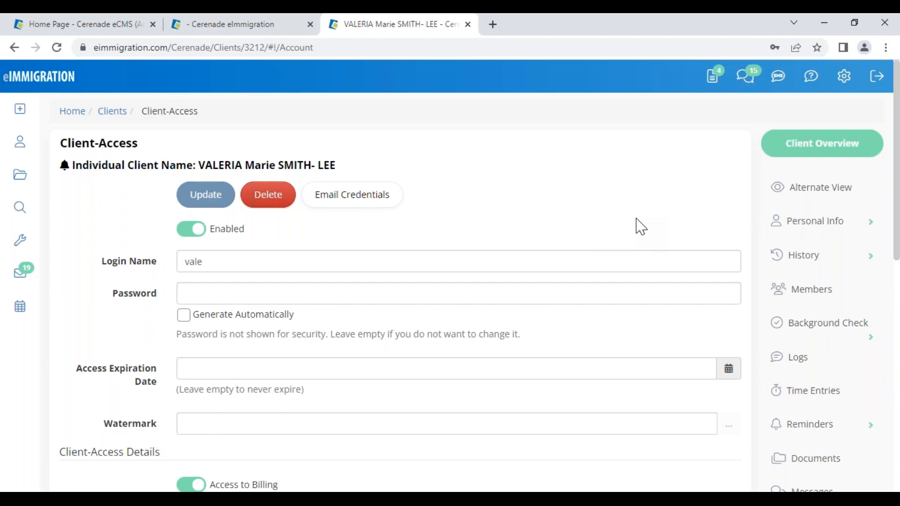
- Delete the client's existing portal account and confirm the deletion
{"action": "scroll", "coordinate": [825, 337], "scroll_direction": "down", "scroll_amount": 8}
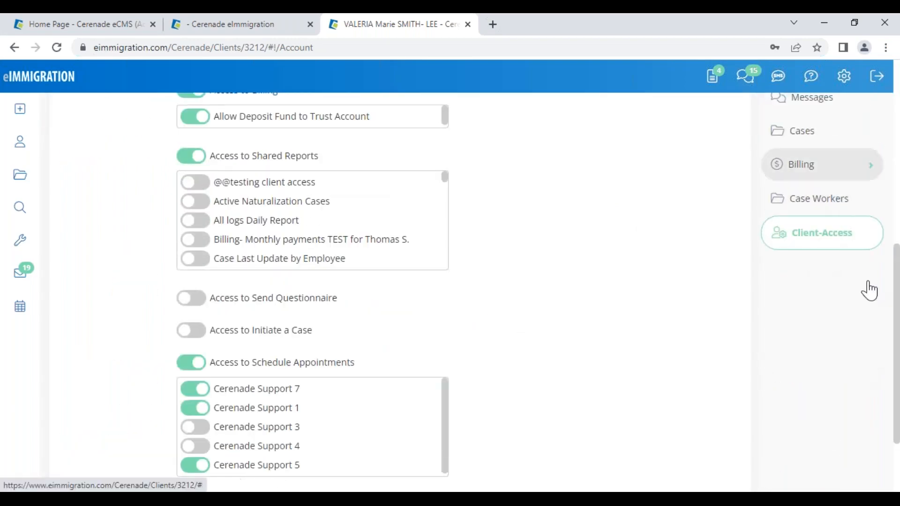
{"action": "scroll", "coordinate": [589, 321], "scroll_direction": "up", "scroll_amount": 1}
{"action": "scroll", "coordinate": [588, 321], "scroll_direction": "up", "scroll_amount": 8}
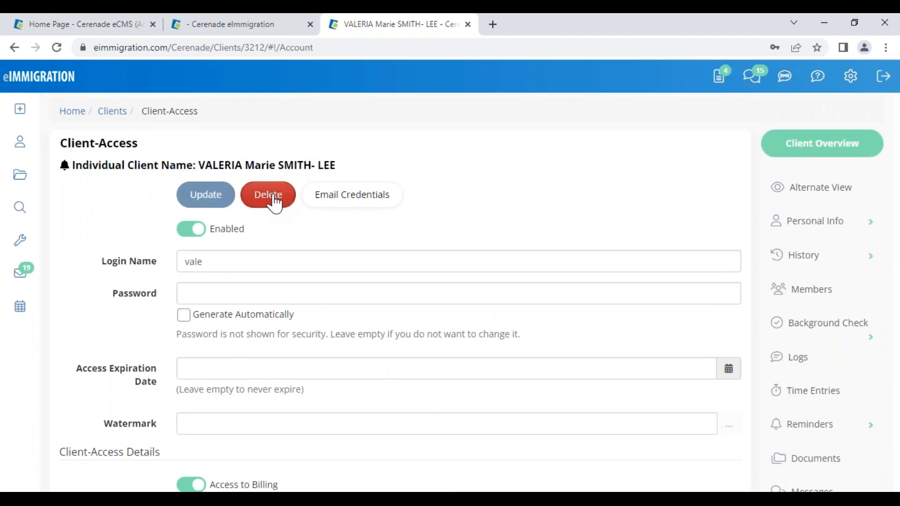
{"action": "left_click", "coordinate": [268, 194]}
{"action": "left_click", "coordinate": [618, 136]}
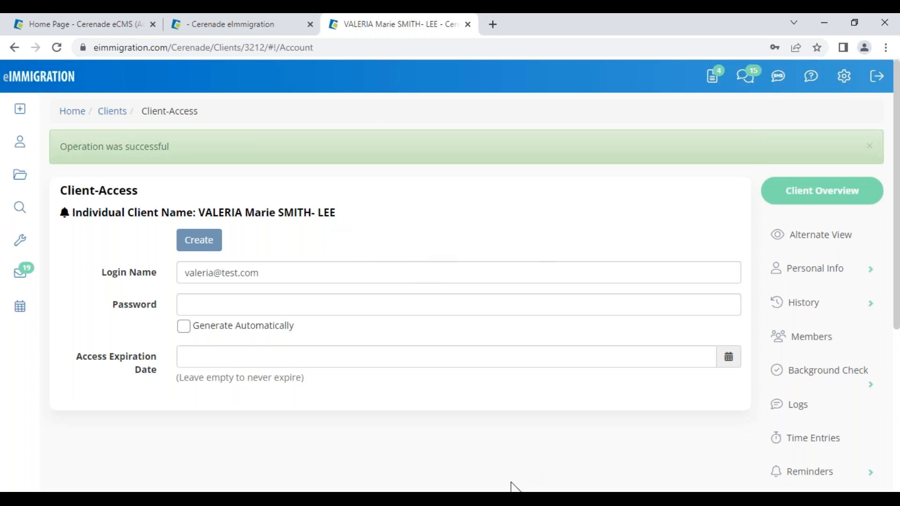
- Recreate the portal account with a short login name and a new password
{"action": "left_click_drag", "start_coordinate": [273, 275], "coordinate": [100, 255]}
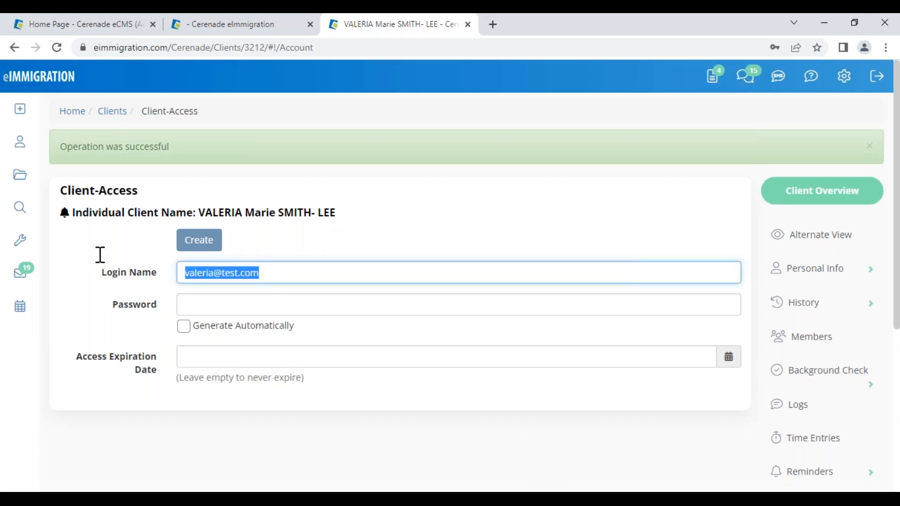
{"action": "type", "text": "vale"}
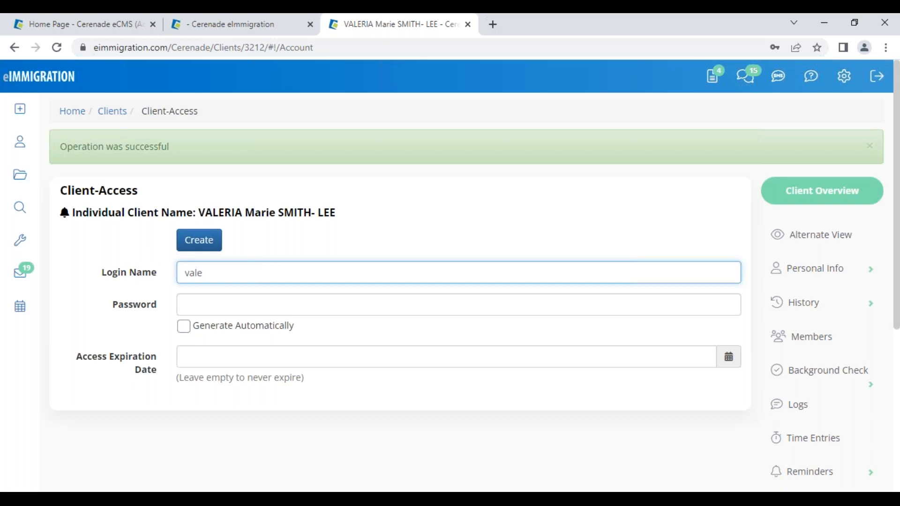
{"action": "left_click", "coordinate": [219, 308]}
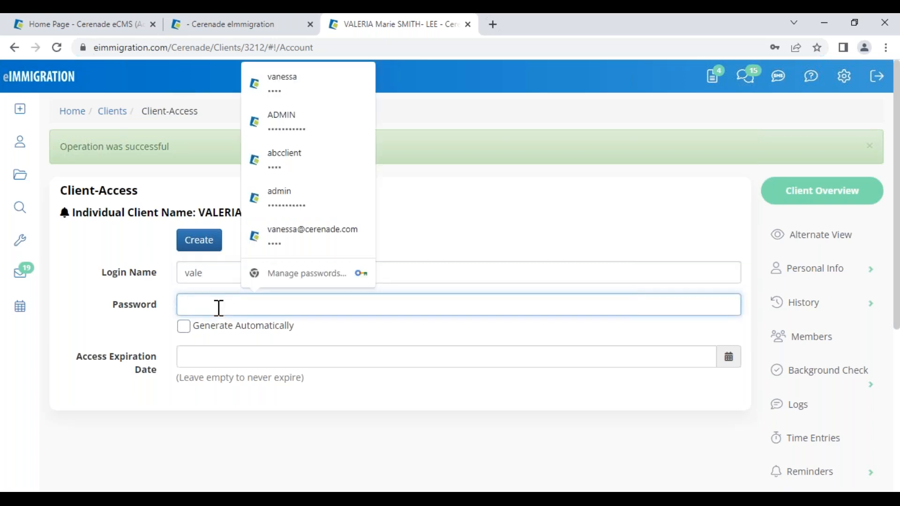
{"action": "type", "text": "•••"}
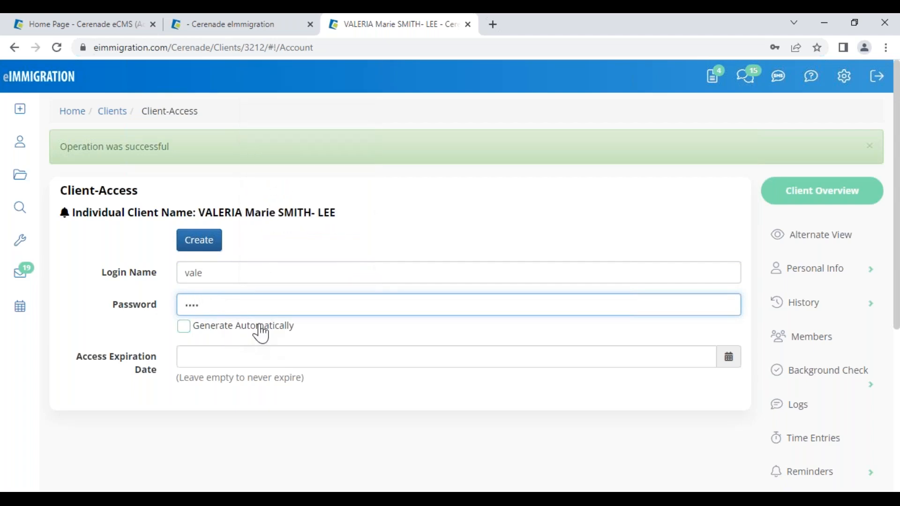
{"action": "left_click", "coordinate": [201, 241]}
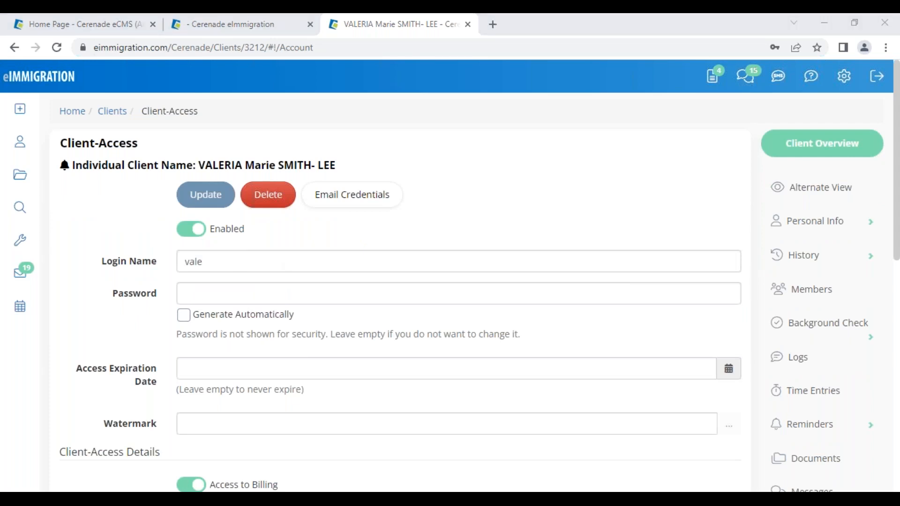
- Start a credentials email to the client using the SPANISH- CREDENCIALES message template
{"action": "left_click", "coordinate": [347, 204]}
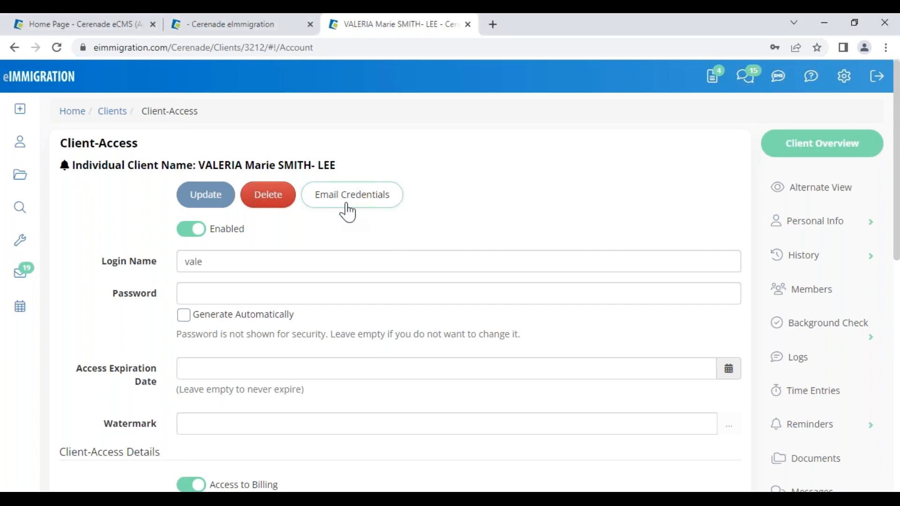
{"action": "left_click", "coordinate": [348, 211]}
{"action": "left_click", "coordinate": [348, 140]}
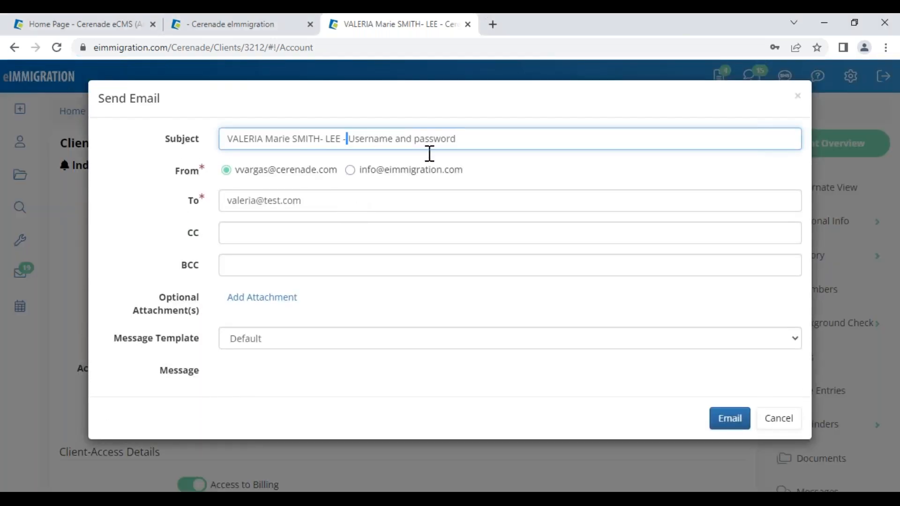
{"action": "left_click", "coordinate": [488, 156], "text": "shift"}
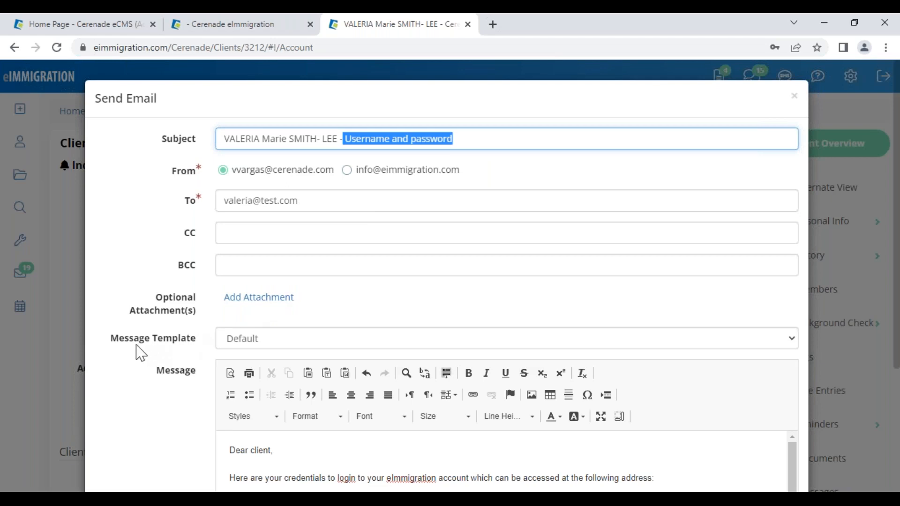
{"action": "left_click_drag", "start_coordinate": [110, 336], "coordinate": [155, 349]}
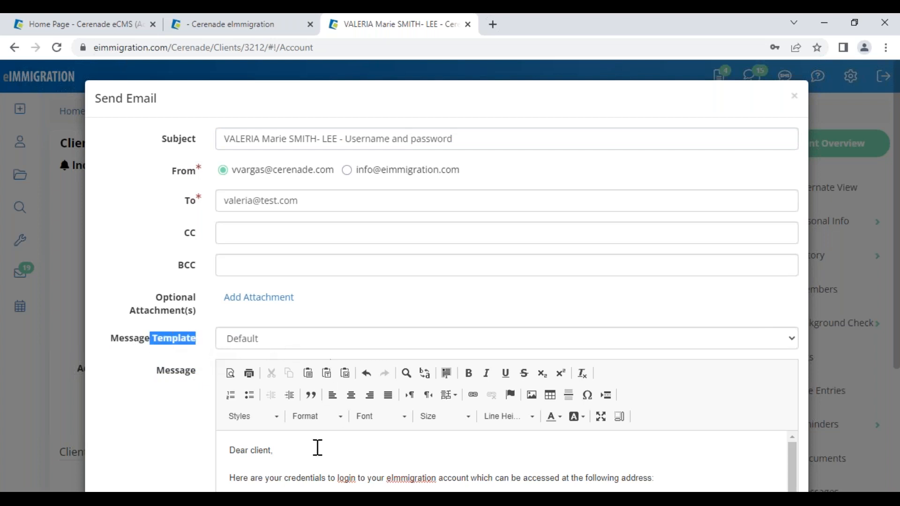
{"action": "scroll", "coordinate": [315, 451], "scroll_direction": "down", "scroll_amount": 1}
{"action": "scroll", "coordinate": [316, 450], "scroll_direction": "up", "scroll_amount": 1}
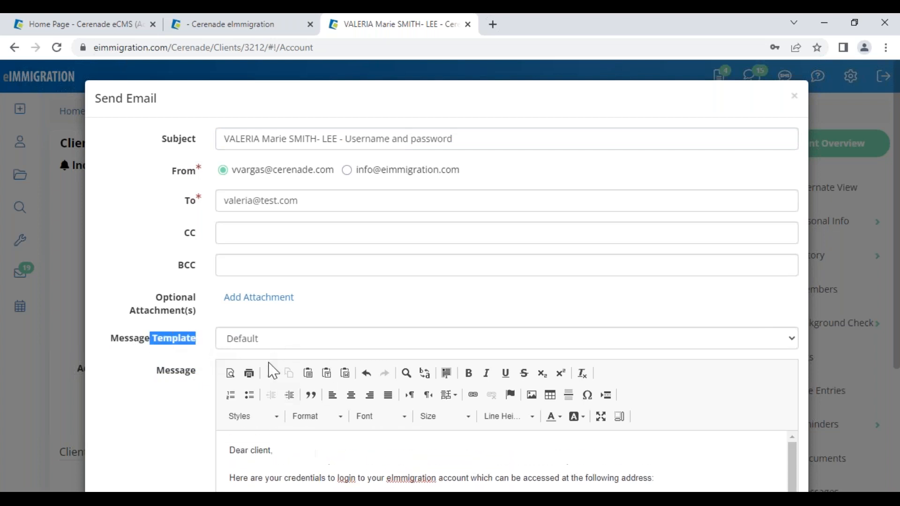
{"action": "left_click", "coordinate": [257, 341]}
{"action": "scroll", "coordinate": [284, 272], "scroll_direction": "down", "scroll_amount": 5}
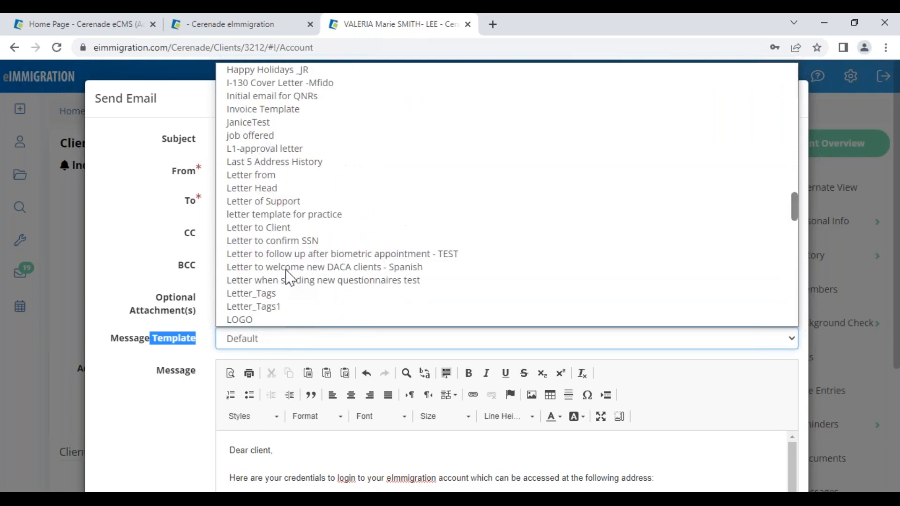
{"action": "scroll", "coordinate": [289, 277], "scroll_direction": "down", "scroll_amount": 4}
{"action": "scroll", "coordinate": [290, 278], "scroll_direction": "up", "scroll_amount": 4}
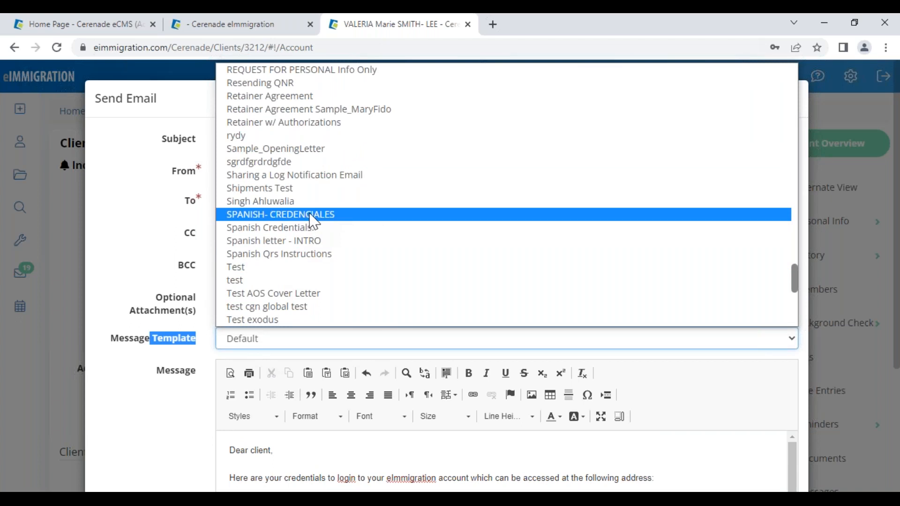
{"action": "left_click", "coordinate": [312, 216]}
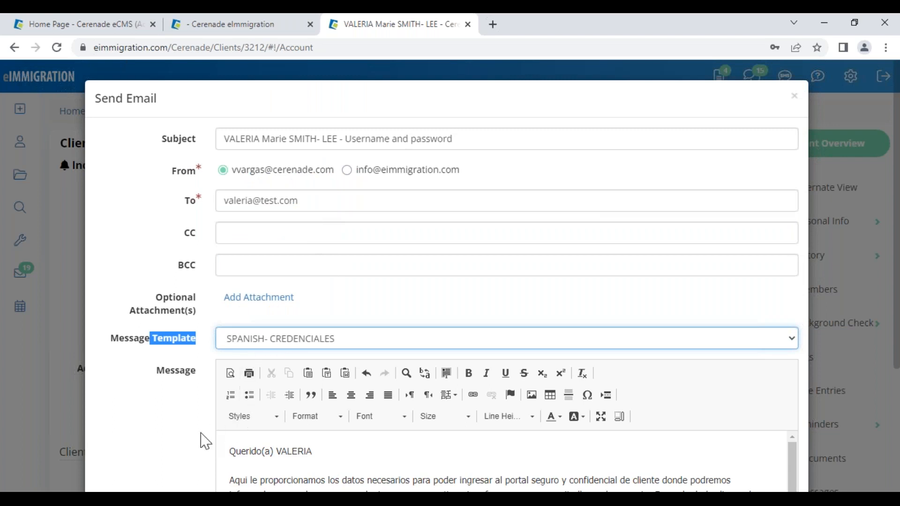
- Review the greeting and username/password lines in the message body, then send the email
{"action": "scroll", "coordinate": [261, 416], "scroll_direction": "down", "scroll_amount": 1}
{"action": "left_click_drag", "start_coordinate": [280, 387], "coordinate": [319, 386]}
{"action": "left_click", "coordinate": [320, 387]}
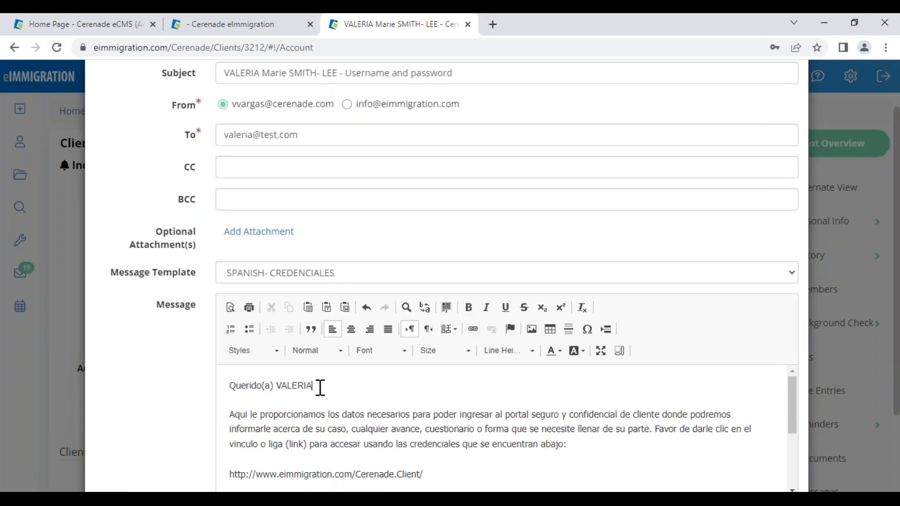
{"action": "left_click_drag", "start_coordinate": [269, 414], "coordinate": [463, 416]}
{"action": "scroll", "coordinate": [425, 461], "scroll_direction": "down", "scroll_amount": 1}
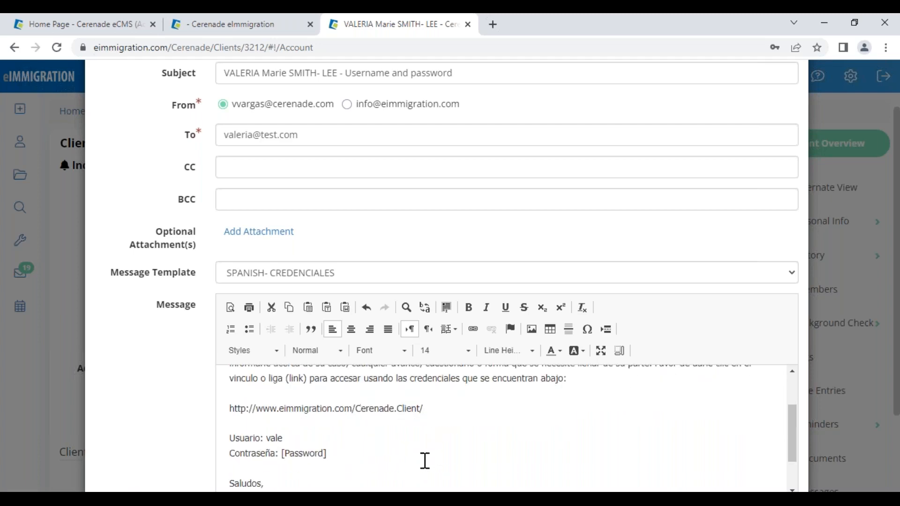
{"action": "left_click_drag", "start_coordinate": [327, 454], "coordinate": [232, 441]}
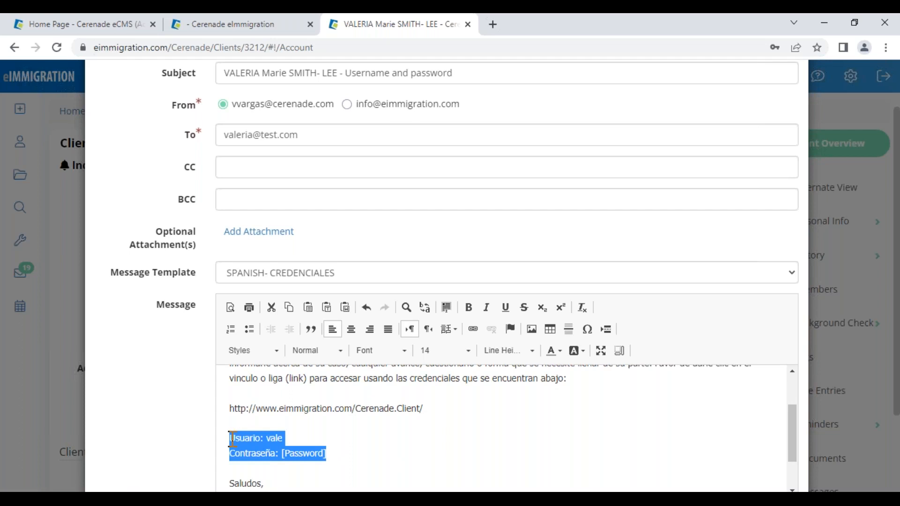
{"action": "left_click", "coordinate": [345, 450]}
{"action": "scroll", "coordinate": [338, 455], "scroll_direction": "down", "scroll_amount": 1}
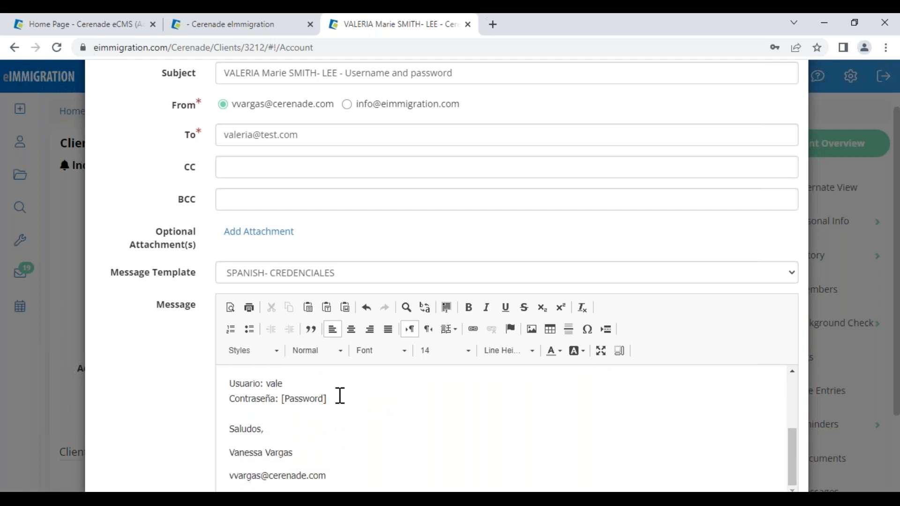
{"action": "scroll", "coordinate": [378, 426], "scroll_direction": "down", "scroll_amount": 2}
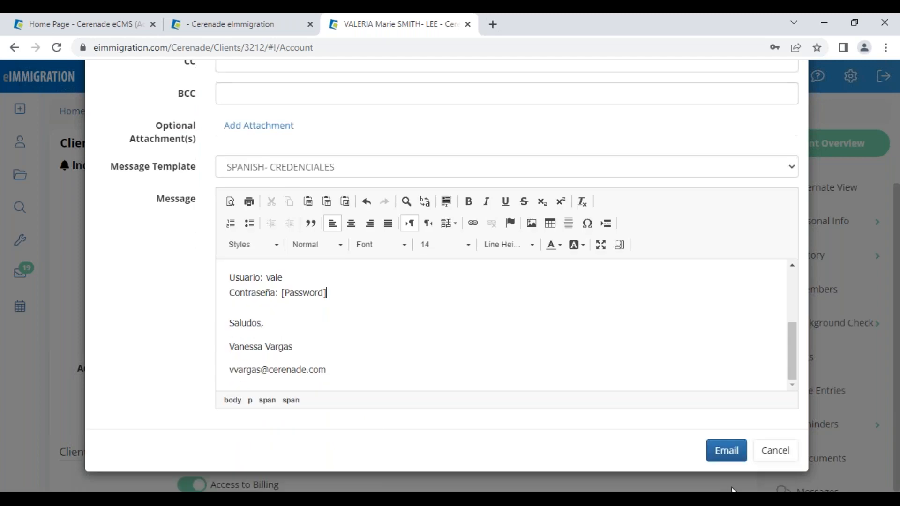
{"action": "left_click", "coordinate": [716, 457]}
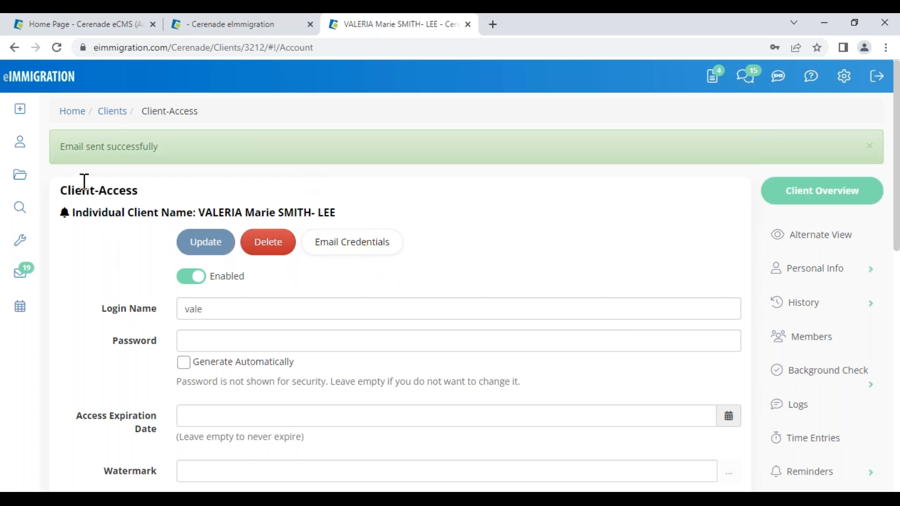
{"action": "mouse_move", "coordinate": [34, 98]}
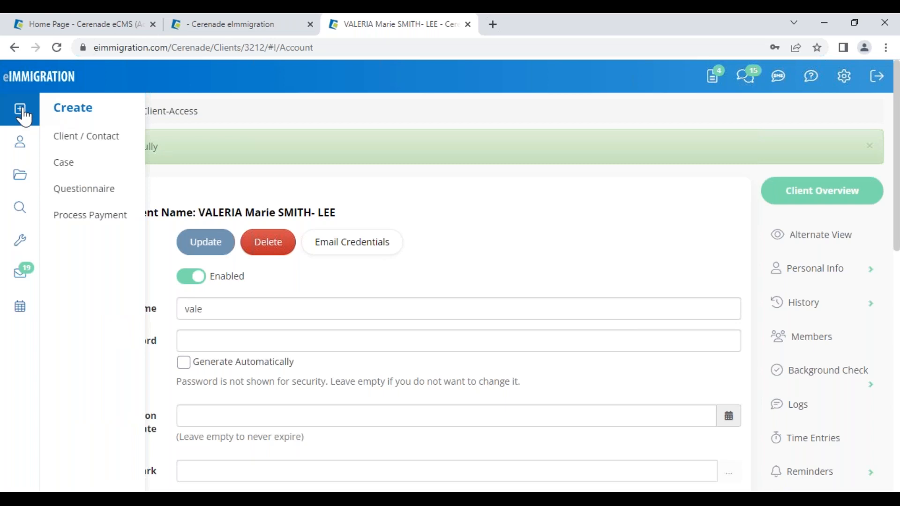
- Under Create > Questionnaire, choose 'Send Questionnaire(s) to' the client and pick Email Questionnaires
{"action": "left_click", "coordinate": [105, 197]}
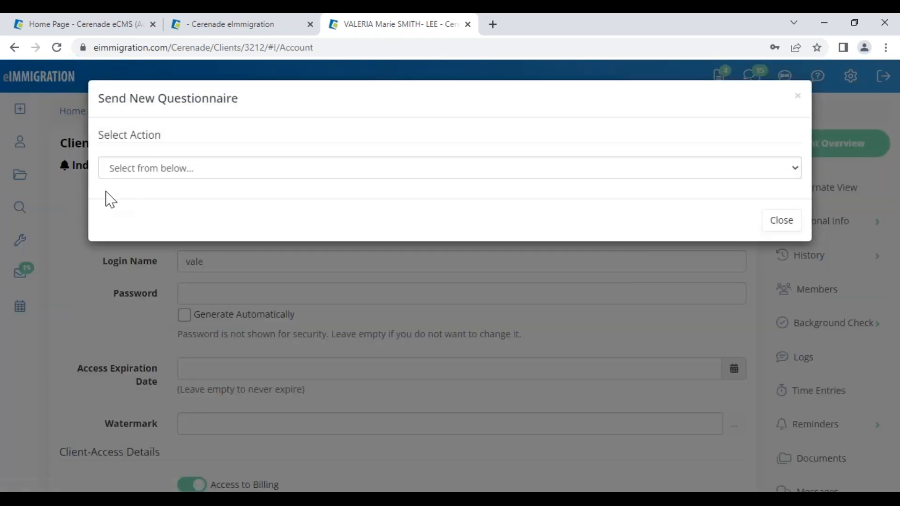
{"action": "left_click_drag", "start_coordinate": [127, 100], "coordinate": [254, 106]}
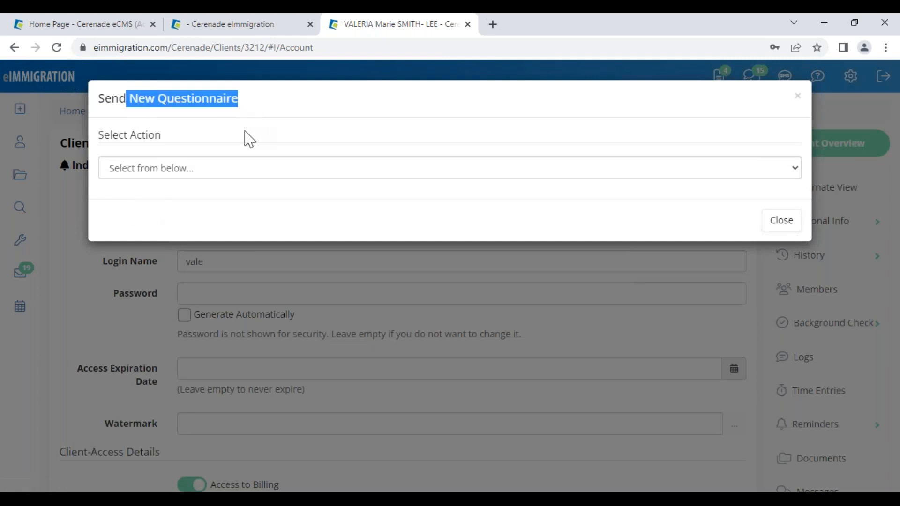
{"action": "left_click", "coordinate": [221, 176]}
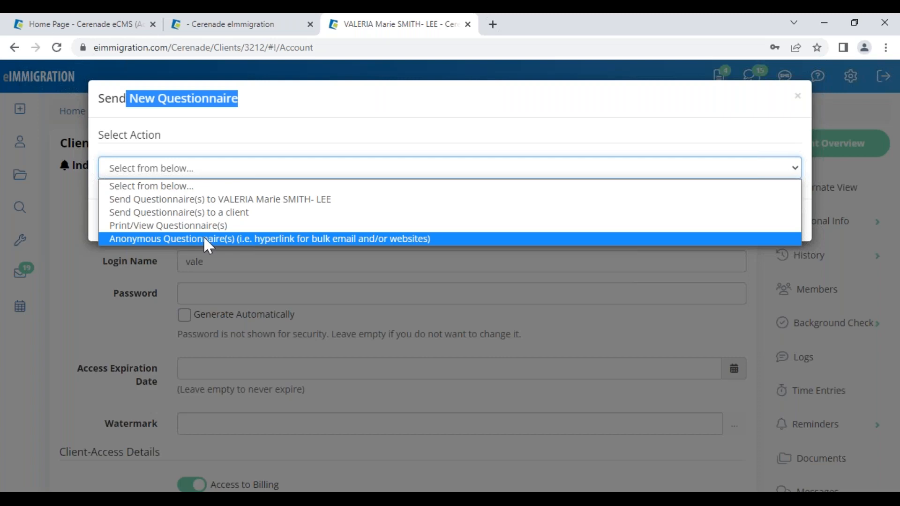
{"action": "left_click", "coordinate": [202, 201]}
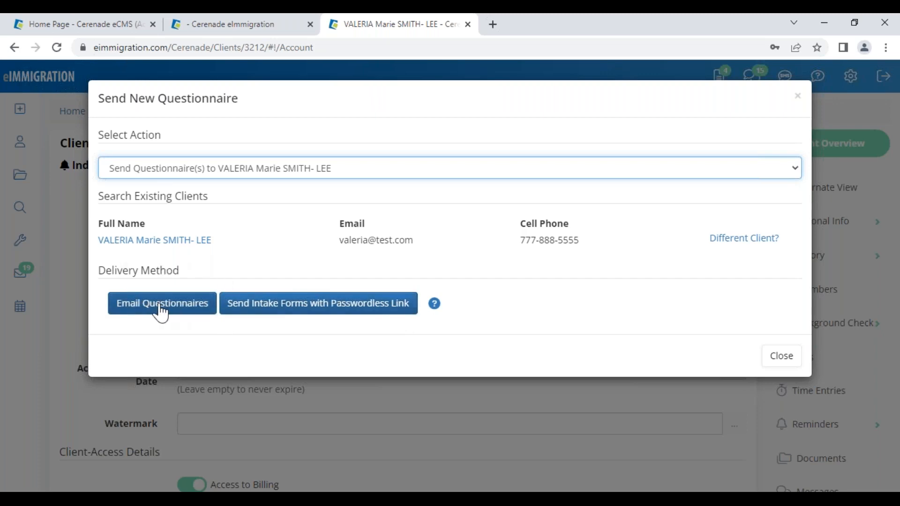
{"action": "left_click", "coordinate": [160, 307]}
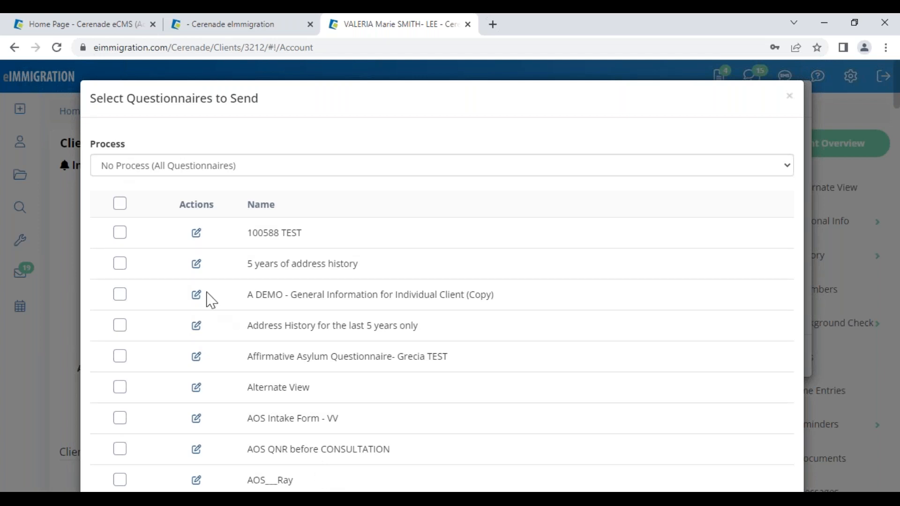
- Filter the questionnaires to Naturalization/Ciudadania and tick all 17 in the list
{"action": "left_click_drag", "start_coordinate": [91, 144], "coordinate": [123, 145]}
{"action": "left_click", "coordinate": [142, 174]}
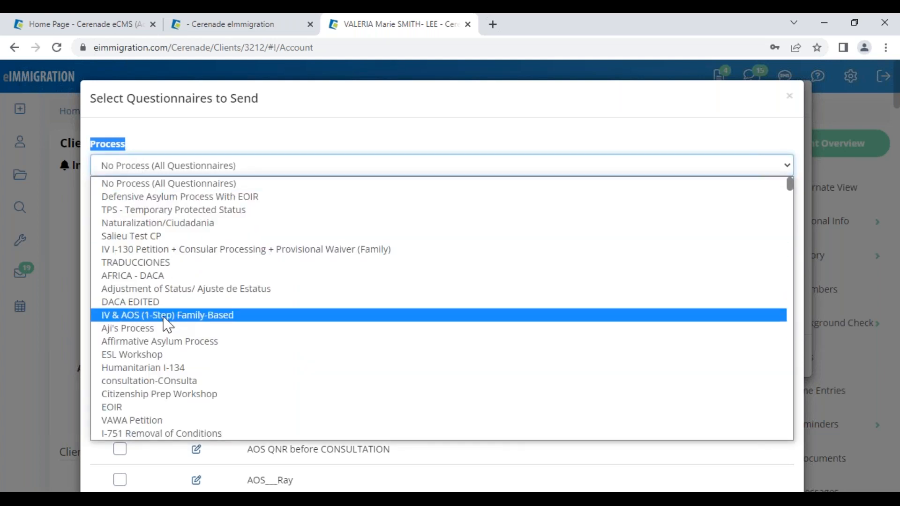
{"action": "left_click", "coordinate": [147, 225]}
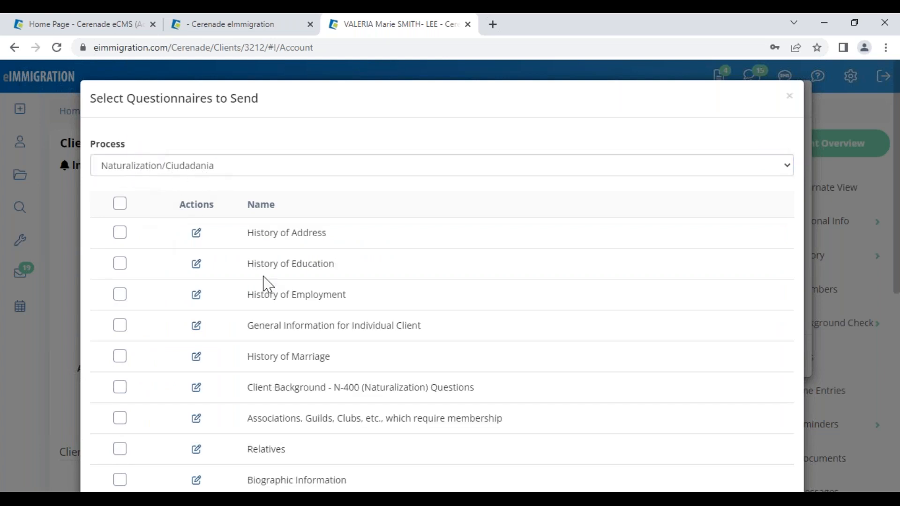
{"action": "scroll", "coordinate": [255, 357], "scroll_direction": "down", "scroll_amount": 3}
{"action": "left_click_drag", "start_coordinate": [270, 257], "coordinate": [422, 281]}
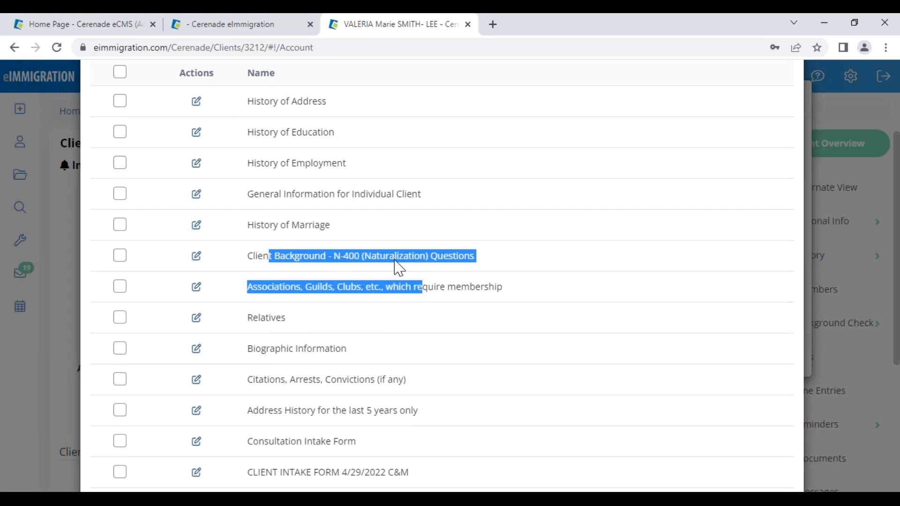
{"action": "left_click", "coordinate": [120, 74]}
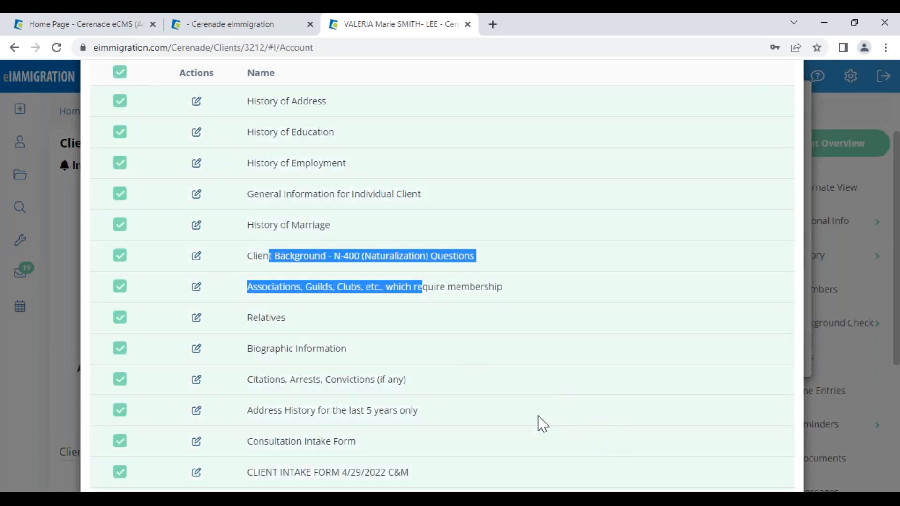
{"action": "left_click", "coordinate": [468, 316]}
- Scroll through the questionnaire names down to the FULL N-400 intake form
{"action": "left_click_drag", "start_coordinate": [245, 103], "coordinate": [381, 198]}
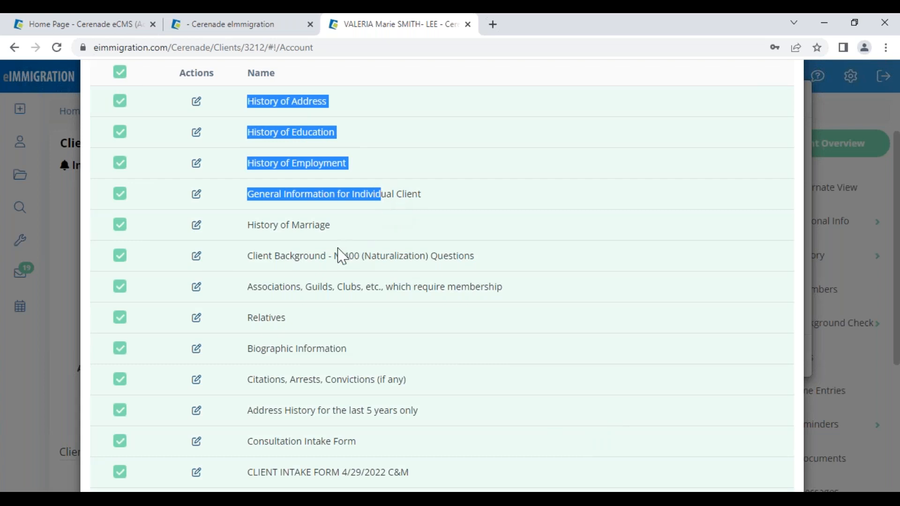
{"action": "scroll", "coordinate": [284, 375], "scroll_direction": "down", "scroll_amount": 3}
{"action": "scroll", "coordinate": [281, 373], "scroll_direction": "down", "scroll_amount": 2}
{"action": "double_click", "coordinate": [255, 374]}
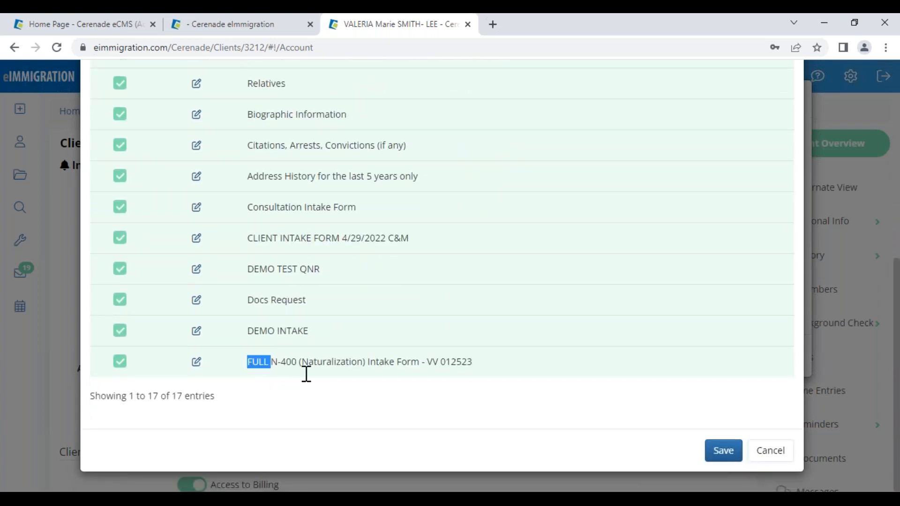
{"action": "left_click_drag", "start_coordinate": [307, 373], "coordinate": [476, 373]}
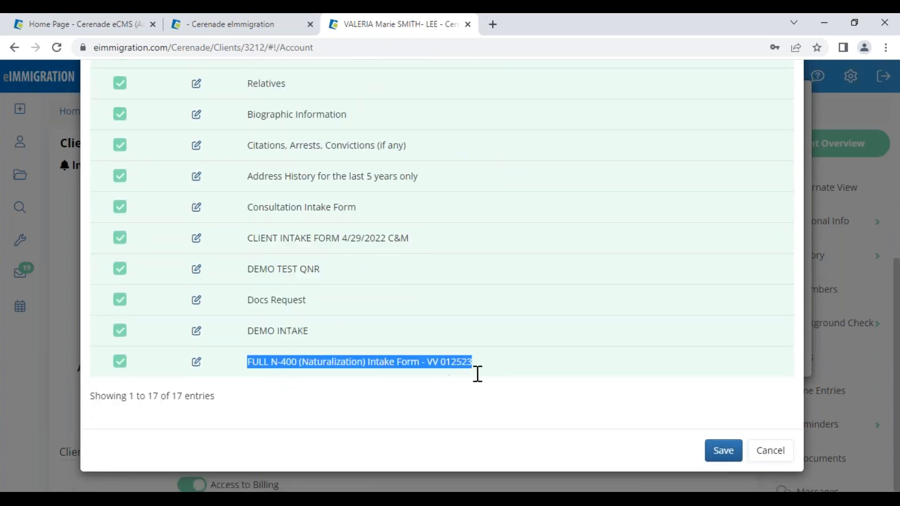
- Cancel the email selection, dismiss the browser's password prompts, and choose Send Intake Forms with Passwordless Link
{"action": "left_click", "coordinate": [784, 462]}
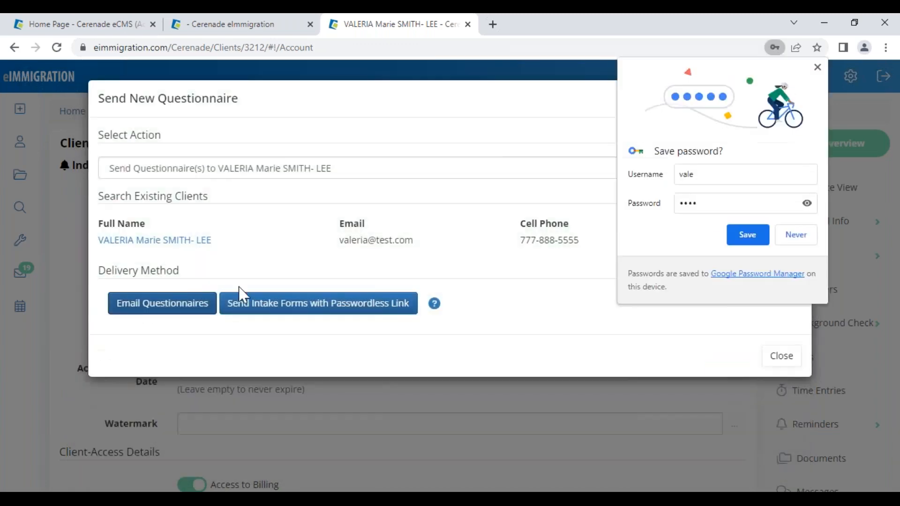
{"action": "left_click", "coordinate": [579, 240]}
{"action": "left_click", "coordinate": [797, 240]}
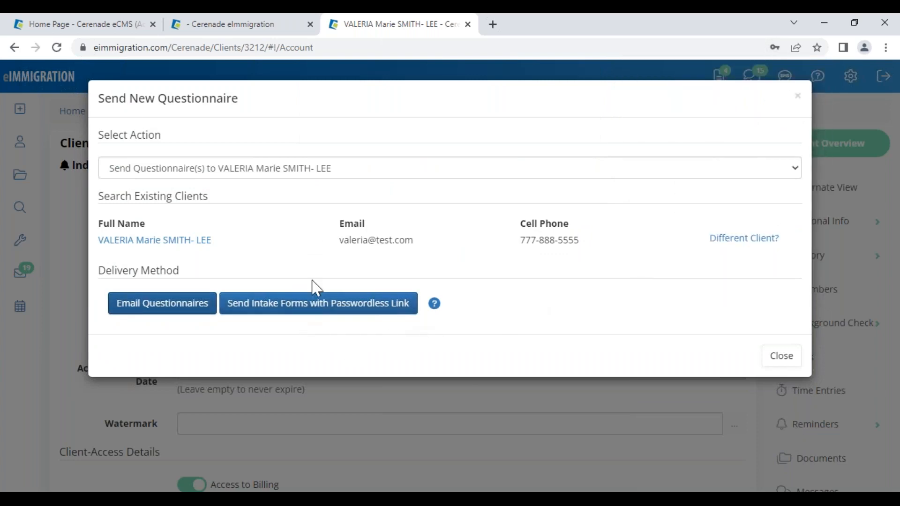
{"action": "left_click", "coordinate": [310, 305]}
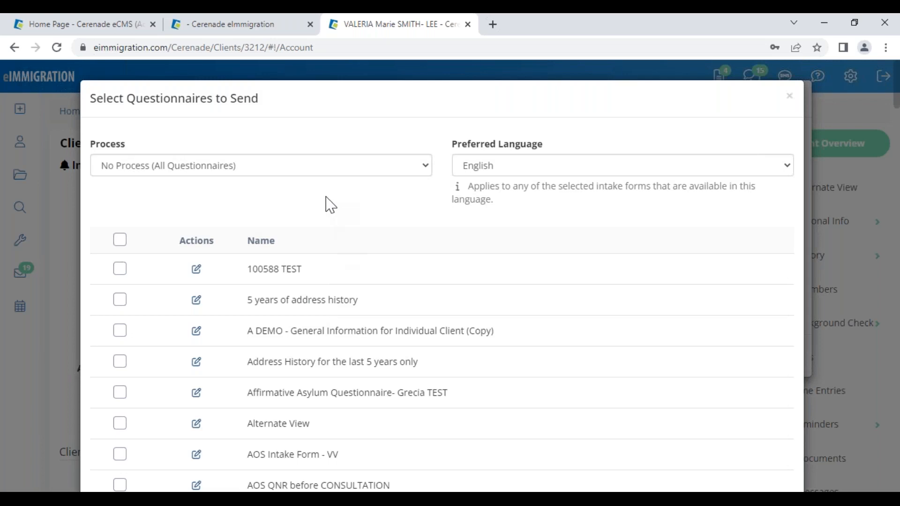
- Select Spanish and Naturalization/Ciudadania, tick FULL N-400 and General Information for Individual Client, and save
{"action": "left_click", "coordinate": [502, 171]}
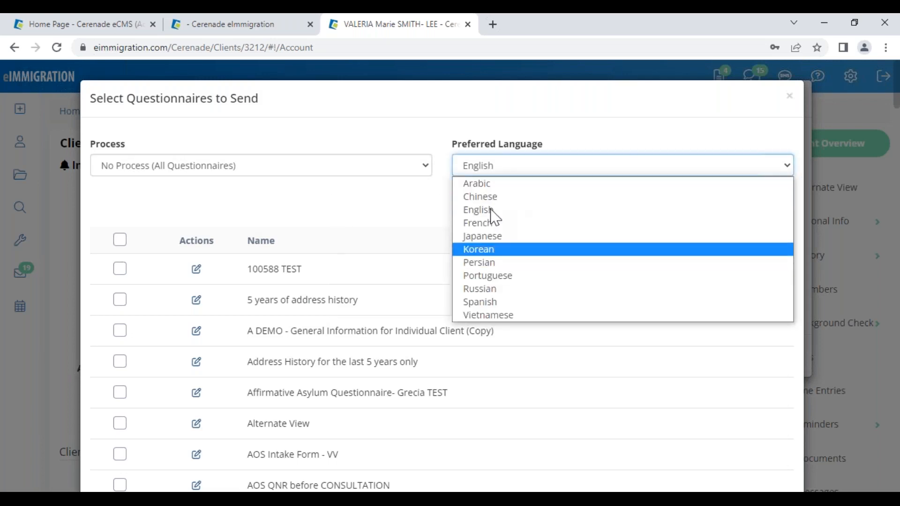
{"action": "left_click", "coordinate": [501, 307]}
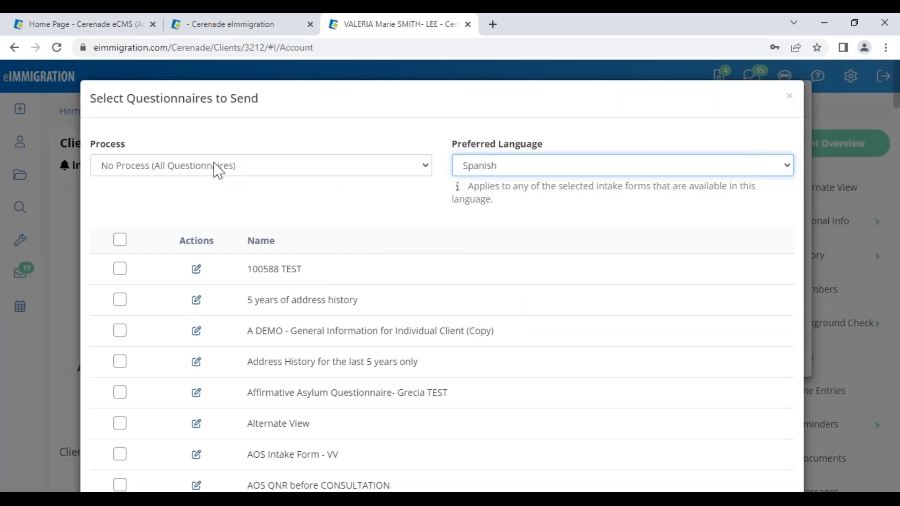
{"action": "left_click", "coordinate": [191, 166]}
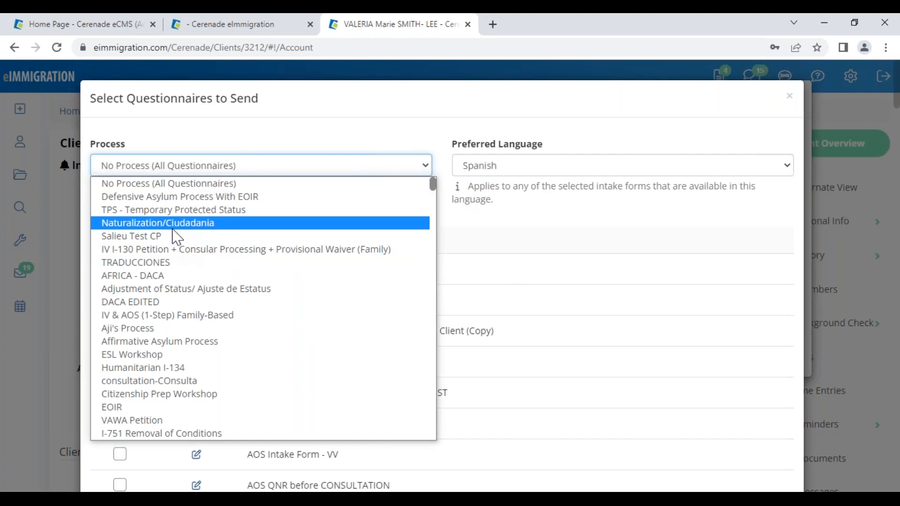
{"action": "left_click", "coordinate": [175, 222]}
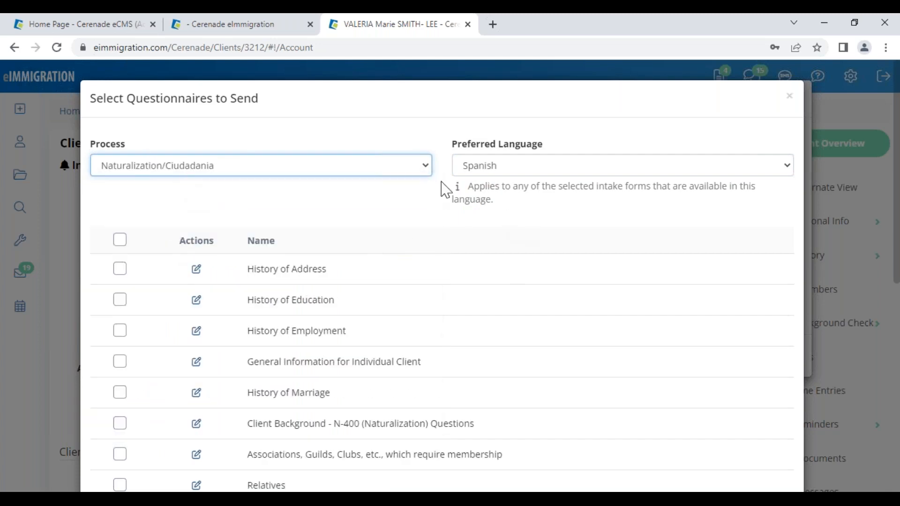
{"action": "scroll", "coordinate": [227, 304], "scroll_direction": "down", "scroll_amount": 8}
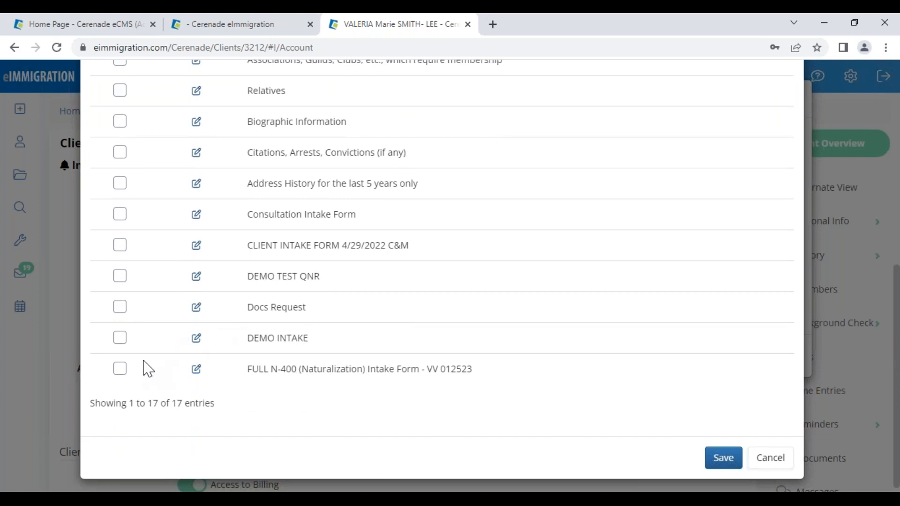
{"action": "left_click", "coordinate": [120, 370]}
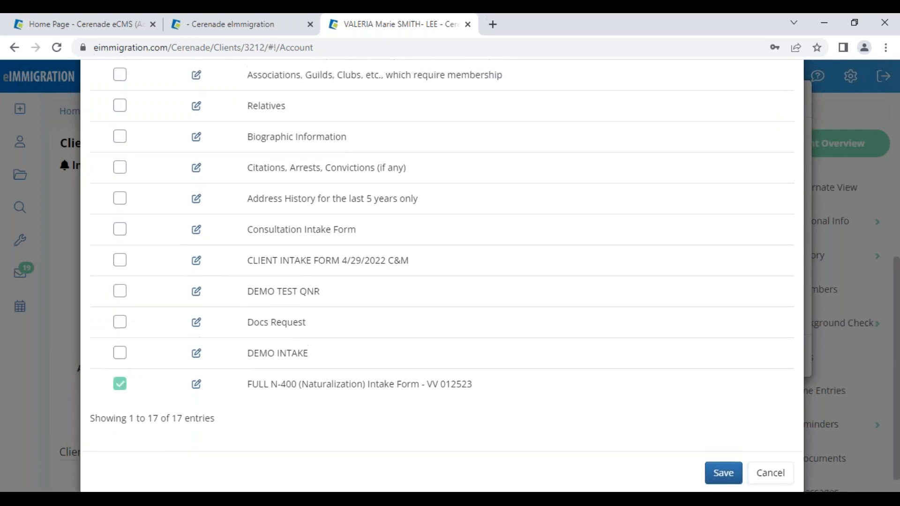
{"action": "scroll", "coordinate": [117, 187], "scroll_direction": "up", "scroll_amount": 3}
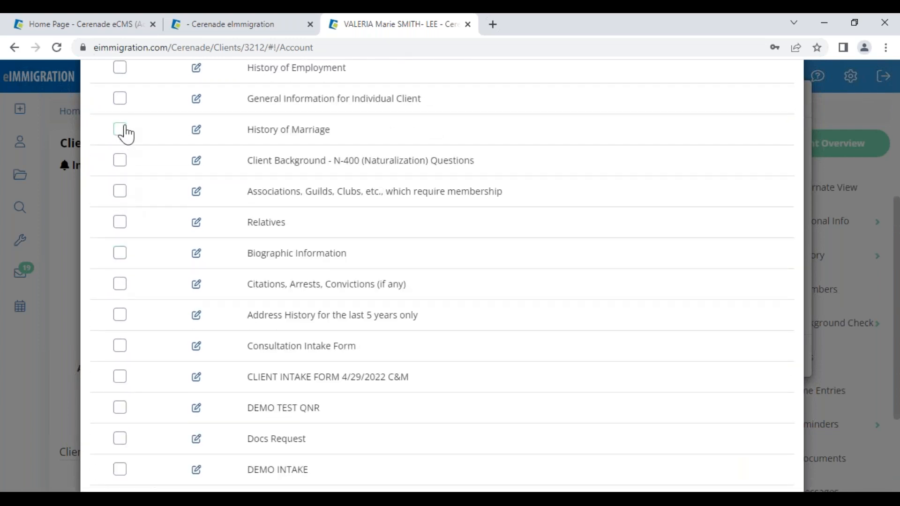
{"action": "left_click", "coordinate": [120, 98]}
{"action": "scroll", "coordinate": [773, 469], "scroll_direction": "down", "scroll_amount": 3}
{"action": "left_click", "coordinate": [731, 451]}
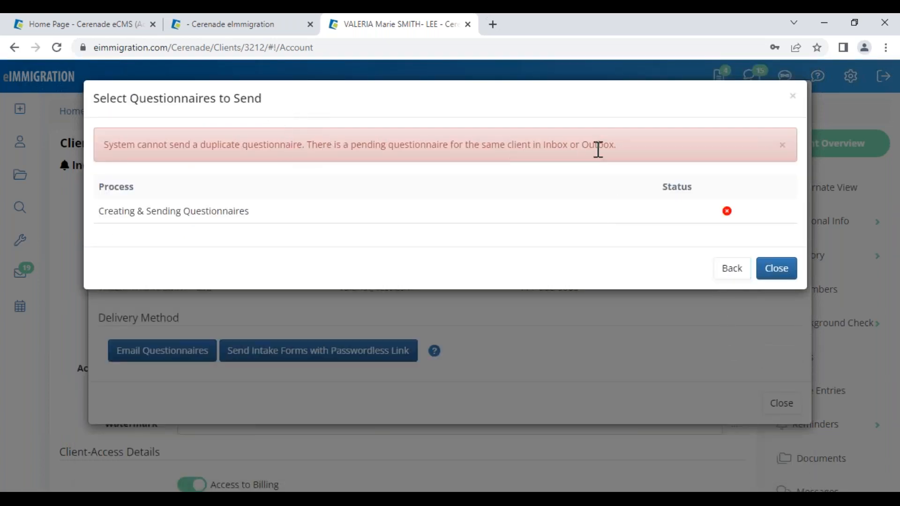
- Go back, untick General Information for Individual Client, and resubmit with only FULL N-400
{"action": "left_click", "coordinate": [728, 273]}
{"action": "left_click", "coordinate": [120, 410]}
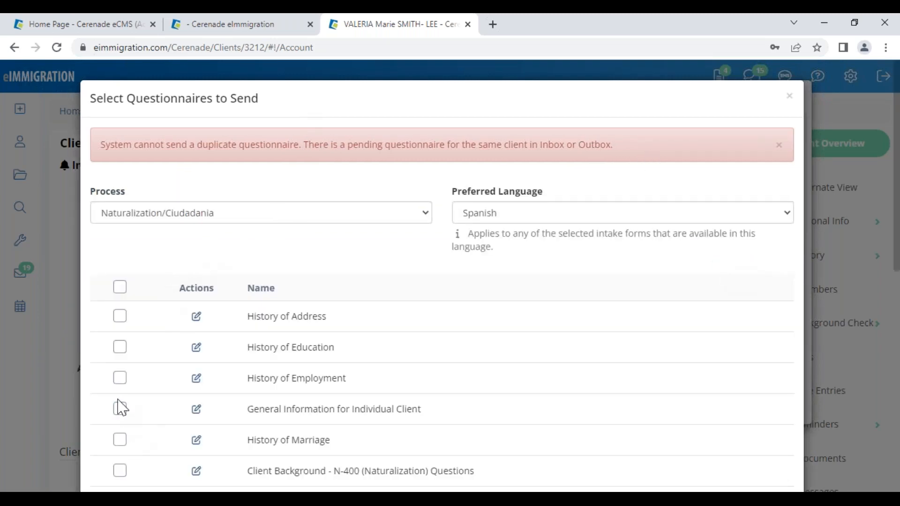
{"action": "scroll", "coordinate": [127, 408], "scroll_direction": "down", "scroll_amount": 10}
{"action": "left_click", "coordinate": [722, 451]}
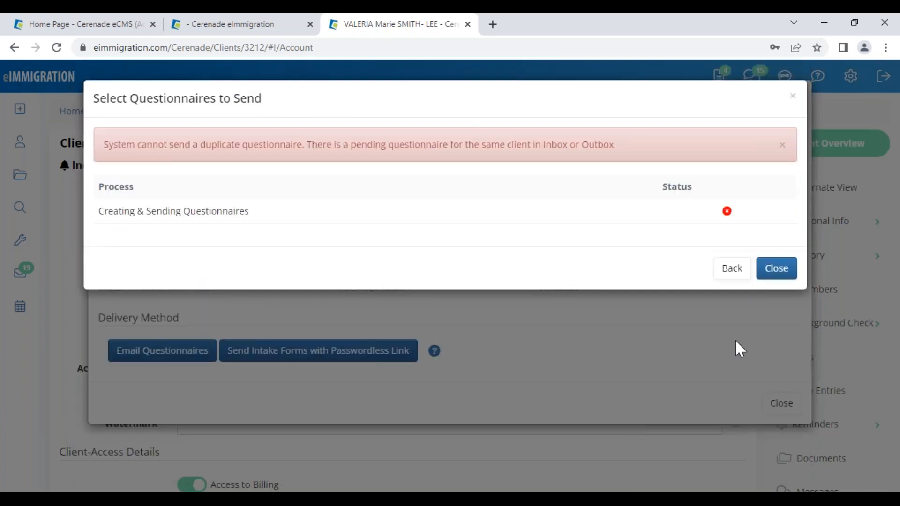
- Swap FULL N-400 for General Information, retry sending, then close the failed status and send dialog
{"action": "left_click", "coordinate": [728, 271]}
{"action": "scroll", "coordinate": [125, 410], "scroll_direction": "down", "scroll_amount": 5}
{"action": "scroll", "coordinate": [124, 413], "scroll_direction": "down", "scroll_amount": 4}
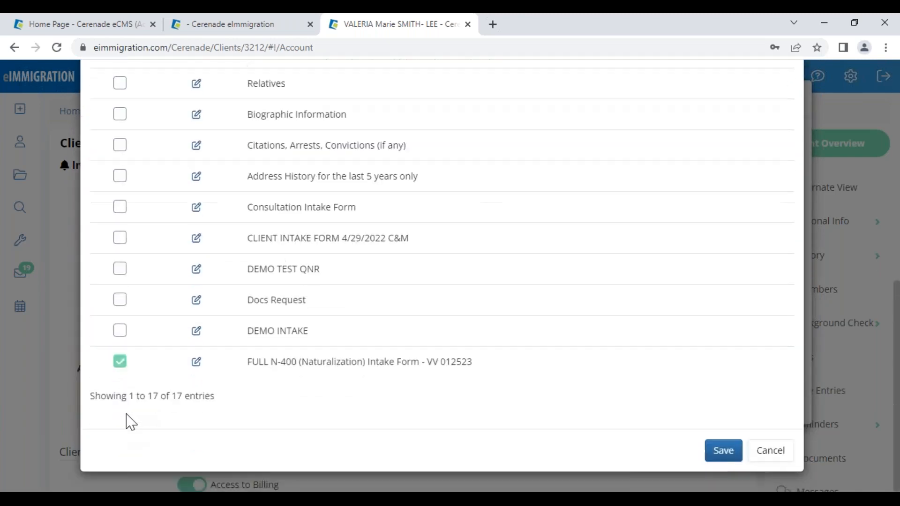
{"action": "left_click", "coordinate": [121, 362]}
{"action": "scroll", "coordinate": [124, 306], "scroll_direction": "down", "scroll_amount": 1}
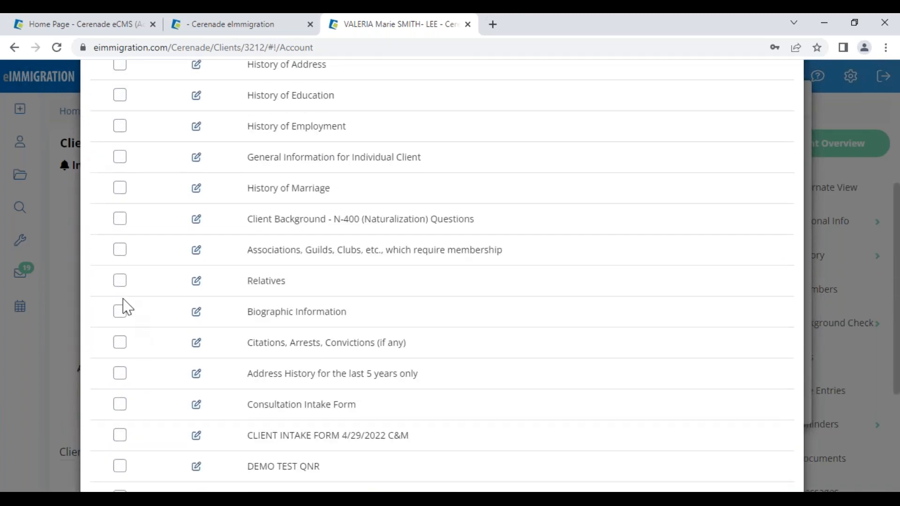
{"action": "scroll", "coordinate": [119, 317], "scroll_direction": "up", "scroll_amount": 4}
{"action": "scroll", "coordinate": [110, 317], "scroll_direction": "down", "scroll_amount": 2}
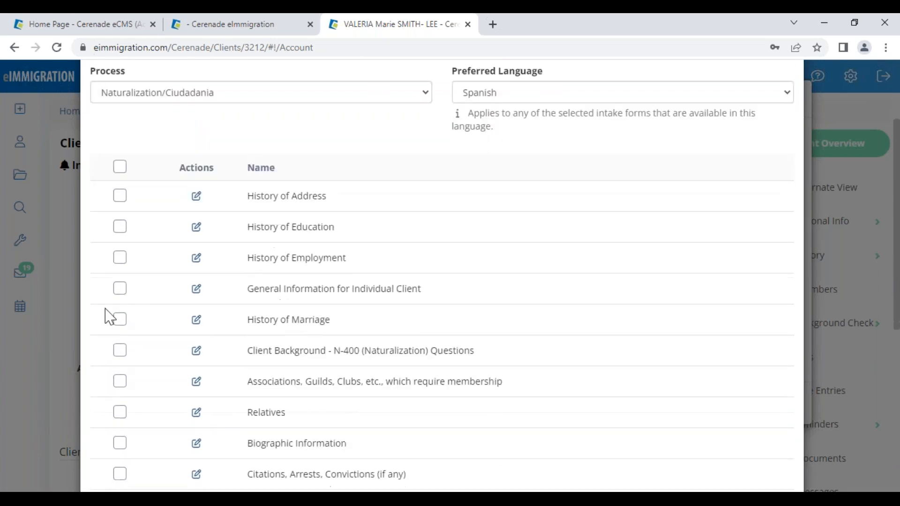
{"action": "left_click", "coordinate": [120, 288]}
{"action": "scroll", "coordinate": [540, 426], "scroll_direction": "down", "scroll_amount": 10}
{"action": "left_click", "coordinate": [721, 450]}
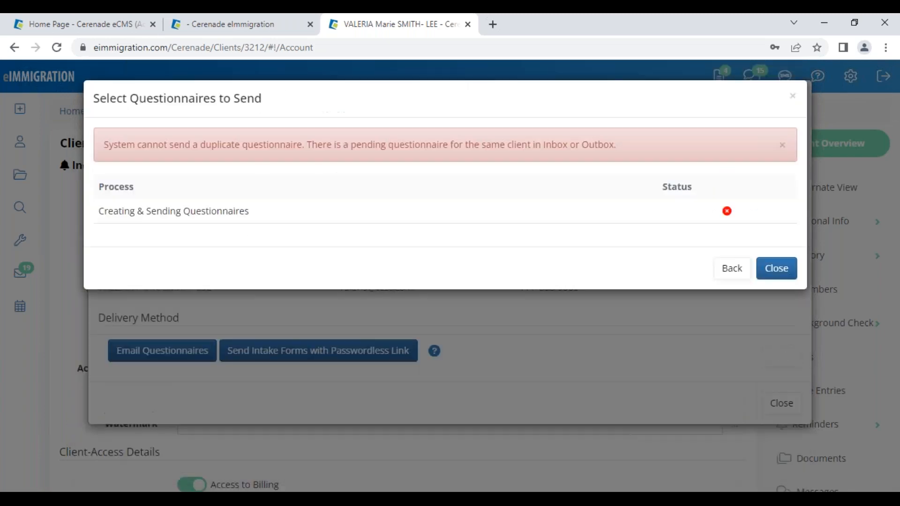
{"action": "left_click", "coordinate": [769, 274]}
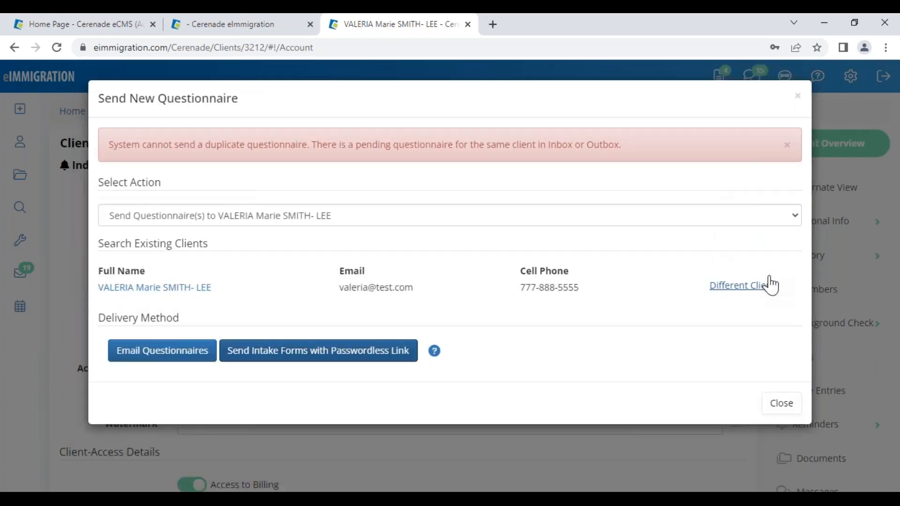
{"action": "left_click", "coordinate": [793, 406]}
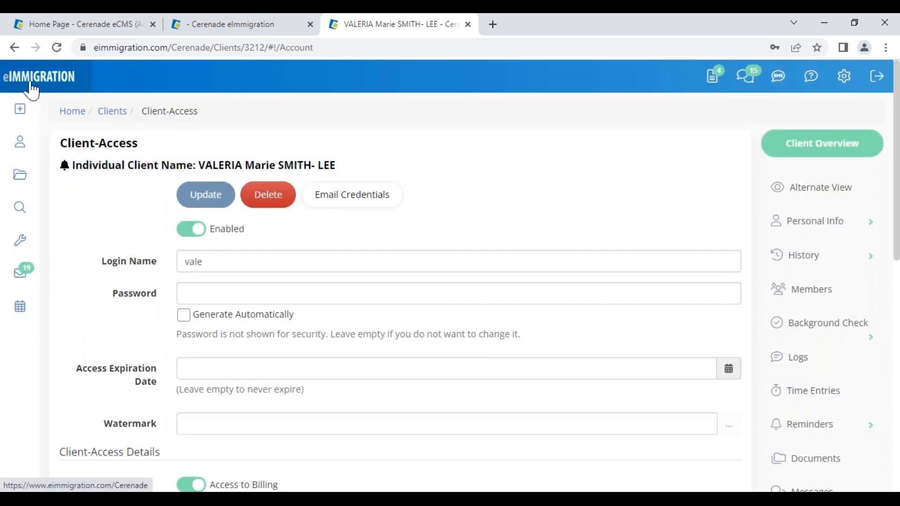
- Open the other client's record from Clients and start Create > Questionnaire, sending to this client
{"action": "left_click", "coordinate": [25, 144]}
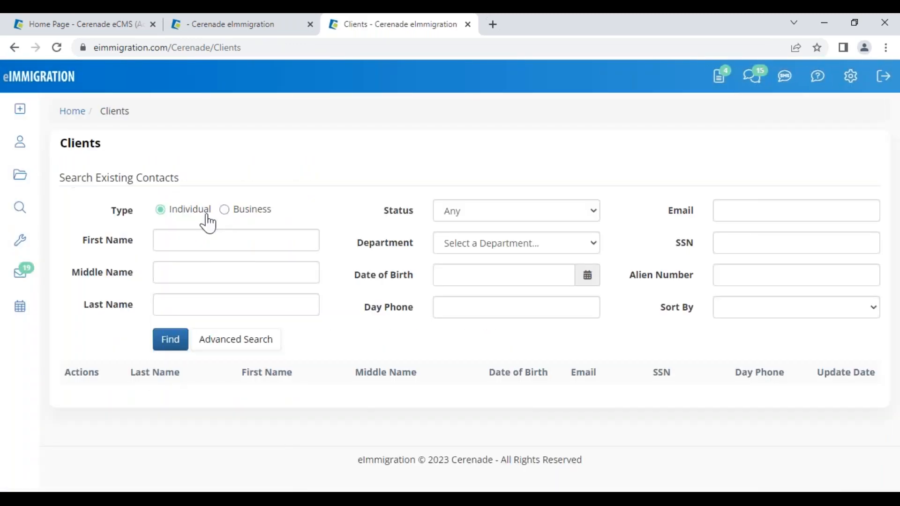
{"action": "left_click", "coordinate": [217, 241]}
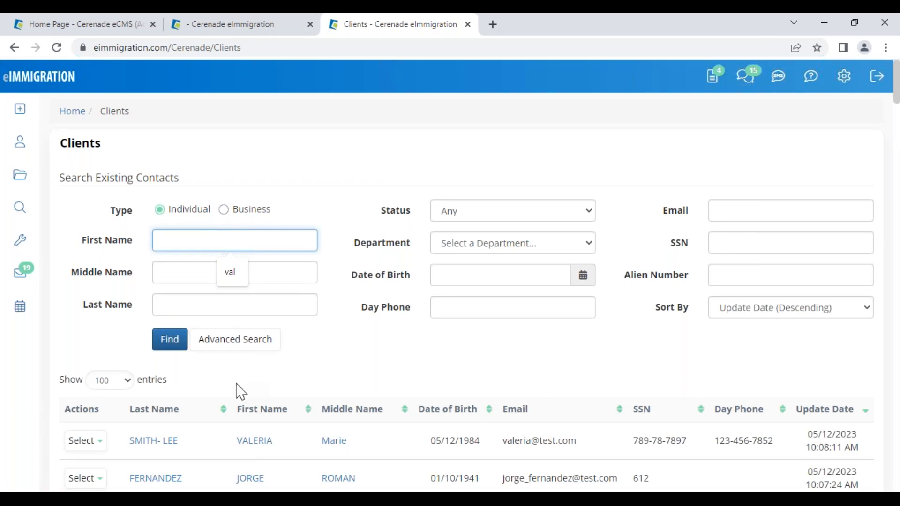
{"action": "left_click", "coordinate": [256, 479]}
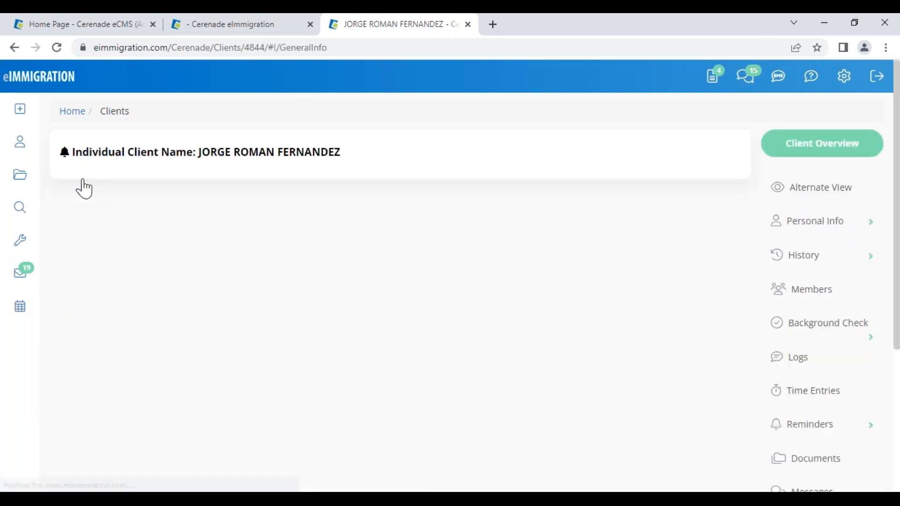
{"action": "mouse_move", "coordinate": [33, 120]}
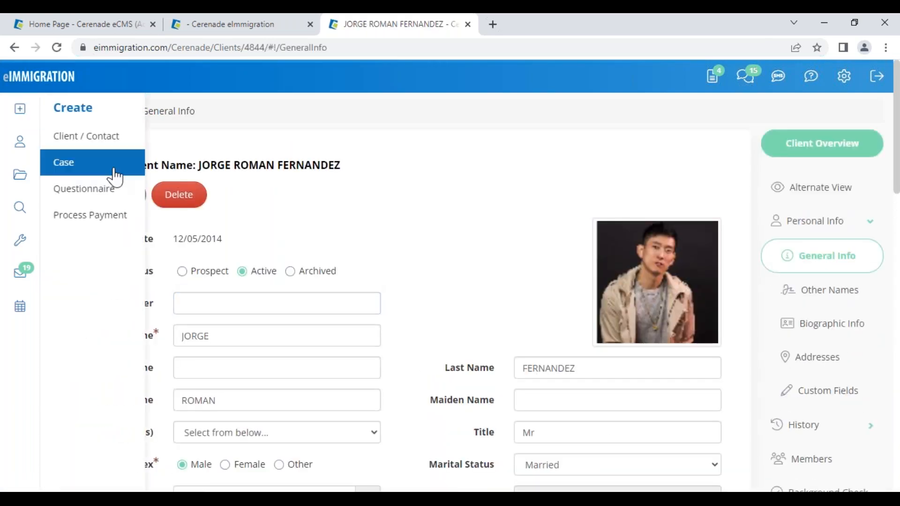
{"action": "left_click", "coordinate": [93, 202]}
{"action": "left_click", "coordinate": [164, 170]}
{"action": "left_click", "coordinate": [184, 200]}
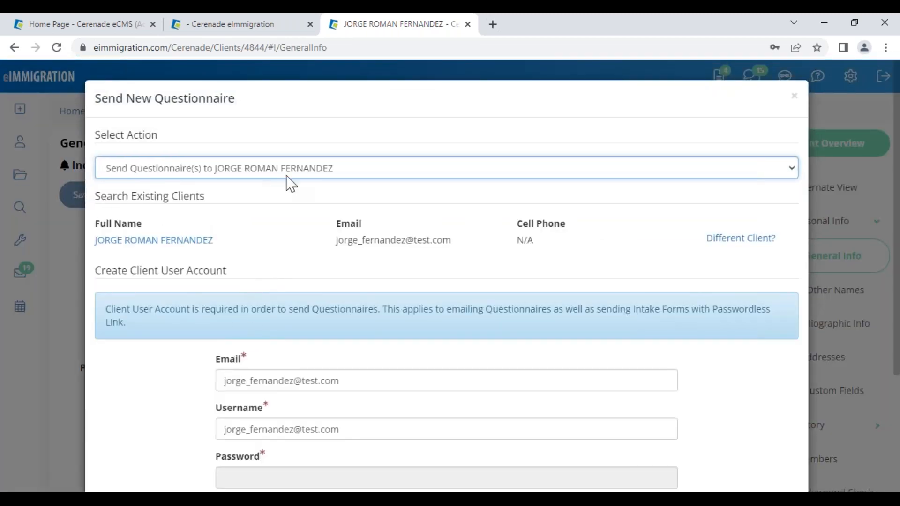
- Set a short first-name username and manual password, turn off Email Account Access, and save
{"action": "left_click_drag", "start_coordinate": [276, 275], "coordinate": [173, 281]}
{"action": "scroll", "coordinate": [362, 363], "scroll_direction": "down", "scroll_amount": 1}
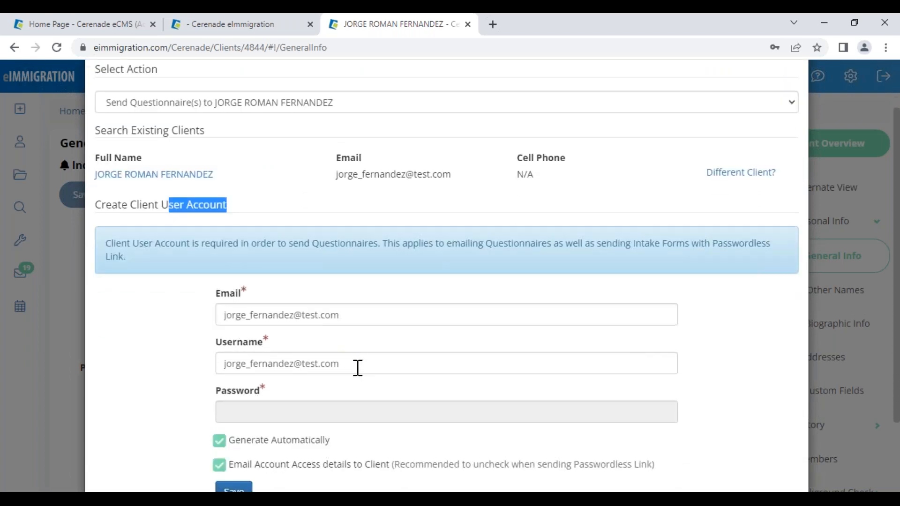
{"action": "scroll", "coordinate": [357, 368], "scroll_direction": "down", "scroll_amount": 1}
{"action": "triple_click", "coordinate": [353, 299]}
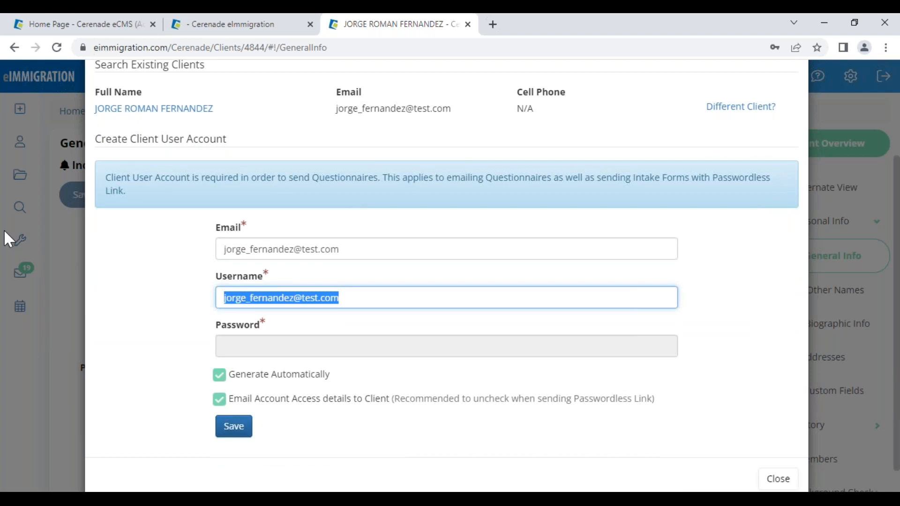
{"action": "type", "text": "jorge_test123"}
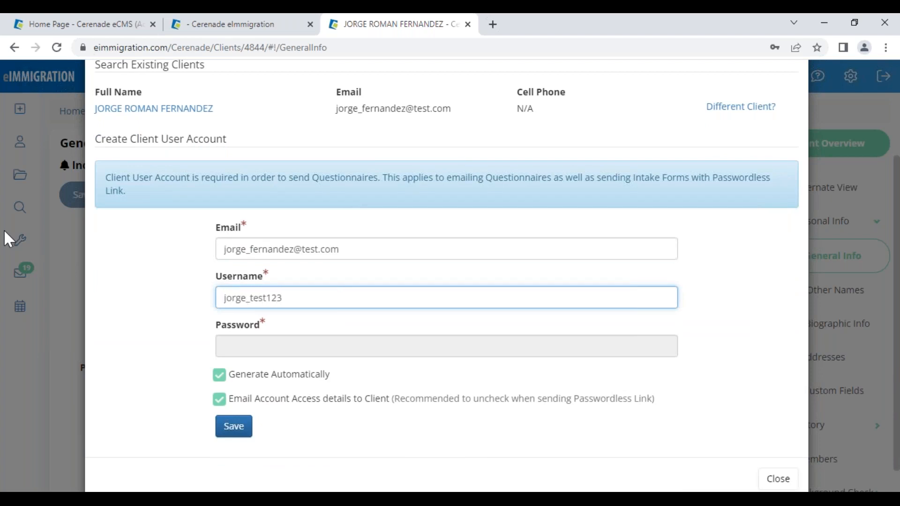
{"action": "left_click", "coordinate": [266, 378]}
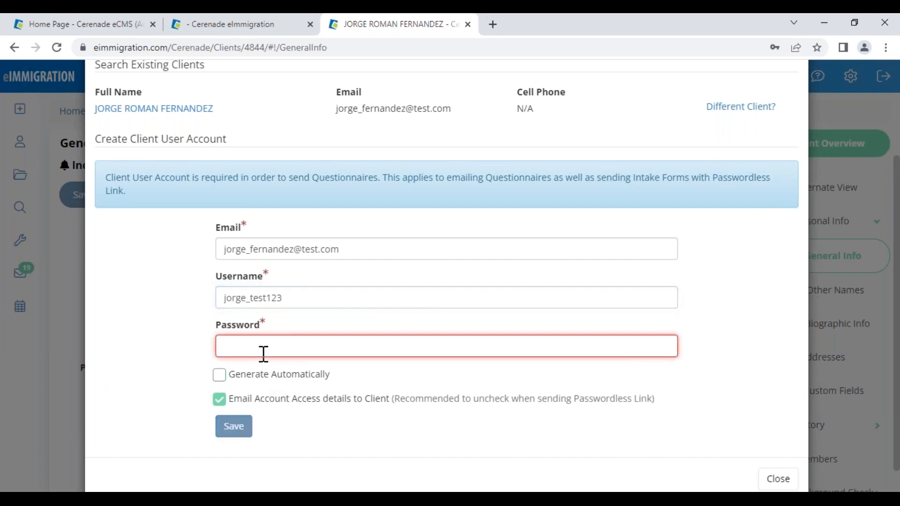
{"action": "left_click", "coordinate": [277, 347]}
{"action": "type", "text": "••••"}
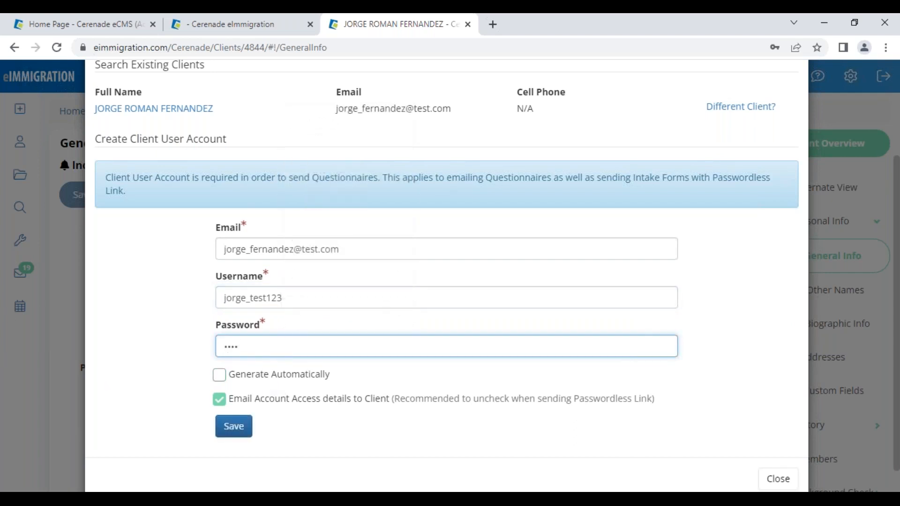
{"action": "left_click", "coordinate": [238, 399]}
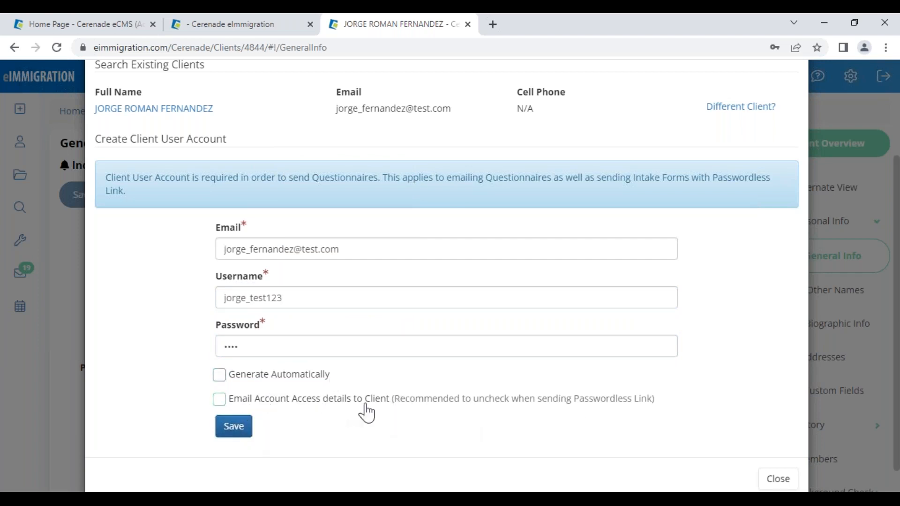
{"action": "left_click", "coordinate": [237, 427]}
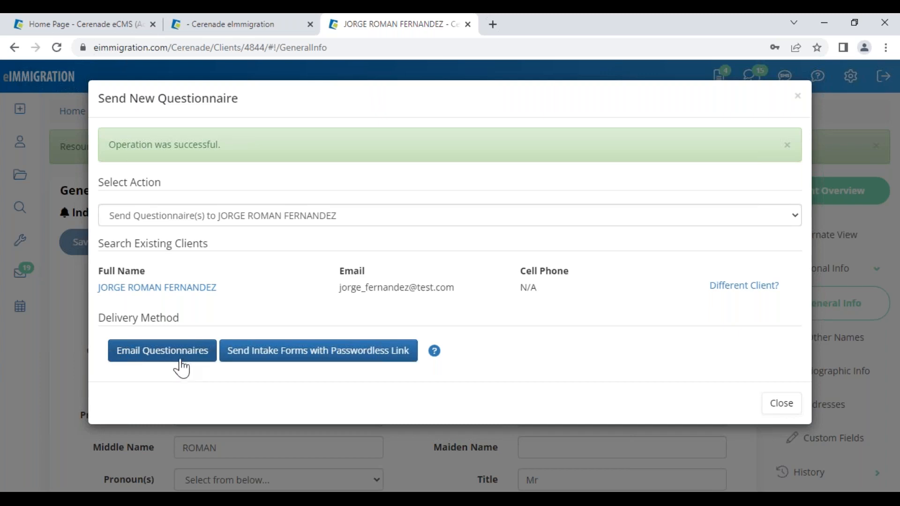
- Send the FULL N-400 (Naturalization) Intake Form via passwordless link, with Spanish and Naturalization/Ciudadania selected
{"action": "left_click", "coordinate": [334, 356]}
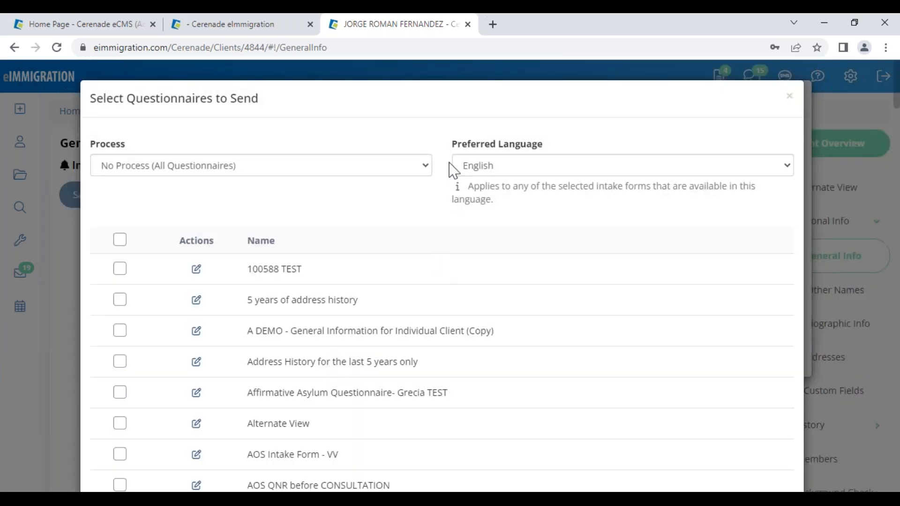
{"action": "left_click", "coordinate": [452, 165]}
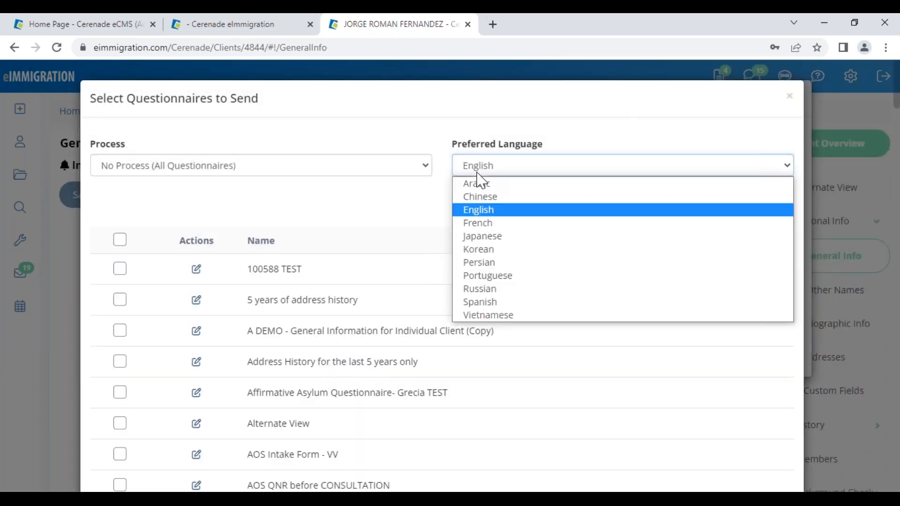
{"action": "left_click", "coordinate": [512, 301]}
{"action": "left_click", "coordinate": [188, 169]}
{"action": "left_click", "coordinate": [165, 224]}
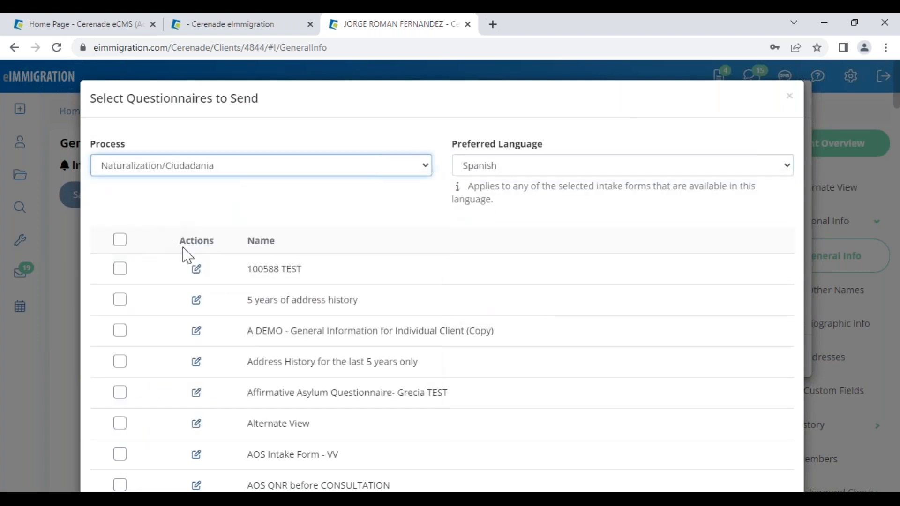
{"action": "scroll", "coordinate": [226, 352], "scroll_direction": "down", "scroll_amount": 7}
{"action": "left_click", "coordinate": [120, 435]}
{"action": "scroll", "coordinate": [602, 457], "scroll_direction": "down", "scroll_amount": 2}
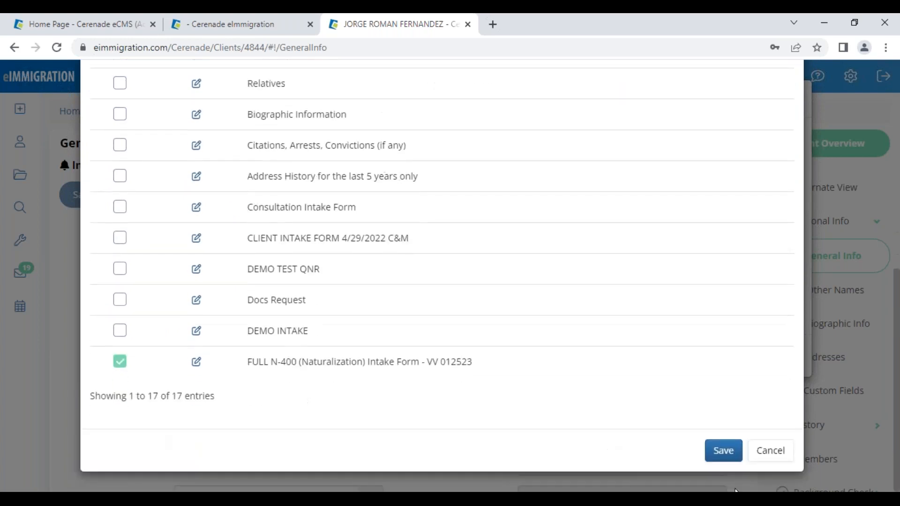
{"action": "left_click", "coordinate": [728, 454]}
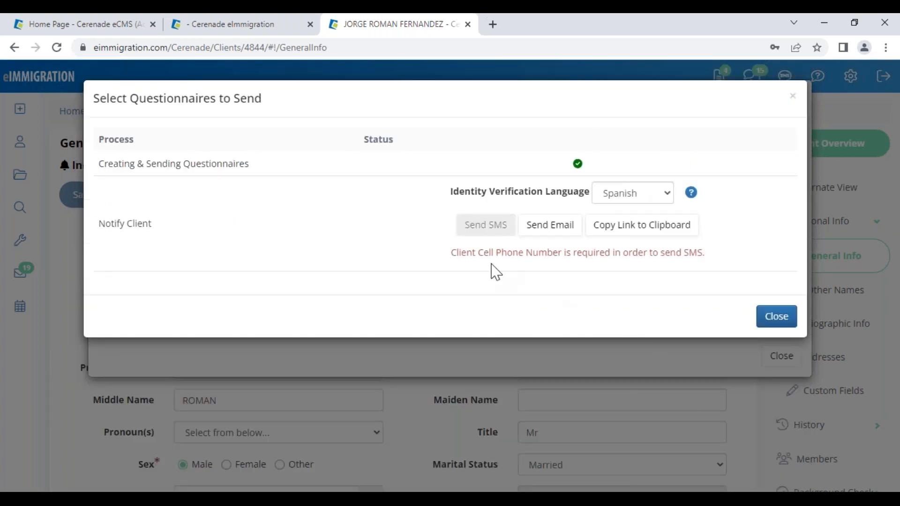
{"action": "left_click_drag", "start_coordinate": [470, 253], "coordinate": [603, 268]}
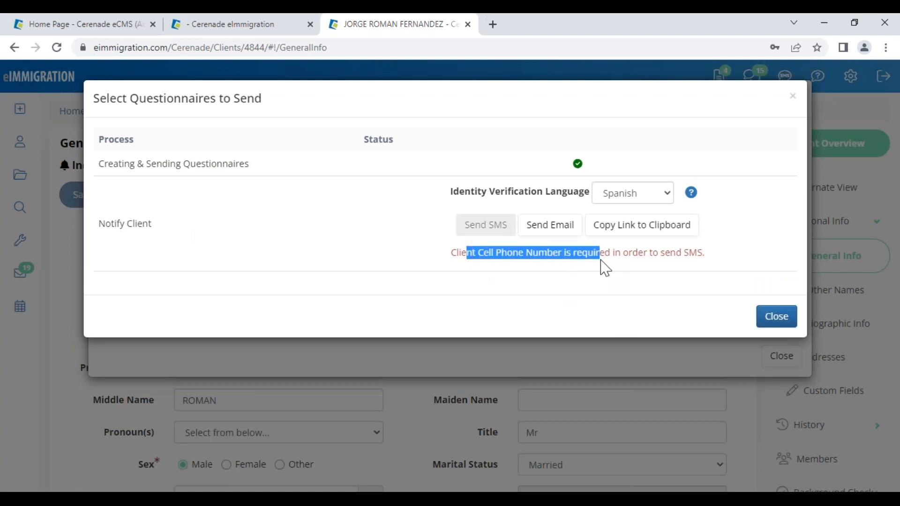
{"action": "left_click", "coordinate": [508, 290]}
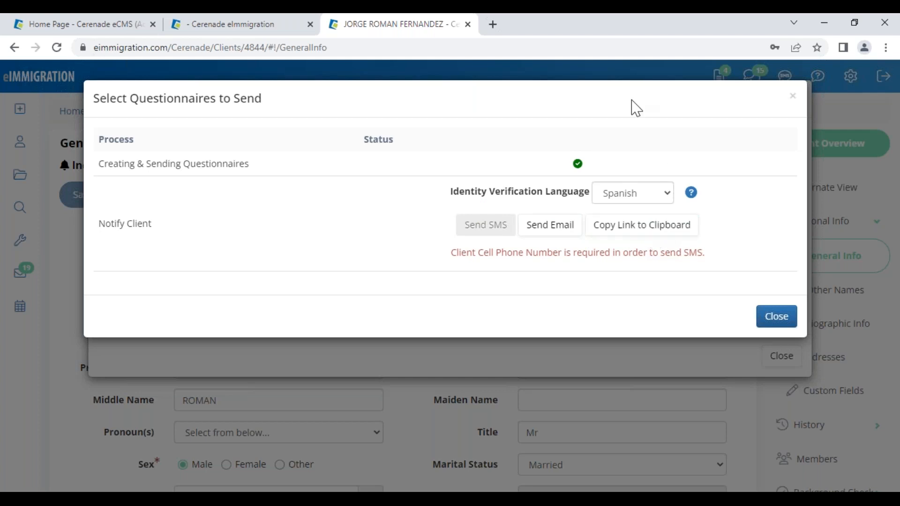
- Copy the questionnaire link and paste it over the link in the default email body
{"action": "left_click", "coordinate": [551, 225]}
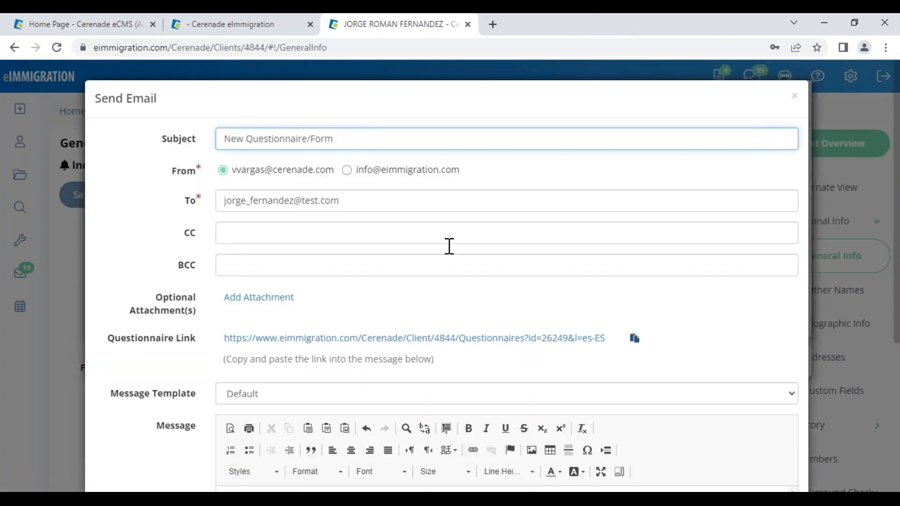
{"action": "left_click", "coordinate": [634, 338]}
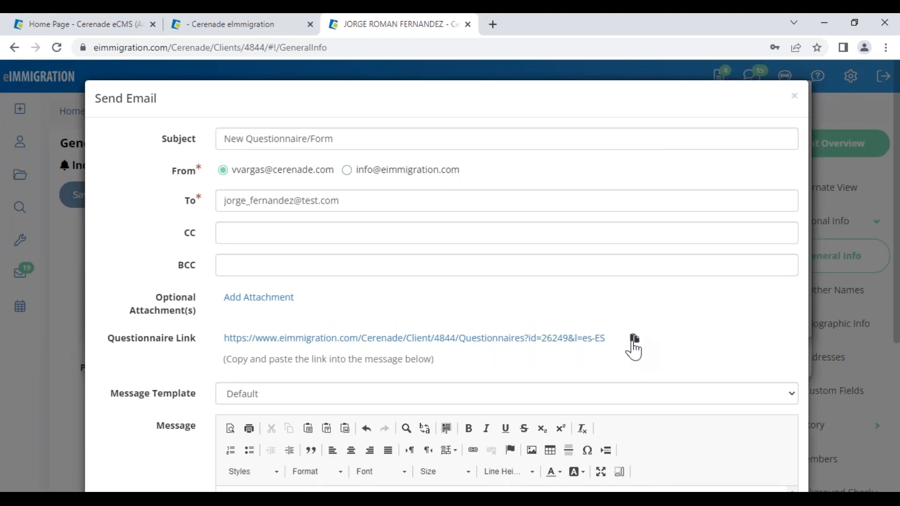
{"action": "scroll", "coordinate": [436, 340], "scroll_direction": "down", "scroll_amount": 4}
{"action": "left_click_drag", "start_coordinate": [419, 365], "coordinate": [225, 348]}
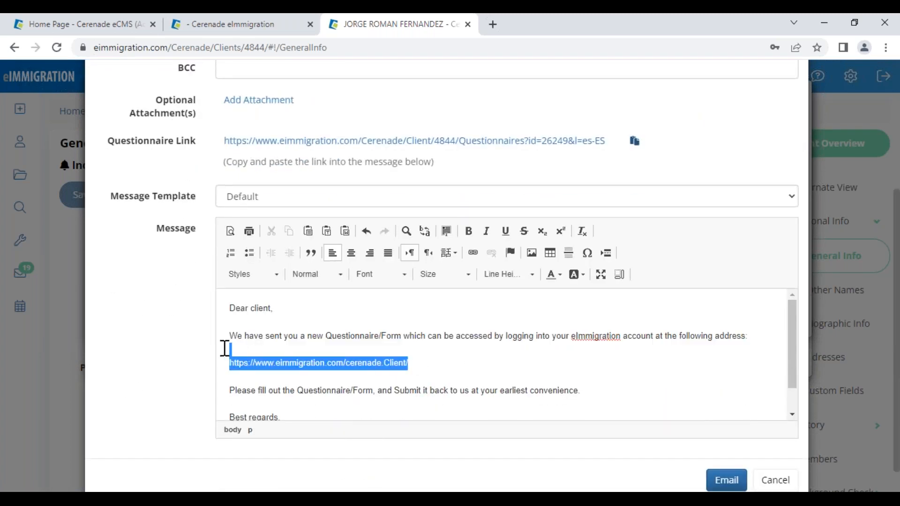
{"action": "key", "text": "ctrl+v"}
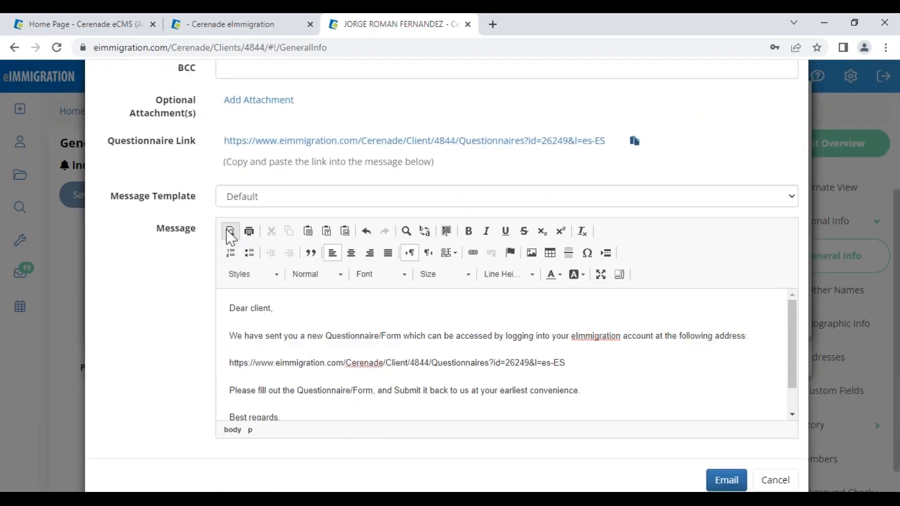
- Apply the '! - Nuevo Cuestionario' template, delete 'TEST', paste in the questionnaire link, and send
{"action": "left_click_drag", "start_coordinate": [118, 196], "coordinate": [198, 210]}
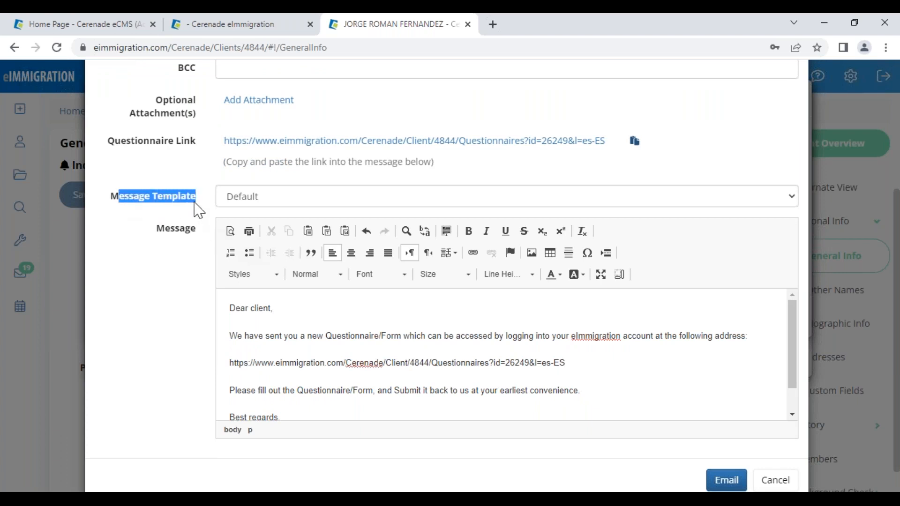
{"action": "left_click", "coordinate": [248, 205]}
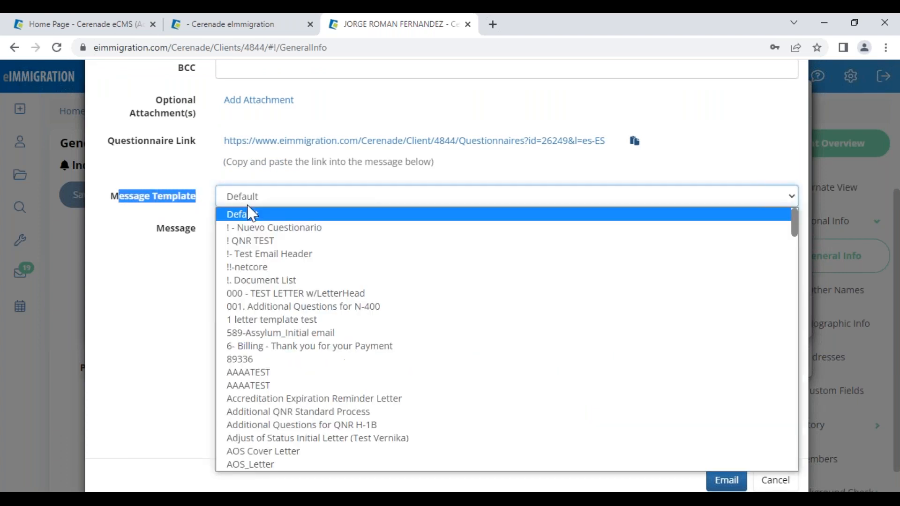
{"action": "left_click", "coordinate": [265, 230]}
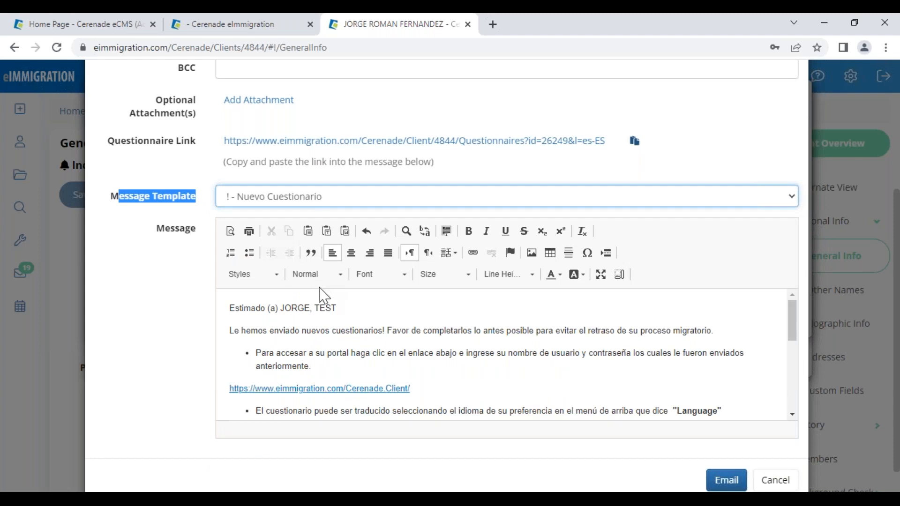
{"action": "left_click_drag", "start_coordinate": [312, 308], "coordinate": [386, 298]}
{"action": "key", "text": "BackSpace"}
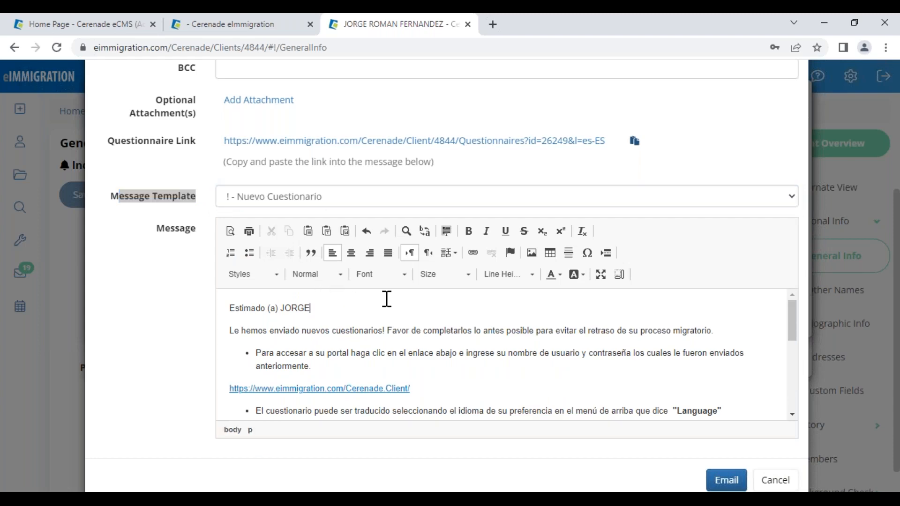
{"action": "left_click_drag", "start_coordinate": [310, 304], "coordinate": [275, 308]}
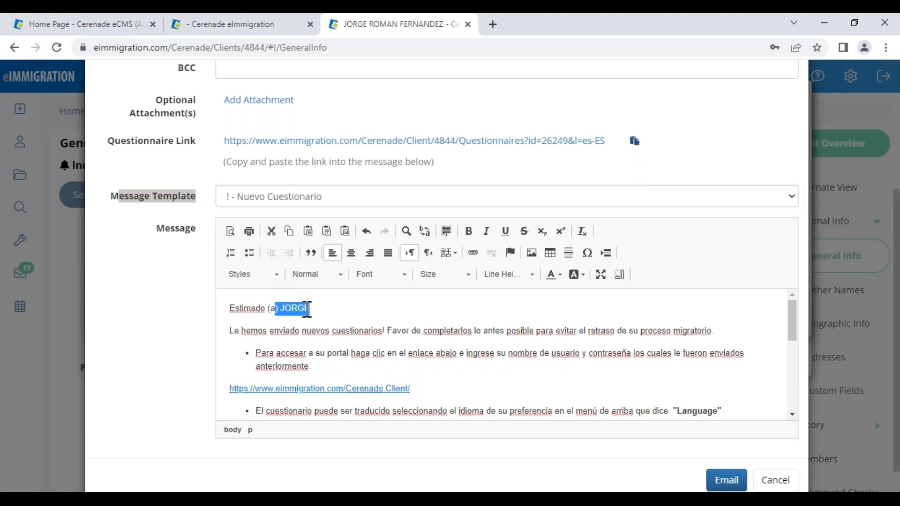
{"action": "left_click_drag", "start_coordinate": [424, 390], "coordinate": [209, 382]}
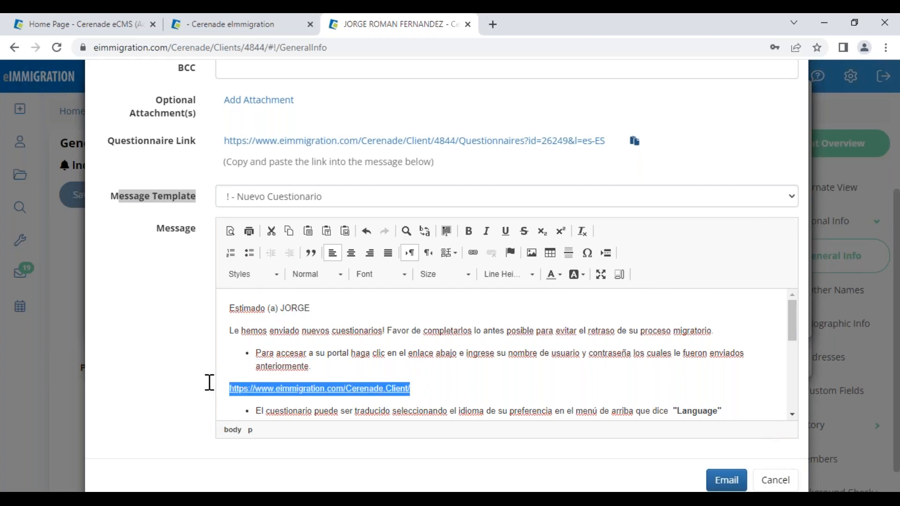
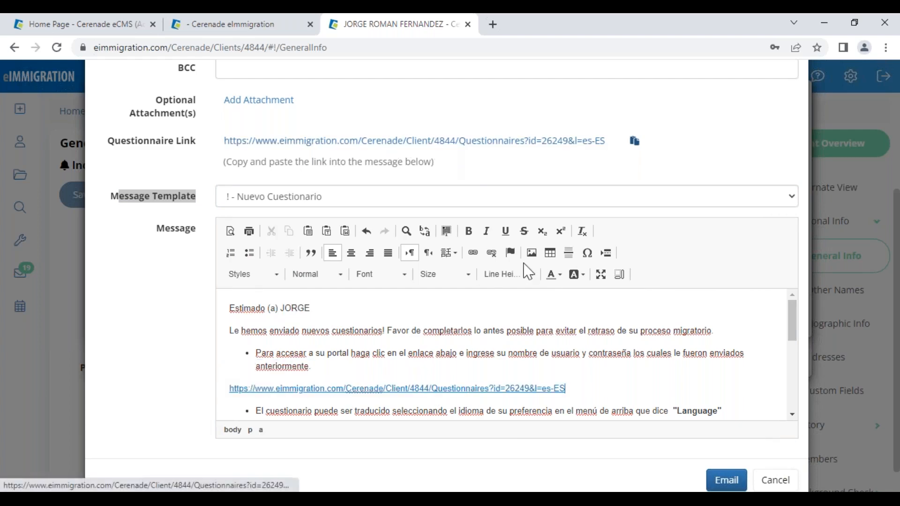
{"action": "left_click", "coordinate": [727, 481]}
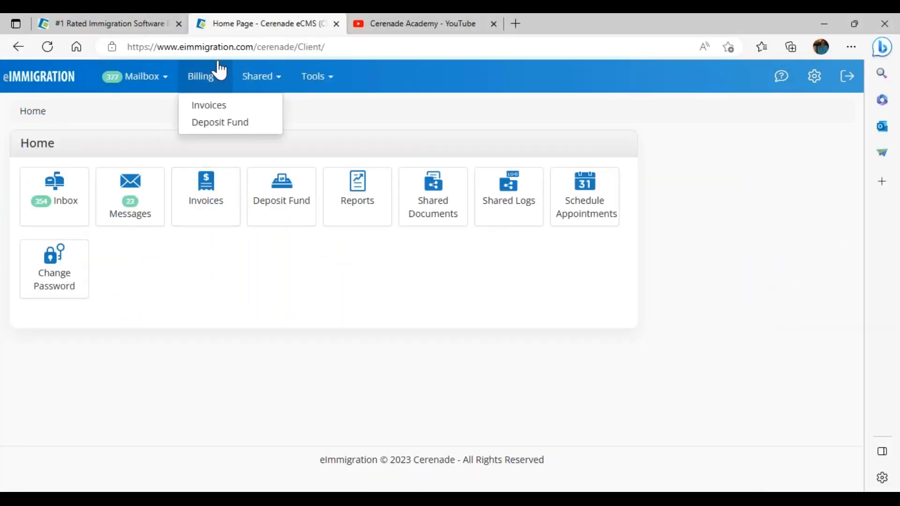
- Log out of the client portal and try logging in with the client's username
{"action": "left_click", "coordinate": [842, 85]}
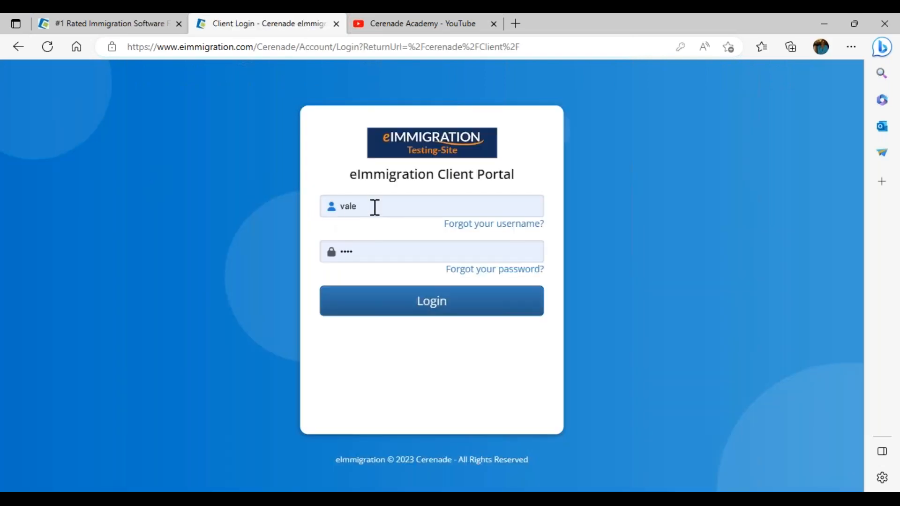
{"action": "left_click", "coordinate": [375, 207]}
{"action": "key", "text": "ctrl+a"}
{"action": "type", "text": "jorg"}
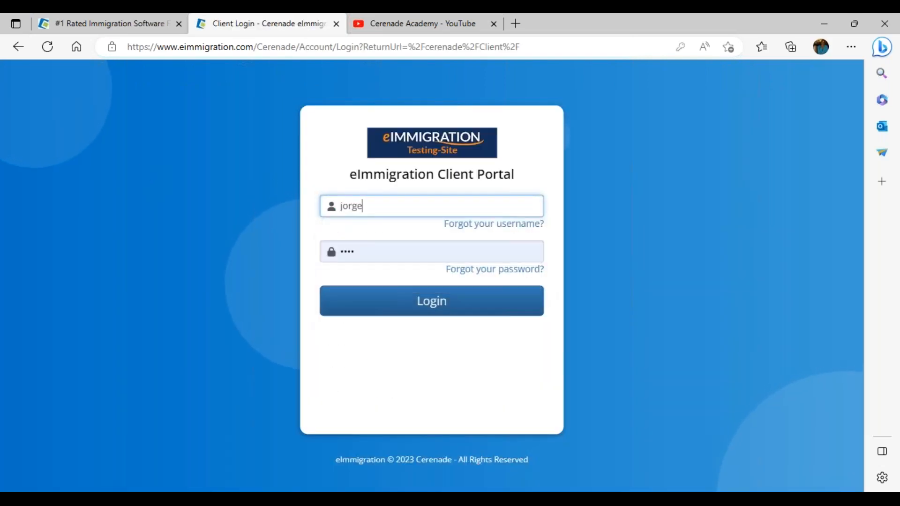
{"action": "type", "text": "e_test123"}
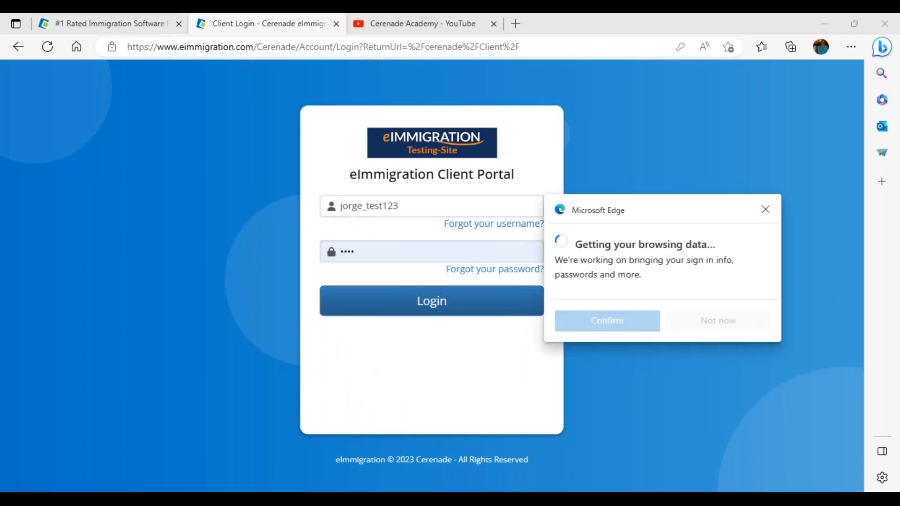
{"action": "left_click", "coordinate": [765, 213]}
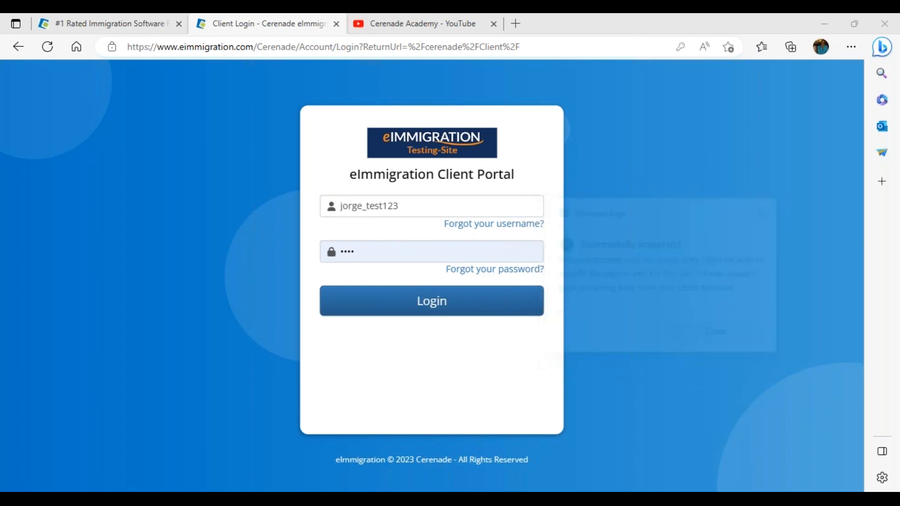
{"action": "left_click", "coordinate": [381, 307]}
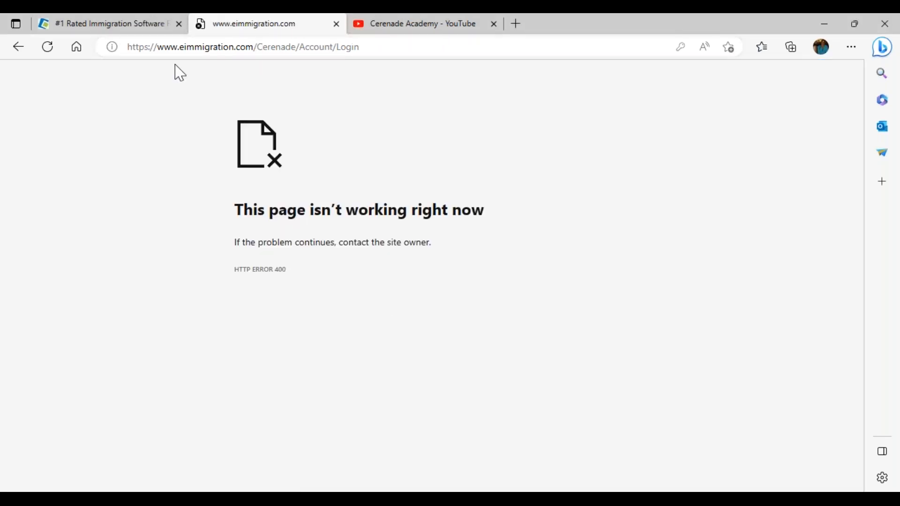
- Go back from the error, sign off the open session, and re-enter the client's username
{"action": "left_click", "coordinate": [18, 47]}
{"action": "left_click", "coordinate": [256, 47]}
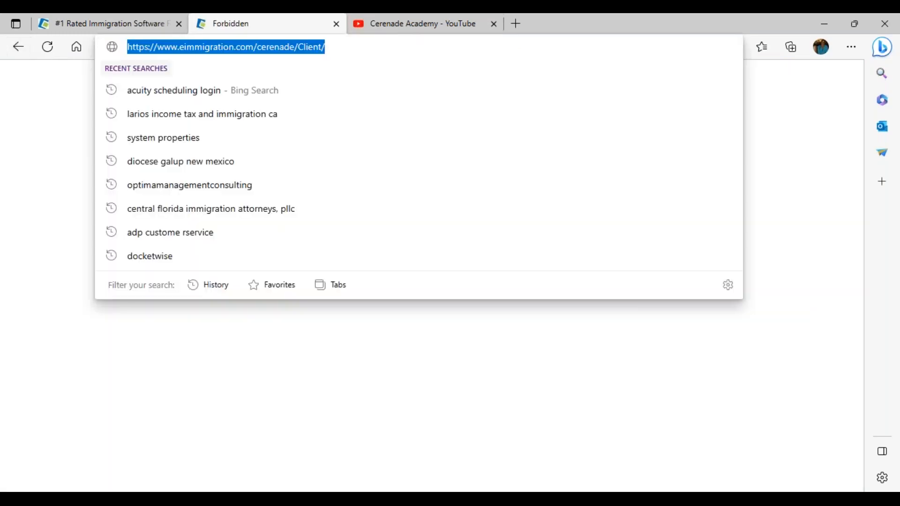
{"action": "left_click", "coordinate": [693, 197]}
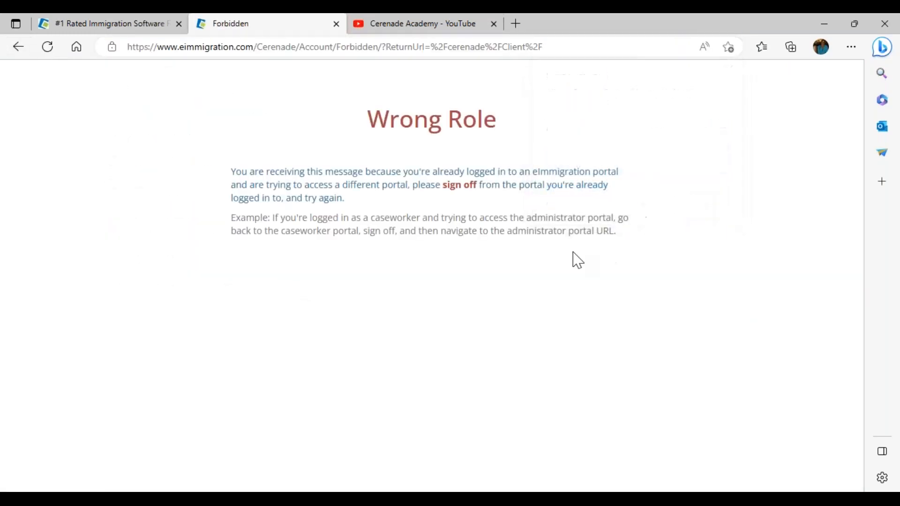
{"action": "left_click", "coordinate": [470, 187]}
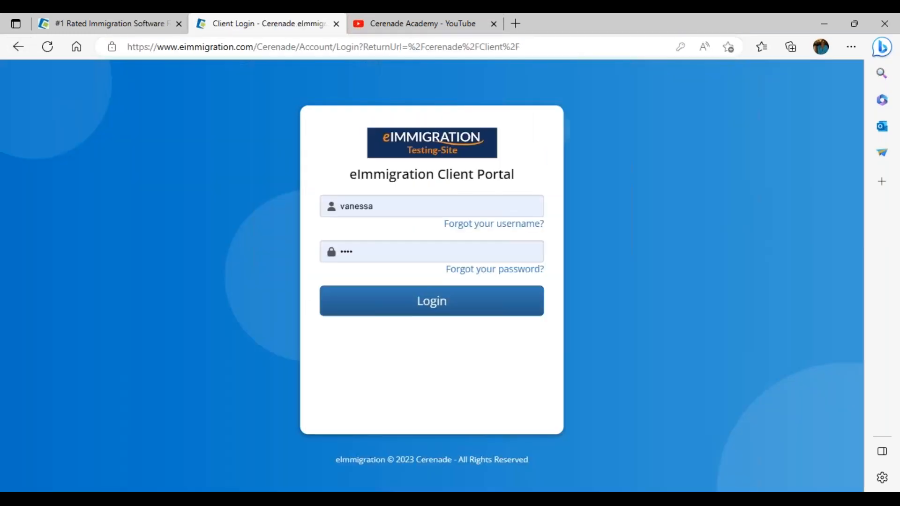
{"action": "left_click", "coordinate": [373, 206]}
{"action": "double_click", "coordinate": [378, 206]}
{"action": "type", "text": "jorge"}
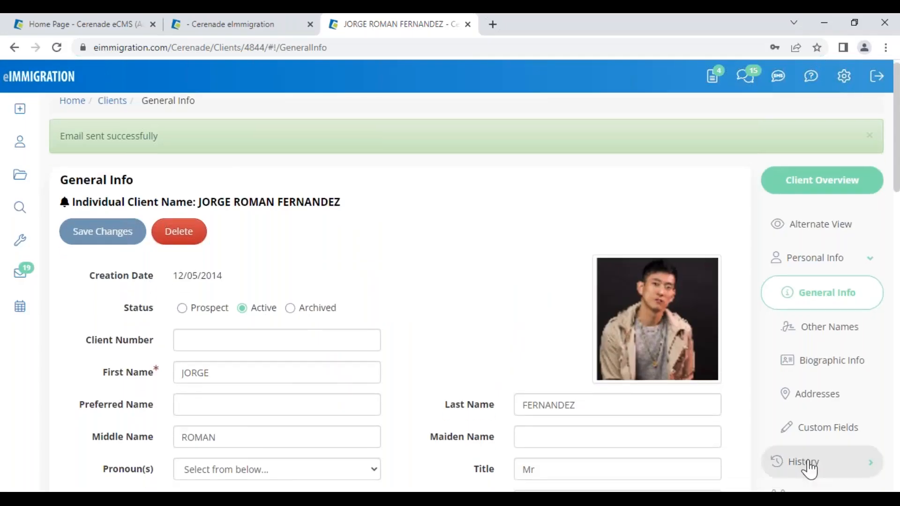
{"action": "scroll", "coordinate": [806, 461], "scroll_direction": "down", "scroll_amount": 7}
- Log back into the caseworker portal, dismiss the system message, and open the client's Client-Access page
{"action": "scroll", "coordinate": [806, 453], "scroll_direction": "up", "scroll_amount": 7}
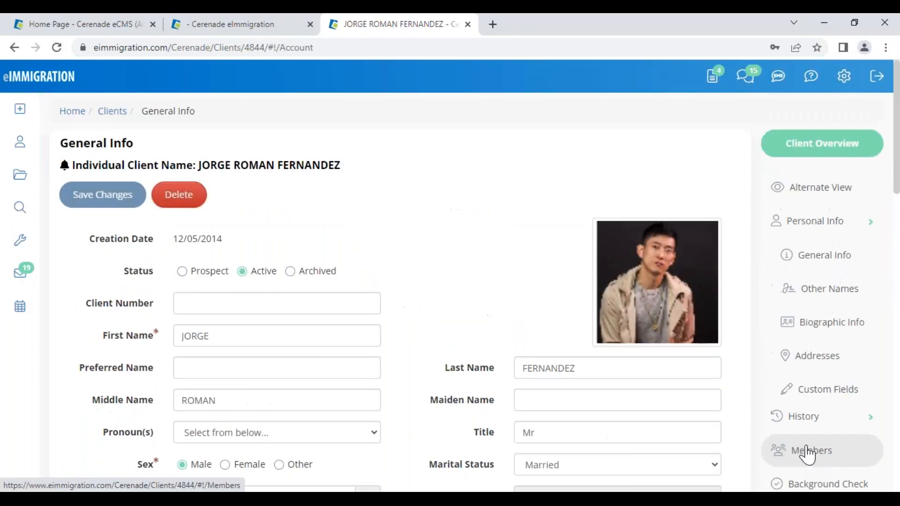
{"action": "scroll", "coordinate": [793, 448], "scroll_direction": "down", "scroll_amount": 7}
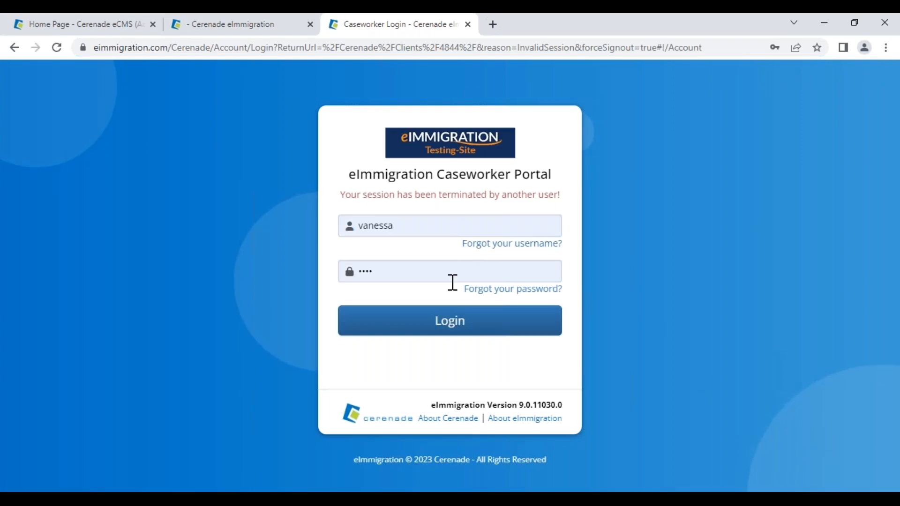
{"action": "left_click", "coordinate": [456, 330]}
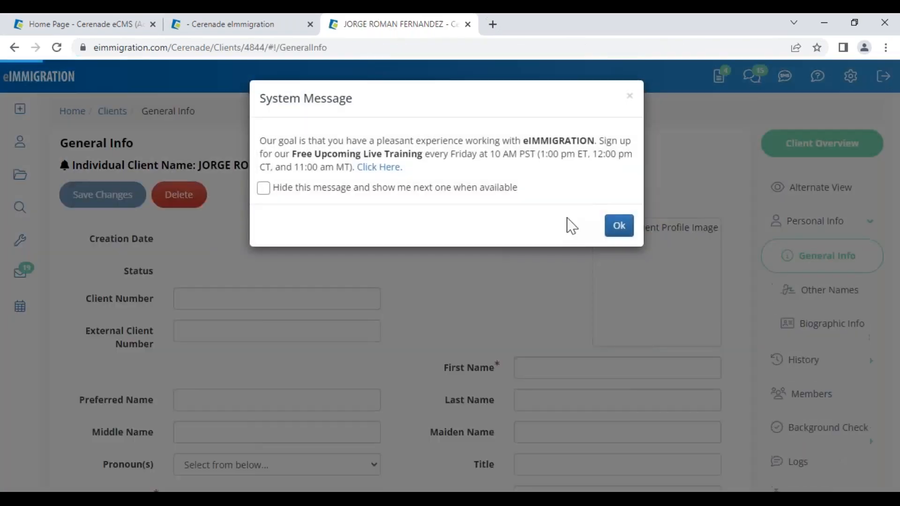
{"action": "left_click", "coordinate": [620, 232]}
{"action": "scroll", "coordinate": [837, 380], "scroll_direction": "down", "scroll_amount": 2}
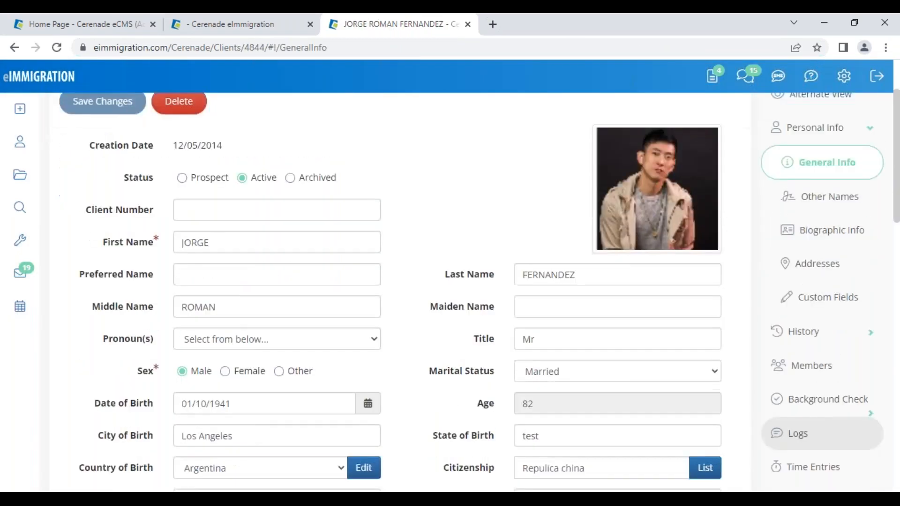
{"action": "scroll", "coordinate": [824, 418], "scroll_direction": "down", "scroll_amount": 5}
{"action": "left_click", "coordinate": [824, 417]}
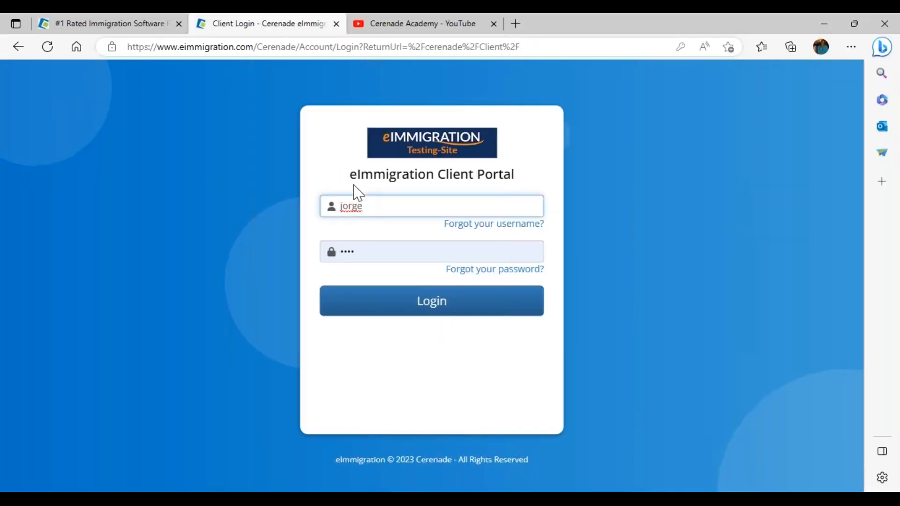
{"action": "left_click", "coordinate": [378, 210]}
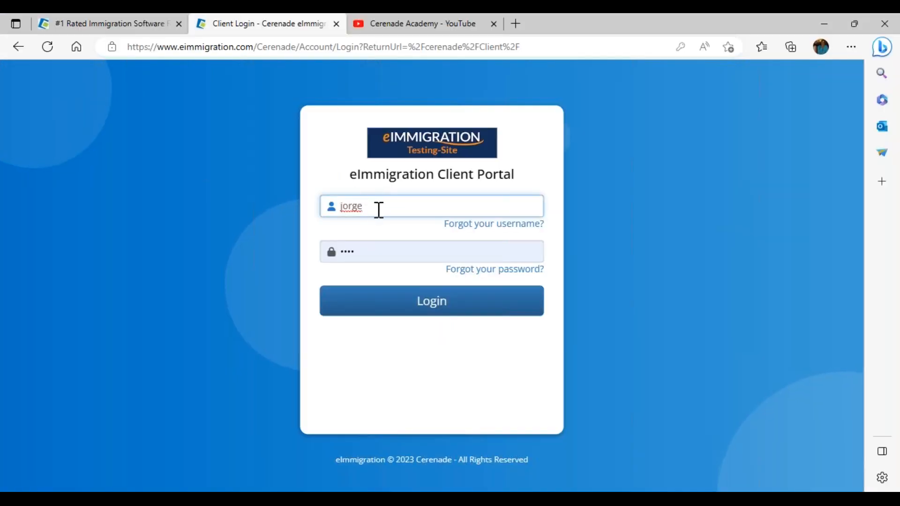
- Finish the client's username, enter the password, and log in to the client portal
{"action": "type", "text": "_test123"}
{"action": "key", "text": "Tab"}
{"action": "type", "text": "123"}
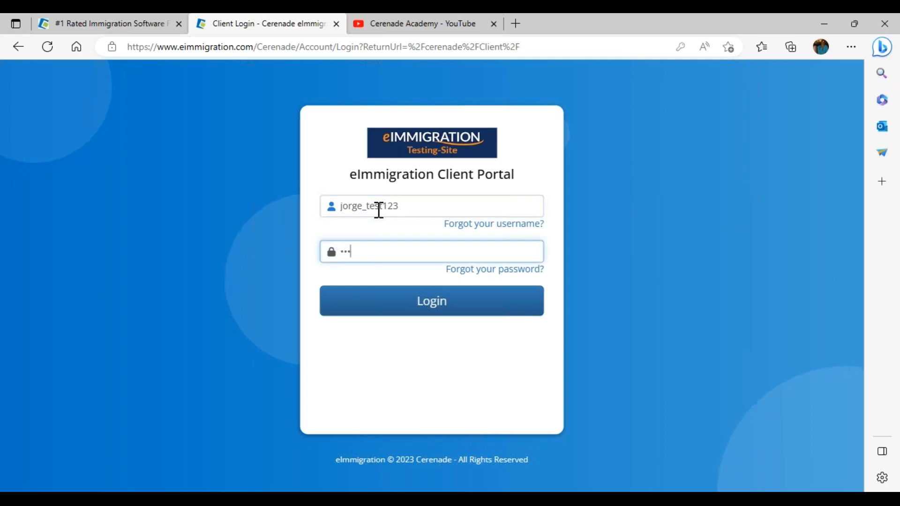
{"action": "left_click", "coordinate": [491, 305]}
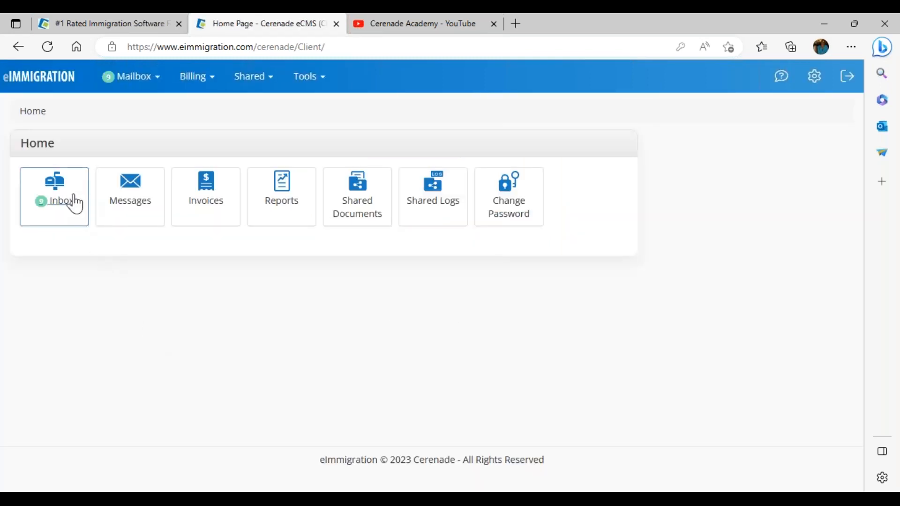
- Open the mailbox Inbox and open the FULL N-400 Intake Form for editing
{"action": "left_click", "coordinate": [61, 206]}
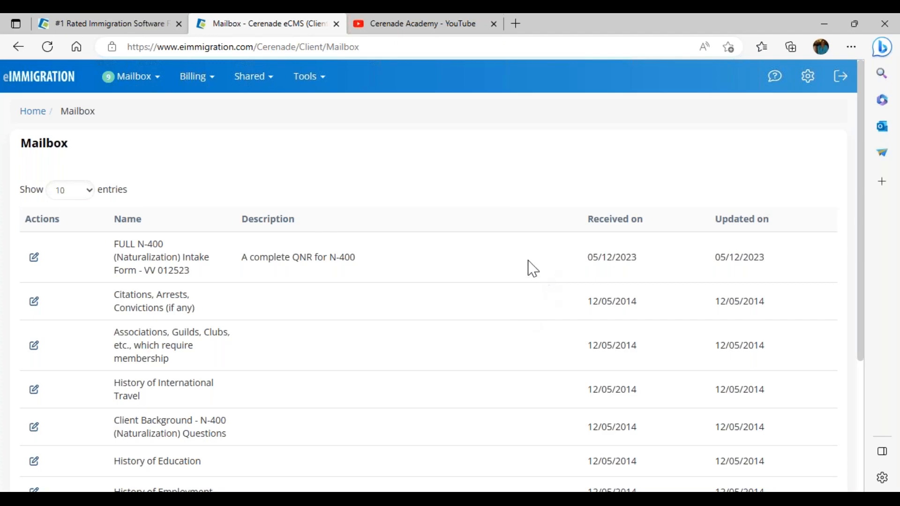
{"action": "left_click", "coordinate": [34, 258]}
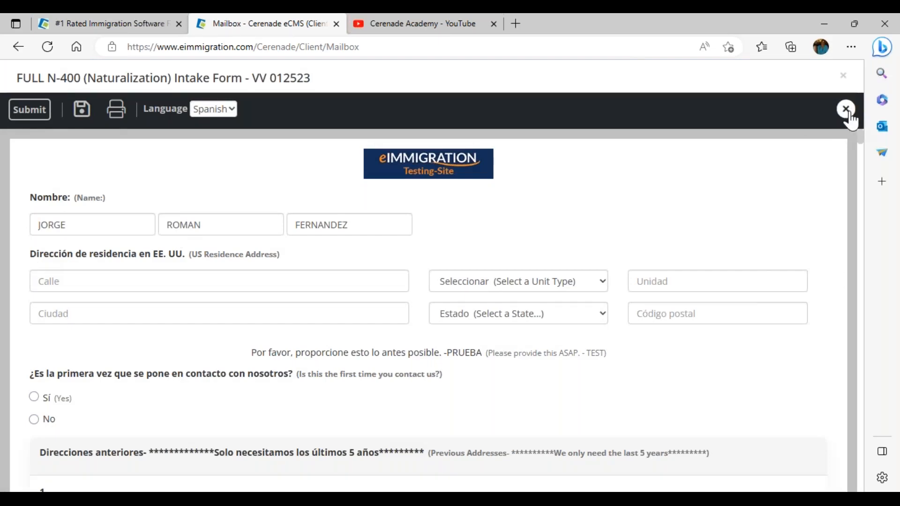
{"action": "left_click", "coordinate": [839, 109]}
{"action": "left_click_drag", "start_coordinate": [622, 302], "coordinate": [638, 307]}
{"action": "left_click", "coordinate": [628, 307]}
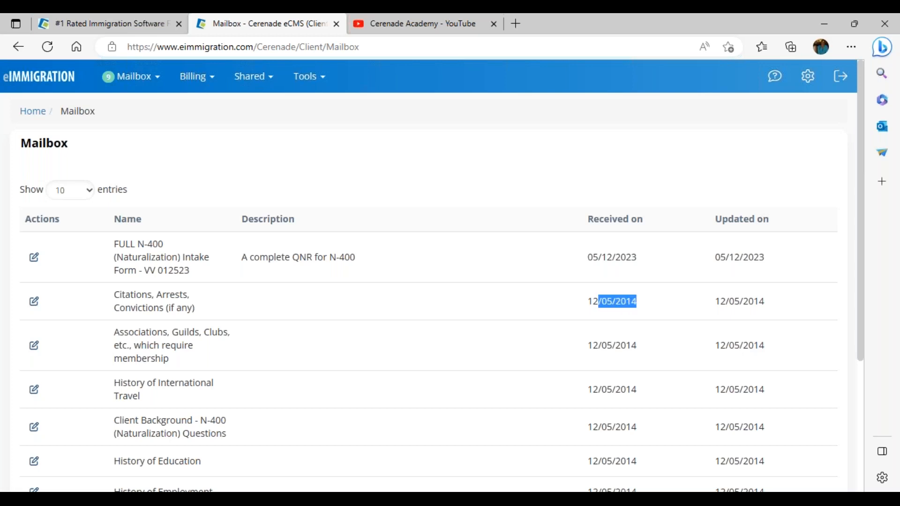
{"action": "left_click", "coordinate": [182, 164]}
{"action": "left_click_drag", "start_coordinate": [638, 300], "coordinate": [586, 307]}
{"action": "left_click", "coordinate": [462, 182]}
{"action": "left_click", "coordinate": [34, 258]}
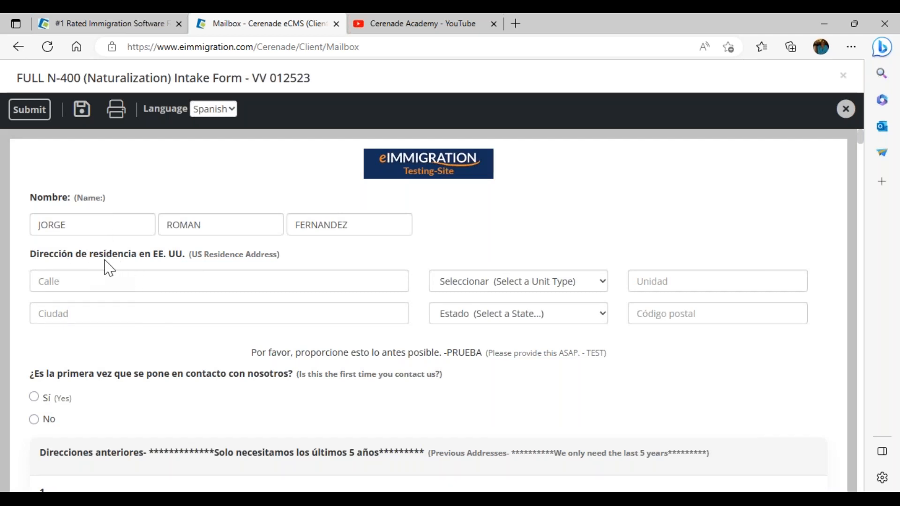
- Enter the US address 123 test avenue, Los Angeles, California, zip 95452
{"action": "left_click", "coordinate": [97, 283]}
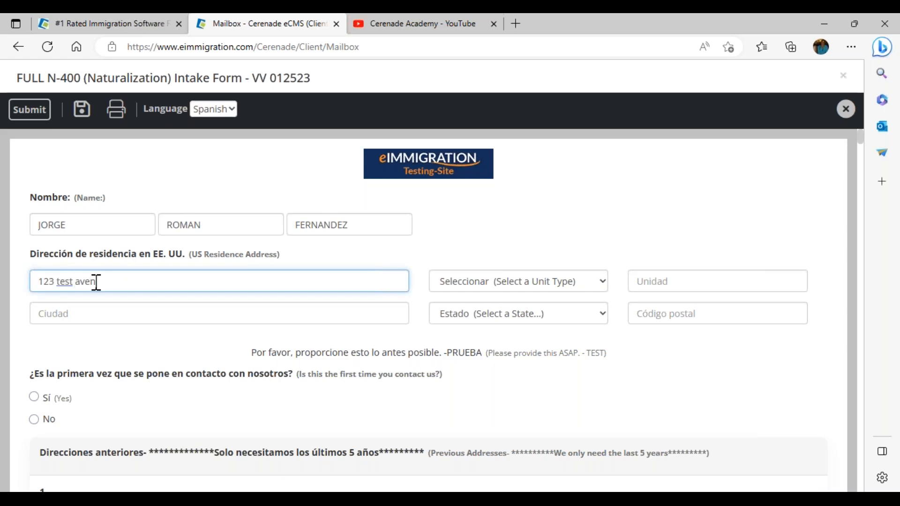
{"action": "left_click", "coordinate": [132, 312]}
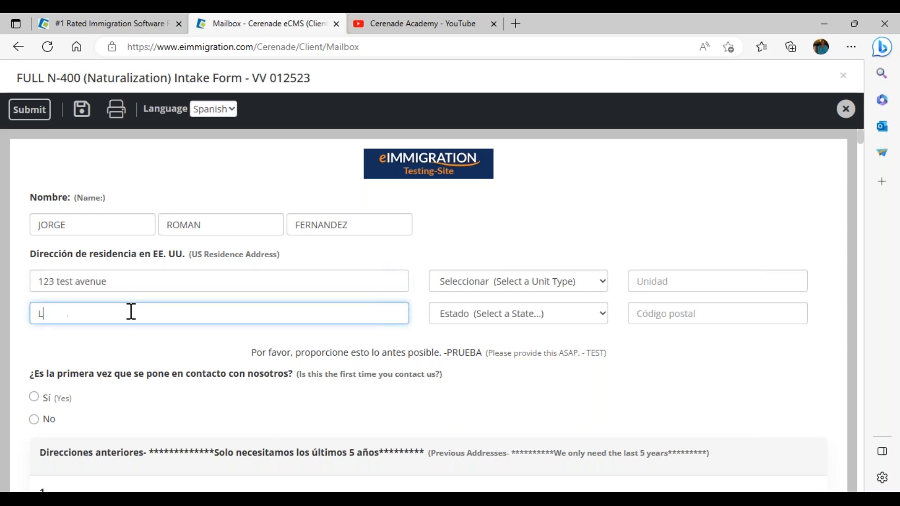
{"action": "key", "text": "Tab"}
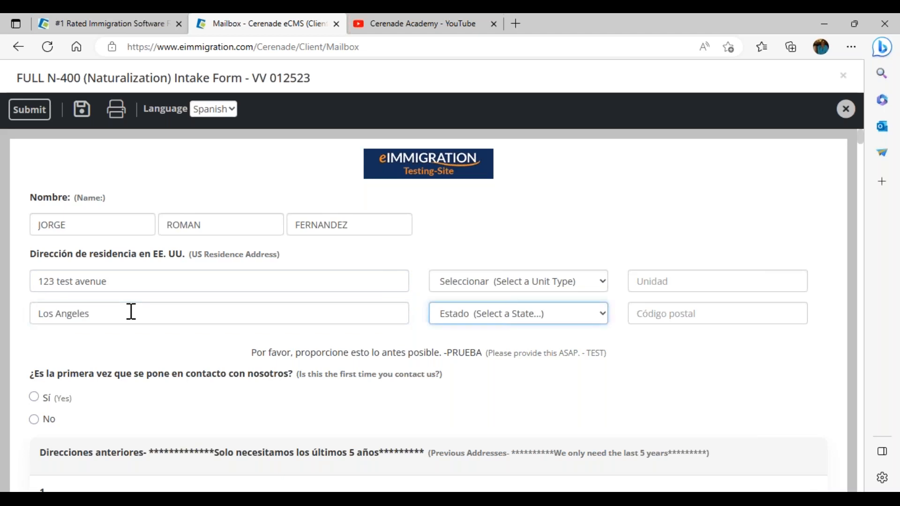
{"action": "key", "text": "c"}
{"action": "left_click", "coordinate": [674, 312]}
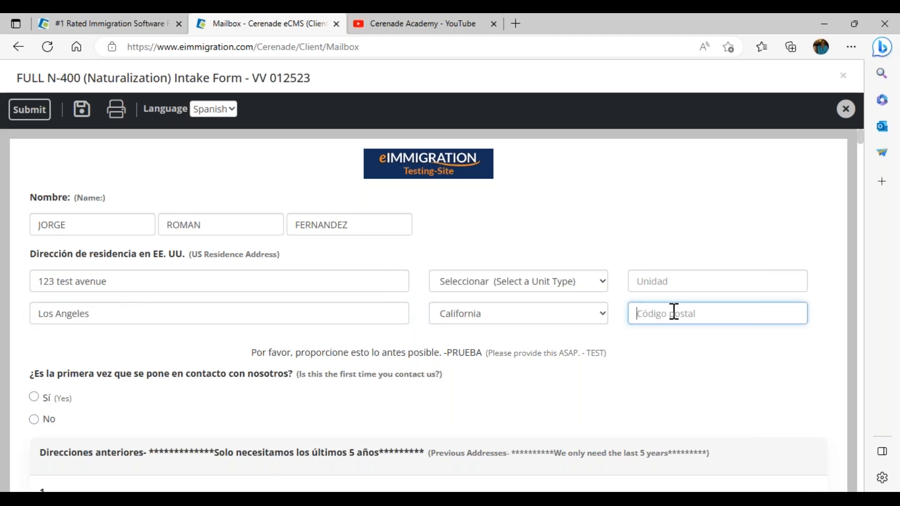
{"action": "type", "text": "95452"}
- Answer Yes to first-time contact, type 'test' for how they heard of the firm, and submit
{"action": "left_click", "coordinate": [37, 399]}
{"action": "scroll", "coordinate": [118, 442], "scroll_direction": "down", "scroll_amount": 1}
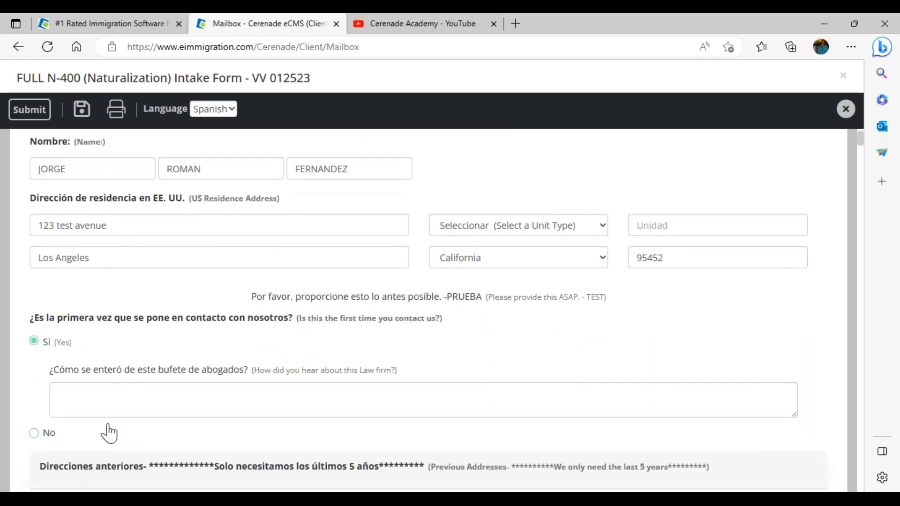
{"action": "left_click", "coordinate": [218, 404]}
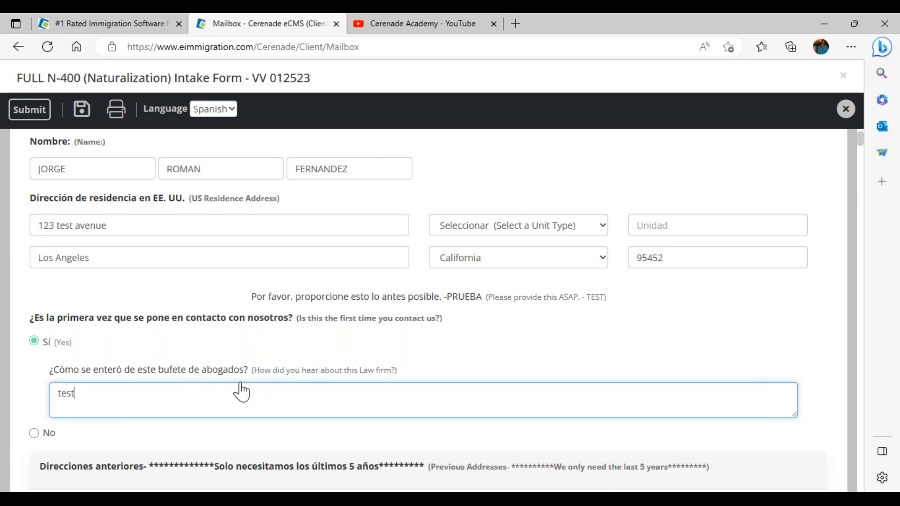
{"action": "scroll", "coordinate": [238, 432], "scroll_direction": "down", "scroll_amount": 1}
{"action": "scroll", "coordinate": [238, 432], "scroll_direction": "down", "scroll_amount": 1}
{"action": "left_click_drag", "start_coordinate": [215, 359], "coordinate": [424, 363]}
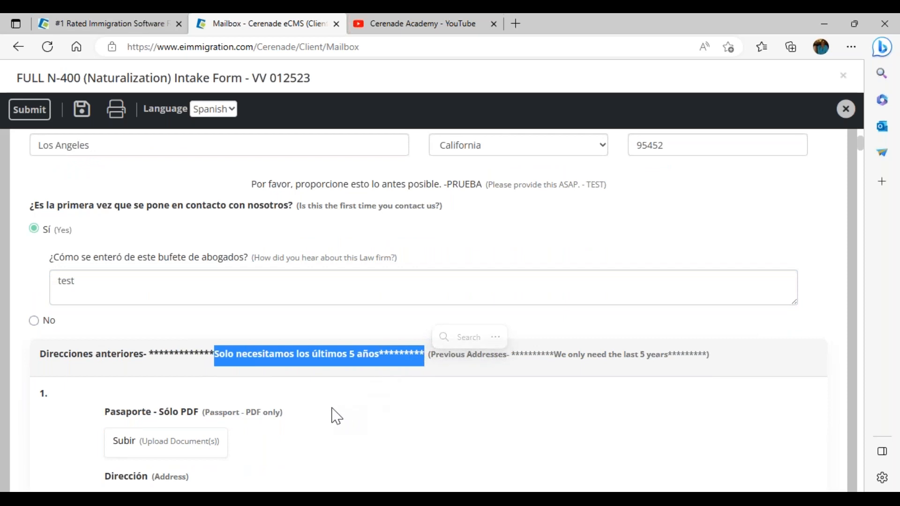
{"action": "scroll", "coordinate": [337, 416], "scroll_direction": "down", "scroll_amount": 1}
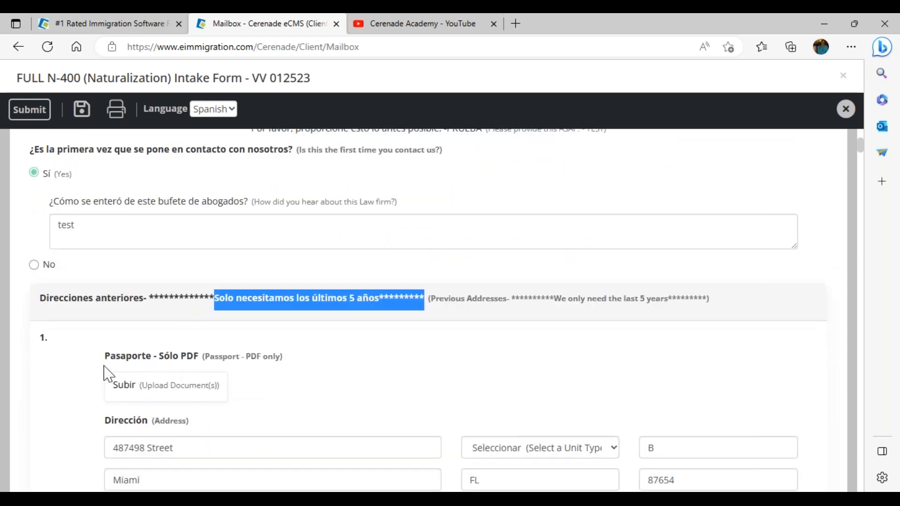
{"action": "left_click_drag", "start_coordinate": [105, 359], "coordinate": [210, 366]}
{"action": "left_click", "coordinate": [352, 393]}
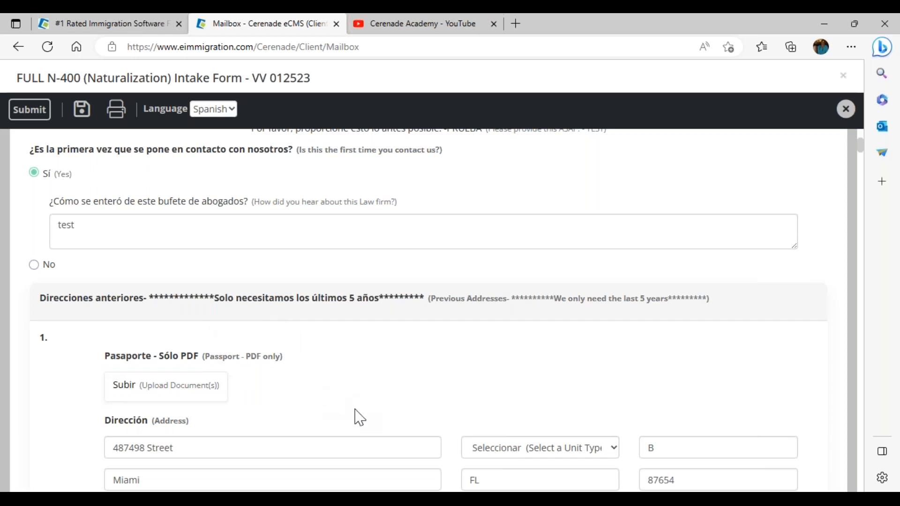
{"action": "scroll", "coordinate": [279, 264], "scroll_direction": "up", "scroll_amount": 4}
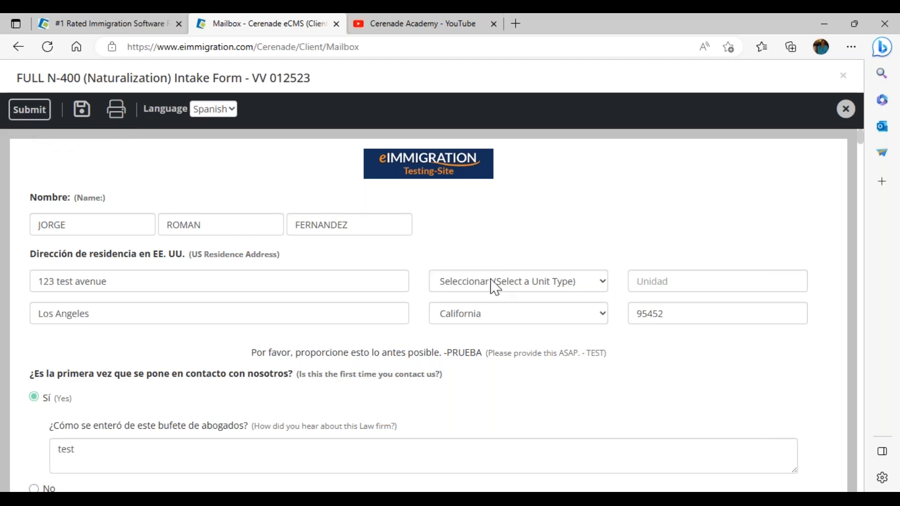
{"action": "left_click", "coordinate": [39, 112]}
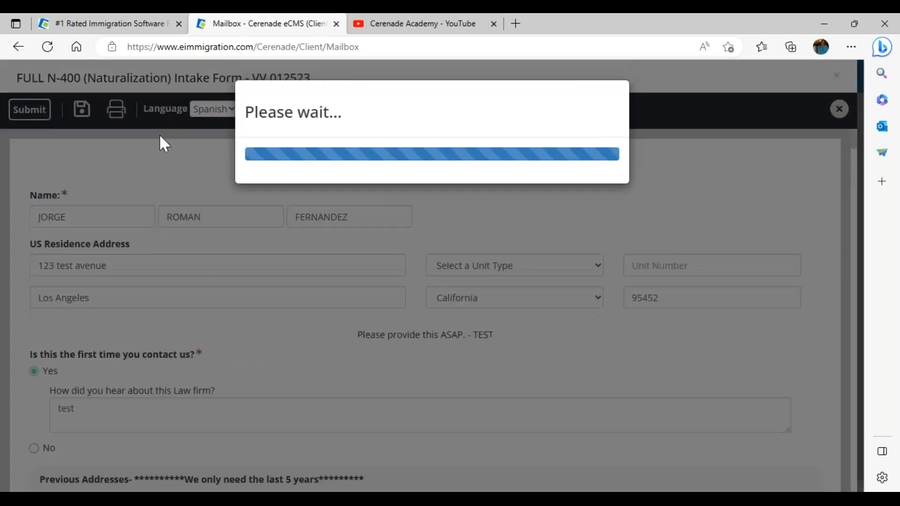
- Confirm the submission alert, close the Next Questionnaire/Form prompt, and return to the firm dashboard
{"action": "left_click", "coordinate": [538, 123]}
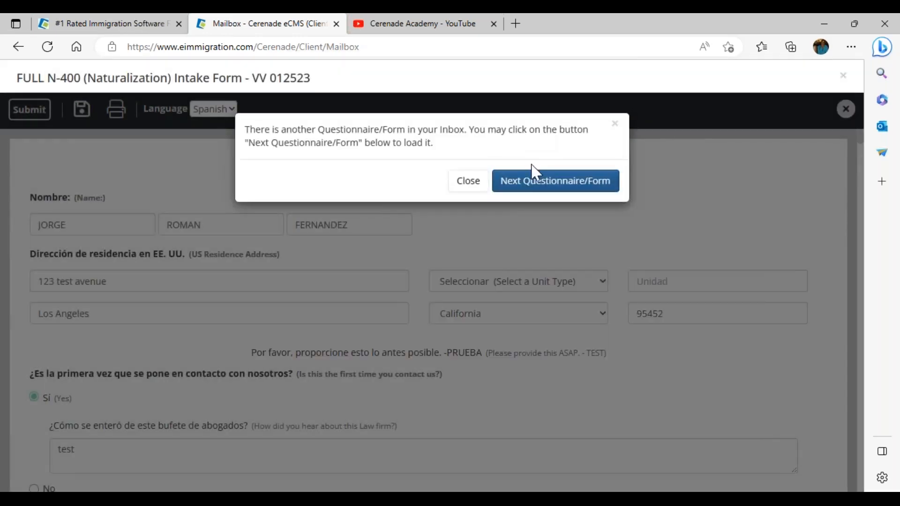
{"action": "left_click", "coordinate": [478, 178]}
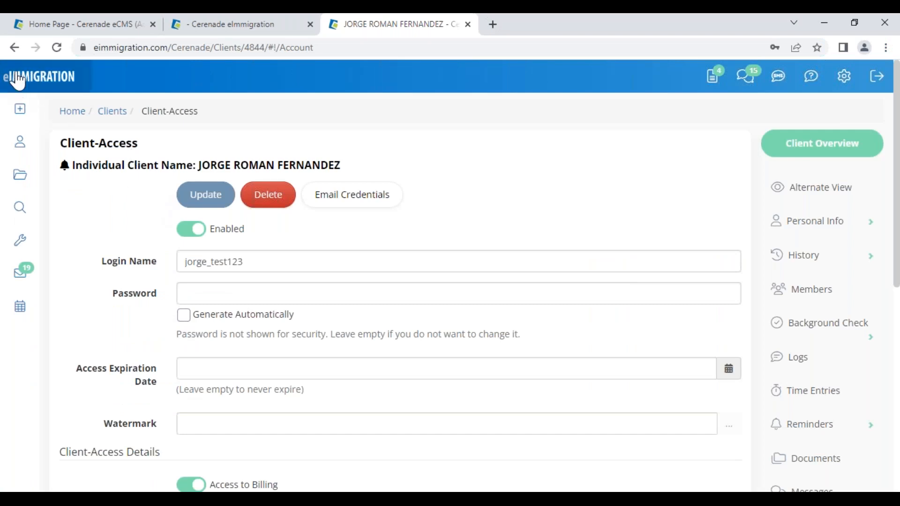
{"action": "left_click", "coordinate": [16, 79]}
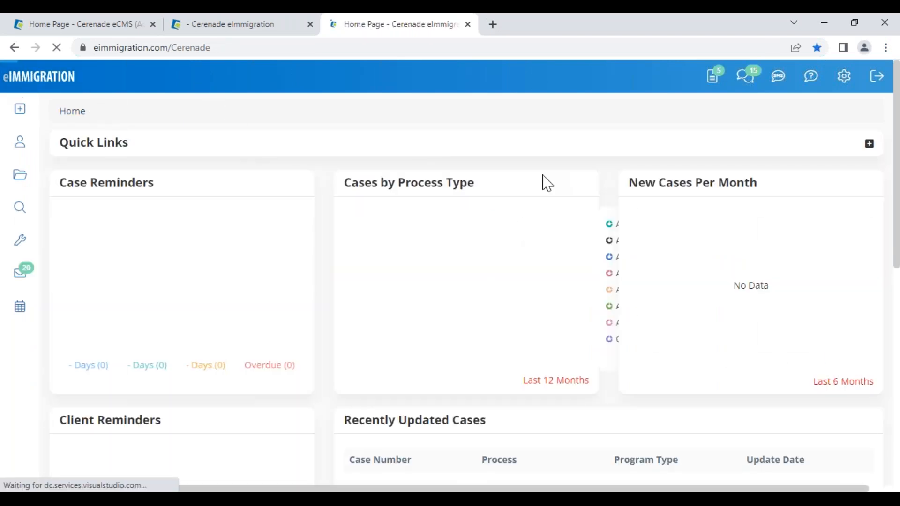
- In the firm's questionnaire Inbox, open the first-row FULL N-400 submission via Select > Open
{"action": "left_click", "coordinate": [713, 81]}
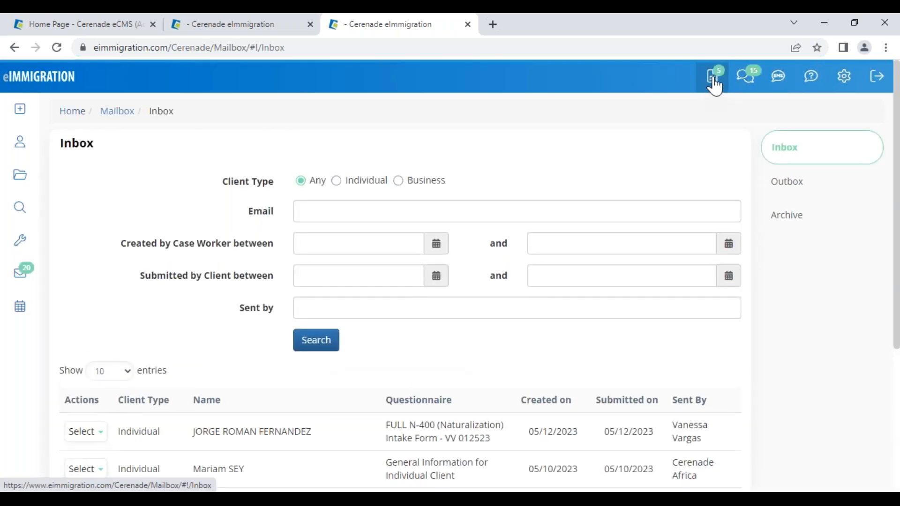
{"action": "scroll", "coordinate": [241, 395], "scroll_direction": "down", "scroll_amount": 2}
{"action": "left_click_drag", "start_coordinate": [195, 373], "coordinate": [315, 376]}
{"action": "left_click_drag", "start_coordinate": [386, 360], "coordinate": [498, 383]}
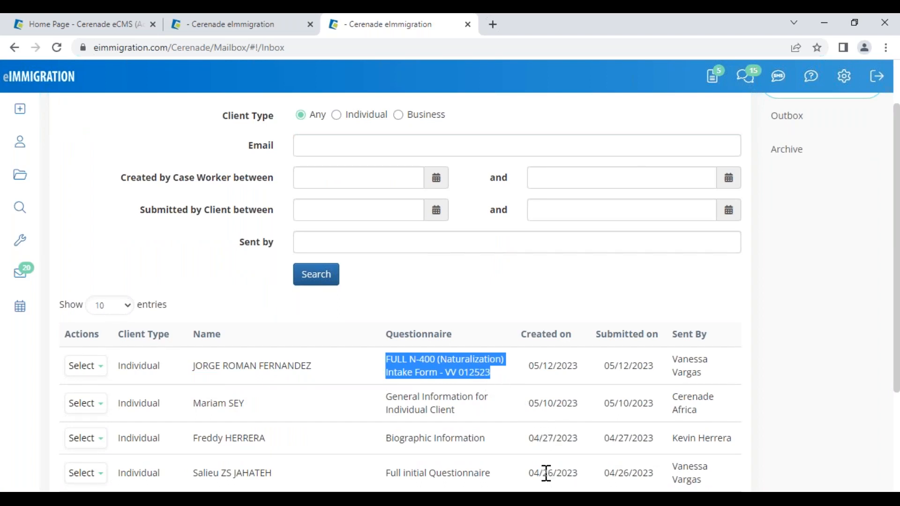
{"action": "left_click_drag", "start_coordinate": [541, 473], "coordinate": [587, 483]}
{"action": "left_click", "coordinate": [610, 365]}
{"action": "left_click_drag", "start_coordinate": [605, 365], "coordinate": [743, 444]}
{"action": "left_click", "coordinate": [702, 373]}
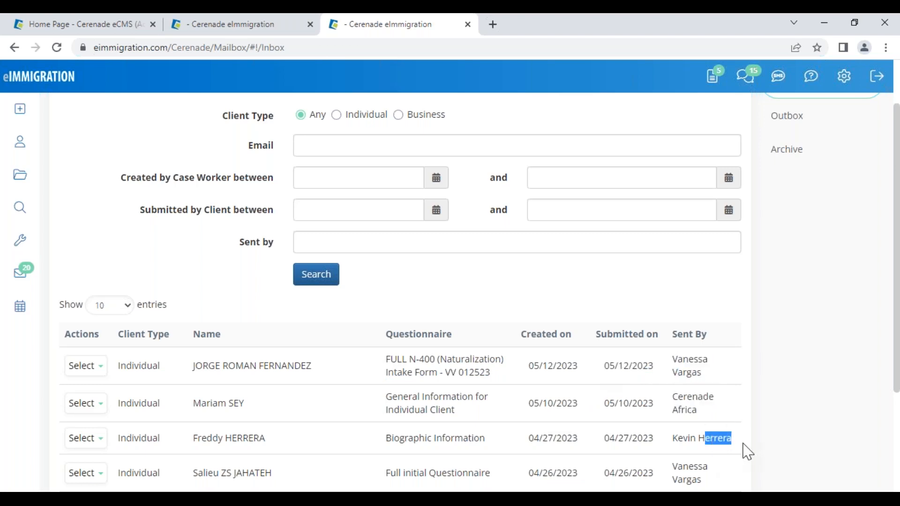
{"action": "left_click", "coordinate": [204, 270]}
{"action": "left_click", "coordinate": [94, 370]}
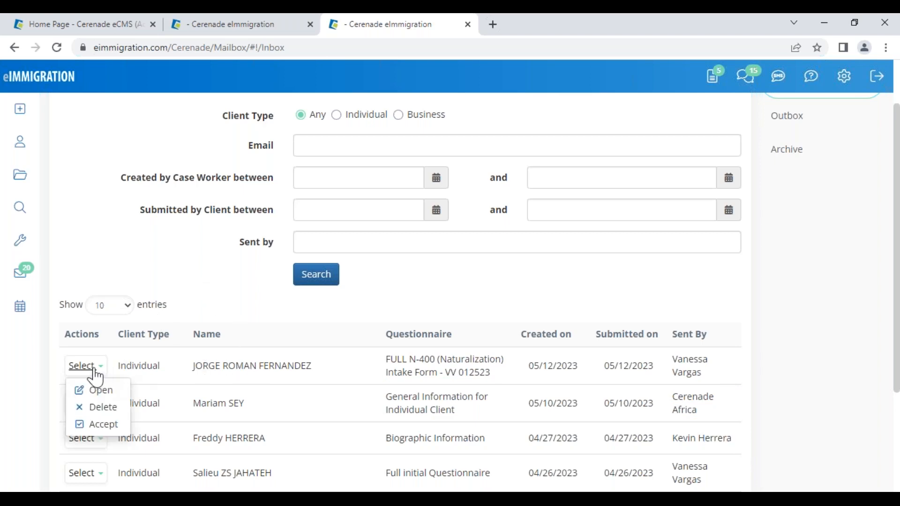
{"action": "left_click", "coordinate": [109, 392]}
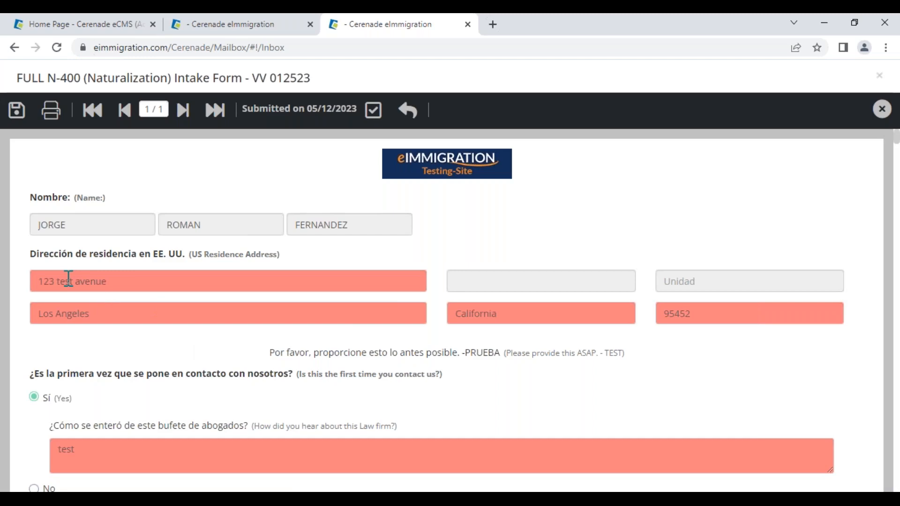
- Check the street address's original value, accept the questionnaire, and dismiss the alert
{"action": "scroll", "coordinate": [225, 446], "scroll_direction": "down", "scroll_amount": 3}
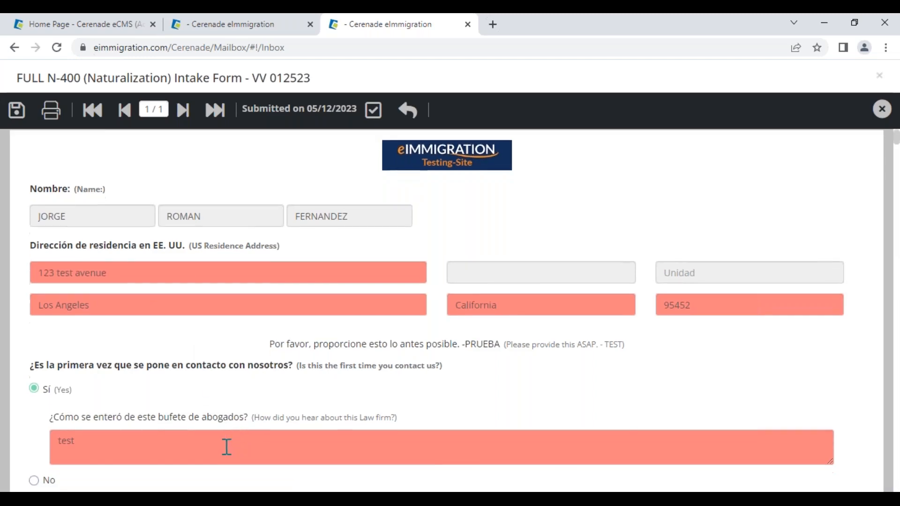
{"action": "scroll", "coordinate": [155, 255], "scroll_direction": "down", "scroll_amount": 1}
{"action": "scroll", "coordinate": [155, 255], "scroll_direction": "up", "scroll_amount": 4}
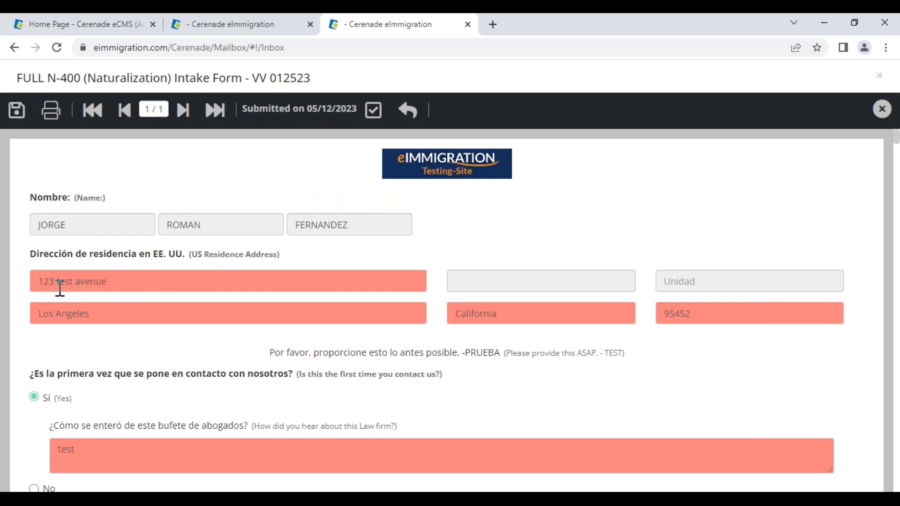
{"action": "left_click", "coordinate": [95, 281]}
{"action": "left_click_drag", "start_coordinate": [52, 137], "coordinate": [170, 145]}
{"action": "left_click", "coordinate": [168, 143]}
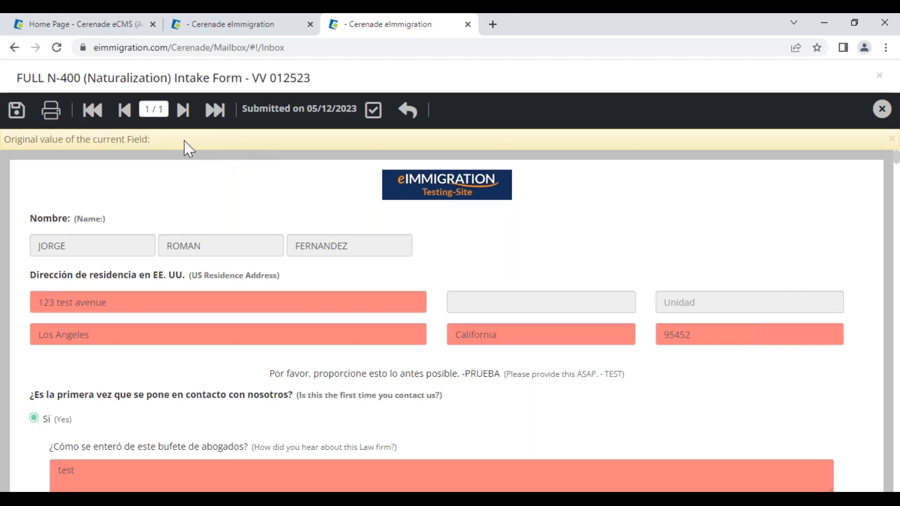
{"action": "left_click", "coordinate": [376, 117]}
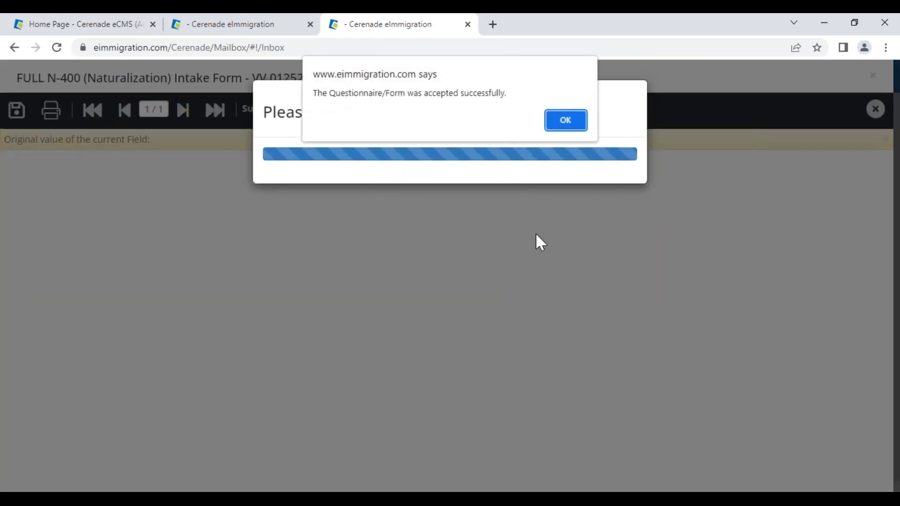
{"action": "left_click", "coordinate": [565, 123]}
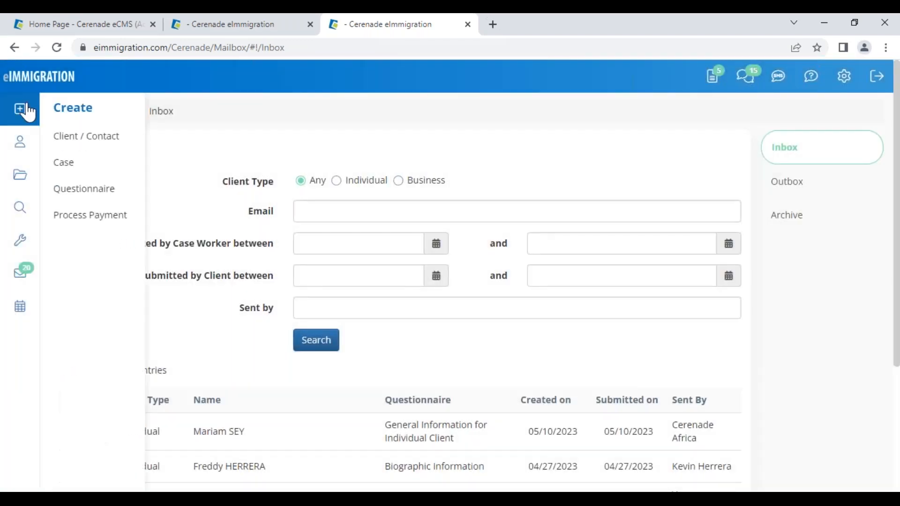
- Open the top client in the home dashboard's Recently Updated Clients list
{"action": "left_click", "coordinate": [20, 84]}
{"action": "scroll", "coordinate": [224, 371], "scroll_direction": "down", "scroll_amount": 7}
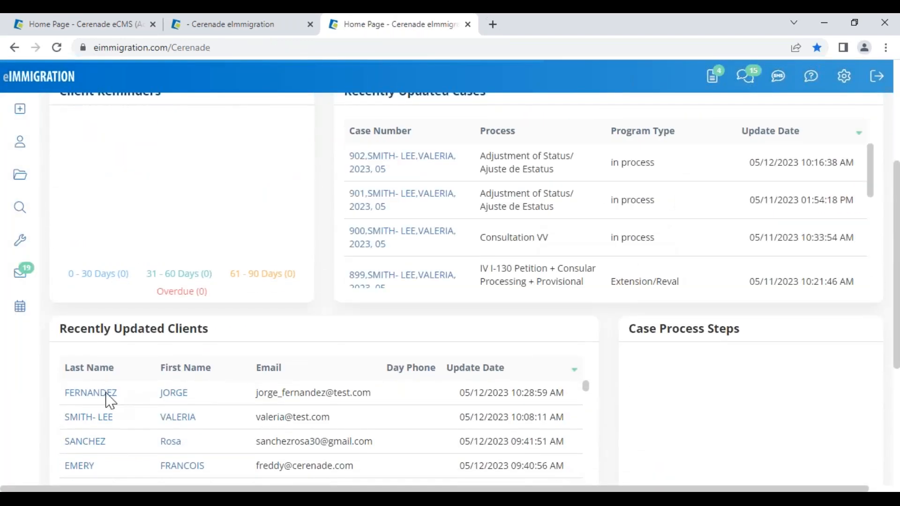
{"action": "left_click_drag", "start_coordinate": [60, 334], "coordinate": [217, 336]}
{"action": "left_click", "coordinate": [233, 339]}
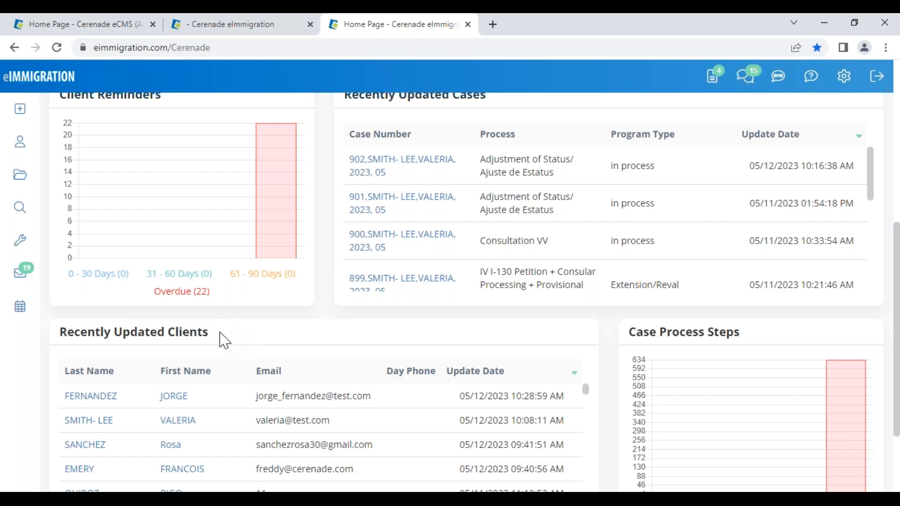
{"action": "left_click", "coordinate": [111, 407]}
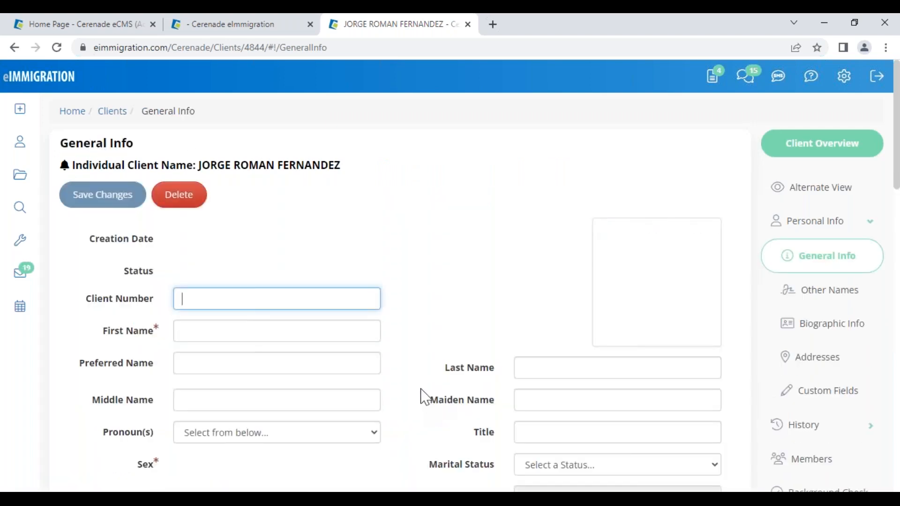
- Under Addresses, fill the Mailing Address via Copy / Move > Copy From US Residence
{"action": "left_click", "coordinate": [837, 366]}
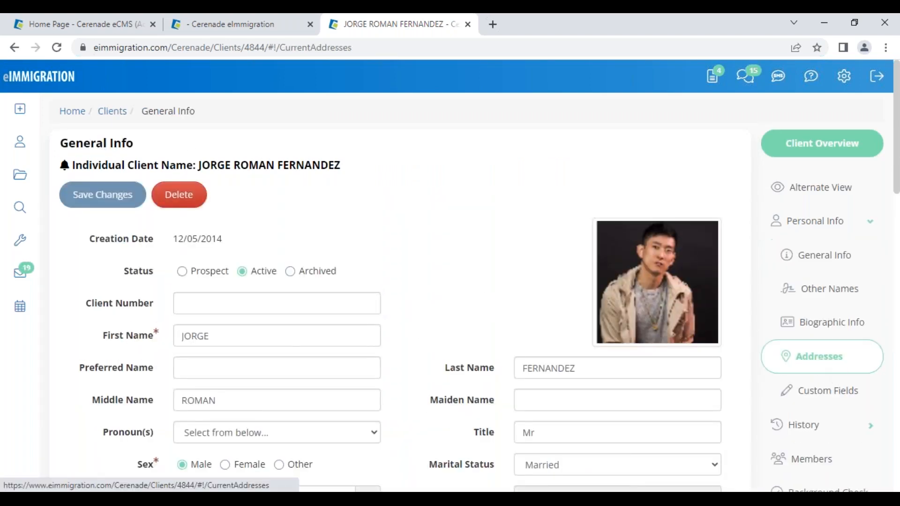
{"action": "left_click_drag", "start_coordinate": [254, 304], "coordinate": [139, 301]}
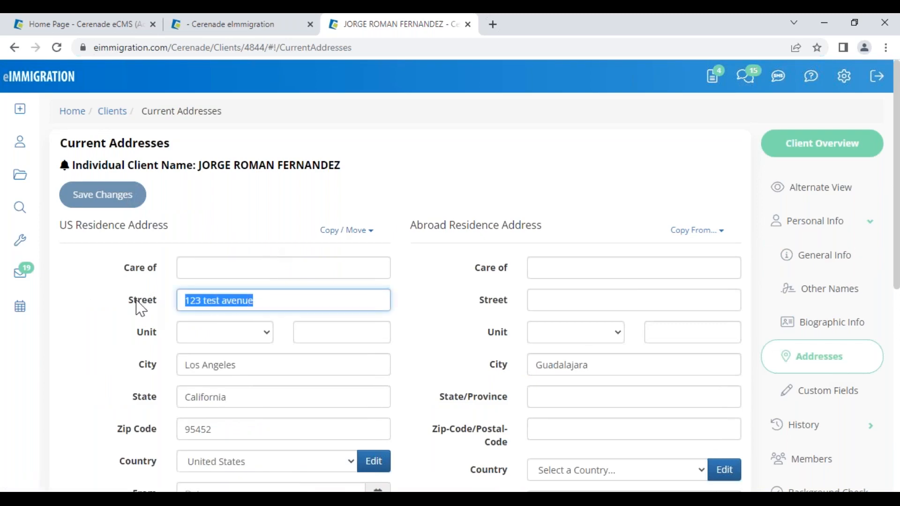
{"action": "scroll", "coordinate": [259, 346], "scroll_direction": "down", "scroll_amount": 5}
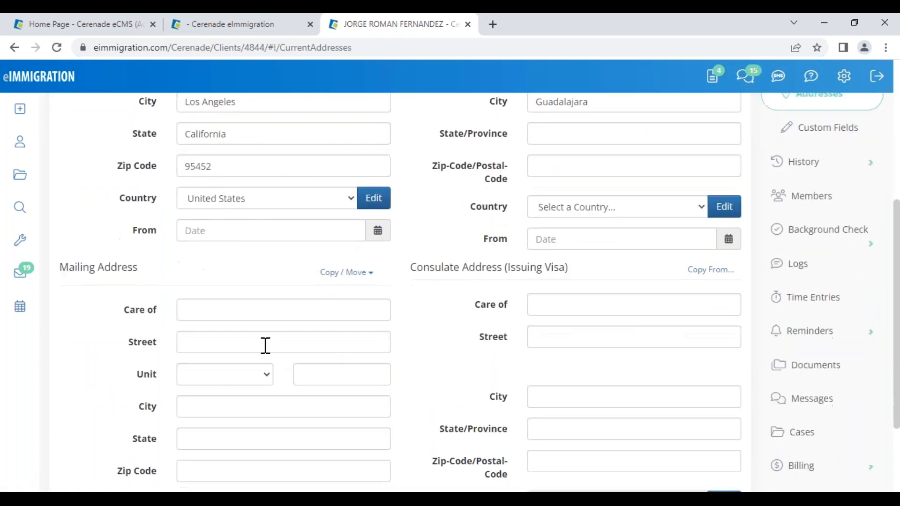
{"action": "scroll", "coordinate": [263, 345], "scroll_direction": "up", "scroll_amount": 5}
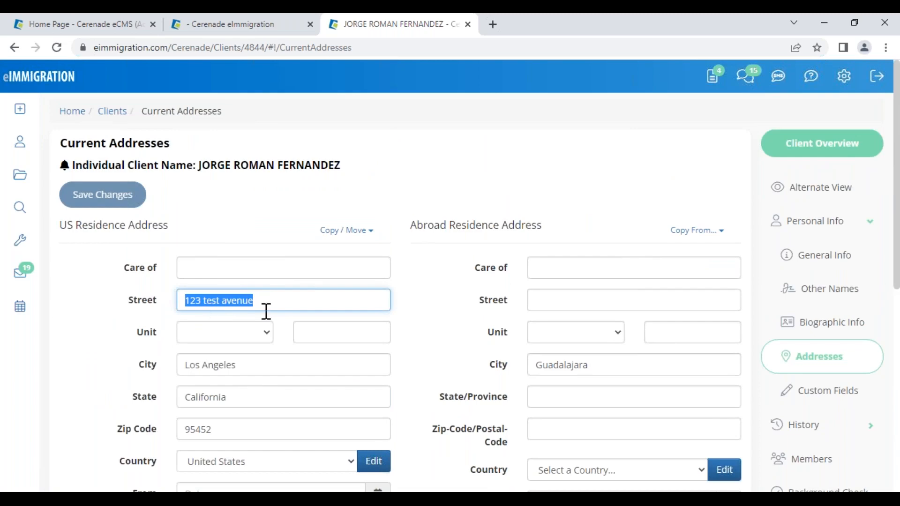
{"action": "scroll", "coordinate": [266, 306], "scroll_direction": "down", "scroll_amount": 6}
{"action": "scroll", "coordinate": [329, 295], "scroll_direction": "up", "scroll_amount": 6}
{"action": "scroll", "coordinate": [366, 314], "scroll_direction": "down", "scroll_amount": 4}
{"action": "left_click", "coordinate": [342, 339]}
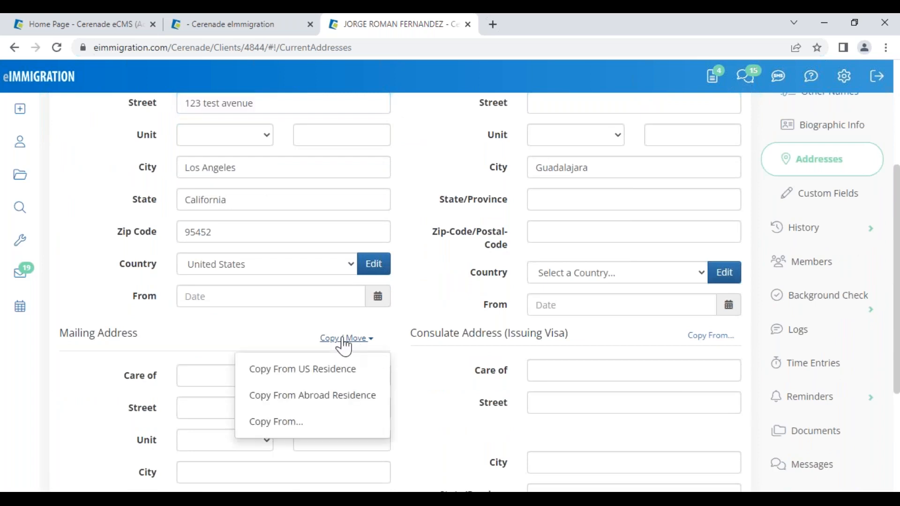
{"action": "left_click", "coordinate": [324, 371]}
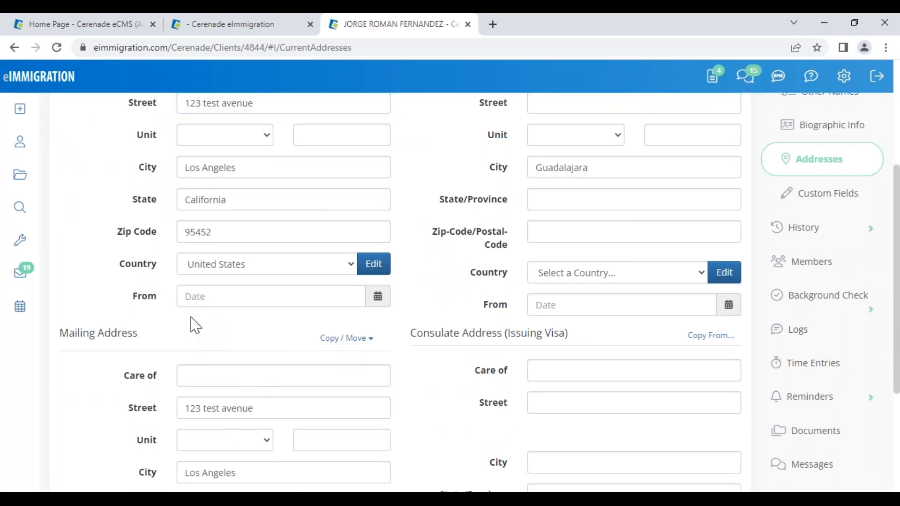
- Save the address changes and close the client's profile tab
{"action": "scroll", "coordinate": [195, 325], "scroll_direction": "up", "scroll_amount": 4}
{"action": "left_click", "coordinate": [115, 201]}
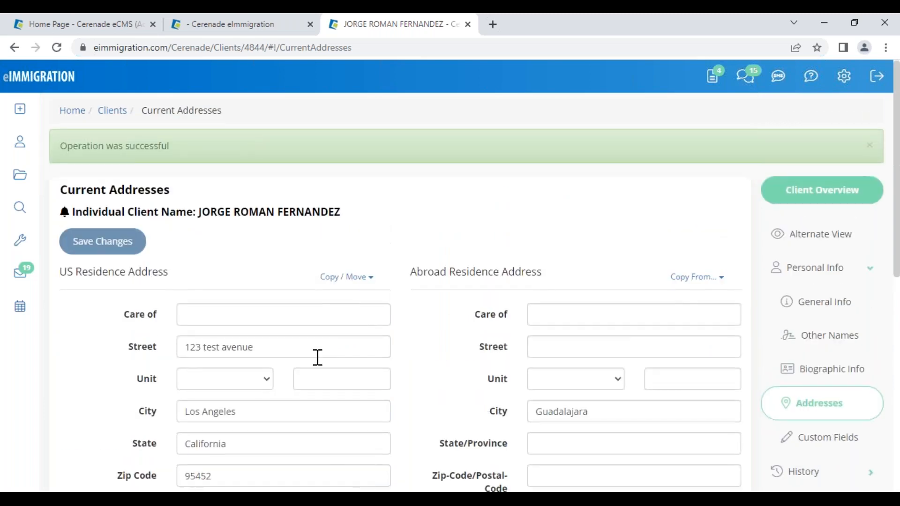
{"action": "scroll", "coordinate": [317, 348], "scroll_direction": "down", "scroll_amount": 5}
{"action": "scroll", "coordinate": [400, 292], "scroll_direction": "up", "scroll_amount": 3}
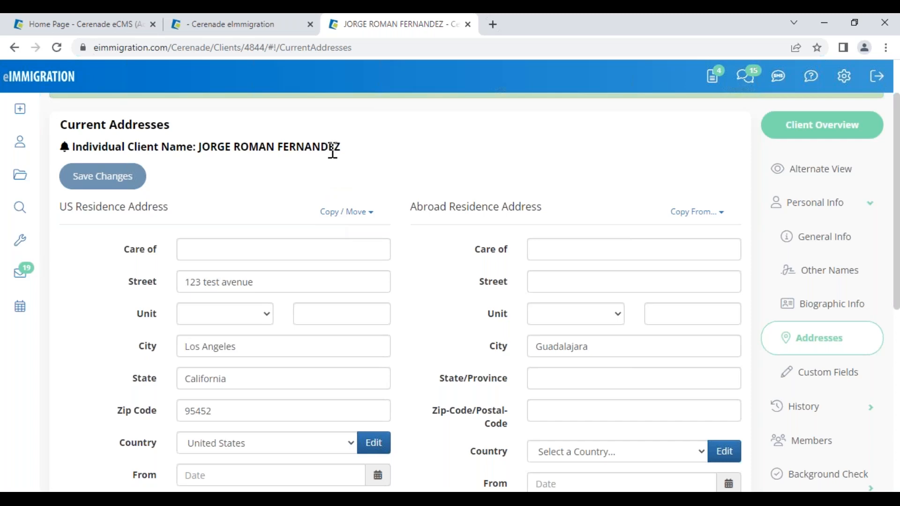
{"action": "left_click", "coordinate": [468, 23]}
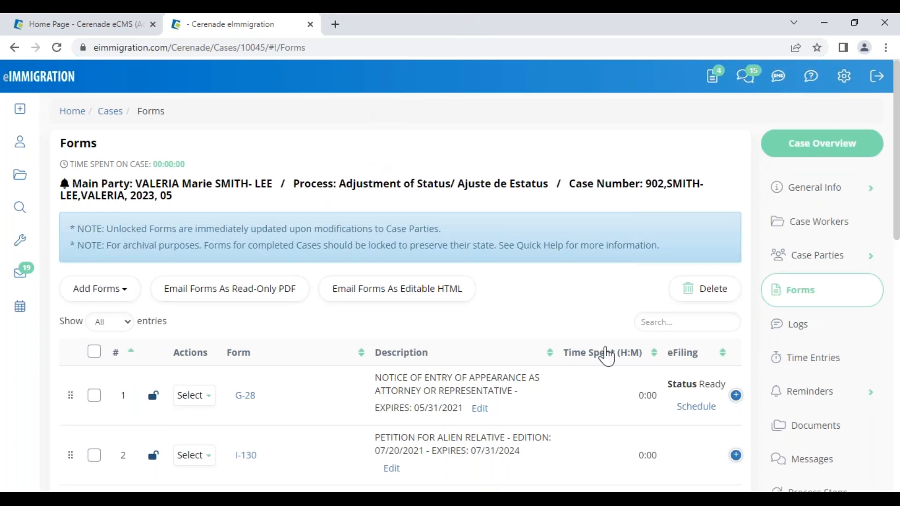
- Open the main party client's Documents and list the Questionnaires/Forms folder with General Information, History of Address and I-485
{"action": "left_click", "coordinate": [237, 185]}
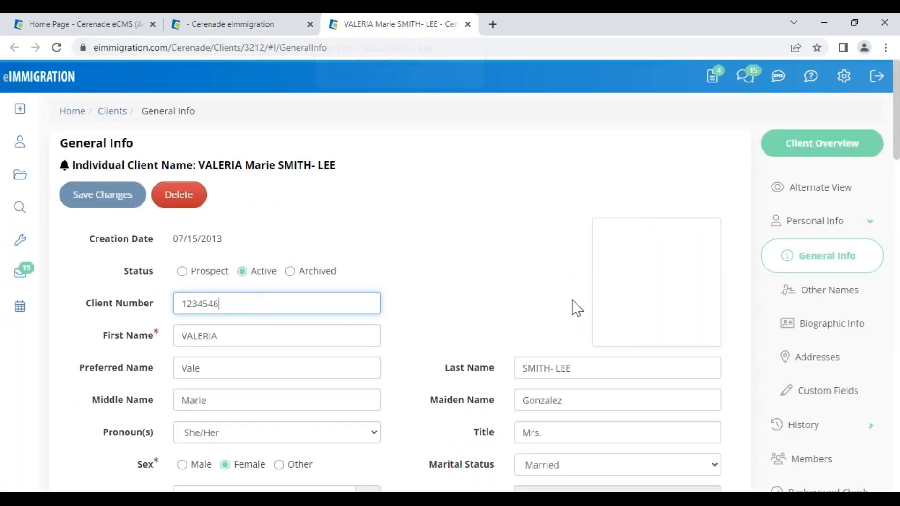
{"action": "scroll", "coordinate": [858, 425], "scroll_direction": "down", "scroll_amount": 4}
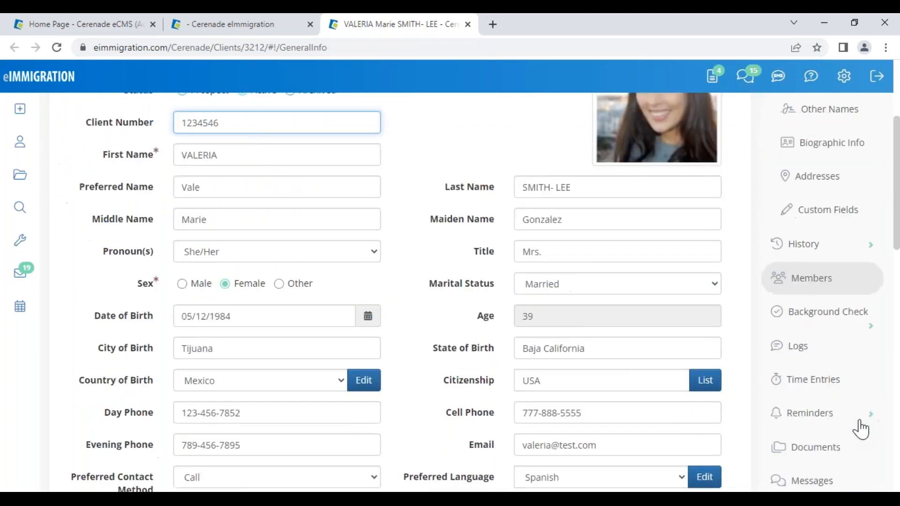
{"action": "left_click", "coordinate": [839, 432]}
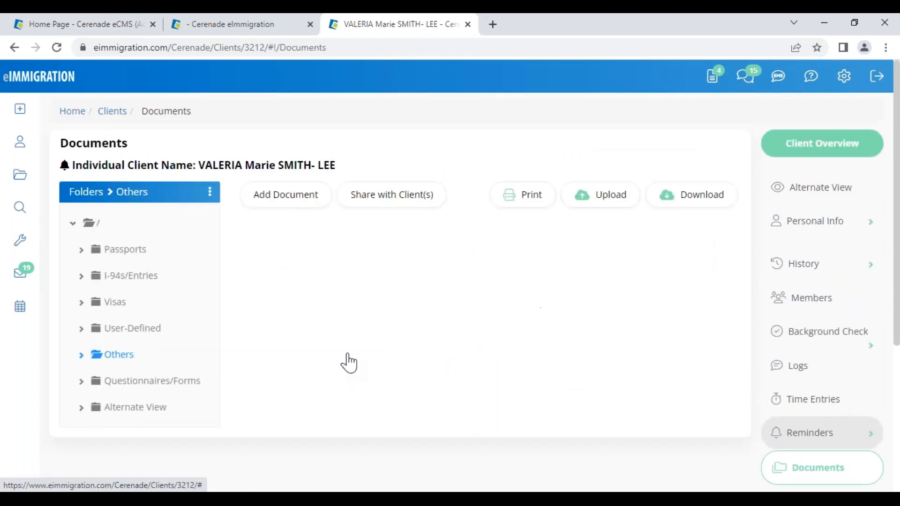
{"action": "left_click", "coordinate": [128, 386]}
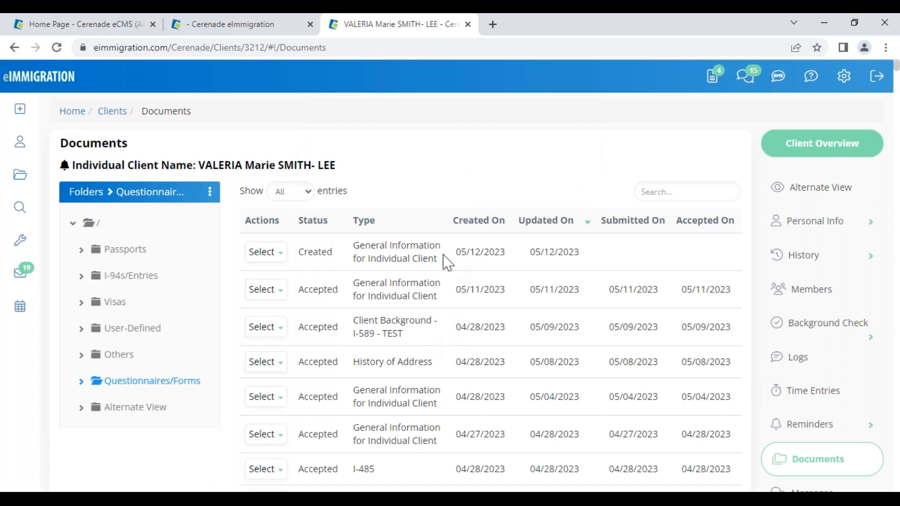
- Submit the newest General Information for Individual Client questionnaire on the client's behalf and accept it
{"action": "left_click", "coordinate": [267, 254]}
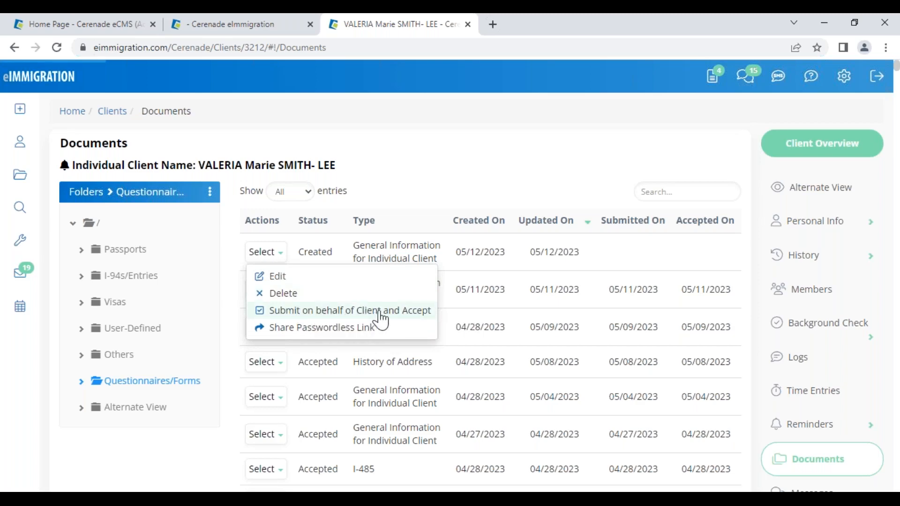
{"action": "left_click", "coordinate": [272, 318]}
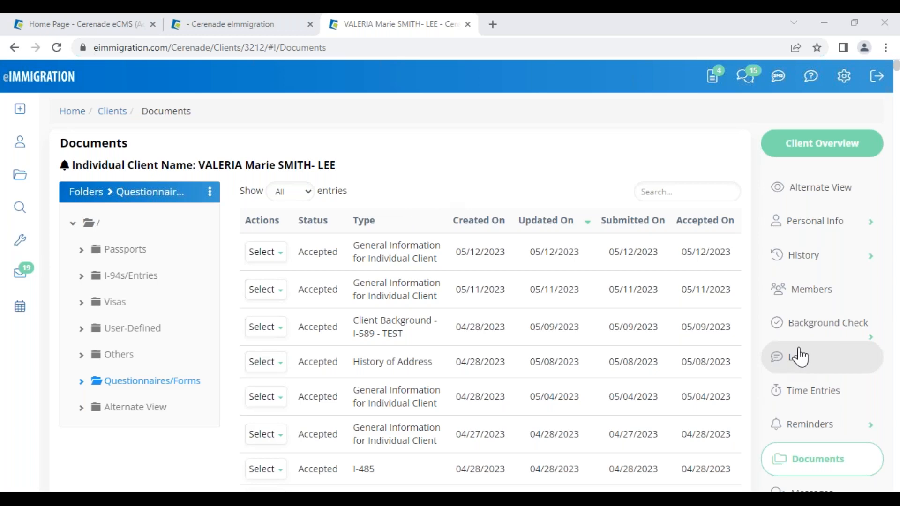
{"action": "scroll", "coordinate": [891, 358], "scroll_direction": "down", "scroll_amount": 3}
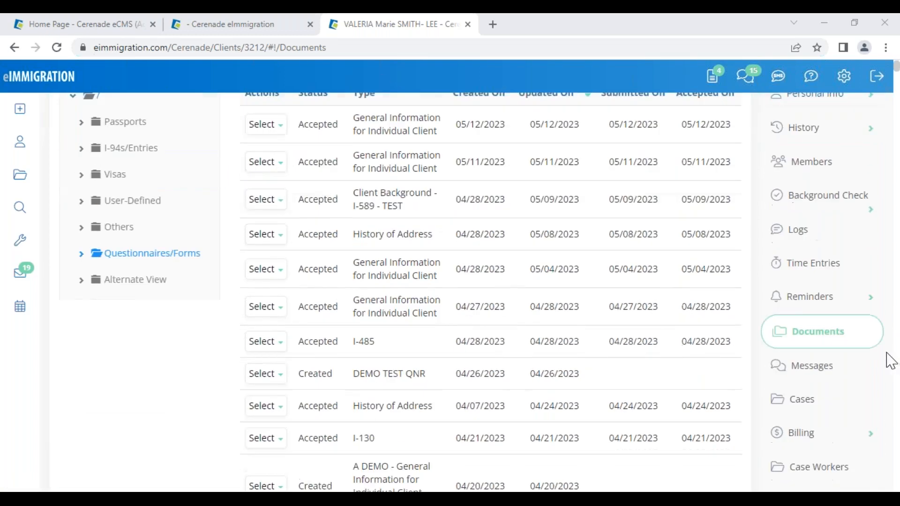
- Open the client's Adjustment of Status case and its main party profile
{"action": "scroll", "coordinate": [828, 281], "scroll_direction": "down", "scroll_amount": 3}
{"action": "left_click", "coordinate": [812, 271]}
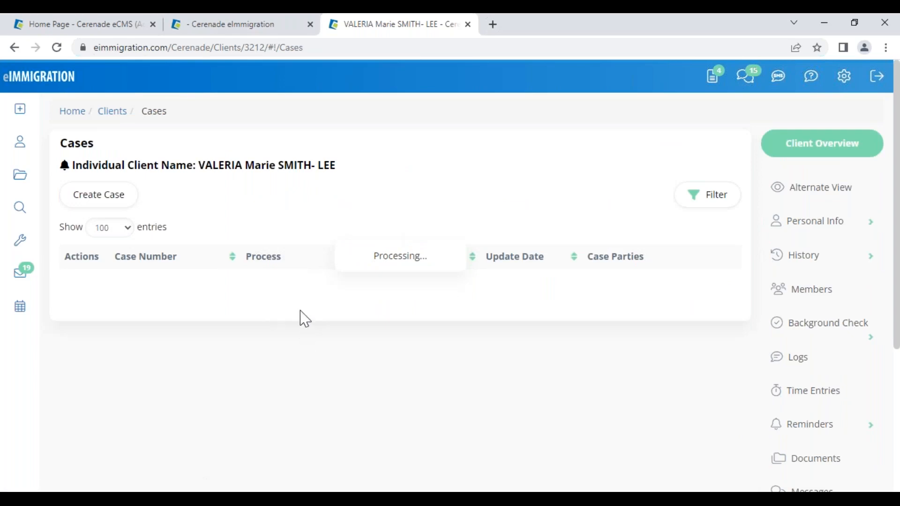
{"action": "left_click", "coordinate": [152, 306]}
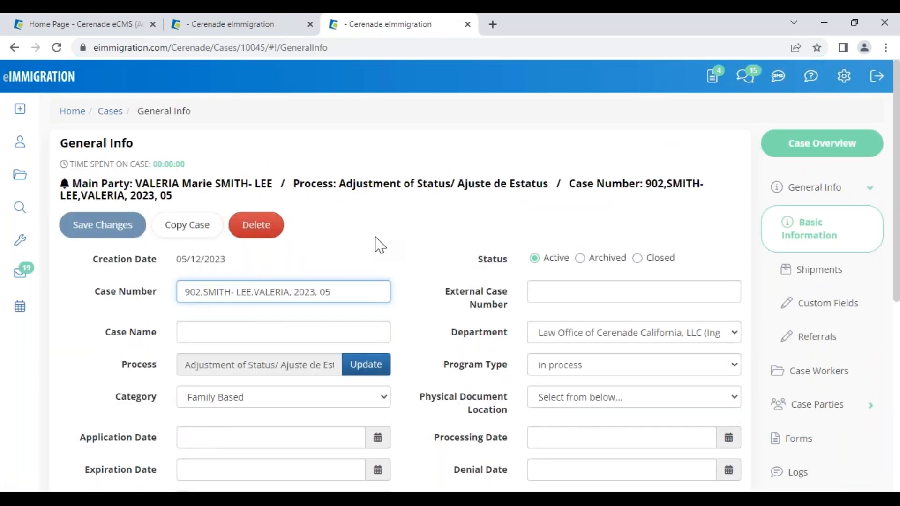
{"action": "left_click", "coordinate": [214, 196]}
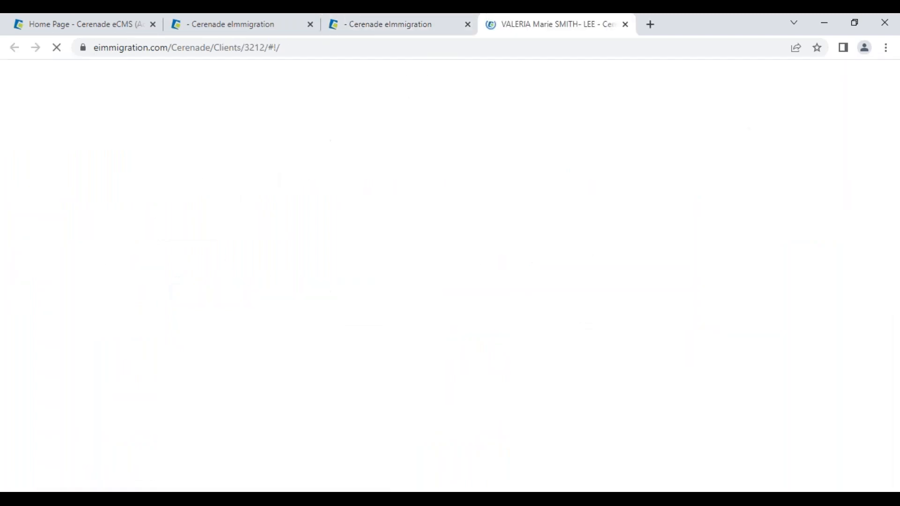
- Close the duplicate tab, show the case's forms list and open the I-130 for editing
{"action": "left_click", "coordinate": [310, 24]}
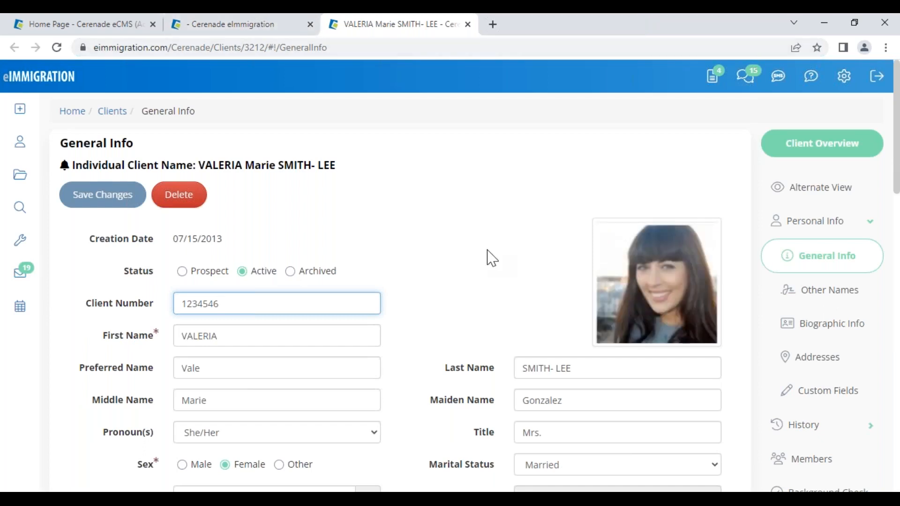
{"action": "left_click", "coordinate": [286, 26]}
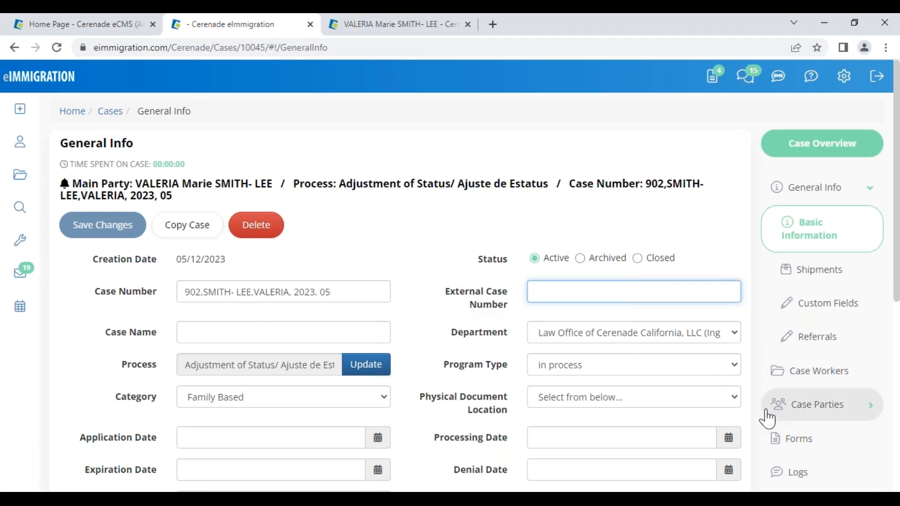
{"action": "left_click", "coordinate": [796, 438]}
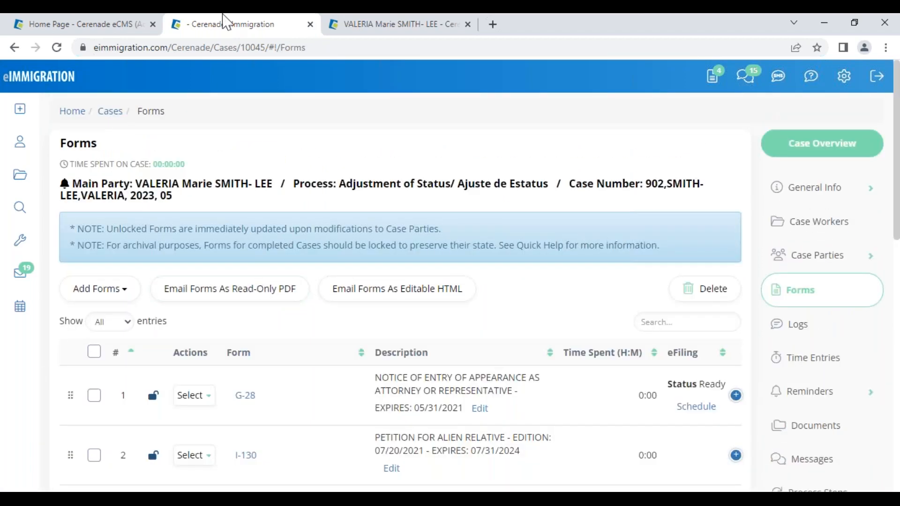
{"action": "left_click", "coordinate": [245, 456]}
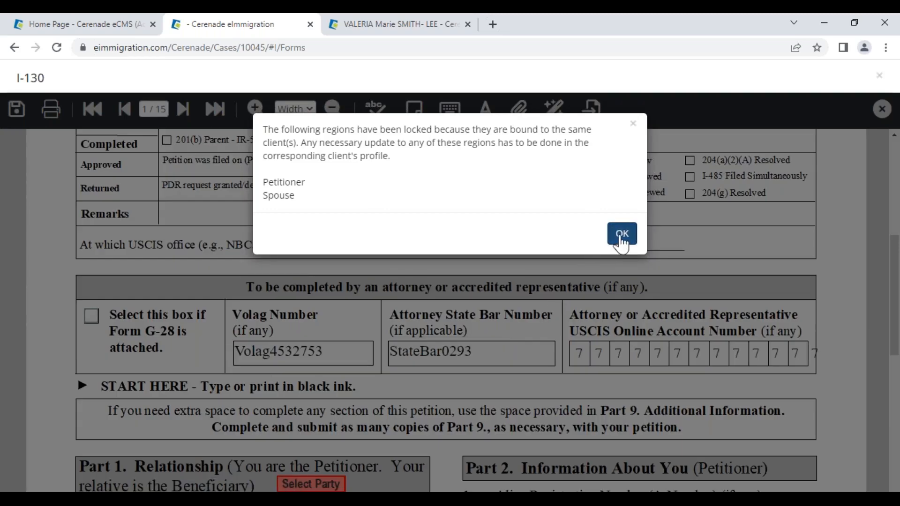
- Dismiss the locked-regions notice and check the petitioner's given name field
{"action": "left_click", "coordinate": [622, 235]}
{"action": "scroll", "coordinate": [159, 382], "scroll_direction": "down", "scroll_amount": 7}
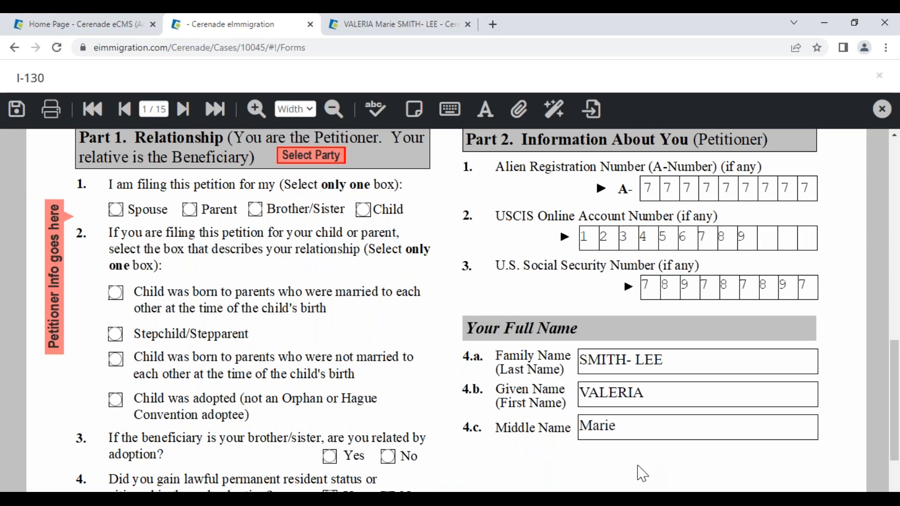
{"action": "left_click", "coordinate": [653, 393]}
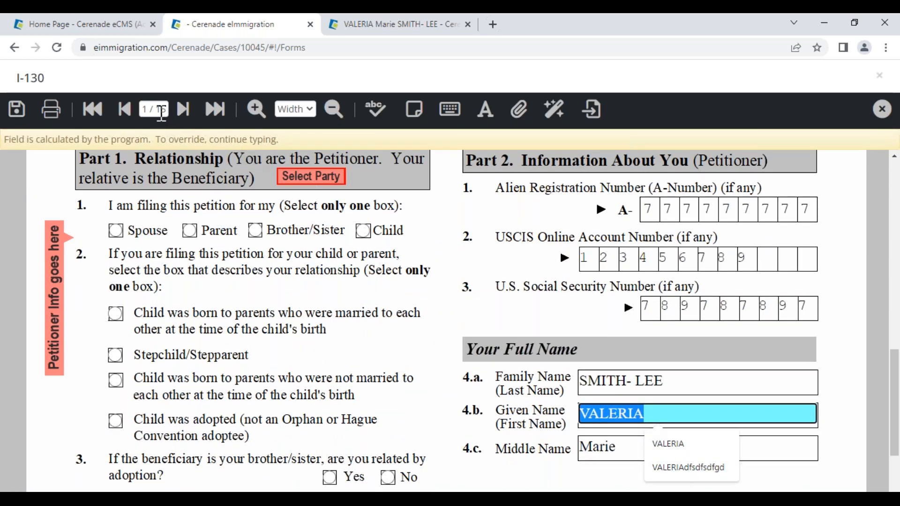
- Jump to page 5 and check the beneficiary's given, family and middle name fields
{"action": "left_click", "coordinate": [160, 110]}
{"action": "type", "text": "5"}
{"action": "key", "text": "Return"}
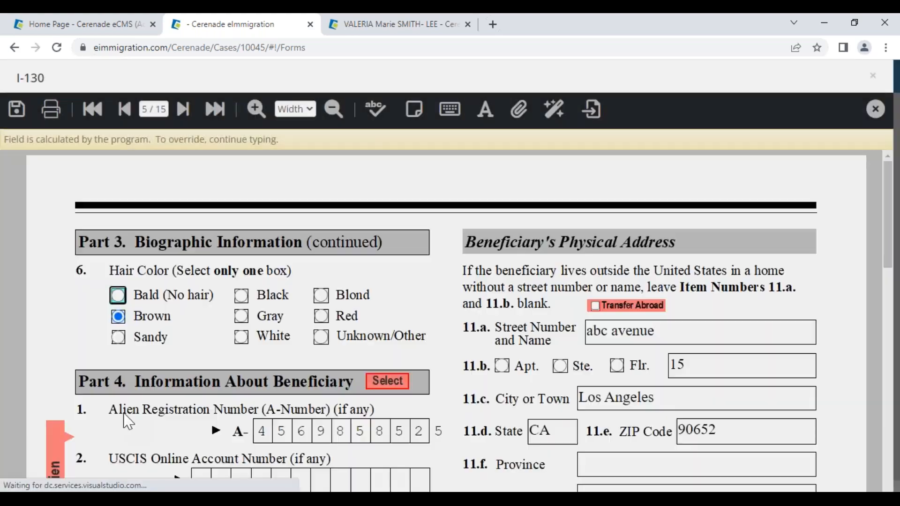
{"action": "scroll", "coordinate": [99, 405], "scroll_direction": "down", "scroll_amount": 2}
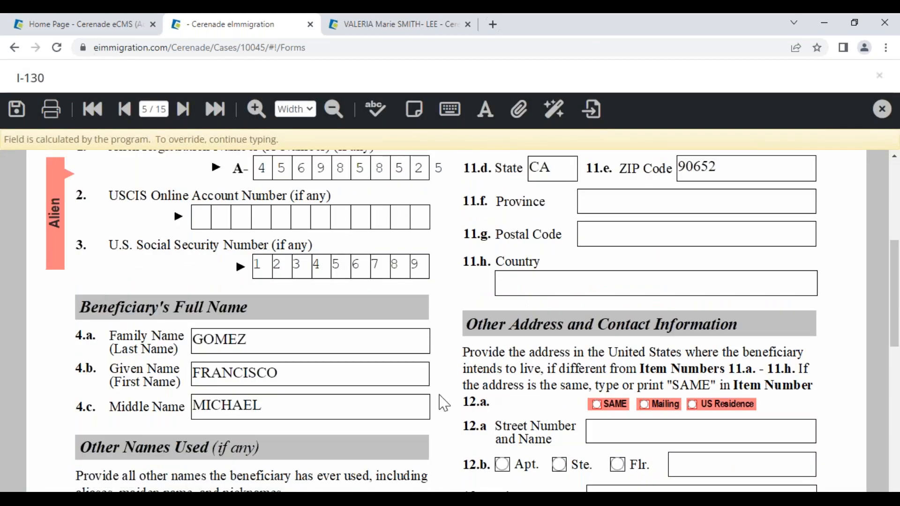
{"action": "left_click", "coordinate": [281, 378]}
{"action": "left_click", "coordinate": [254, 338]}
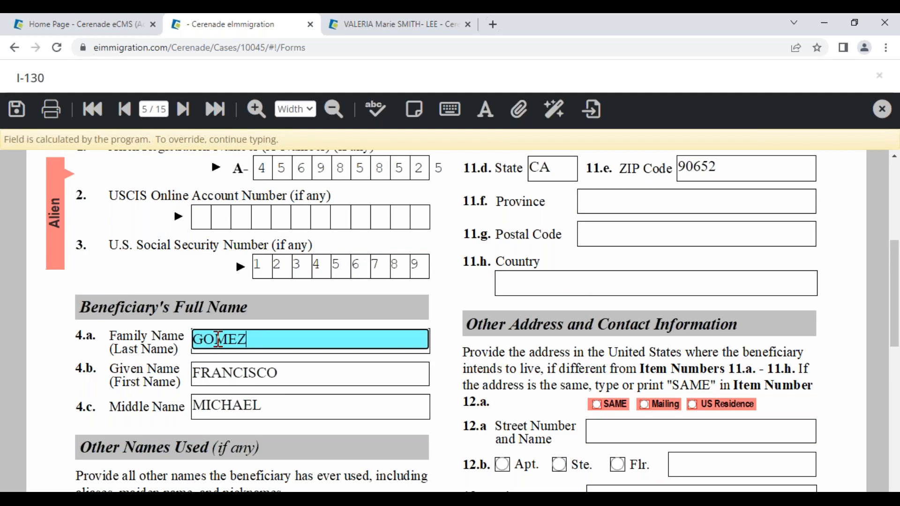
{"action": "left_click", "coordinate": [266, 405]}
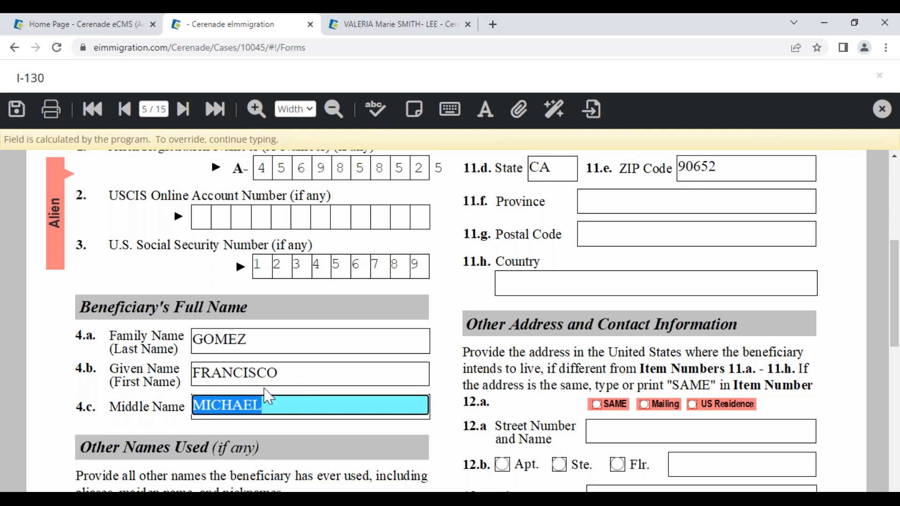
- Fill I-130 Part 4 from the Alien party's client record
{"action": "scroll", "coordinate": [388, 286], "scroll_direction": "up", "scroll_amount": 4}
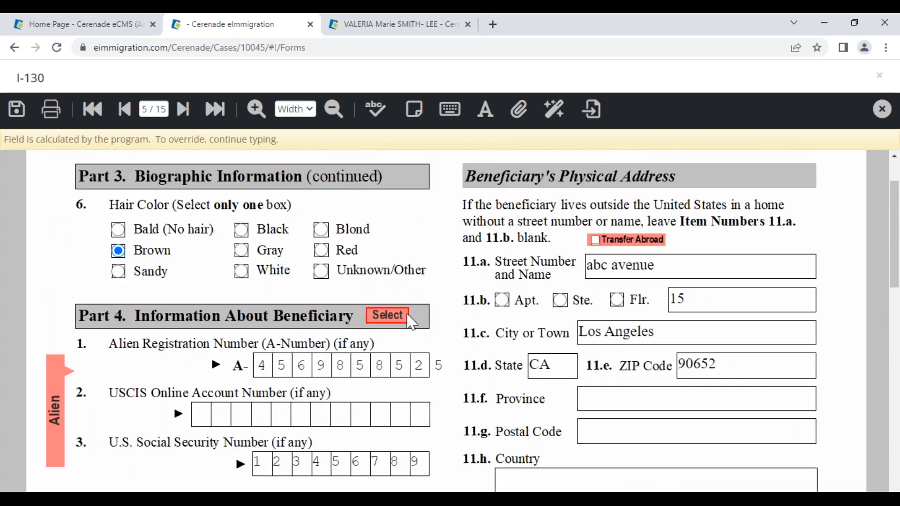
{"action": "left_click", "coordinate": [388, 296]}
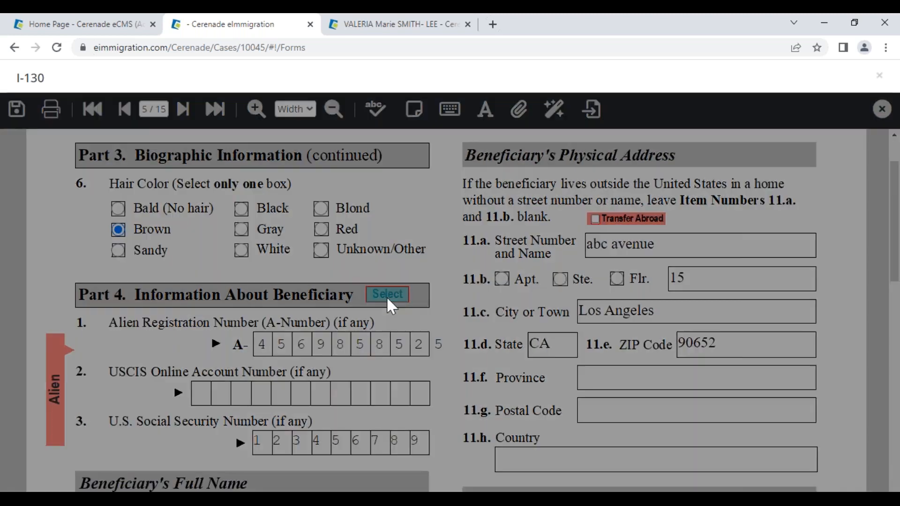
{"action": "left_click", "coordinate": [223, 215]}
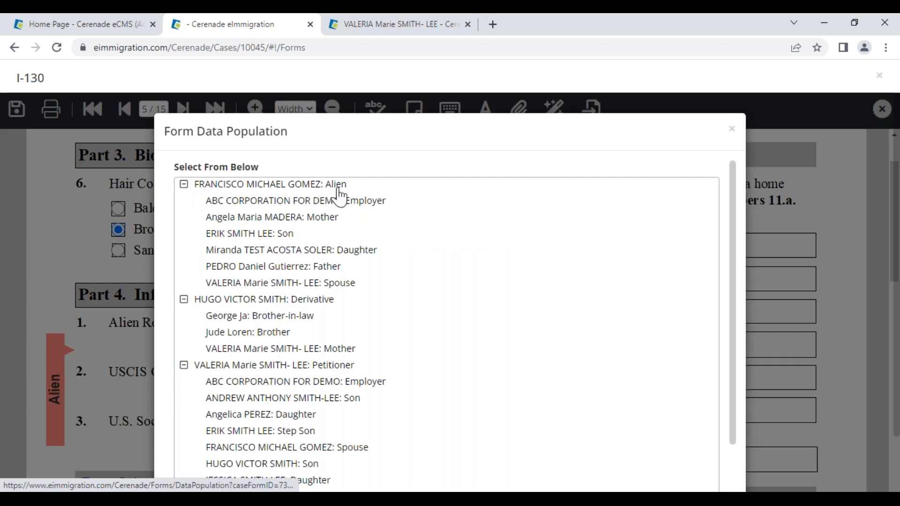
{"action": "left_click_drag", "start_coordinate": [361, 192], "coordinate": [328, 190]}
{"action": "left_click", "coordinate": [378, 193]}
{"action": "left_click", "coordinate": [219, 189]}
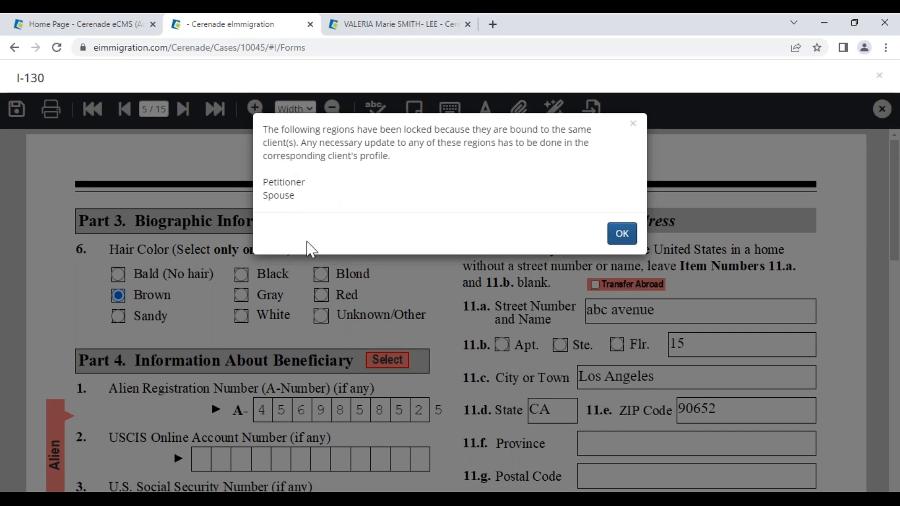
- Acknowledge the locked-regions notice and return to the form's first page
{"action": "left_click", "coordinate": [622, 233]}
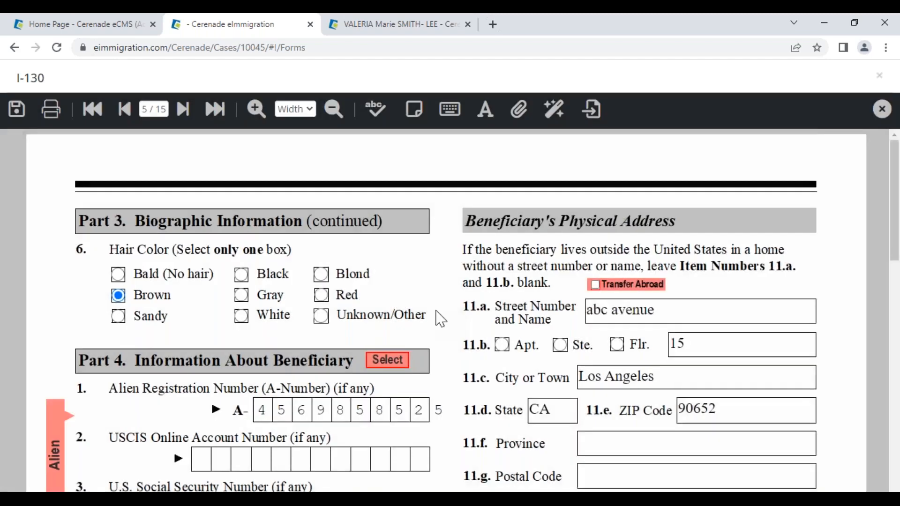
{"action": "scroll", "coordinate": [441, 319], "scroll_direction": "down", "scroll_amount": 7}
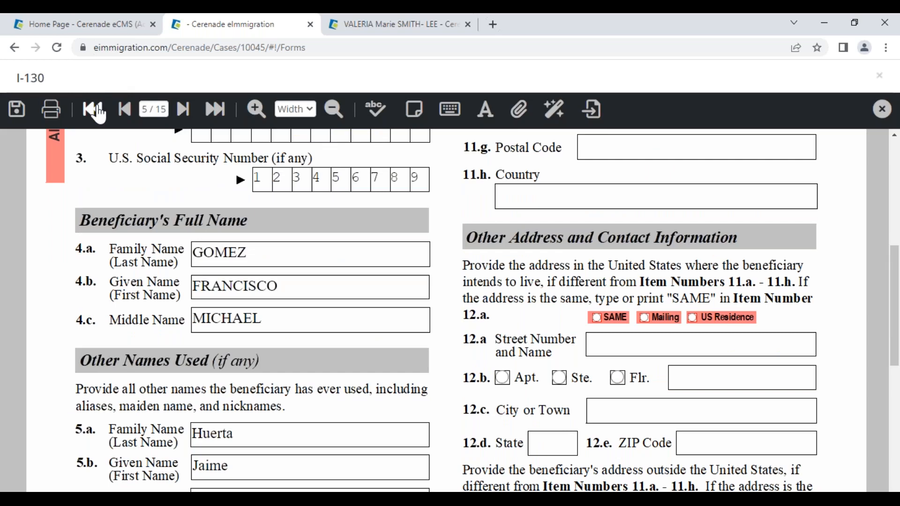
{"action": "left_click", "coordinate": [96, 110]}
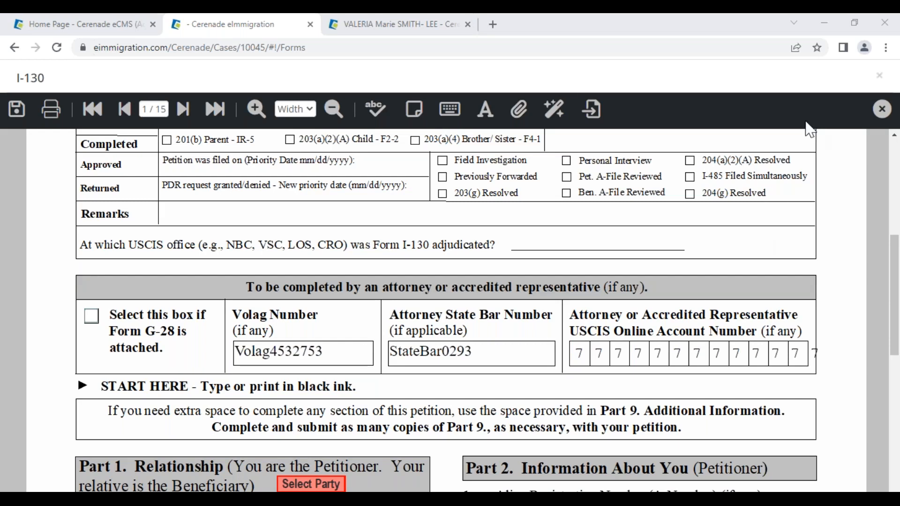
- Switch to the petitioner's client profile tab and bring up the Create options
{"action": "left_click", "coordinate": [373, 28]}
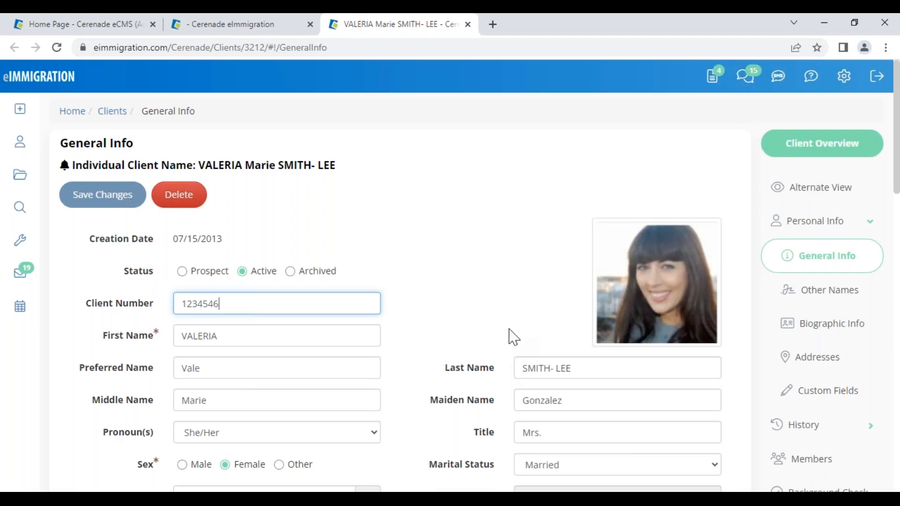
{"action": "left_click", "coordinate": [19, 109]}
{"action": "left_click", "coordinate": [500, 252]}
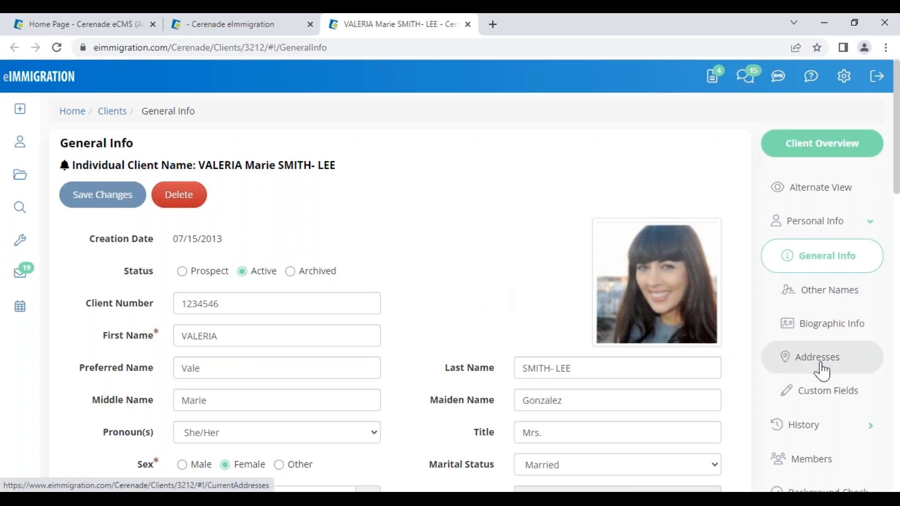
- Show the client's Members list, highlighting the Daughter relationship
{"action": "left_click", "coordinate": [814, 453]}
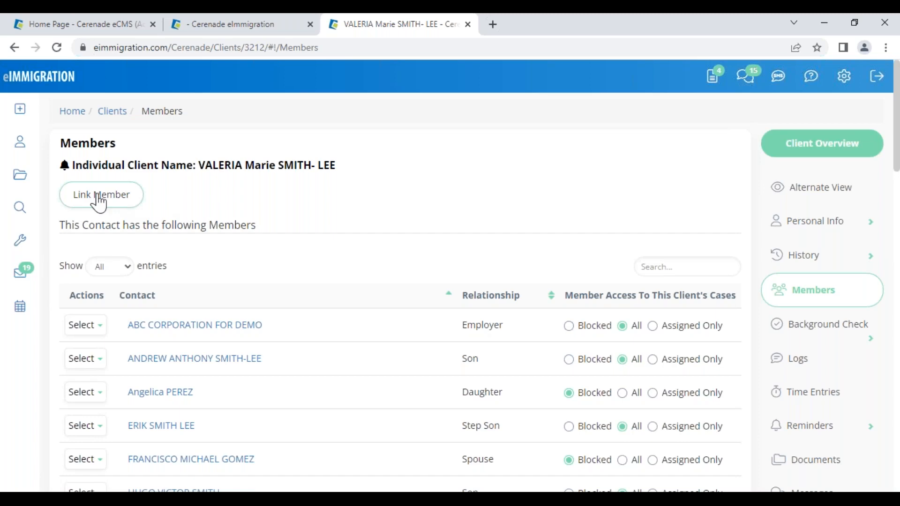
{"action": "double_click", "coordinate": [465, 393]}
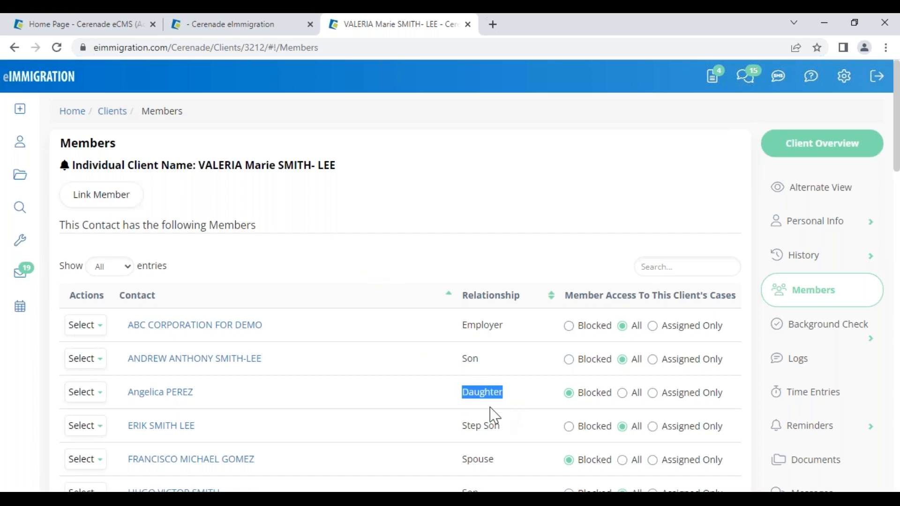
{"action": "scroll", "coordinate": [469, 459], "scroll_direction": "down", "scroll_amount": 2}
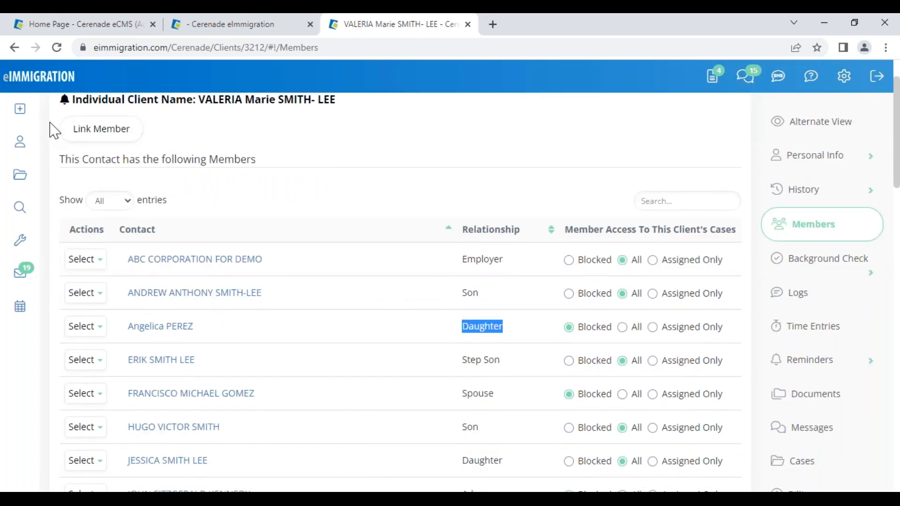
- Start Create > Questionnaire and choose Print/View Questionnaire(s)
{"action": "mouse_move", "coordinate": [20, 109]}
{"action": "left_click", "coordinate": [90, 188]}
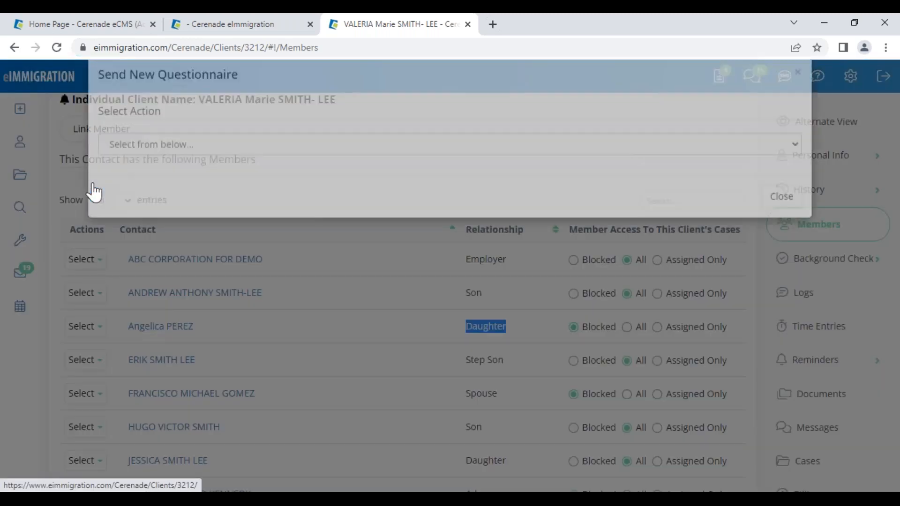
{"action": "left_click", "coordinate": [203, 174]}
{"action": "left_click", "coordinate": [173, 224]}
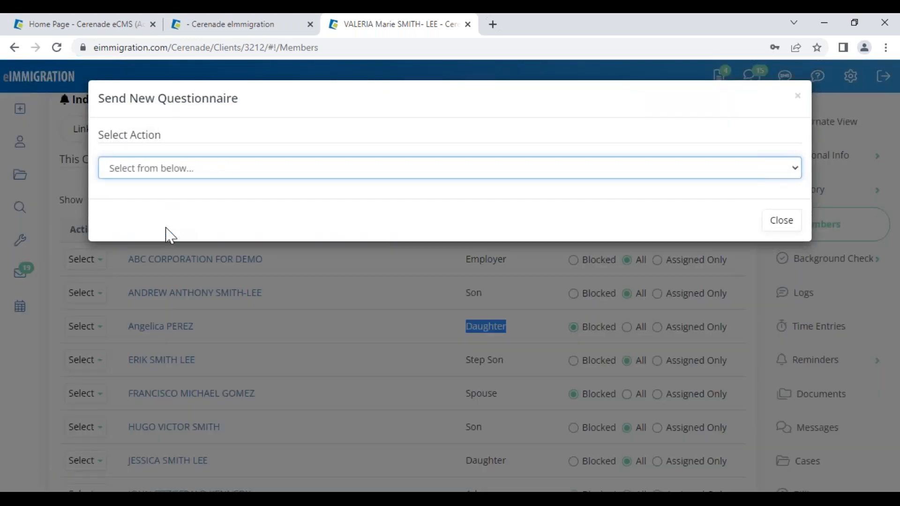
{"action": "scroll", "coordinate": [281, 401], "scroll_direction": "down", "scroll_amount": 10}
{"action": "scroll", "coordinate": [281, 401], "scroll_direction": "down", "scroll_amount": 20}
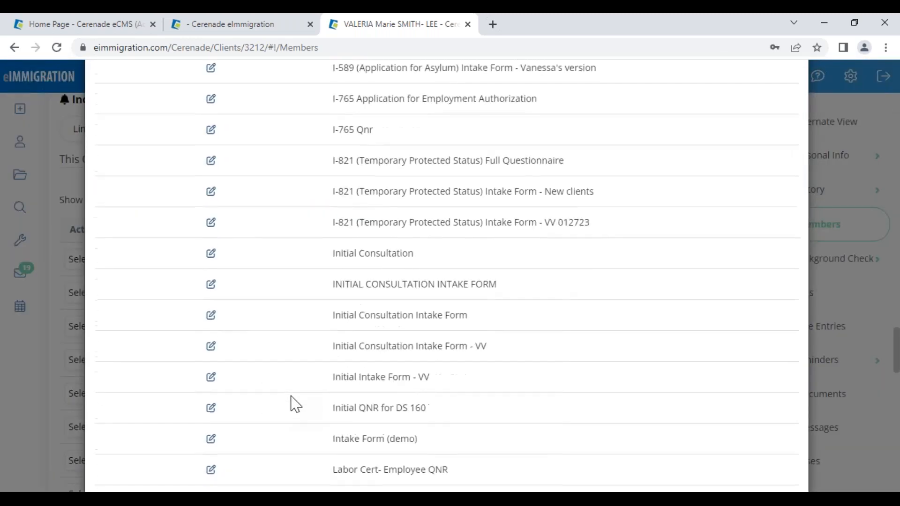
{"action": "scroll", "coordinate": [296, 403], "scroll_direction": "down", "scroll_amount": 2}
{"action": "scroll", "coordinate": [317, 387], "scroll_direction": "up", "scroll_amount": 3}
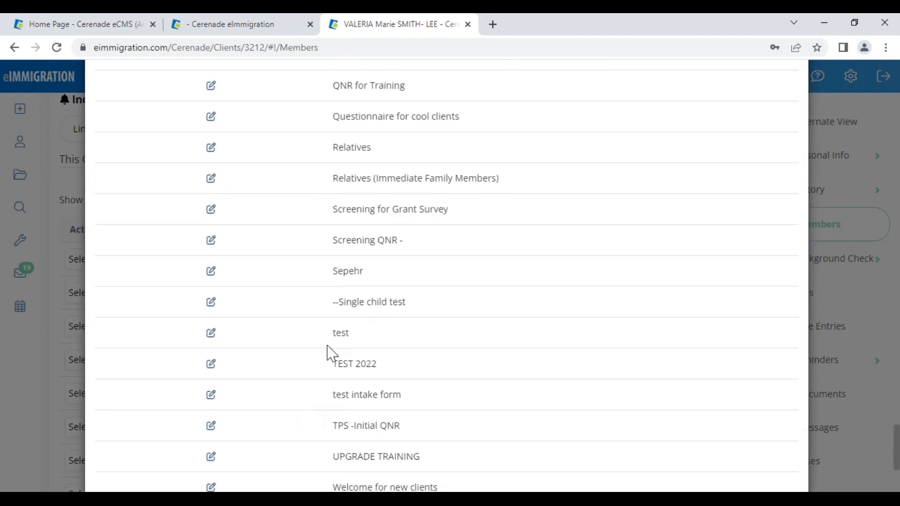
{"action": "left_click_drag", "start_coordinate": [328, 152], "coordinate": [513, 173]}
- Preview the Relatives (Immediate Family Members) questionnaire, pointing out its title and Mother's Information section
{"action": "left_click", "coordinate": [212, 183]}
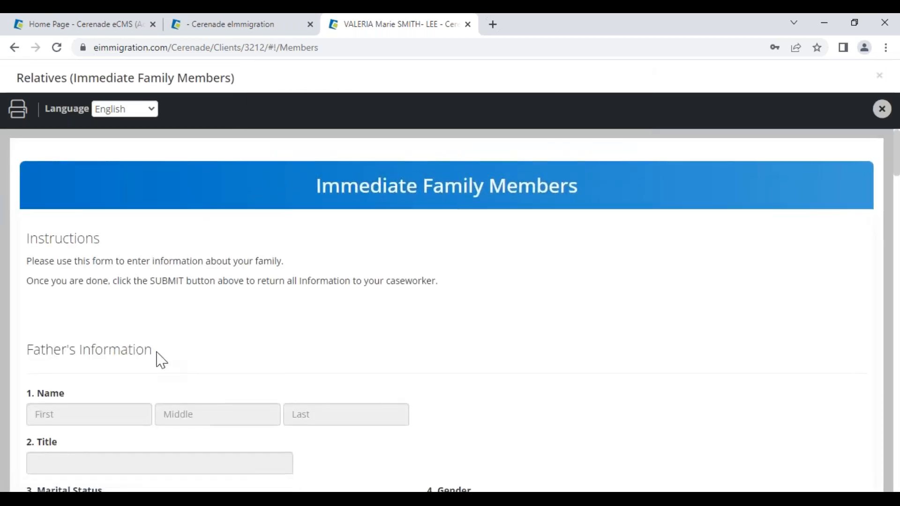
{"action": "scroll", "coordinate": [156, 360], "scroll_direction": "down", "scroll_amount": 1}
{"action": "left_click_drag", "start_coordinate": [45, 284], "coordinate": [148, 285]}
{"action": "scroll", "coordinate": [183, 305], "scroll_direction": "down", "scroll_amount": 15}
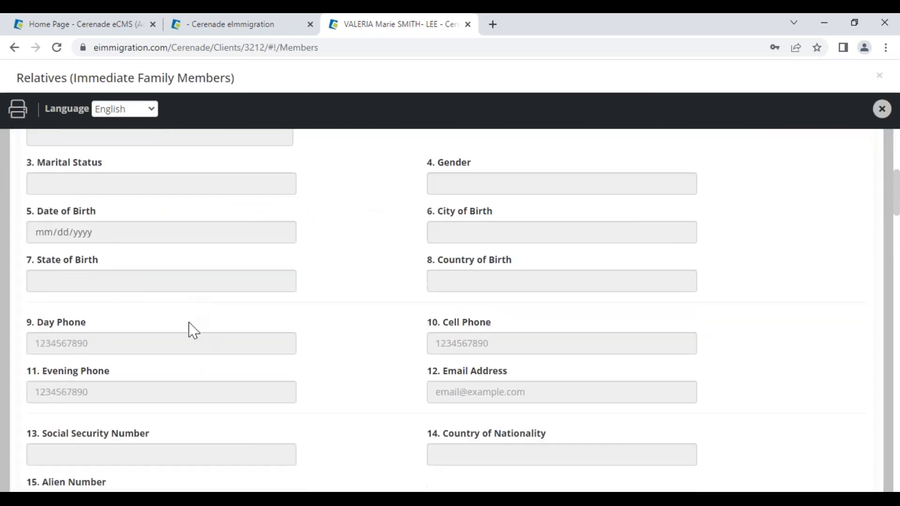
{"action": "left_click_drag", "start_coordinate": [74, 77], "coordinate": [239, 97]}
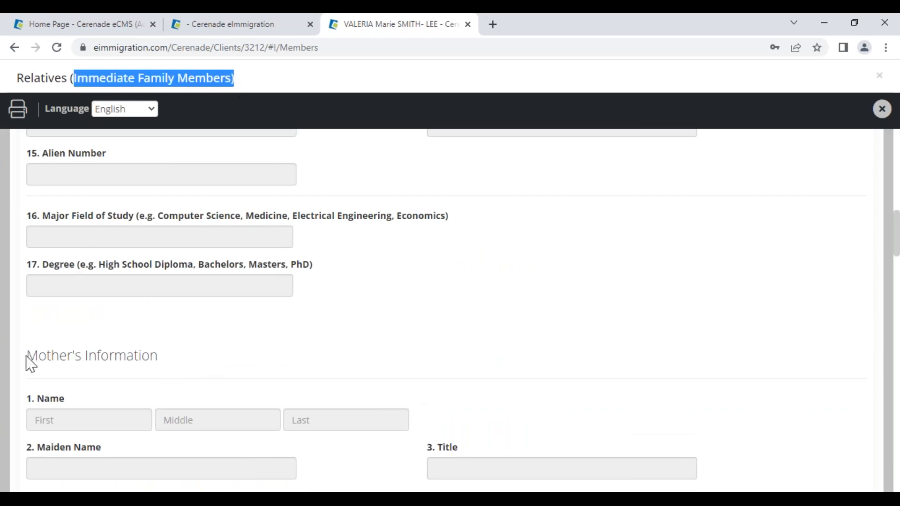
{"action": "left_click_drag", "start_coordinate": [26, 358], "coordinate": [148, 345]}
{"action": "scroll", "coordinate": [148, 345], "scroll_direction": "down", "scroll_amount": 10}
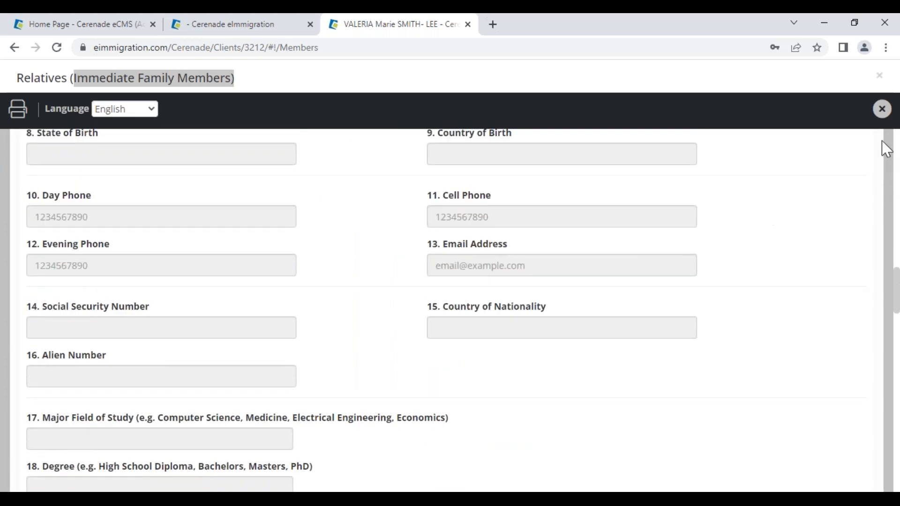
- Close the Relatives questionnaire preview and the questionnaire dialog
{"action": "left_click", "coordinate": [882, 110]}
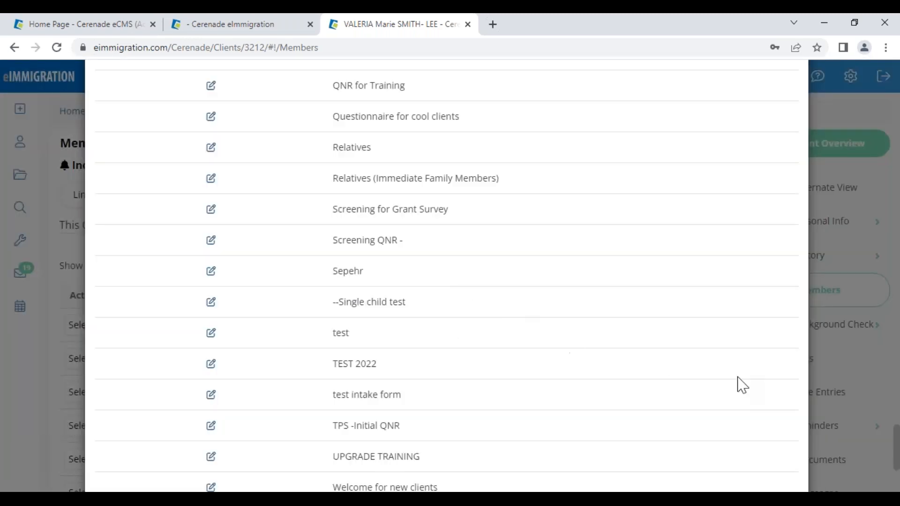
{"action": "scroll", "coordinate": [737, 382], "scroll_direction": "up", "scroll_amount": 20}
{"action": "scroll", "coordinate": [754, 186], "scroll_direction": "up", "scroll_amount": 20}
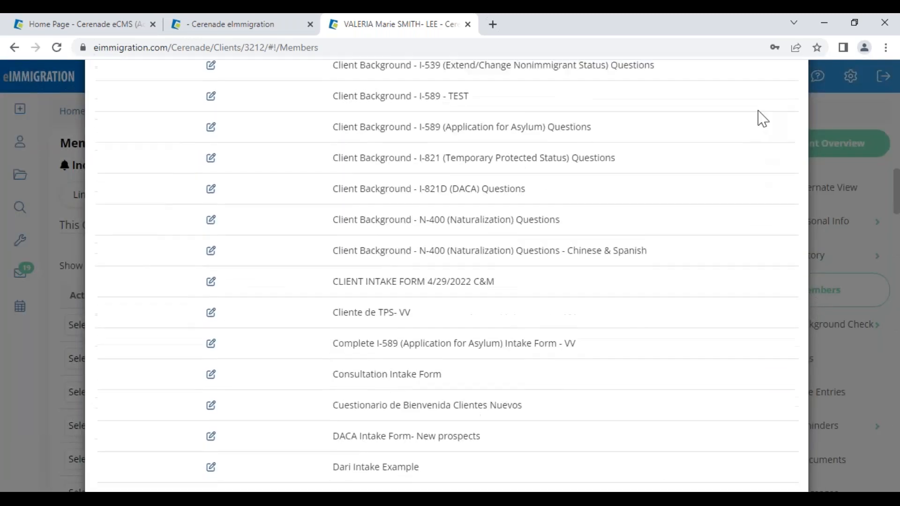
{"action": "left_click", "coordinate": [795, 100]}
{"action": "mouse_move", "coordinate": [20, 117]}
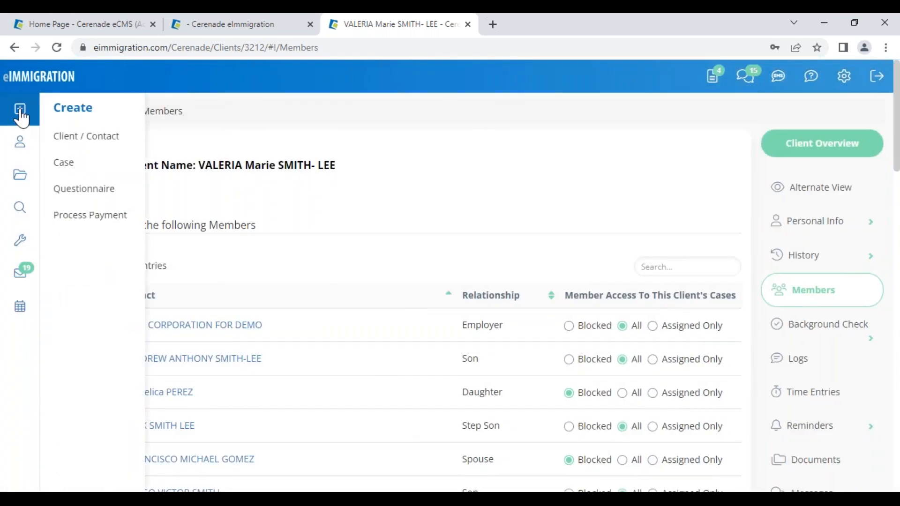
- Attempt a new female contact, then close the duplicate-contact warning without creating it
{"action": "left_click", "coordinate": [73, 138]}
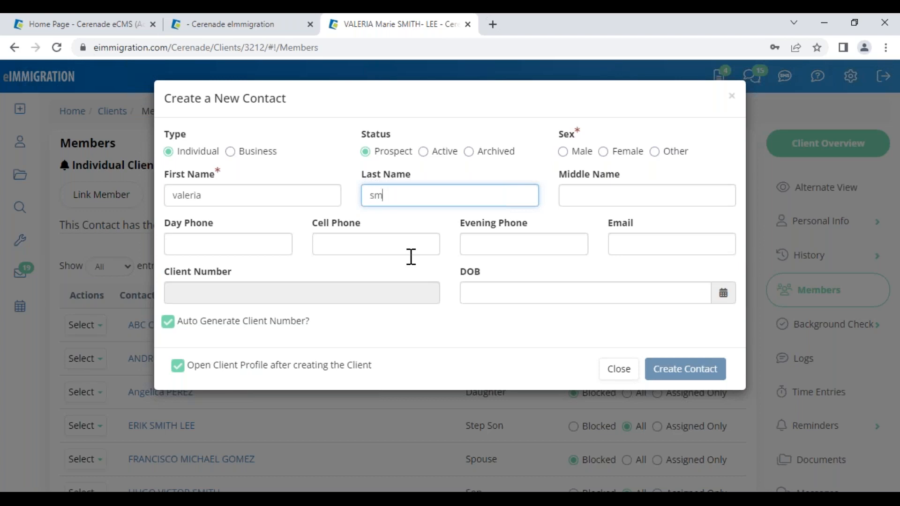
{"action": "left_click", "coordinate": [615, 152]}
{"action": "left_click", "coordinate": [677, 377]}
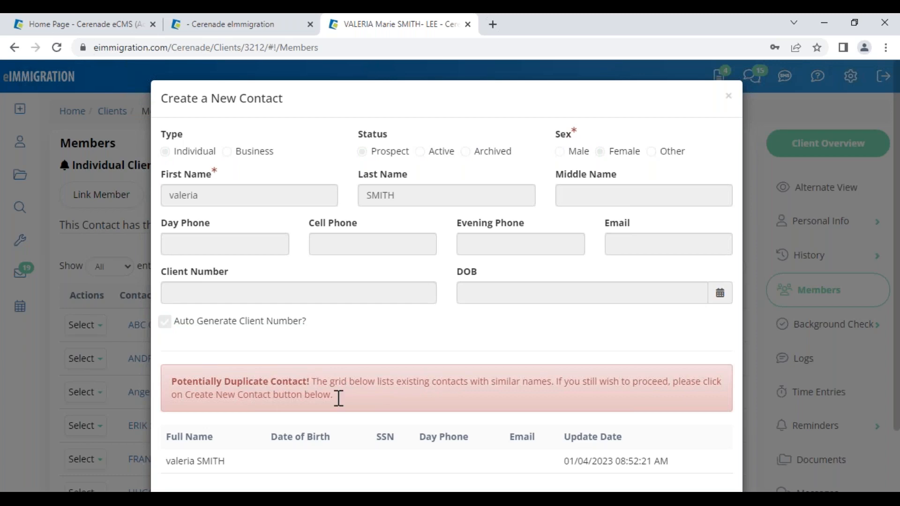
{"action": "scroll", "coordinate": [457, 388], "scroll_direction": "down", "scroll_amount": 2}
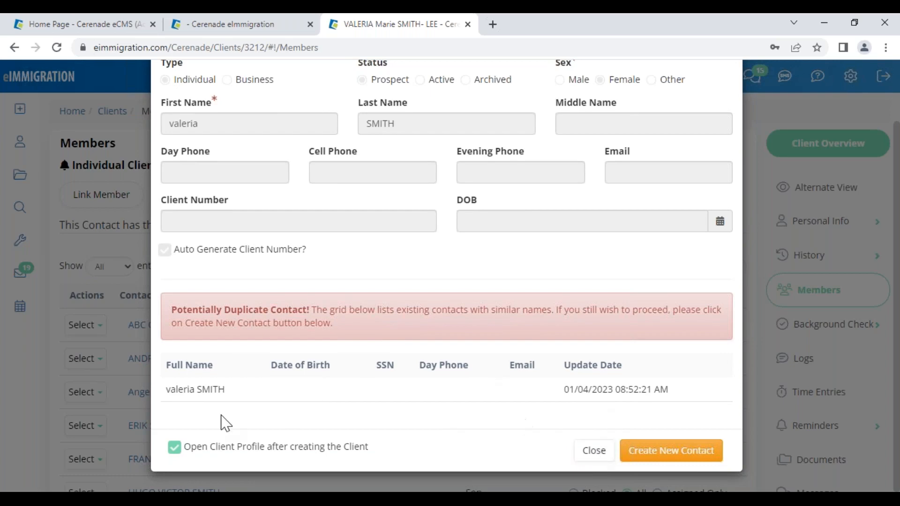
{"action": "left_click_drag", "start_coordinate": [177, 388], "coordinate": [244, 389]}
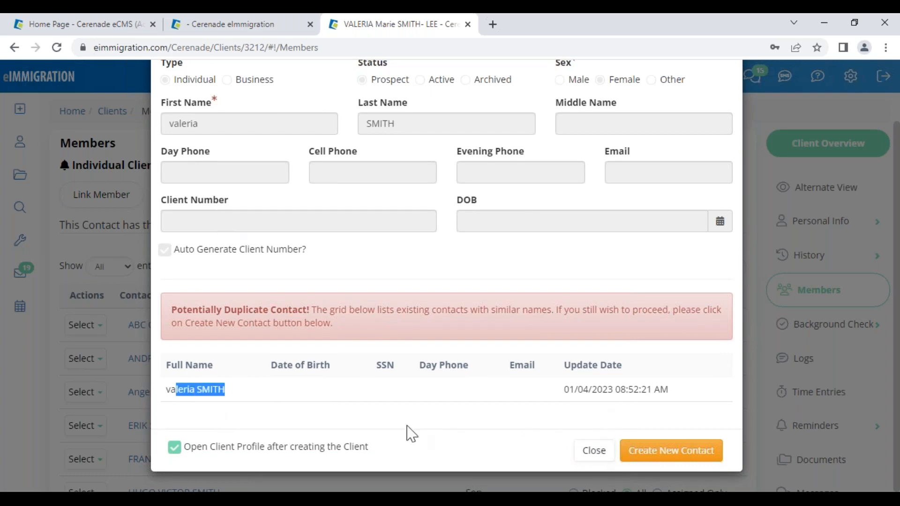
{"action": "left_click", "coordinate": [598, 454]}
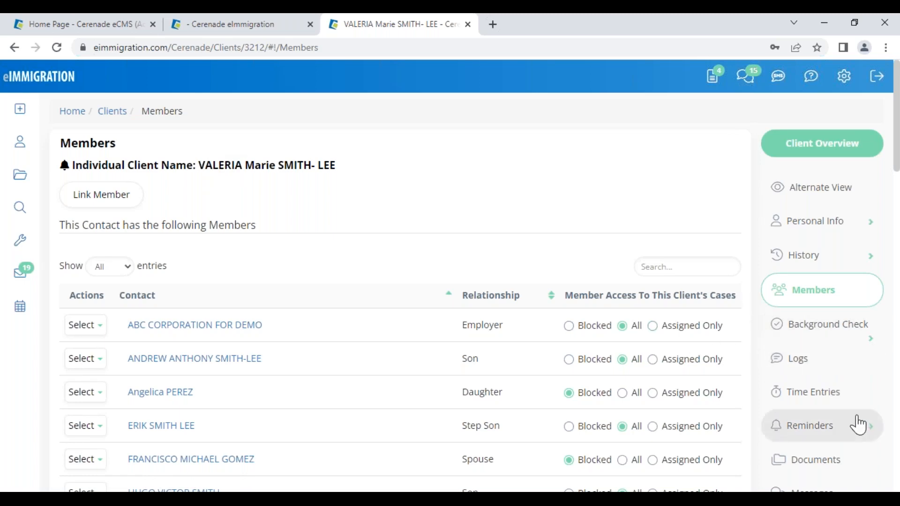
{"action": "scroll", "coordinate": [857, 424], "scroll_direction": "down", "scroll_amount": 1}
- Append '- duplicate' to the newest Adjustment of Status case number, save, and return to the cases list
{"action": "scroll", "coordinate": [857, 425], "scroll_direction": "down", "scroll_amount": 4}
{"action": "left_click", "coordinate": [792, 342]}
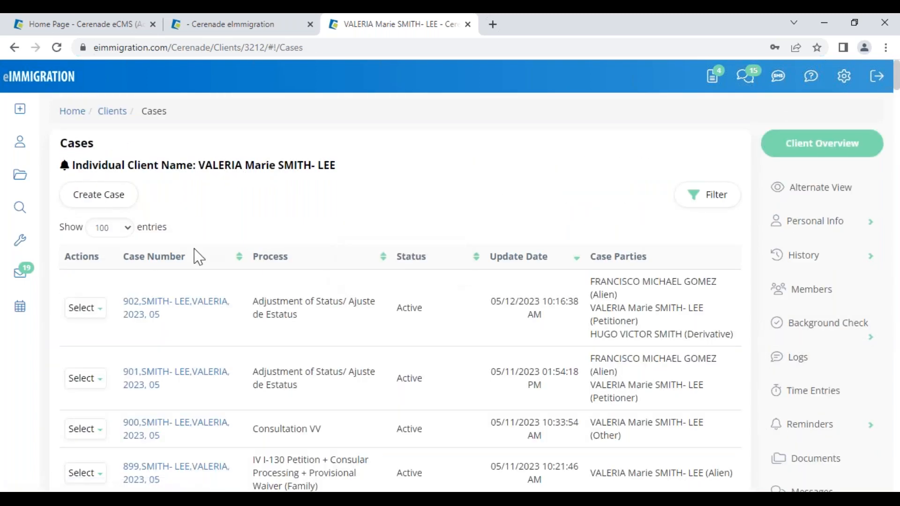
{"action": "left_click", "coordinate": [140, 311]}
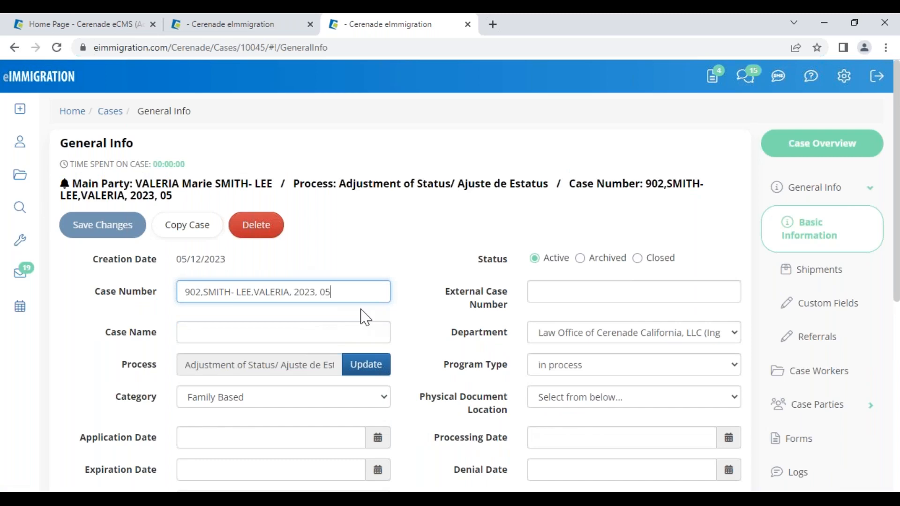
{"action": "type", "text": "-"}
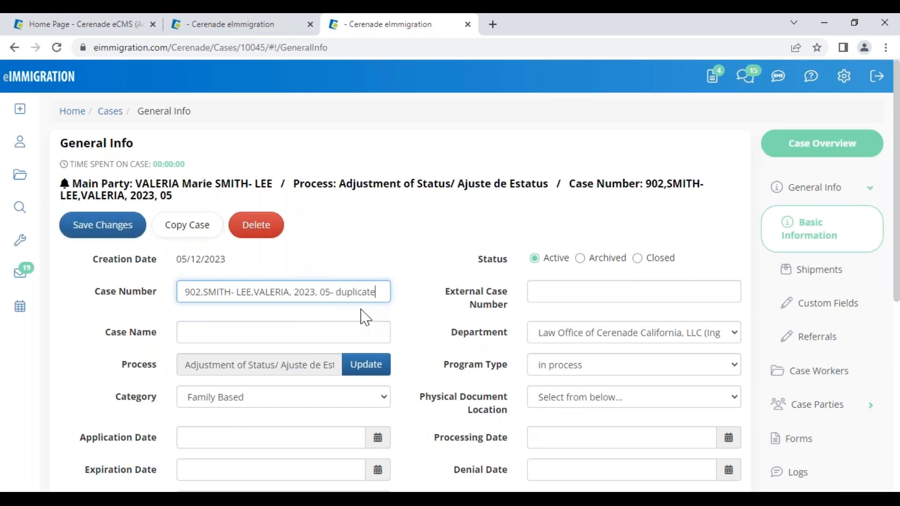
{"action": "type", "text": " duplicate"}
{"action": "left_click", "coordinate": [123, 234]}
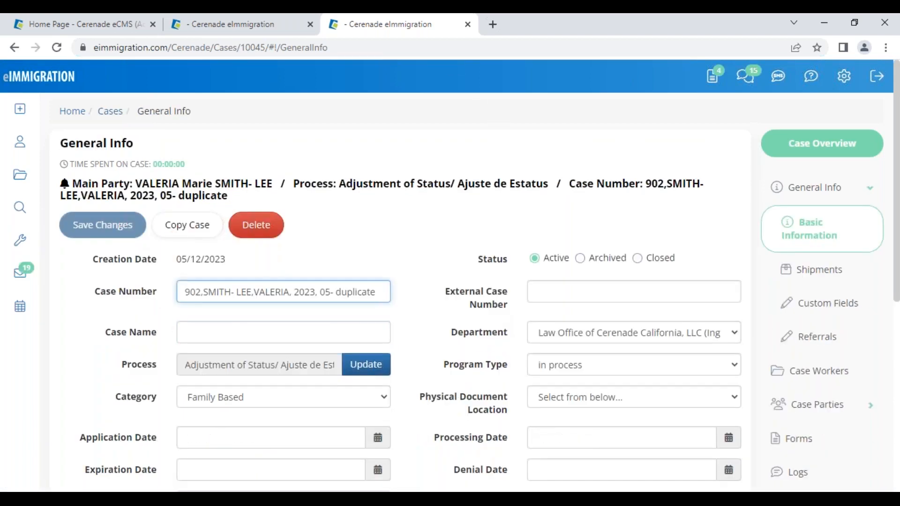
{"action": "left_click", "coordinate": [15, 48]}
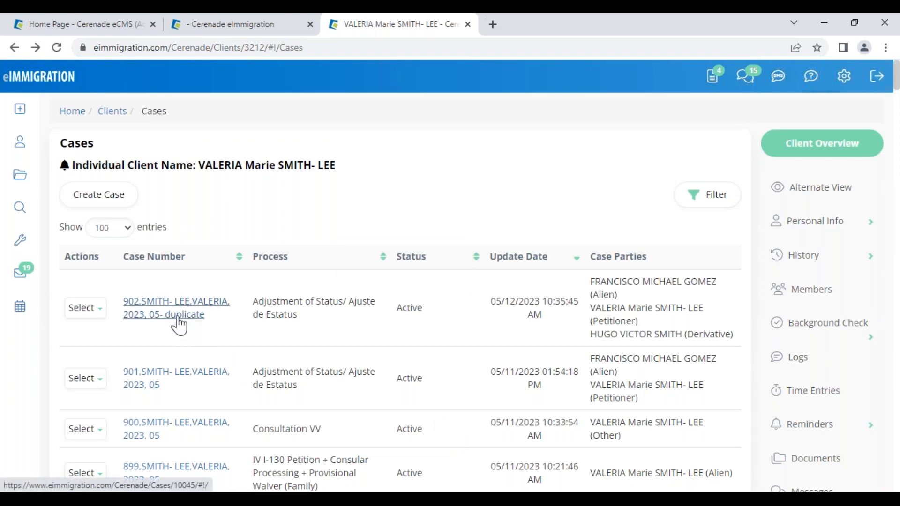
- Load more data for the duplicate case and the second Adjustment of Status case
{"action": "left_click", "coordinate": [89, 309]}
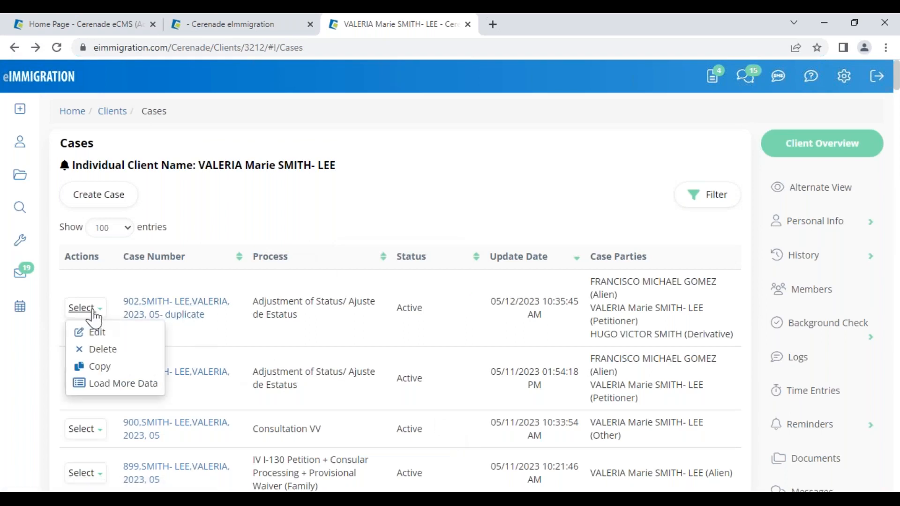
{"action": "left_click", "coordinate": [111, 385]}
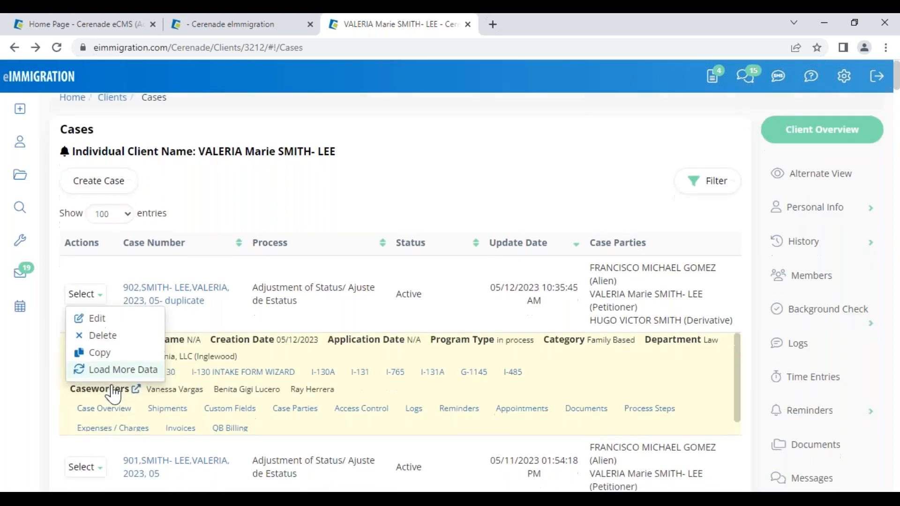
{"action": "scroll", "coordinate": [108, 407], "scroll_direction": "down", "scroll_amount": 1}
{"action": "left_click", "coordinate": [89, 414]}
{"action": "scroll", "coordinate": [96, 438], "scroll_direction": "down", "scroll_amount": 1}
{"action": "left_click", "coordinate": [111, 431]}
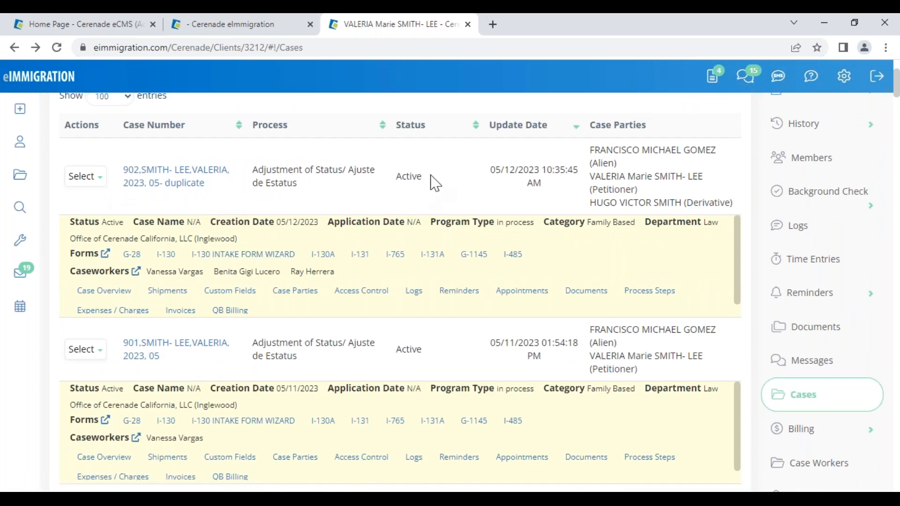
- Compare the two cases' update dates, parties, derivative party and extra caseworkers
{"action": "left_click_drag", "start_coordinate": [496, 170], "coordinate": [544, 193]}
{"action": "left_click_drag", "start_coordinate": [496, 343], "coordinate": [542, 349]}
{"action": "left_click_drag", "start_coordinate": [593, 330], "coordinate": [660, 375]}
{"action": "left_click_drag", "start_coordinate": [592, 202], "coordinate": [687, 227]}
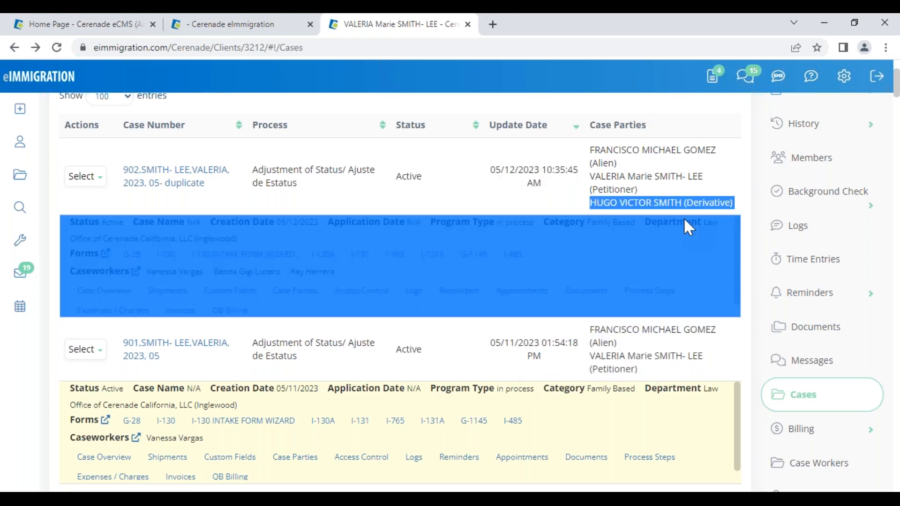
{"action": "left_click", "coordinate": [681, 359]}
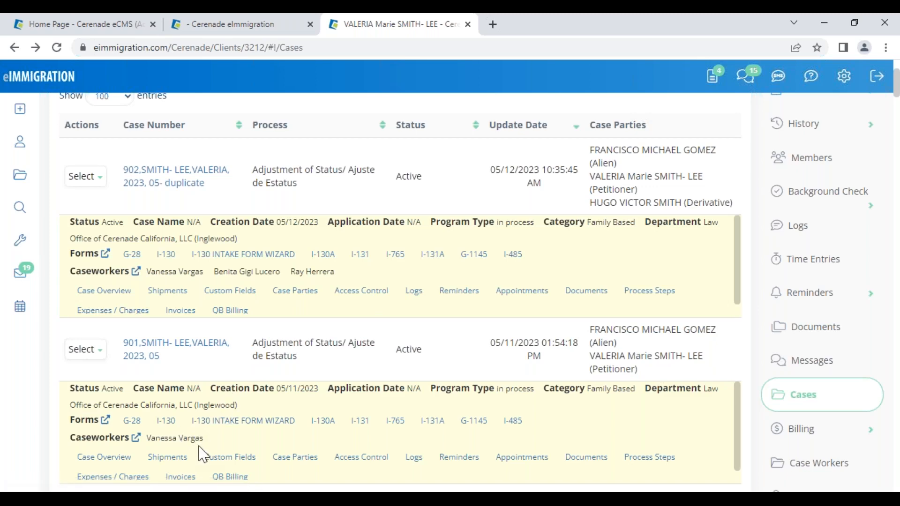
{"action": "left_click_drag", "start_coordinate": [334, 273], "coordinate": [205, 276]}
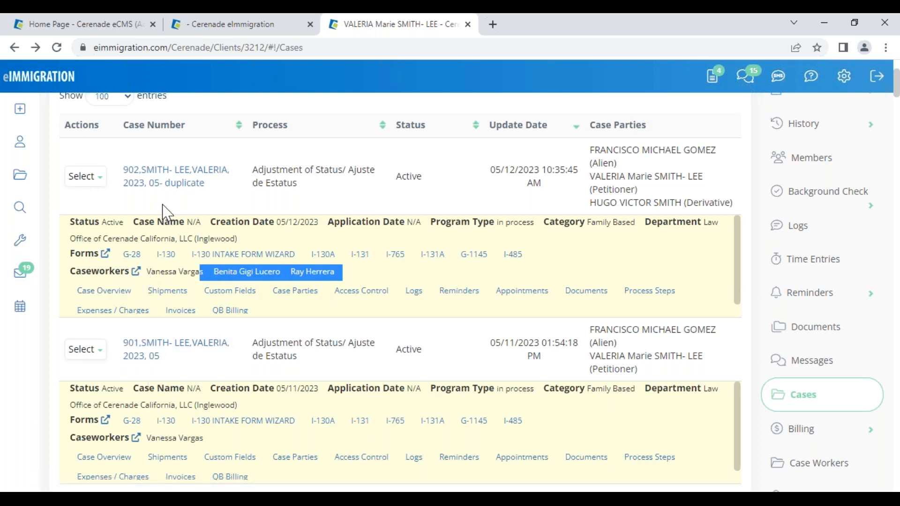
- Start deleting the duplicate case, then cancel the delete confirmation
{"action": "left_click", "coordinate": [103, 183]}
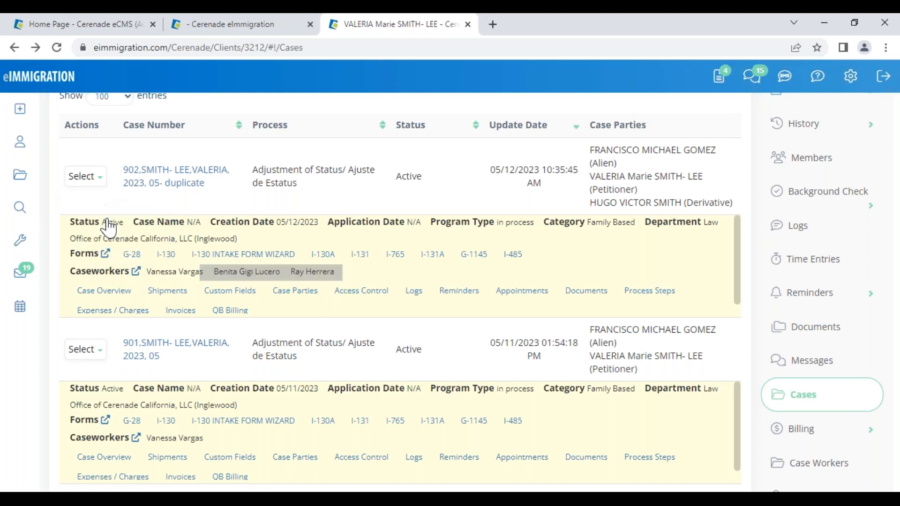
{"action": "left_click", "coordinate": [93, 217]}
{"action": "left_click_drag", "start_coordinate": [279, 96], "coordinate": [474, 109]}
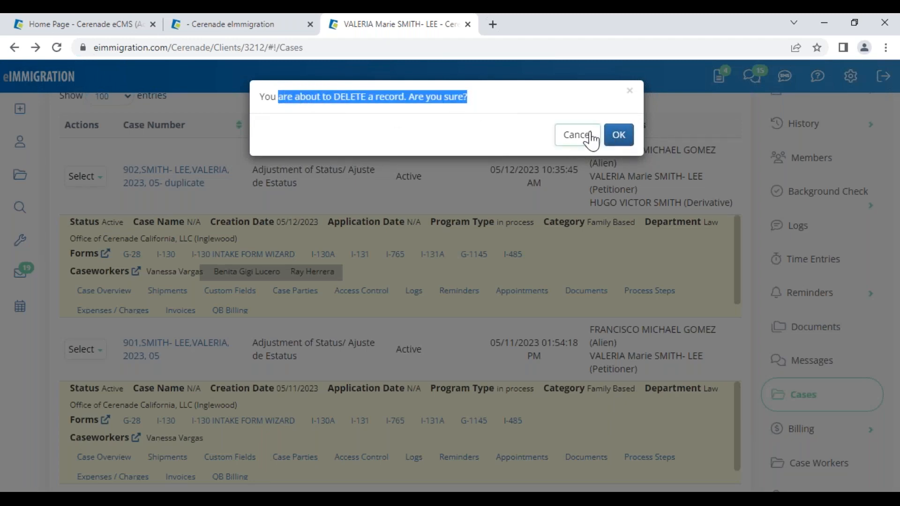
{"action": "left_click", "coordinate": [630, 91]}
{"action": "left_click", "coordinate": [85, 176]}
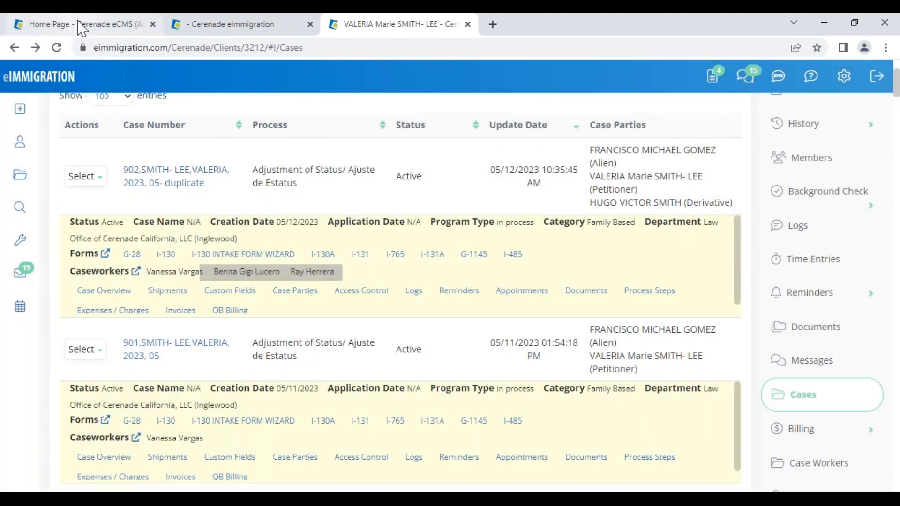
{"action": "scroll", "coordinate": [364, 208], "scroll_direction": "up", "scroll_amount": 3}
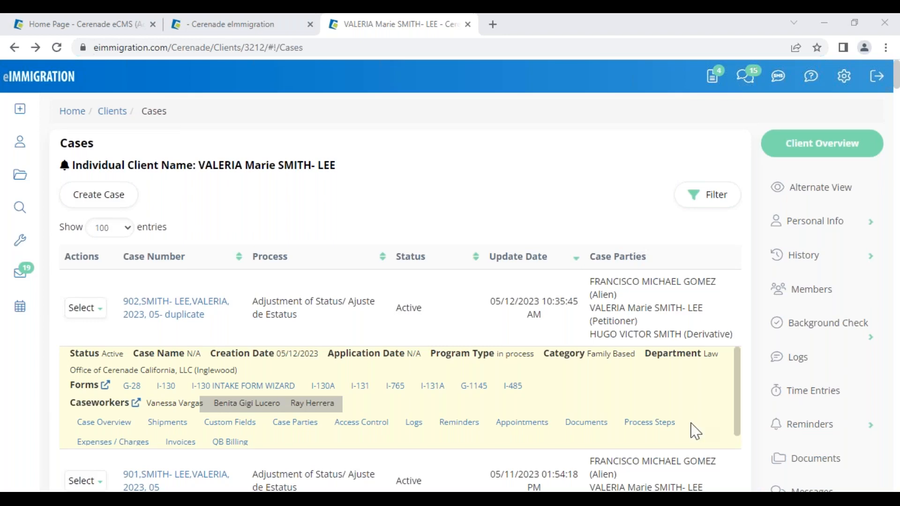
- Compare the I-130 Part 2 petitioner names with the client's General Info record, then close the form
{"action": "left_click", "coordinate": [262, 30]}
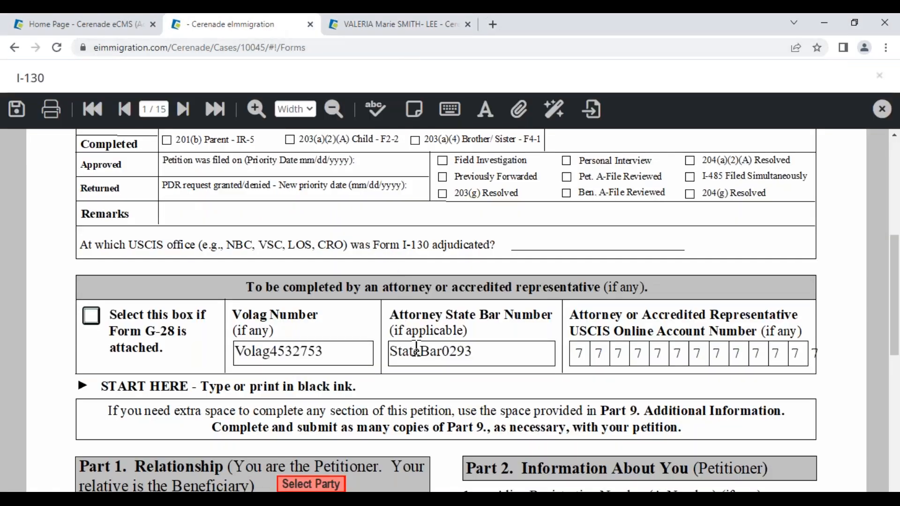
{"action": "scroll", "coordinate": [416, 349], "scroll_direction": "down", "scroll_amount": 7}
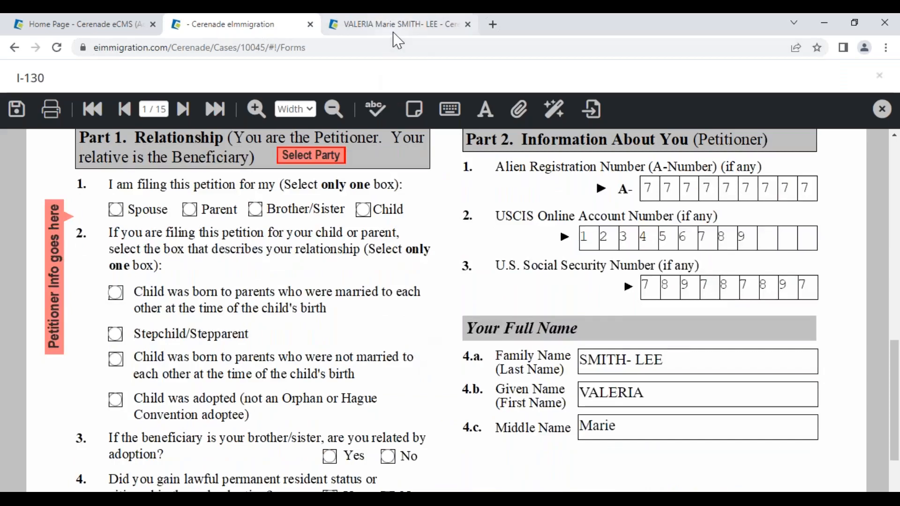
{"action": "left_click", "coordinate": [395, 29]}
{"action": "left_click", "coordinate": [816, 222]}
{"action": "left_click", "coordinate": [812, 266]}
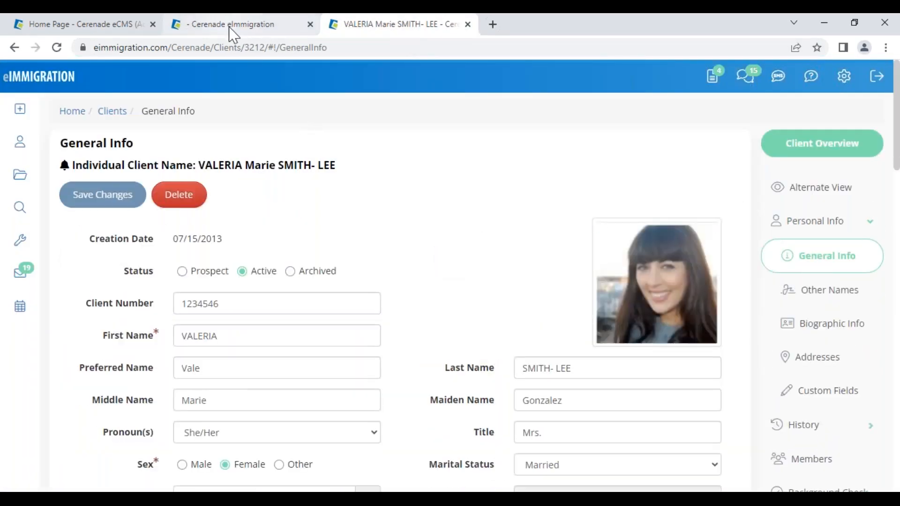
{"action": "left_click", "coordinate": [228, 27]}
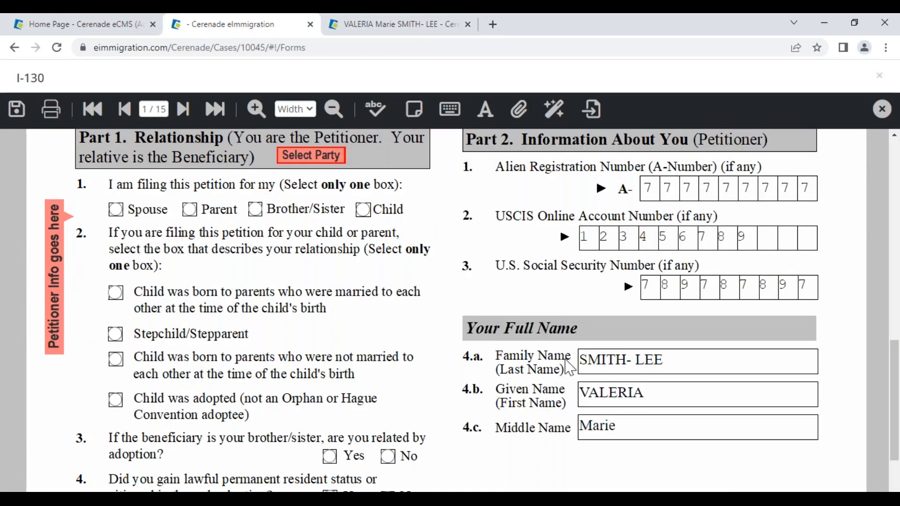
{"action": "left_click", "coordinate": [673, 402]}
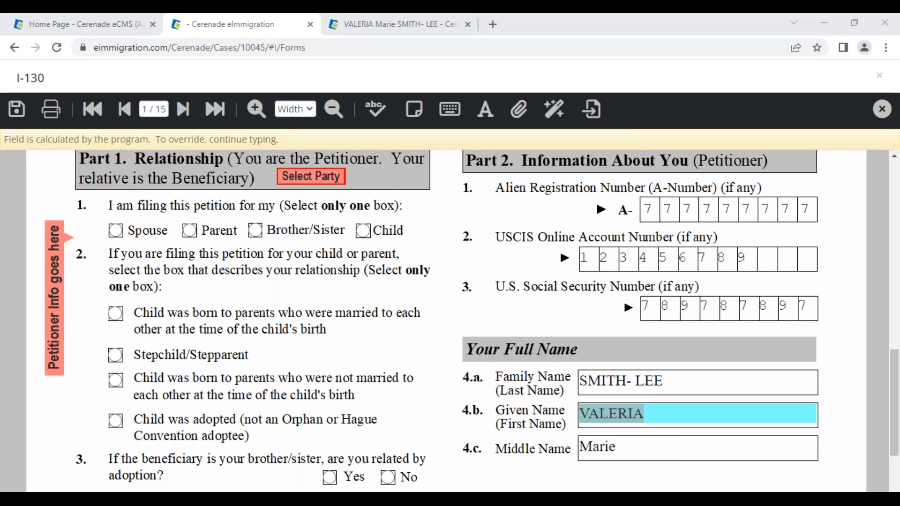
{"action": "left_click", "coordinate": [183, 109]}
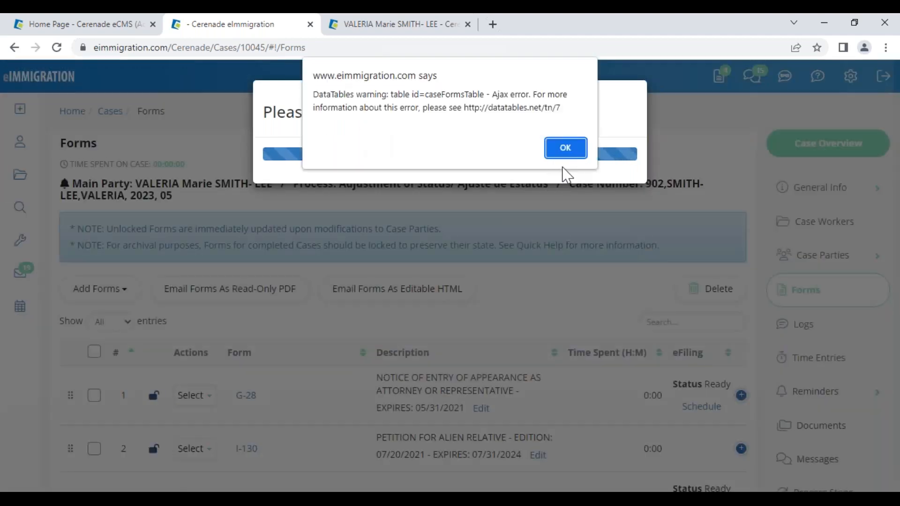
- Dismiss the table-loading error, try reloading the stuck Forms page, then close it
{"action": "left_click", "coordinate": [568, 155]}
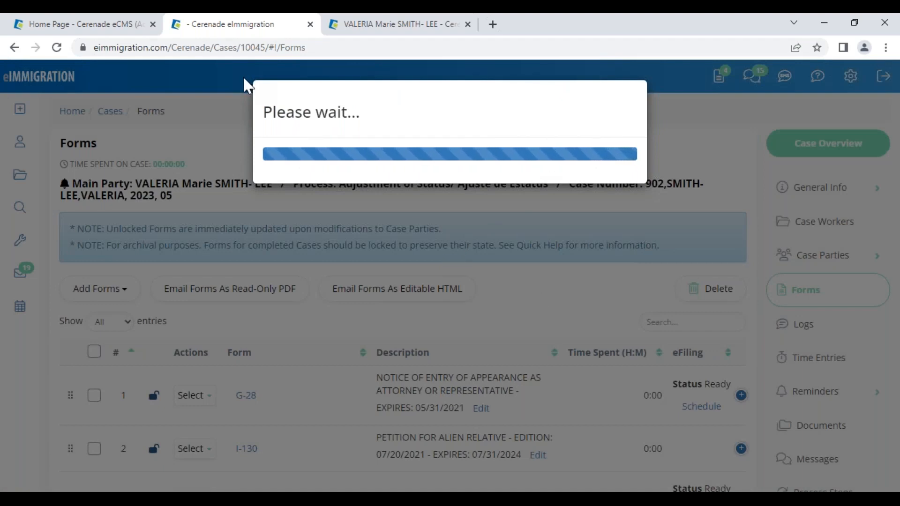
{"action": "left_click", "coordinate": [262, 49]}
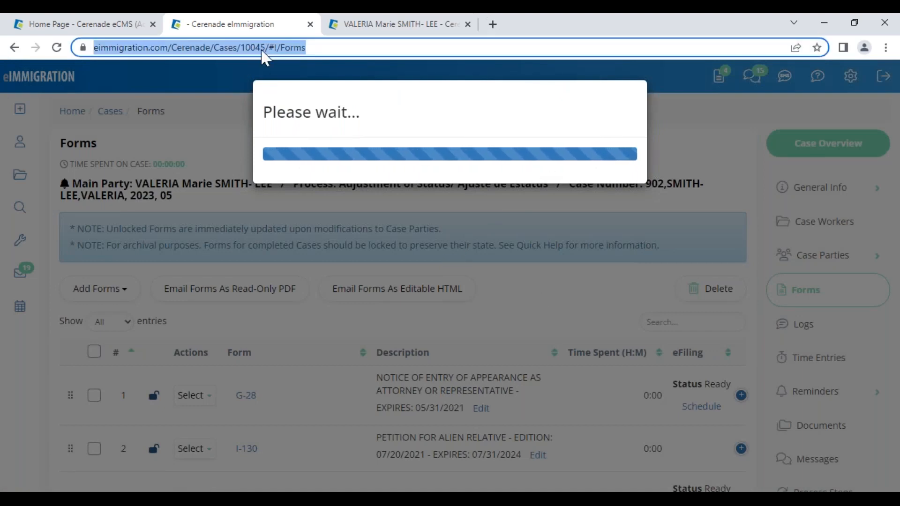
{"action": "key", "text": "Return"}
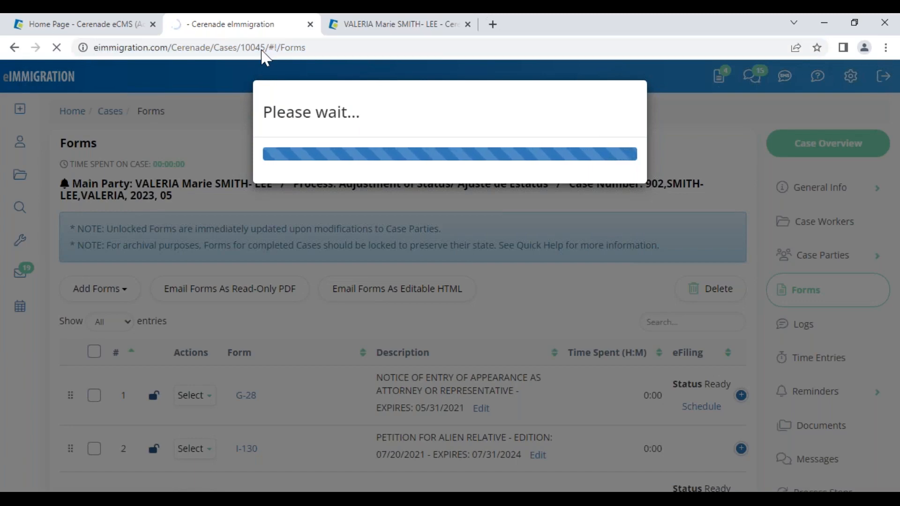
{"action": "left_click", "coordinate": [310, 25]}
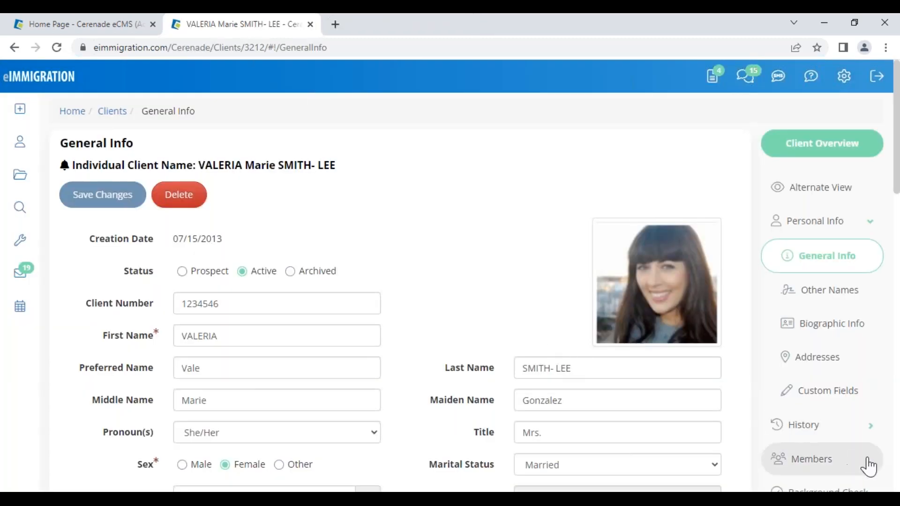
- Open the client's Cases list from the right sidebar
{"action": "scroll", "coordinate": [863, 457], "scroll_direction": "down", "scroll_amount": 6}
{"action": "scroll", "coordinate": [816, 413], "scroll_direction": "down", "scroll_amount": 1}
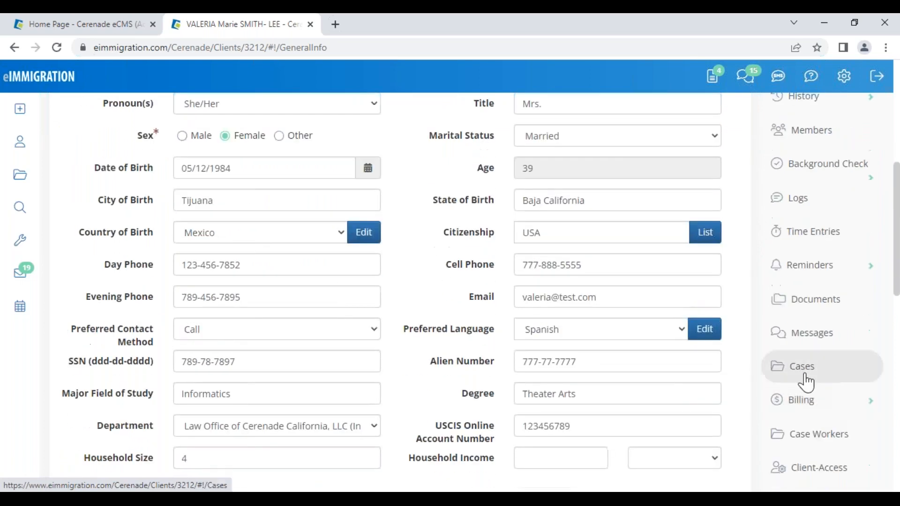
{"action": "left_click", "coordinate": [807, 381]}
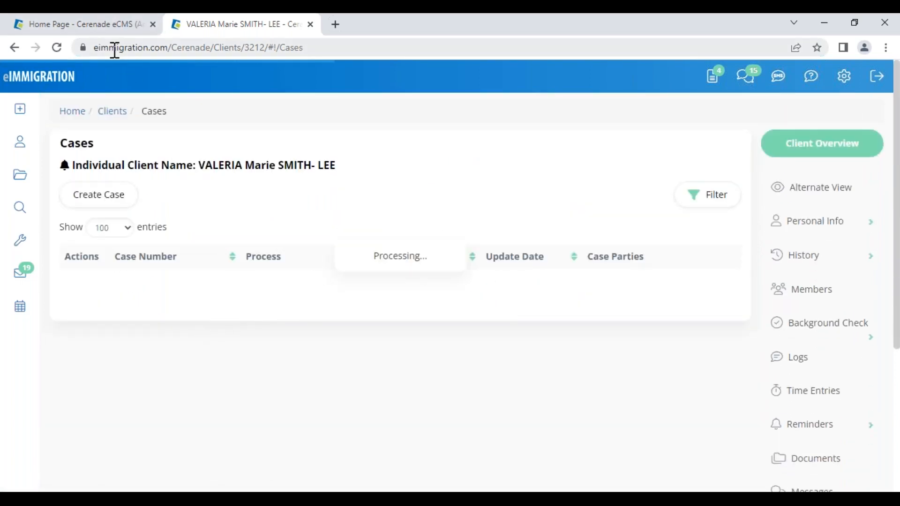
- Reload the cases page and open the Forms list of the 902 duplicate case
{"action": "left_click", "coordinate": [57, 47]}
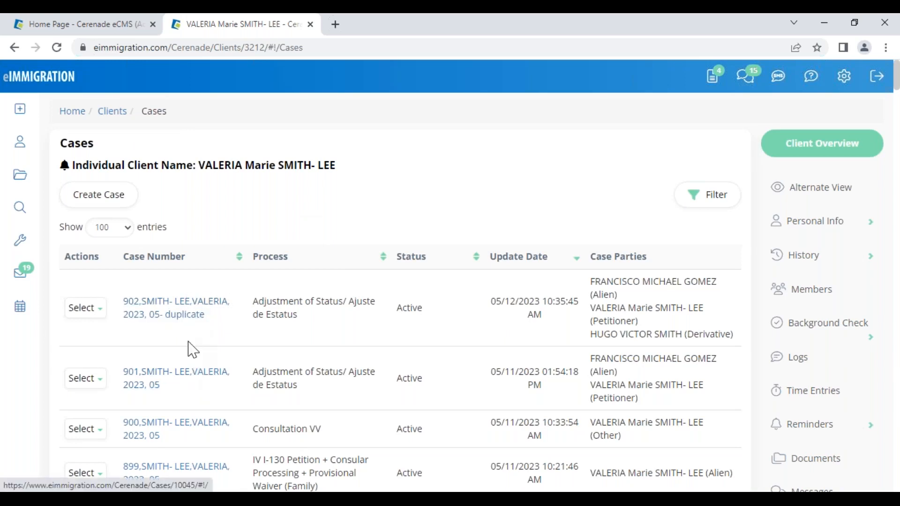
{"action": "left_click", "coordinate": [183, 318]}
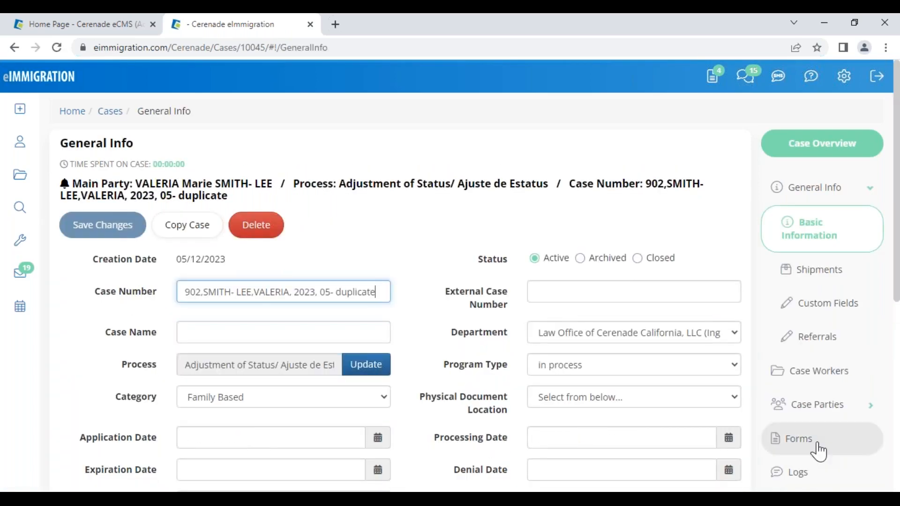
{"action": "scroll", "coordinate": [811, 446], "scroll_direction": "down", "scroll_amount": 3}
{"action": "left_click", "coordinate": [796, 308]}
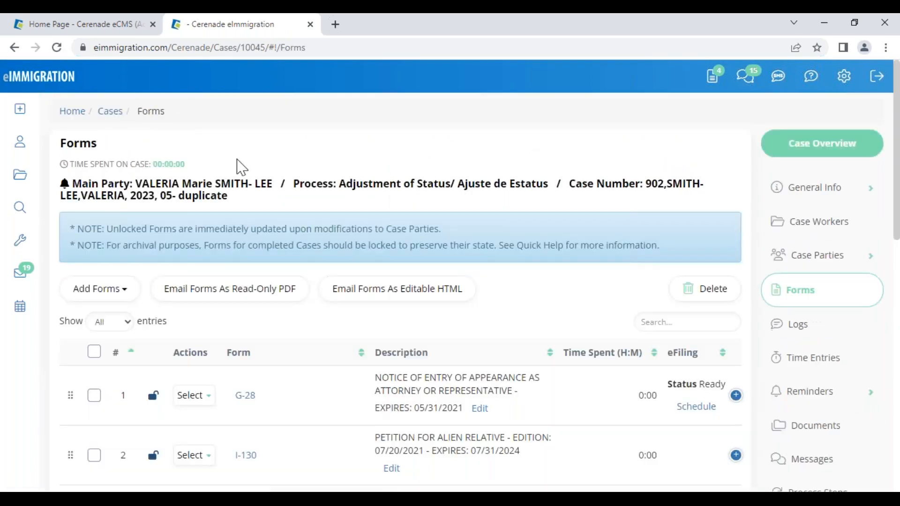
- Open the main party's profile in a new tab, then open the I-130 form
{"action": "left_click", "coordinate": [240, 185]}
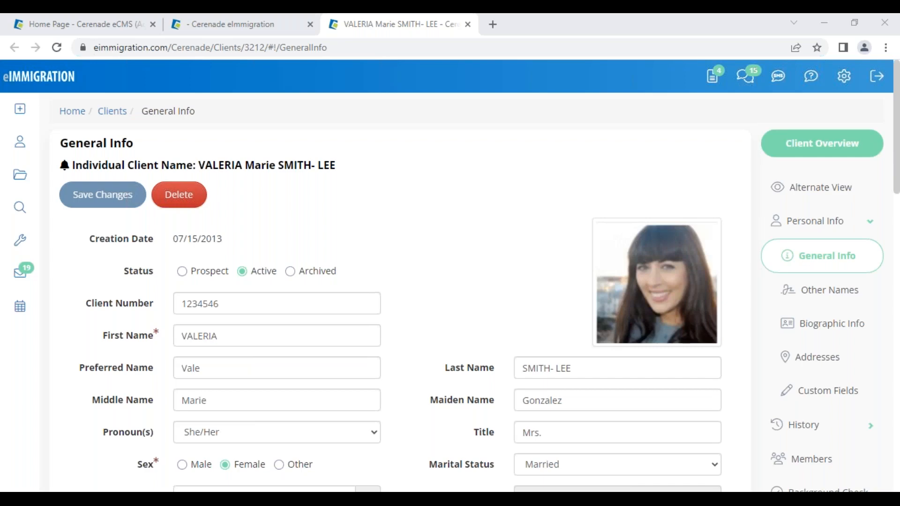
{"action": "left_click", "coordinate": [223, 26]}
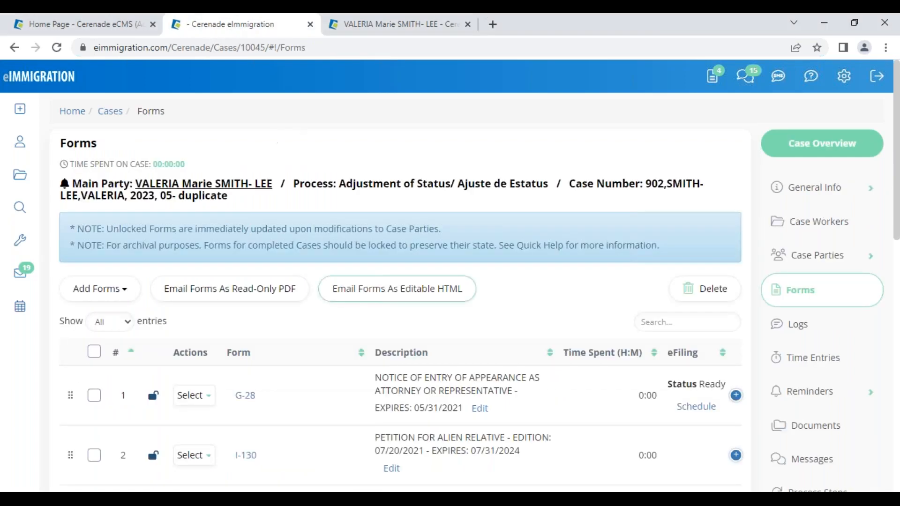
{"action": "left_click", "coordinate": [249, 457]}
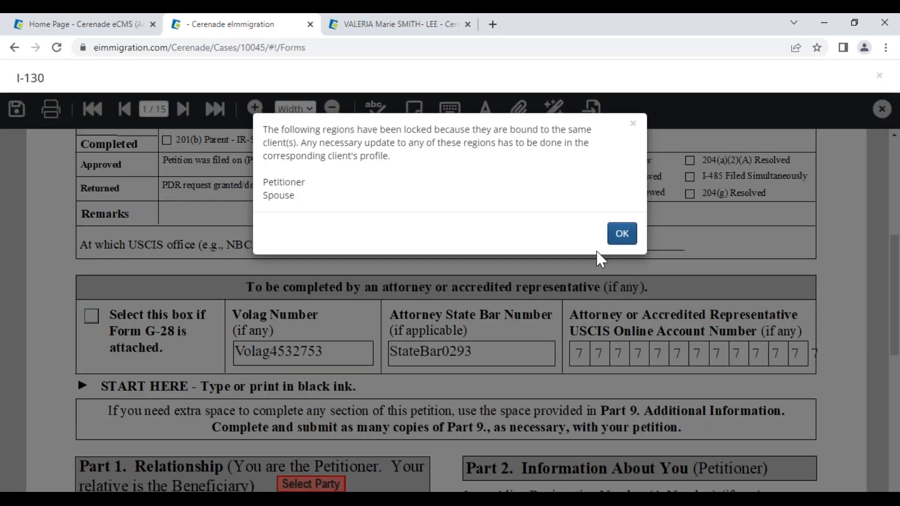
- Dismiss the locked-regions notice and delete Tijuana from City of Birth on page 2
{"action": "left_click", "coordinate": [618, 234]}
{"action": "scroll", "coordinate": [352, 379], "scroll_direction": "down", "scroll_amount": 5}
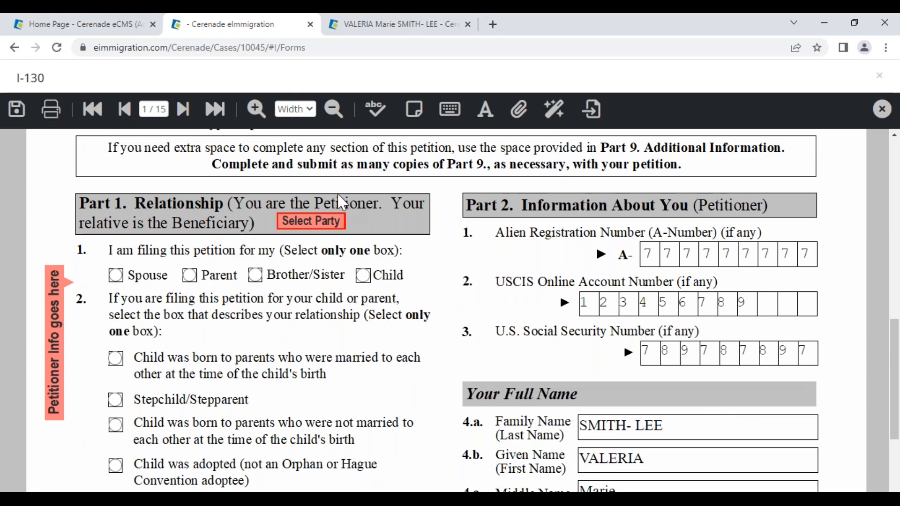
{"action": "left_click", "coordinate": [186, 110]}
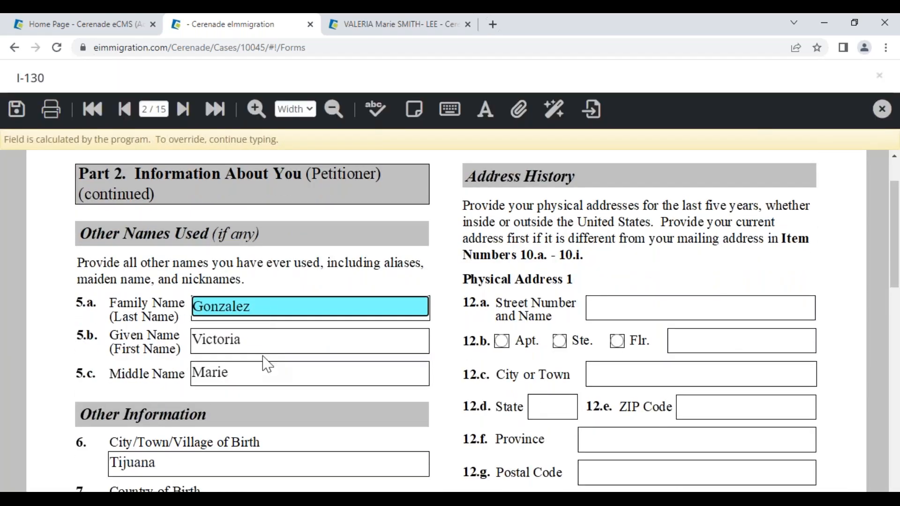
{"action": "scroll", "coordinate": [267, 364], "scroll_direction": "down", "scroll_amount": 1}
{"action": "left_click", "coordinate": [196, 397]}
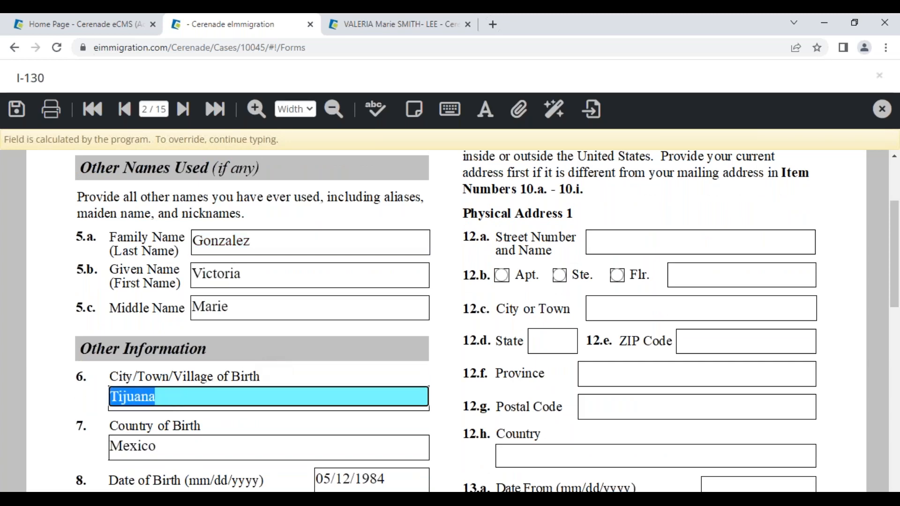
{"action": "key", "text": "Delete"}
{"action": "key", "text": "Delete"}
{"action": "key", "text": "Delete"}
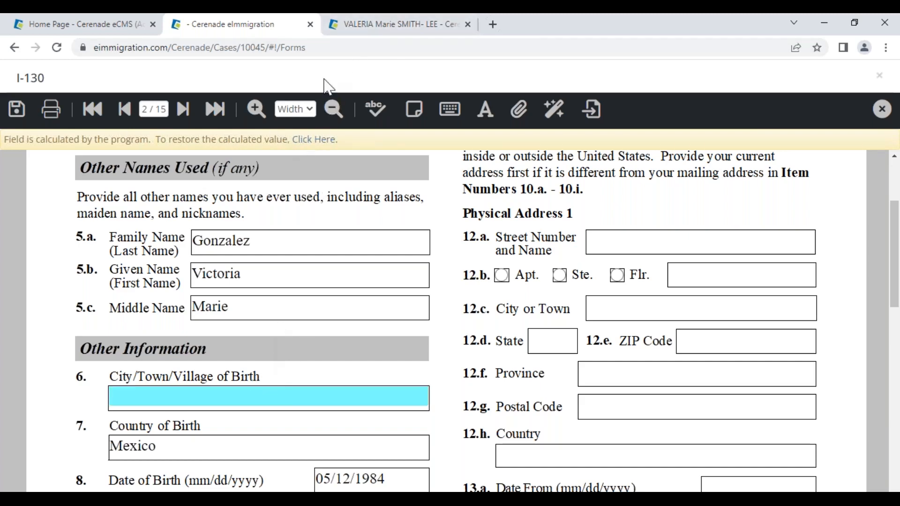
- Check the emptied City of Birth field, then switch to the client's profile tab
{"action": "left_click", "coordinate": [360, 26]}
{"action": "left_click", "coordinate": [233, 24]}
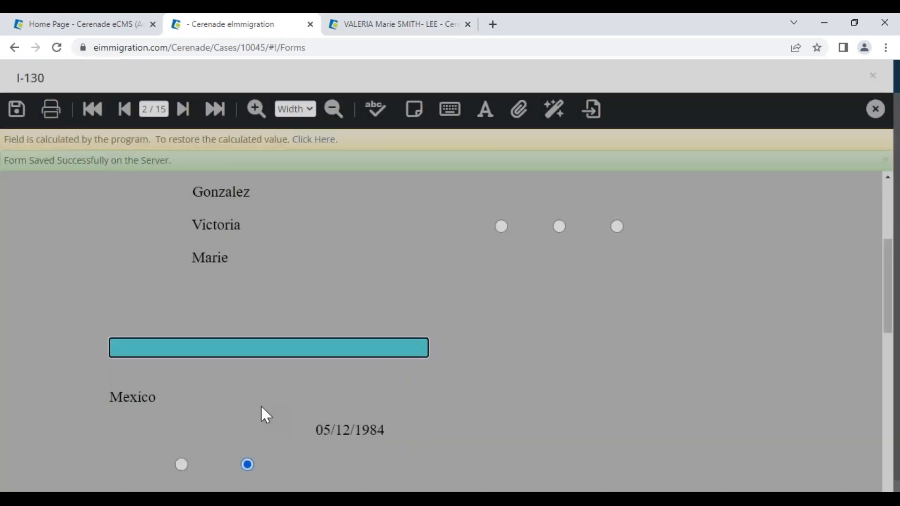
{"action": "left_click", "coordinate": [214, 351]}
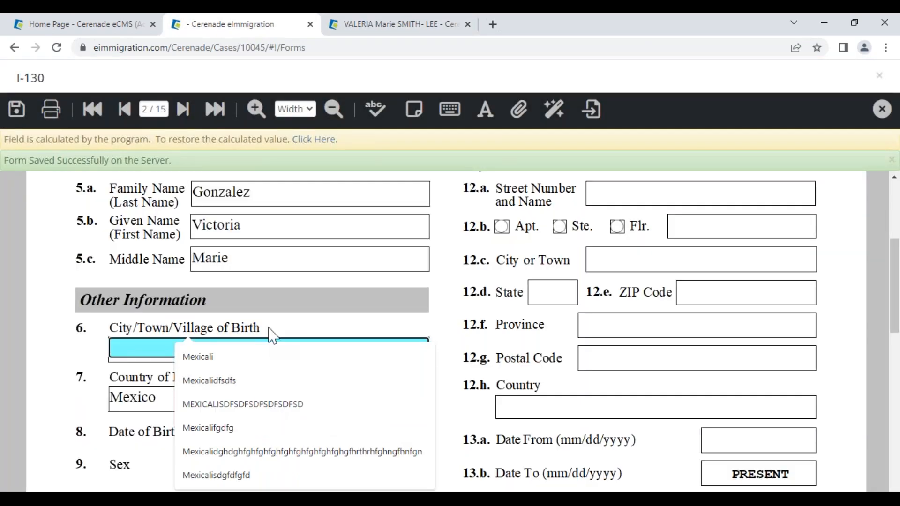
{"action": "left_click", "coordinate": [366, 26]}
{"action": "scroll", "coordinate": [441, 304], "scroll_direction": "down", "scroll_amount": 5}
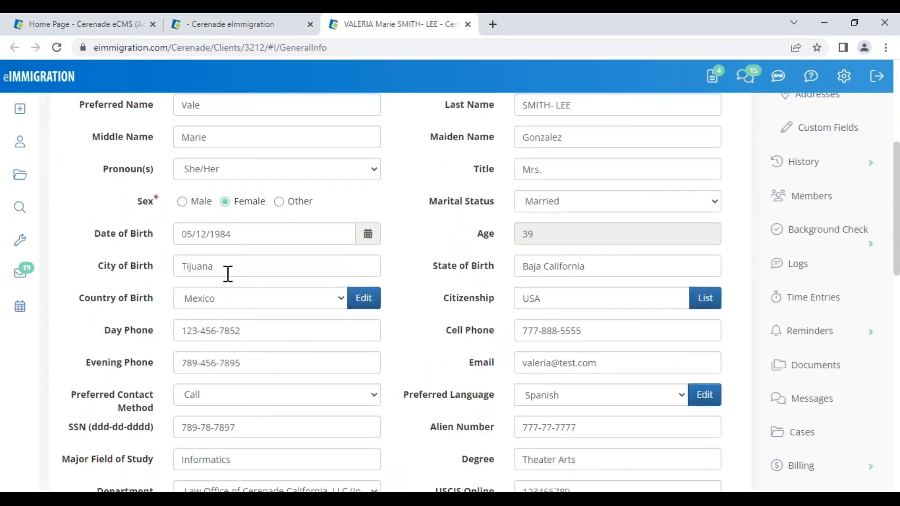
- Change the client's profile City of Birth from Tijuana to Rosarito and save
{"action": "double_click", "coordinate": [210, 268]}
{"action": "mouse_move", "coordinate": [35, 229]}
{"action": "type", "text": "Rosarito"}
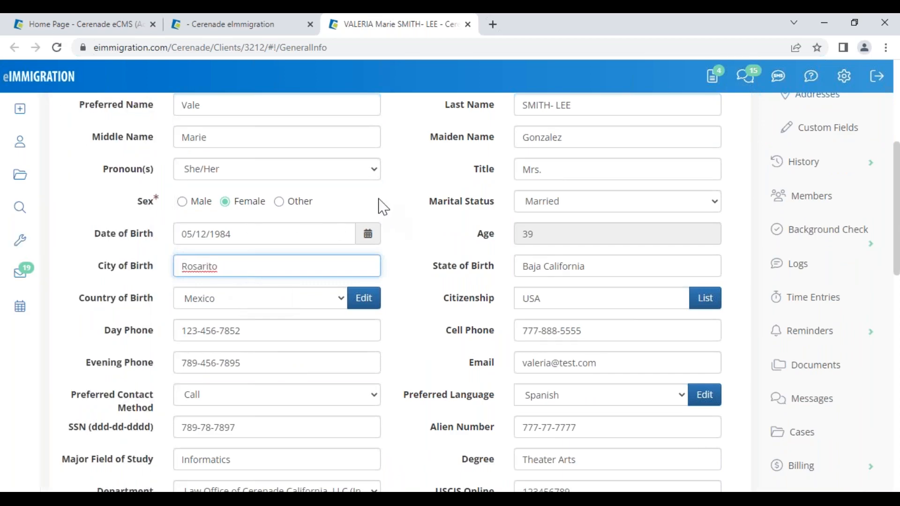
{"action": "scroll", "coordinate": [383, 206], "scroll_direction": "up", "scroll_amount": 7}
{"action": "left_click", "coordinate": [109, 197]}
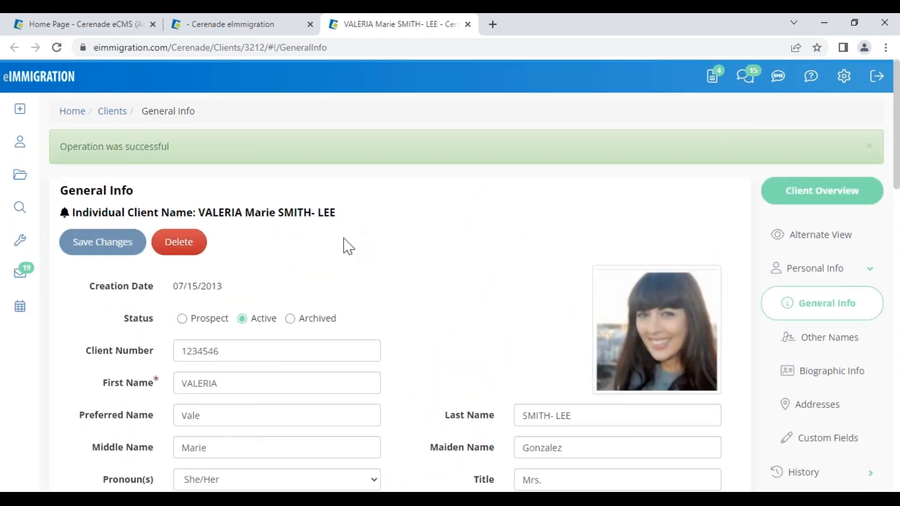
- Return to the I-130 and go back to page 1
{"action": "left_click", "coordinate": [218, 24]}
{"action": "left_click", "coordinate": [125, 111]}
{"action": "scroll", "coordinate": [323, 282], "scroll_direction": "down", "scroll_amount": 5}
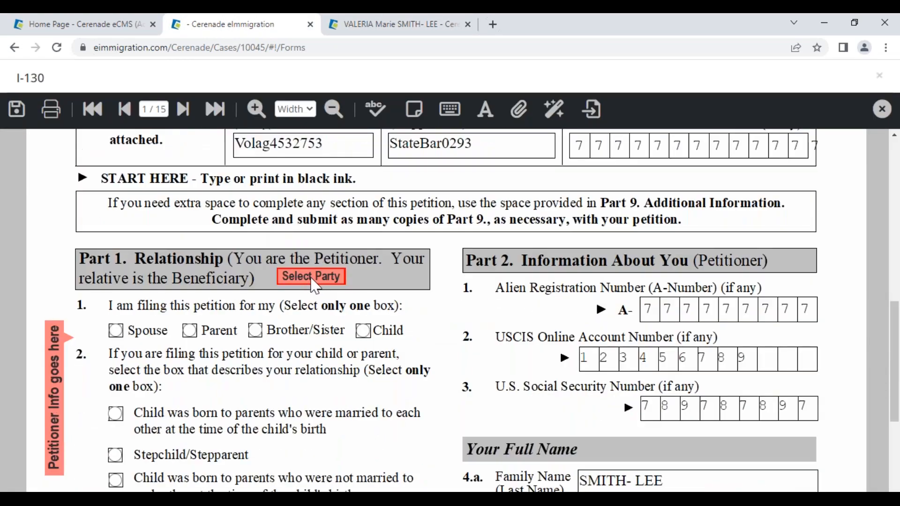
- Repopulate the I-130 via Replace Petitioner and all members, choosing the client as Petitioner, then go to page 2
{"action": "left_click", "coordinate": [313, 284]}
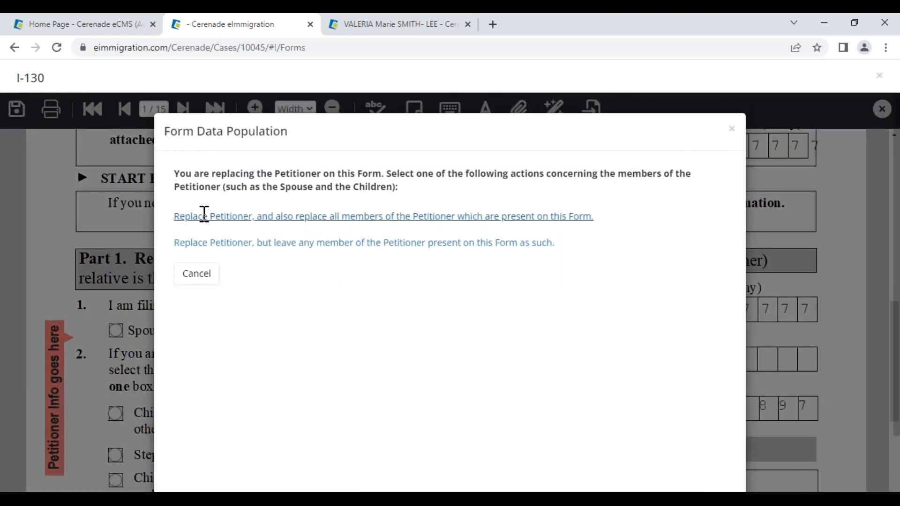
{"action": "left_click", "coordinate": [204, 215]}
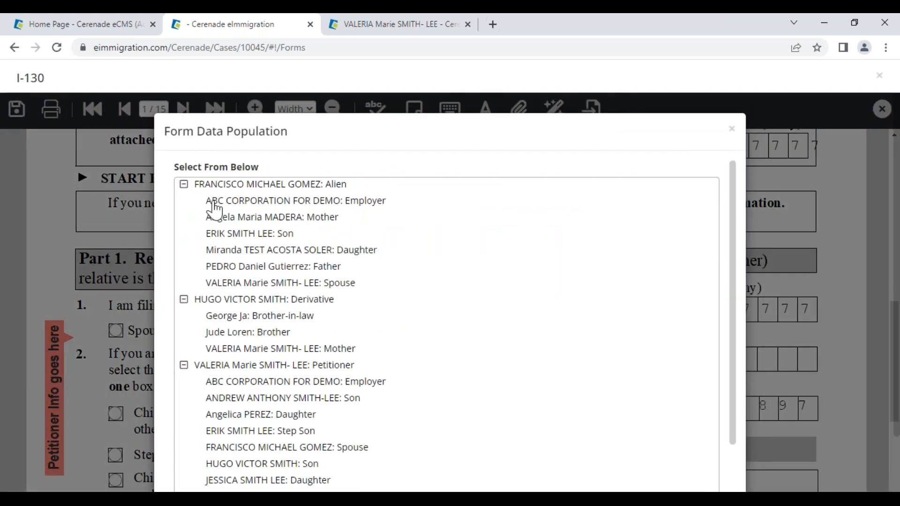
{"action": "left_click", "coordinate": [216, 366]}
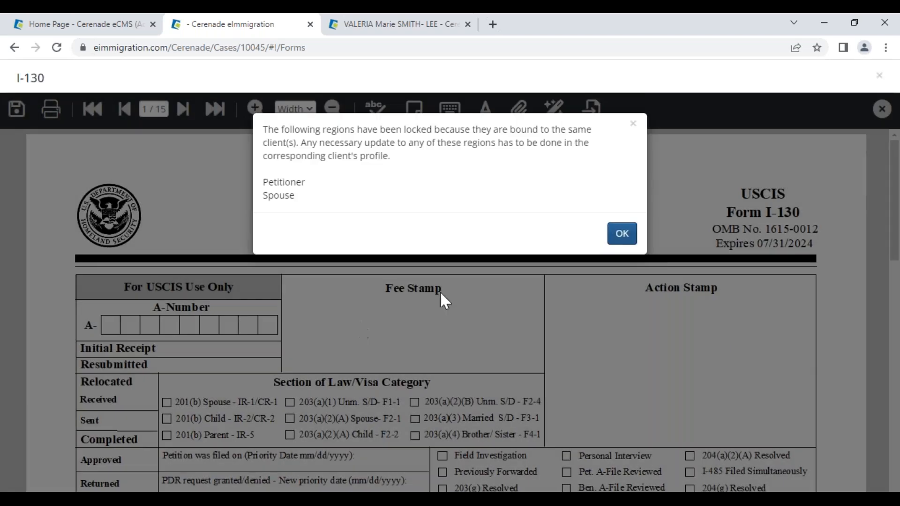
{"action": "left_click", "coordinate": [622, 234]}
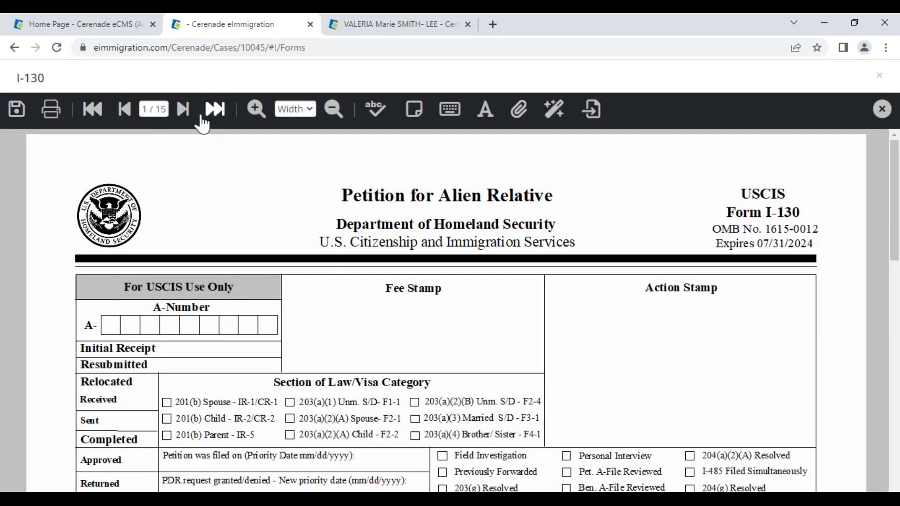
{"action": "left_click", "coordinate": [187, 117]}
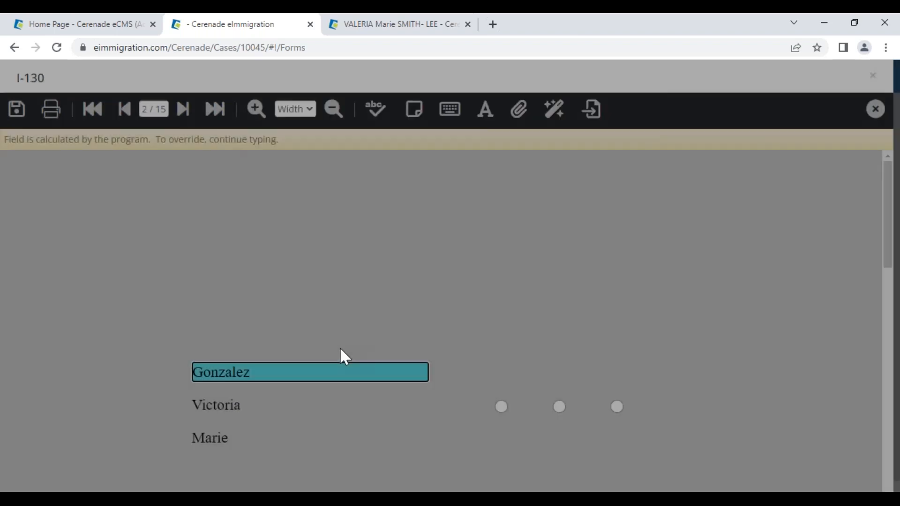
{"action": "scroll", "coordinate": [182, 429], "scroll_direction": "down", "scroll_amount": 4}
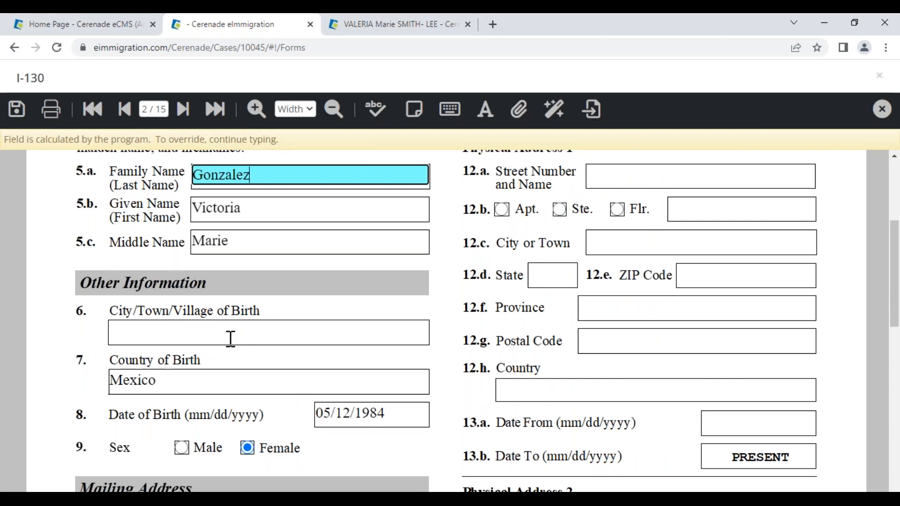
- Restore the calculated City of Birth Rosarito and Country of Birth Mexico after test edits on page 2
{"action": "left_click", "coordinate": [230, 338]}
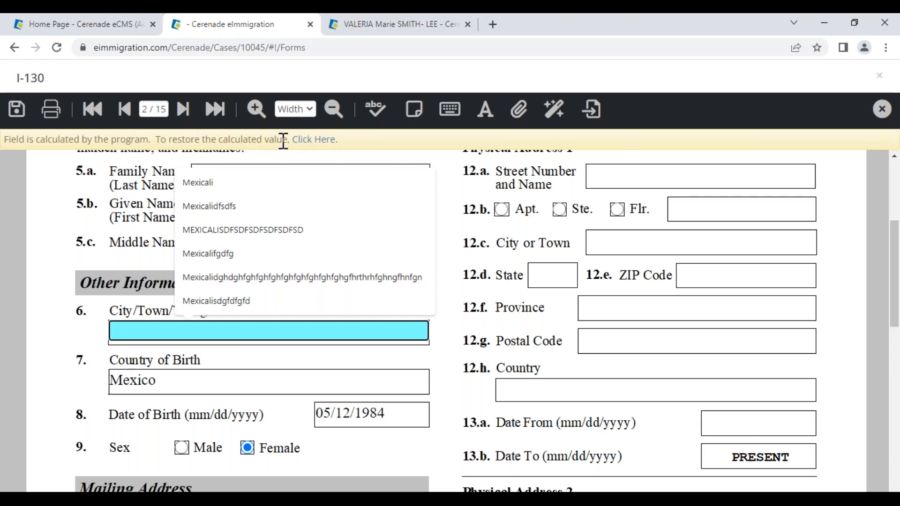
{"action": "left_click", "coordinate": [313, 140]}
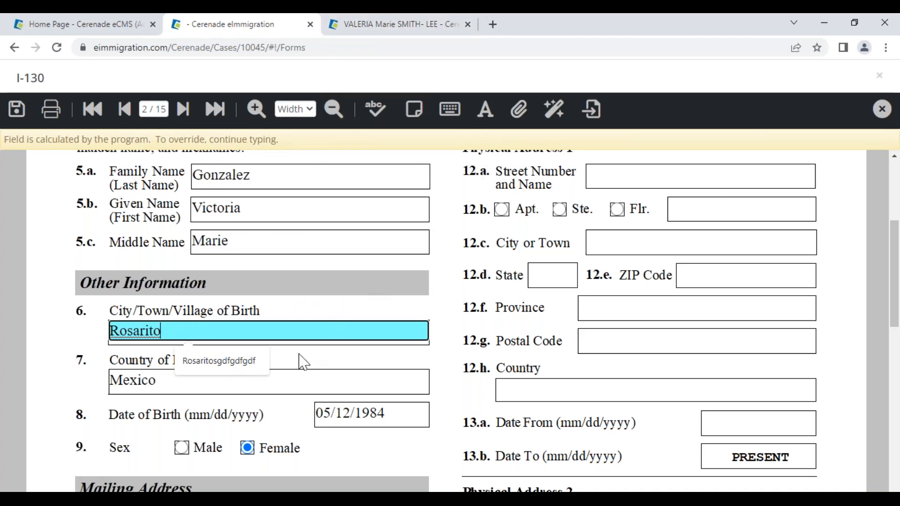
{"action": "left_click", "coordinate": [298, 382]}
{"action": "type", "text": "xsdgsdfgdfgfd"}
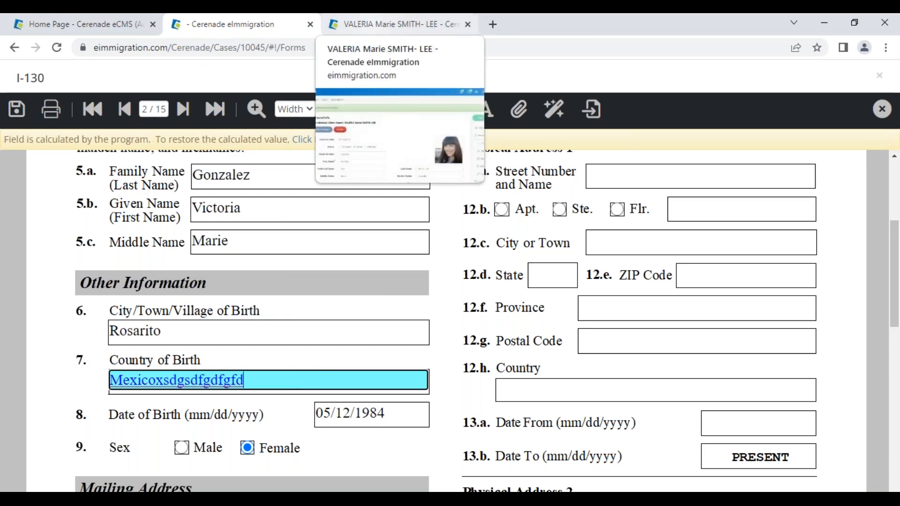
{"action": "left_click", "coordinate": [315, 140]}
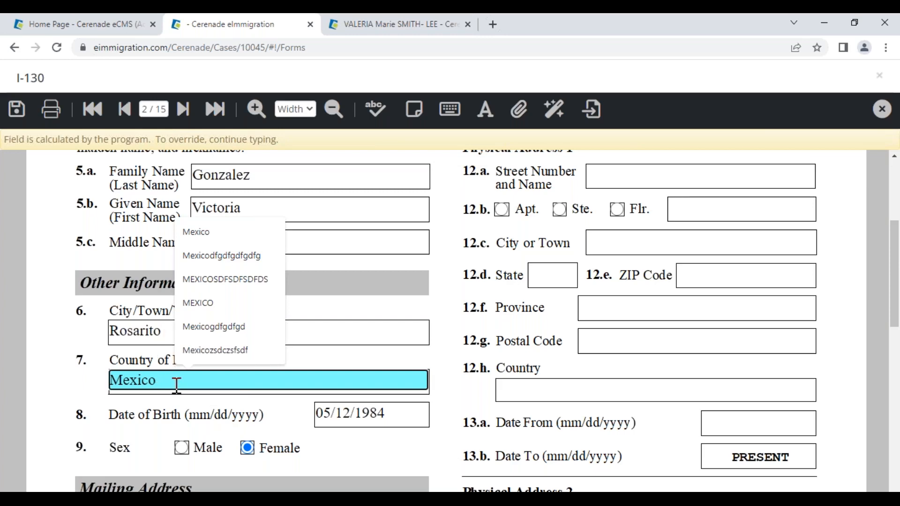
{"action": "type", "text": "sdfsdfsdfsf"}
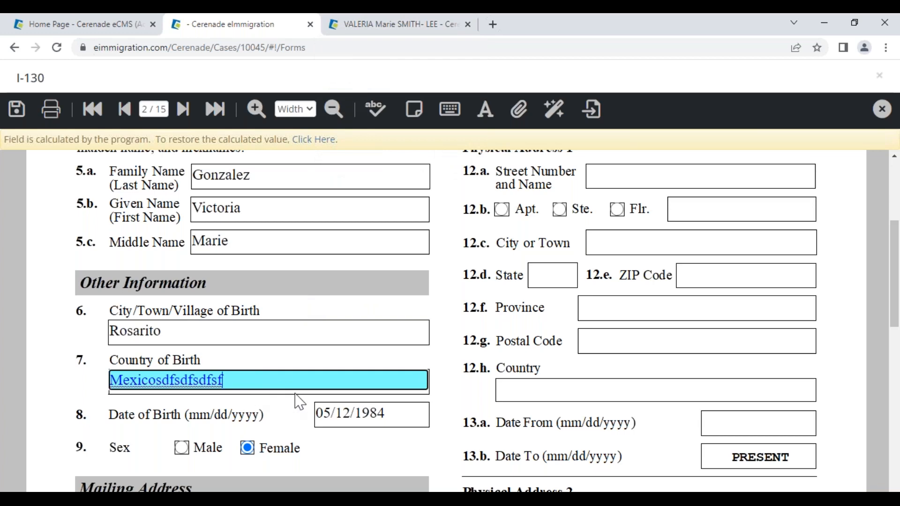
{"action": "left_click", "coordinate": [315, 147]}
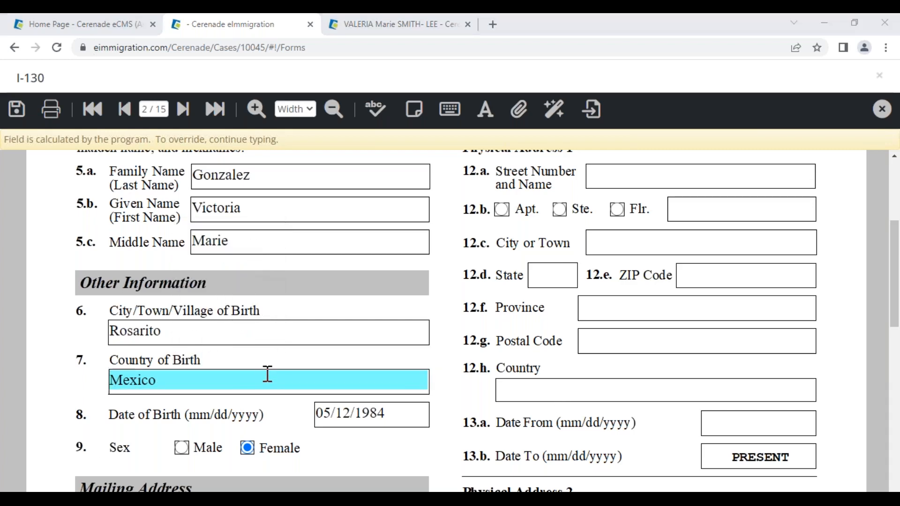
{"action": "scroll", "coordinate": [268, 374], "scroll_direction": "down", "scroll_amount": 4}
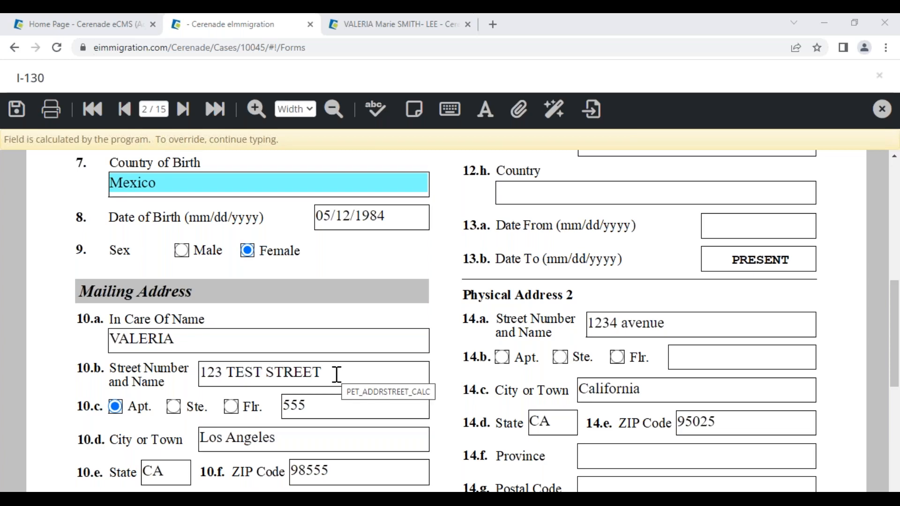
{"action": "scroll", "coordinate": [336, 375], "scroll_direction": "up", "scroll_amount": 5}
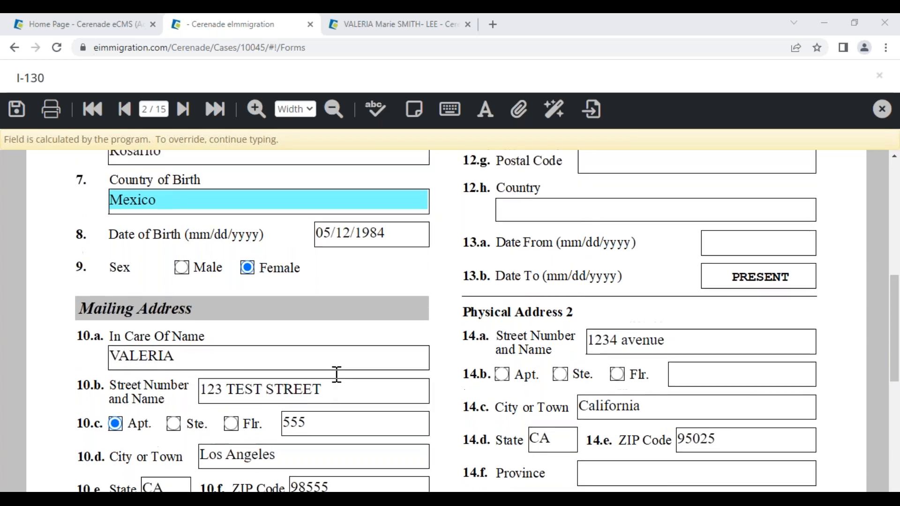
- Place a sticky note beside Country of Birth and drag it up to the 12.f Province row
{"action": "left_click", "coordinate": [416, 113]}
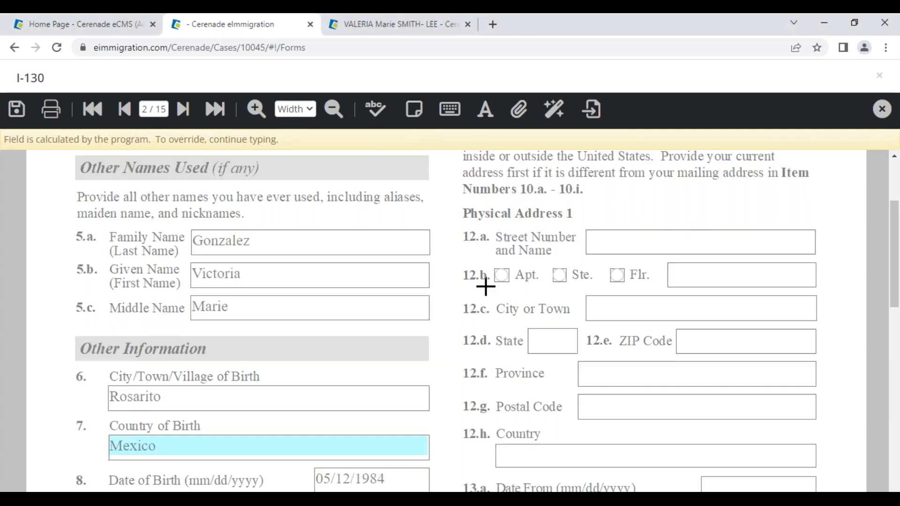
{"action": "scroll", "coordinate": [482, 286], "scroll_direction": "down", "scroll_amount": 4}
{"action": "left_click", "coordinate": [438, 239]}
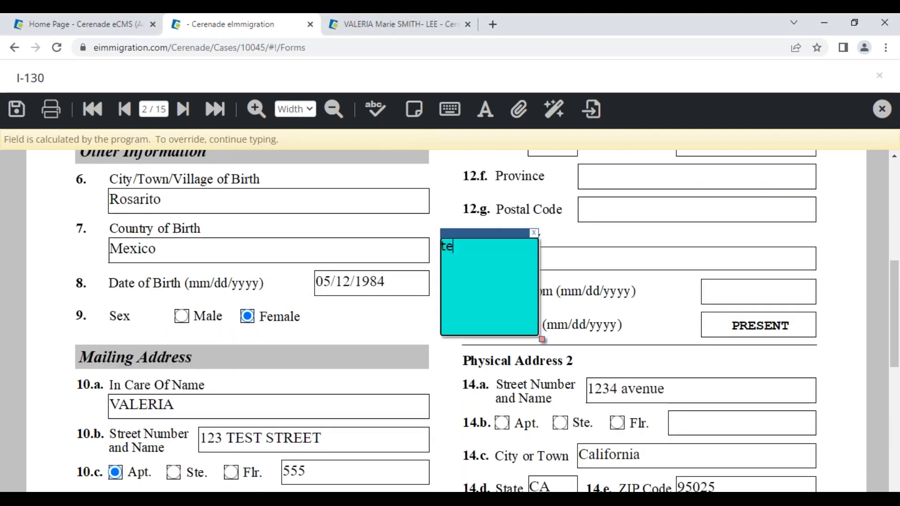
{"action": "left_click_drag", "start_coordinate": [462, 233], "coordinate": [474, 169]}
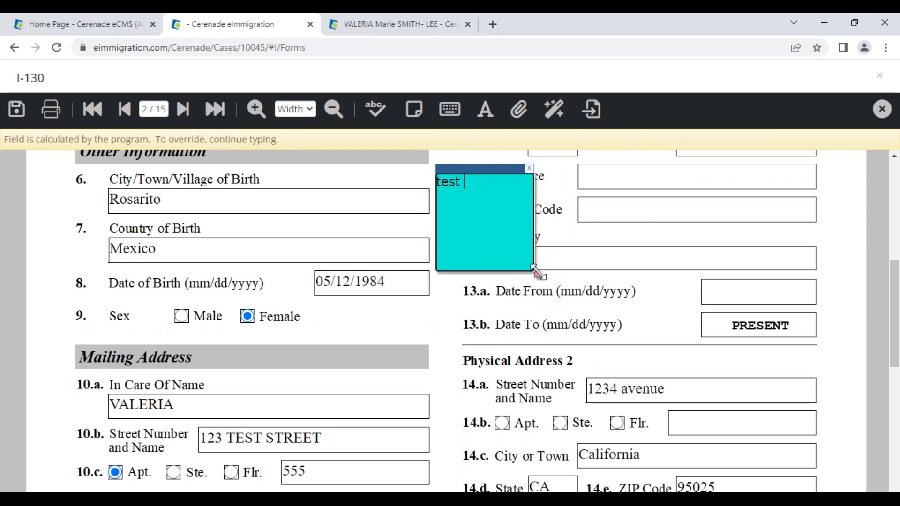
- Add a second sticky note reading 'test' at item 9, Sex, and open the Print Form dialog
{"action": "left_click", "coordinate": [415, 110]}
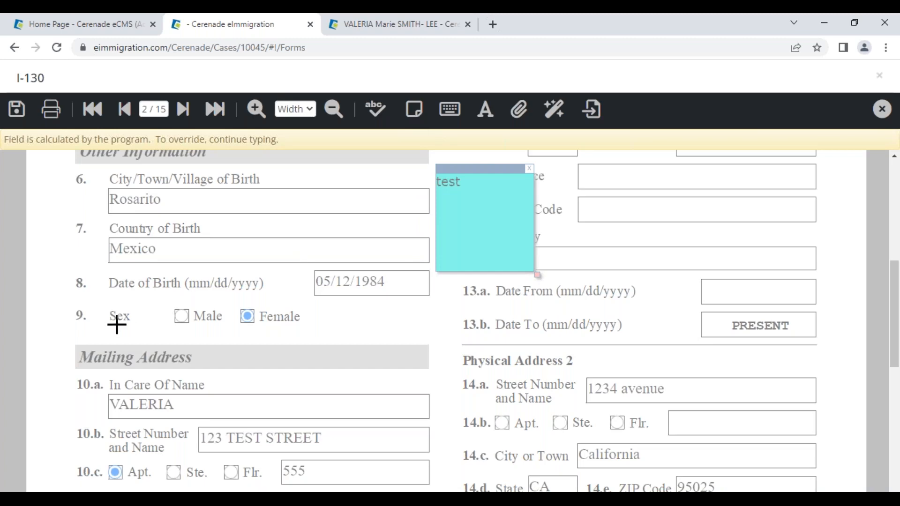
{"action": "left_click", "coordinate": [97, 322]}
{"action": "type", "text": "test"}
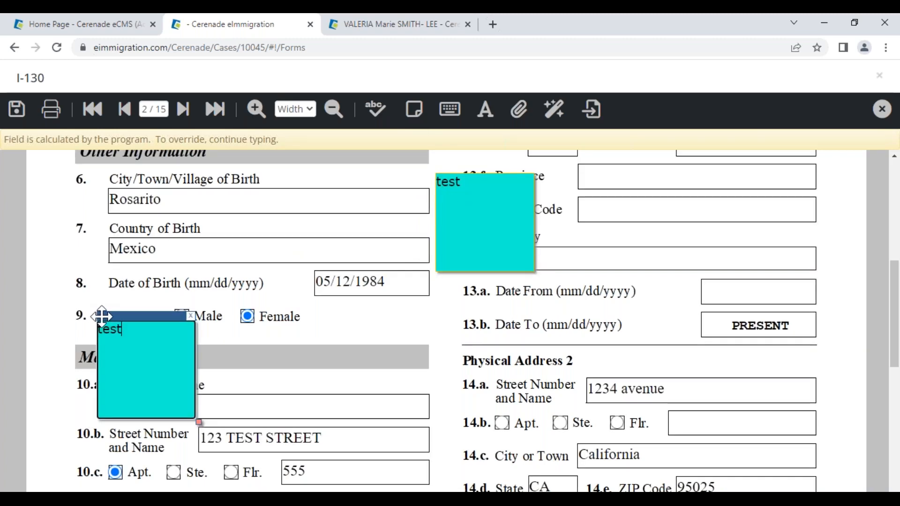
{"action": "left_click", "coordinate": [51, 110]}
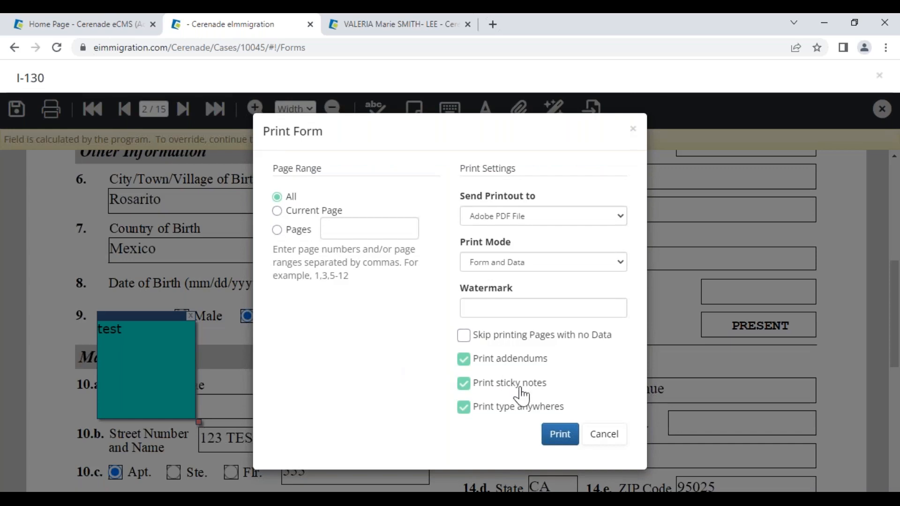
{"action": "left_click", "coordinate": [603, 434]}
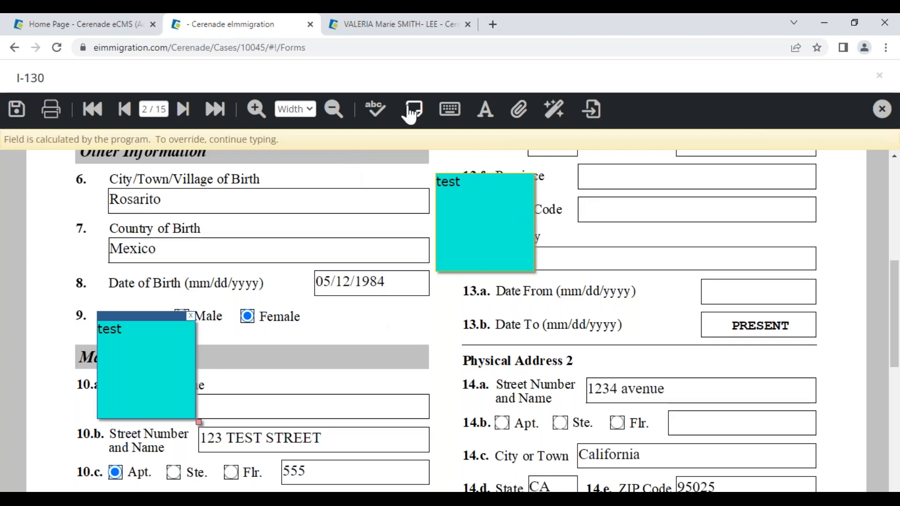
- Add a free-floating text box reading 'zvfdgfdgdf' near items 6–8
{"action": "left_click", "coordinate": [450, 110]}
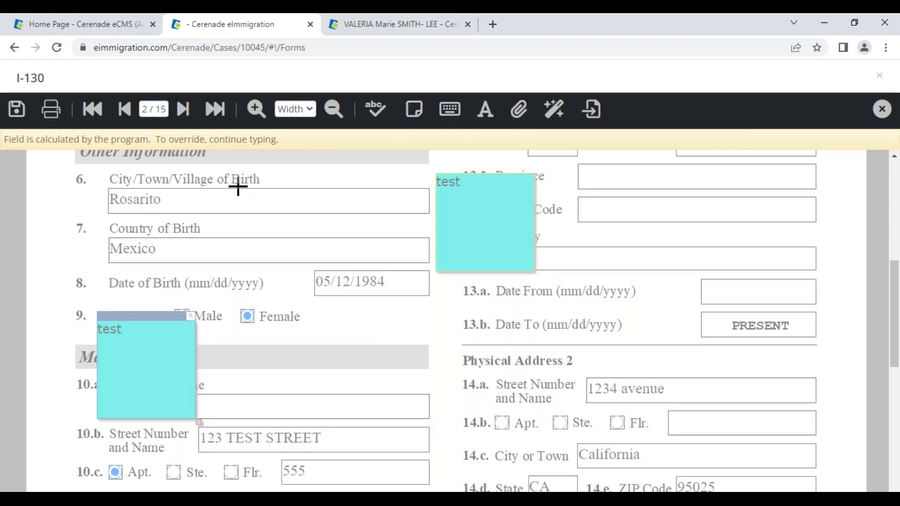
{"action": "left_click", "coordinate": [211, 198]}
{"action": "type", "text": "zvfdgfdgdf"}
{"action": "left_click_drag", "start_coordinate": [260, 194], "coordinate": [370, 294]}
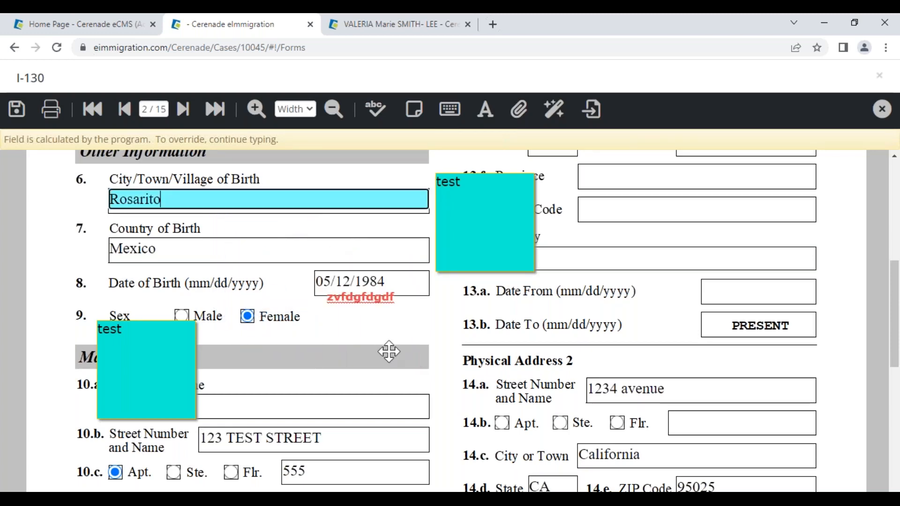
- Move the text box beside Country of Birth and append 'dgfsdgdfgsgdfgdfgdfgdfgdfgd' to the 10.b street address
{"action": "left_click", "coordinate": [355, 281]}
{"action": "left_click", "coordinate": [360, 295]}
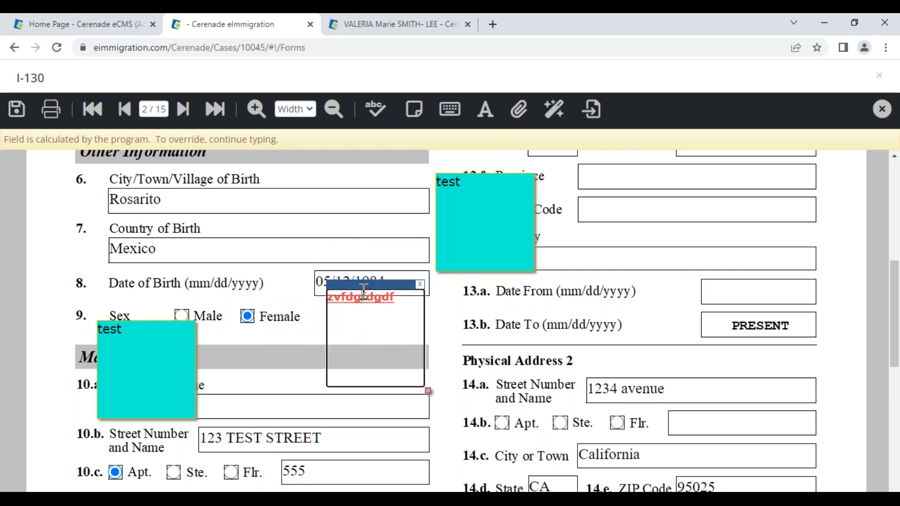
{"action": "left_click_drag", "start_coordinate": [361, 283], "coordinate": [222, 239]}
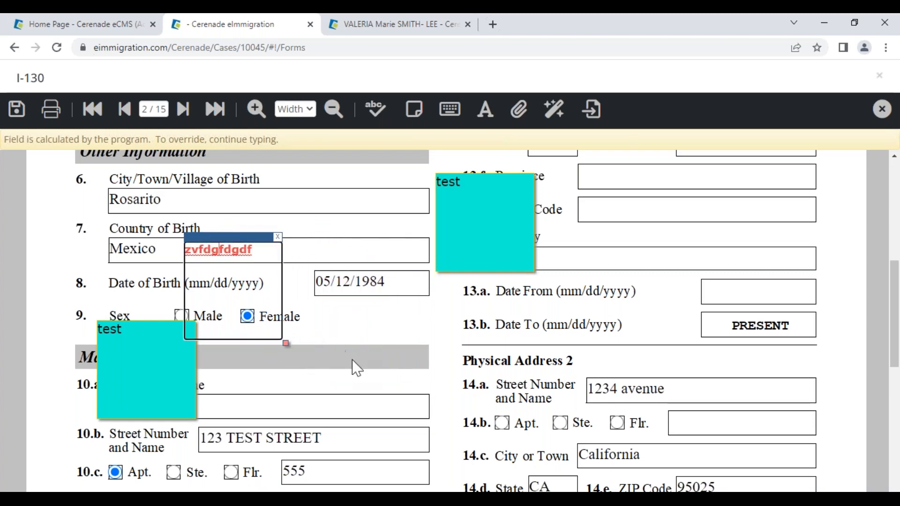
{"action": "left_click", "coordinate": [366, 439]}
{"action": "type", "text": "dgfsdg"}
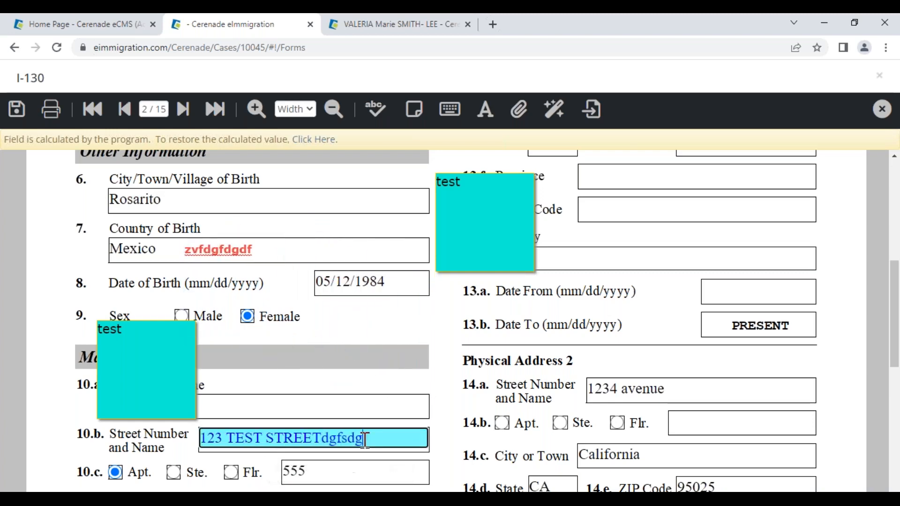
{"action": "type", "text": "dfgsgdfgdfgdfgdfgdfgd"}
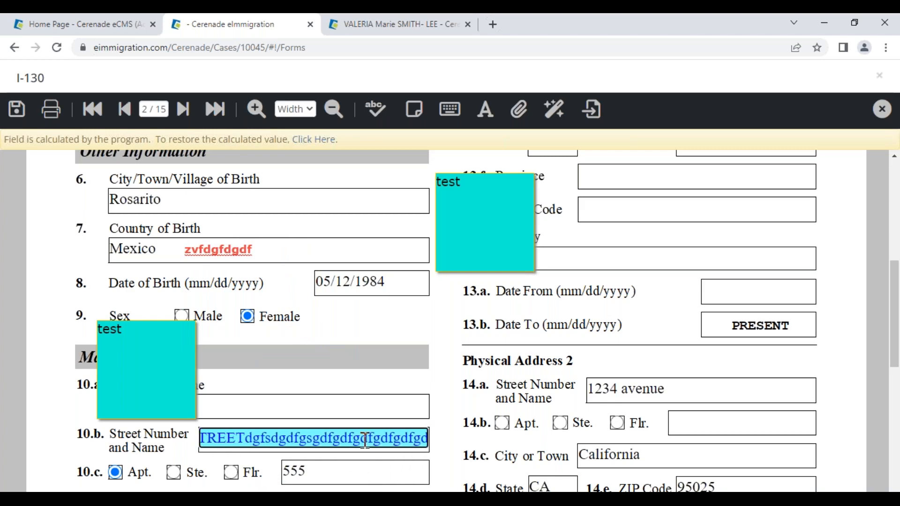
- Set the 10.b street address field's font size to 7 in Font Settings
{"action": "left_click", "coordinate": [485, 116]}
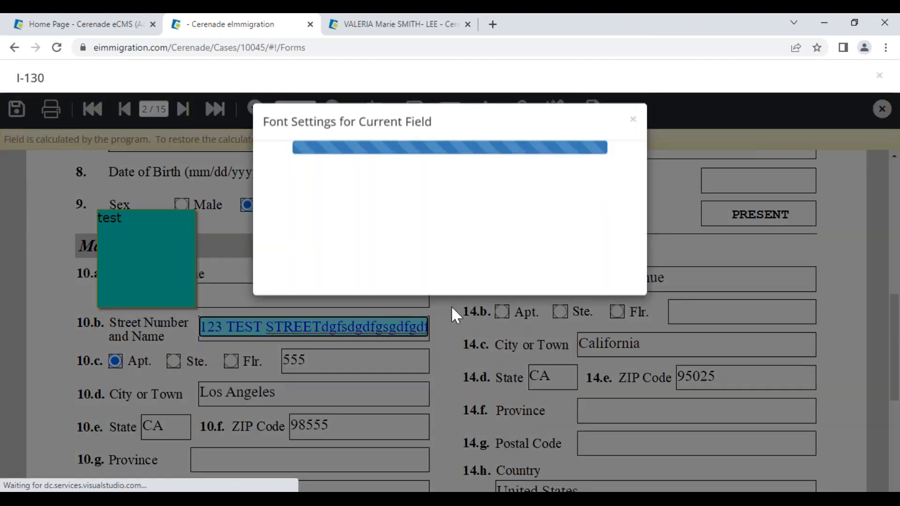
{"action": "left_click", "coordinate": [495, 192]}
{"action": "left_click", "coordinate": [490, 220]}
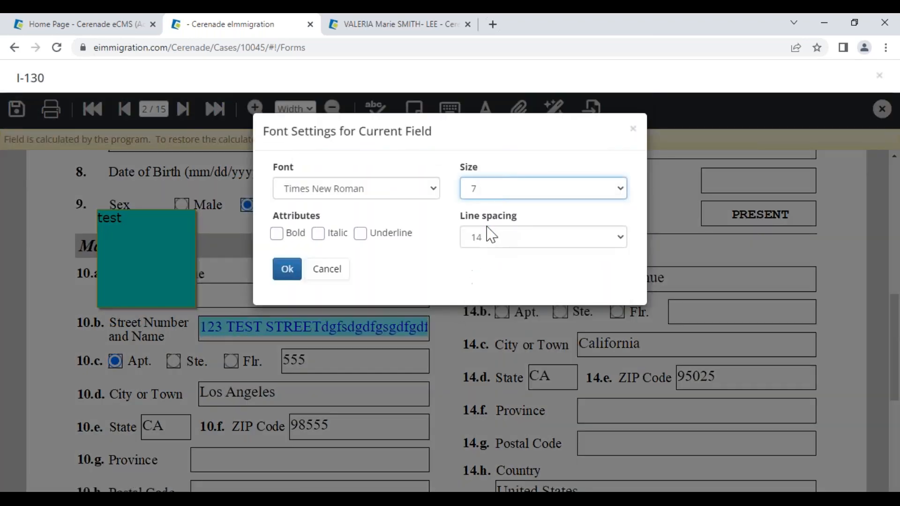
{"action": "left_click", "coordinate": [287, 268]}
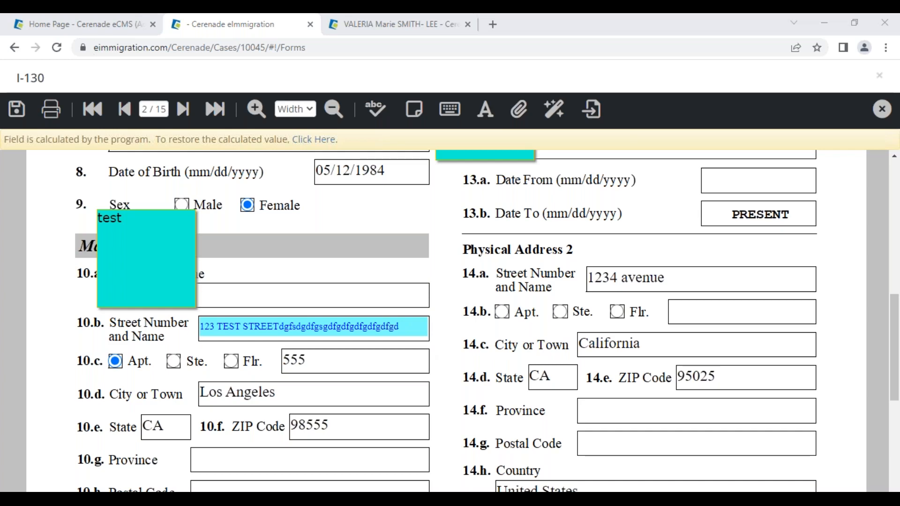
{"action": "left_click", "coordinate": [431, 259]}
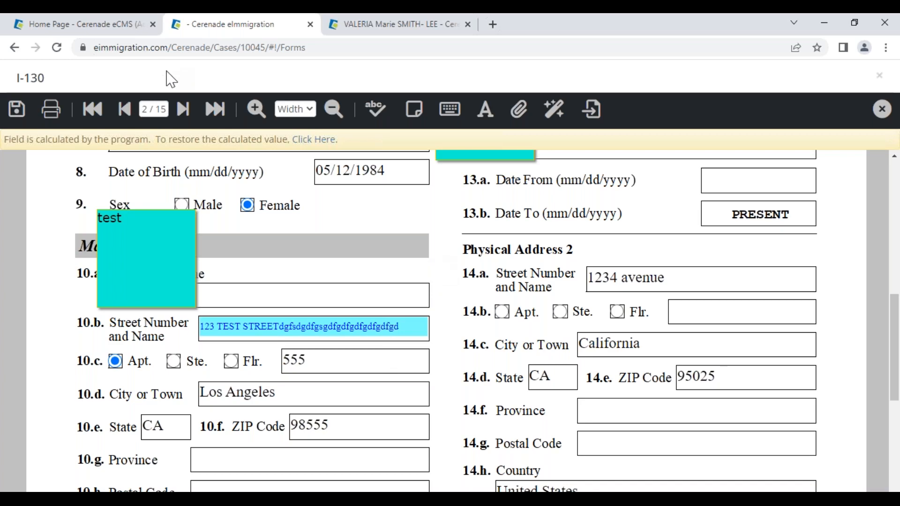
- On the last page, uncheck the 1324 avenue, TEST 789 Avenue, 123 TEST 456 and test addresses, and save the addendum entries
{"action": "left_click", "coordinate": [184, 112]}
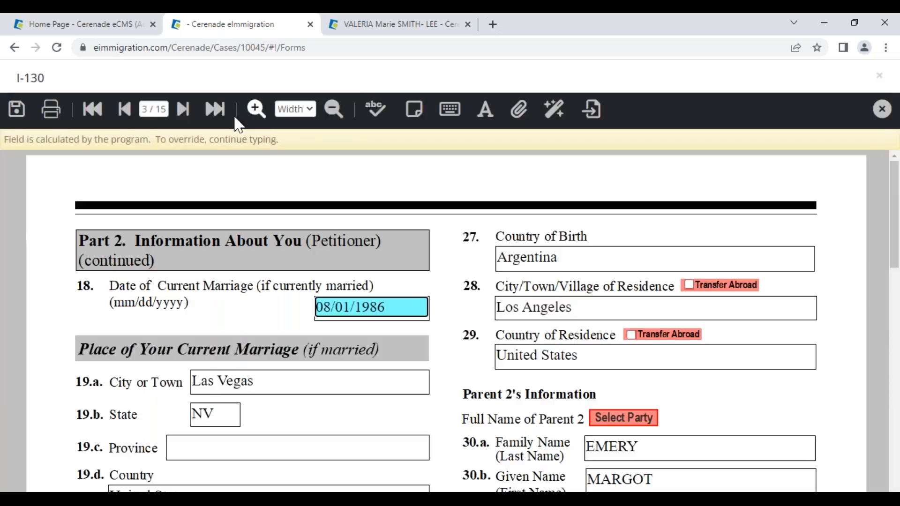
{"action": "left_click", "coordinate": [218, 107]}
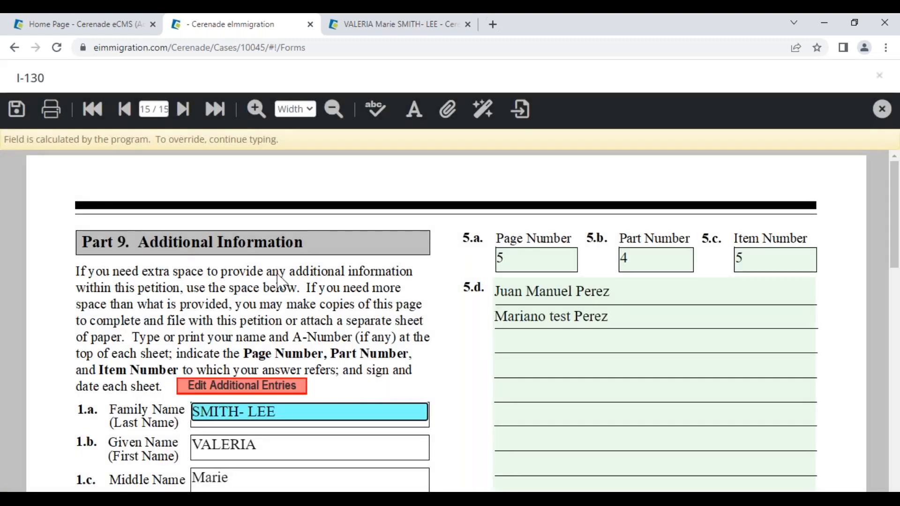
{"action": "left_click", "coordinate": [240, 387]}
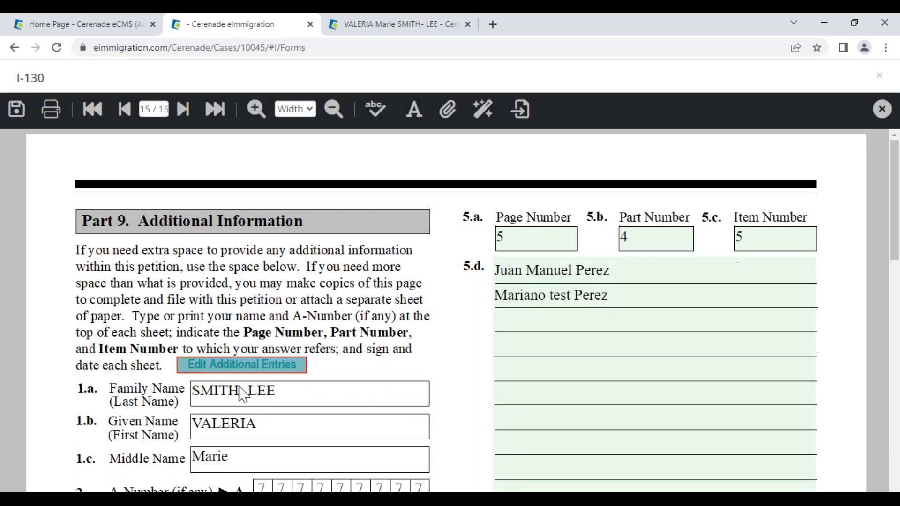
{"action": "left_click", "coordinate": [264, 365]}
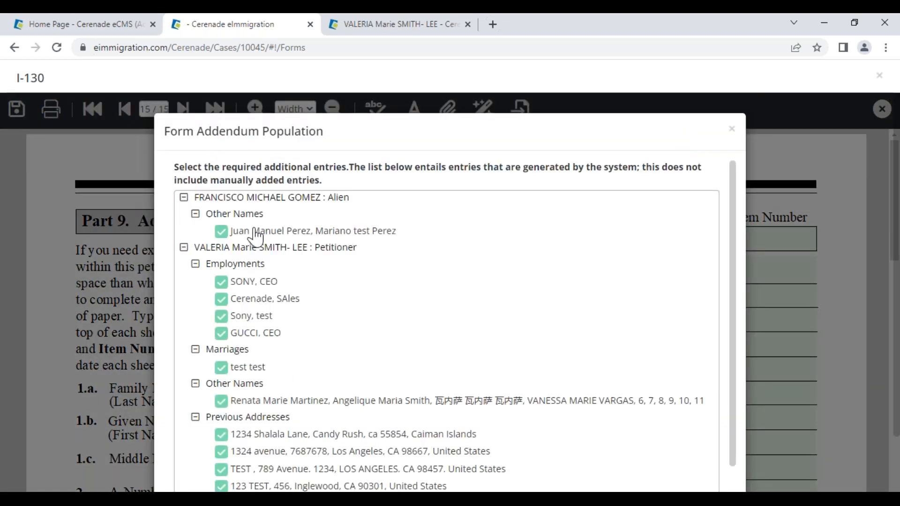
{"action": "scroll", "coordinate": [256, 307], "scroll_direction": "down", "scroll_amount": 4}
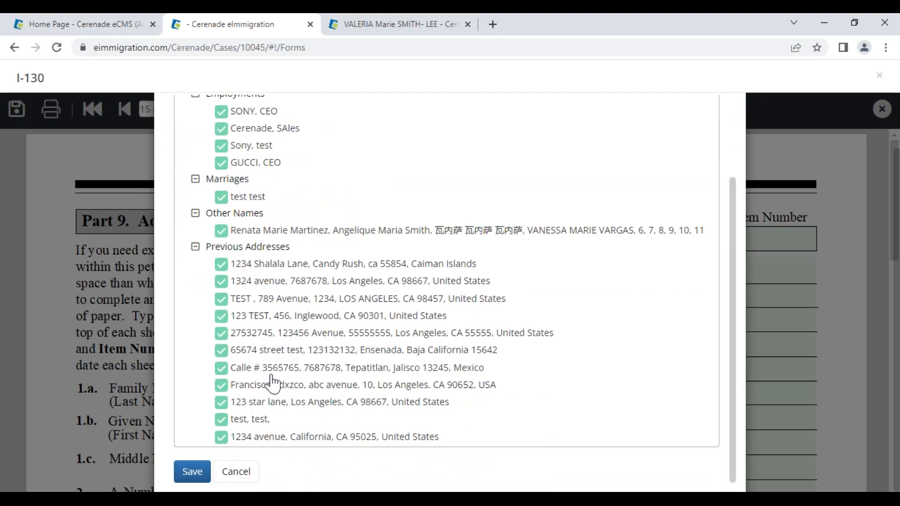
{"action": "left_click", "coordinate": [219, 282]}
{"action": "left_click", "coordinate": [221, 299]}
{"action": "left_click", "coordinate": [221, 316]}
{"action": "left_click", "coordinate": [220, 419]}
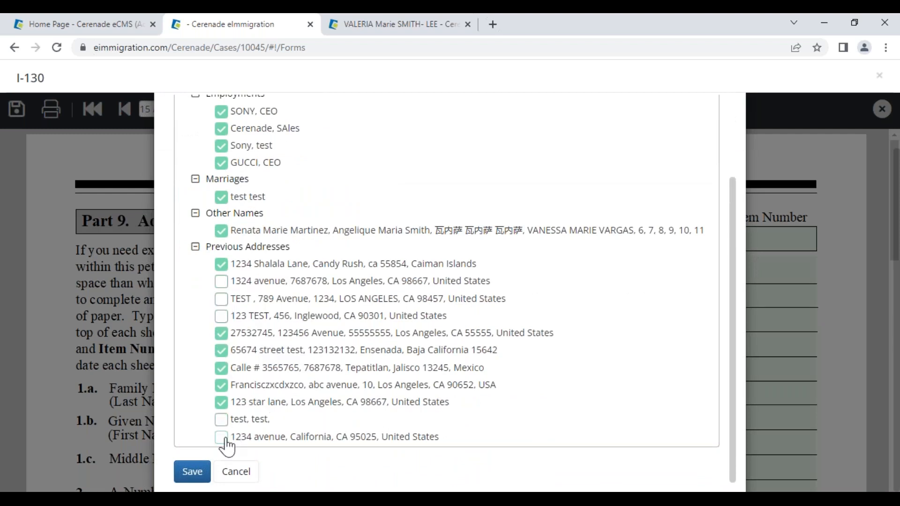
{"action": "left_click", "coordinate": [192, 472]}
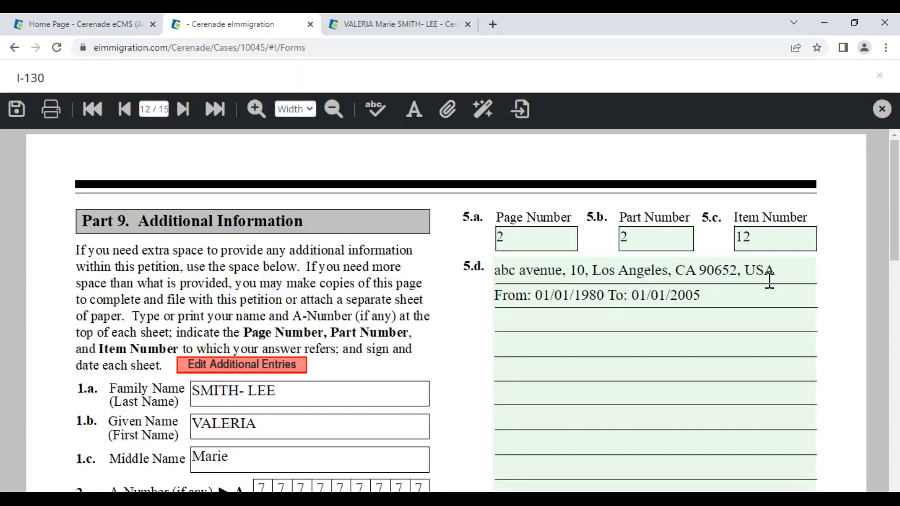
- Jump back to page 2 of the I-130
{"action": "scroll", "coordinate": [456, 351], "scroll_direction": "down", "scroll_amount": 13}
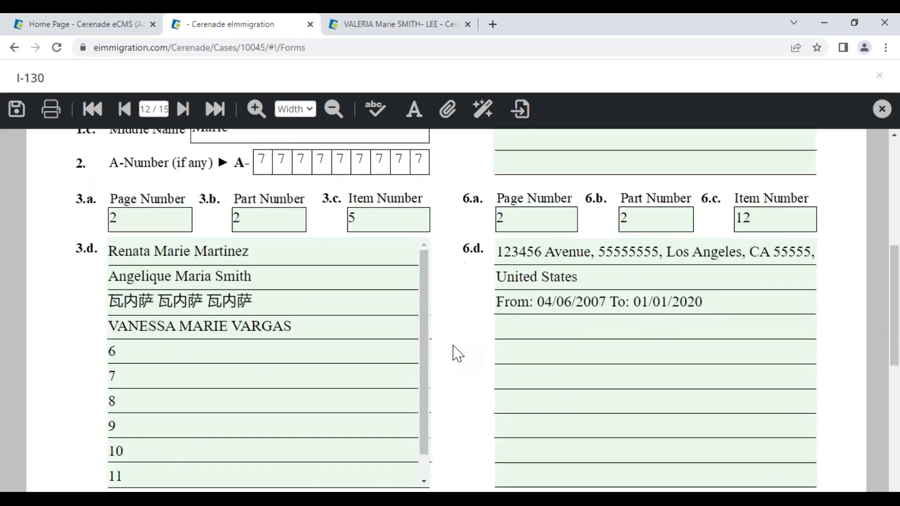
{"action": "scroll", "coordinate": [456, 353], "scroll_direction": "down", "scroll_amount": 1}
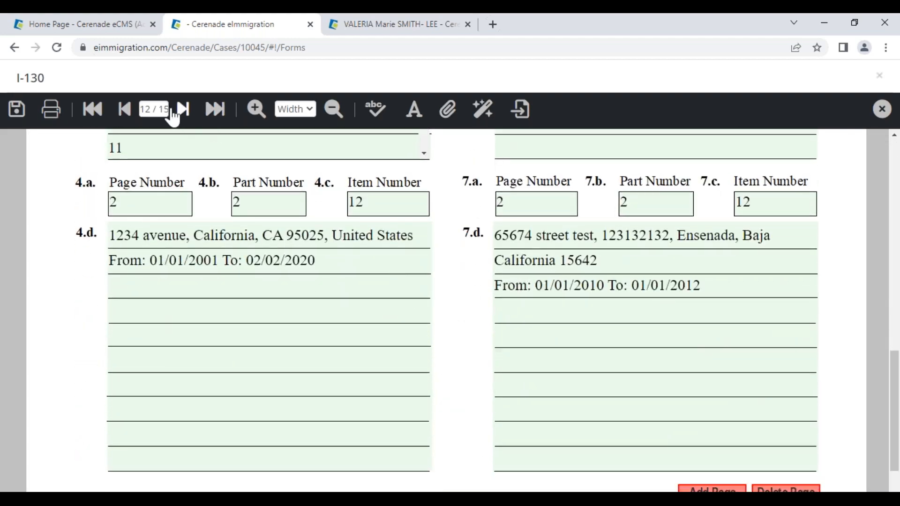
{"action": "left_click", "coordinate": [150, 108]}
{"action": "type", "text": "2"}
{"action": "key", "text": "Return"}
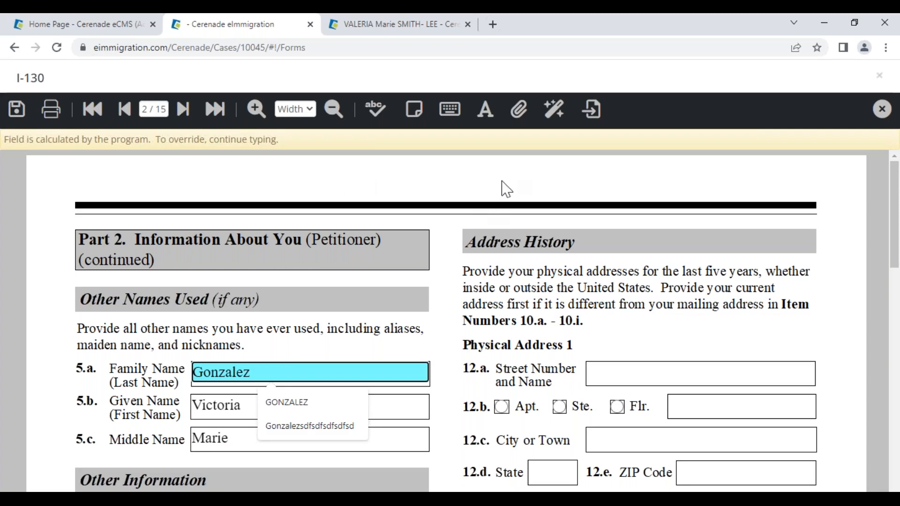
- Replace every empty field in the I-130 with N/A using Form Data Edit, then go to the last page
{"action": "left_click", "coordinate": [554, 113]}
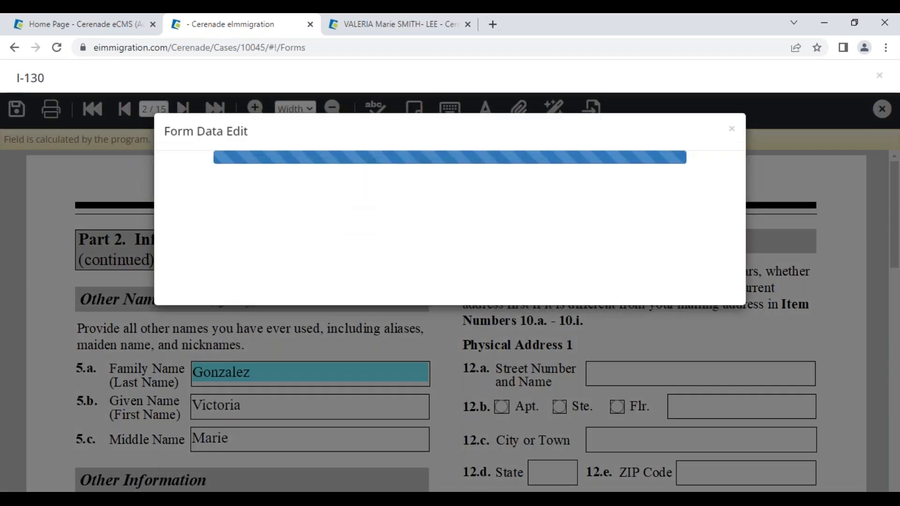
{"action": "left_click", "coordinate": [513, 221]}
{"action": "left_click", "coordinate": [538, 257]}
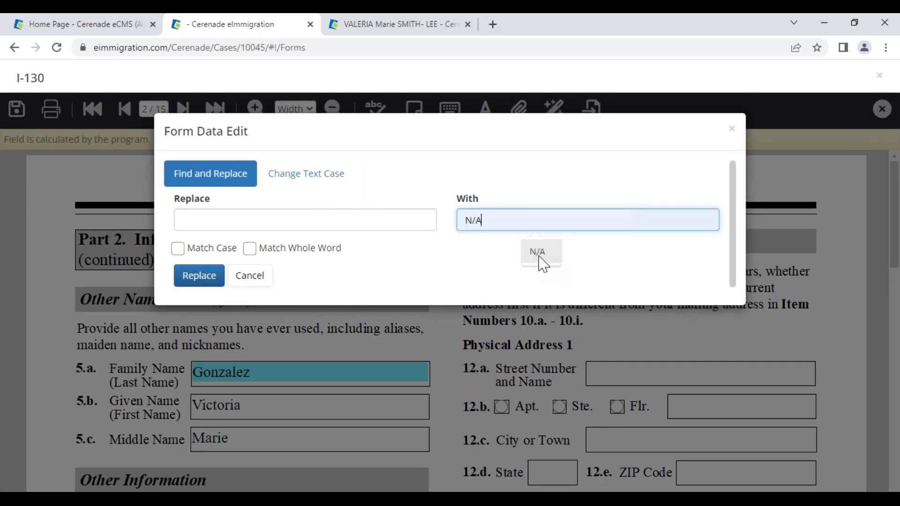
{"action": "left_click", "coordinate": [208, 279]}
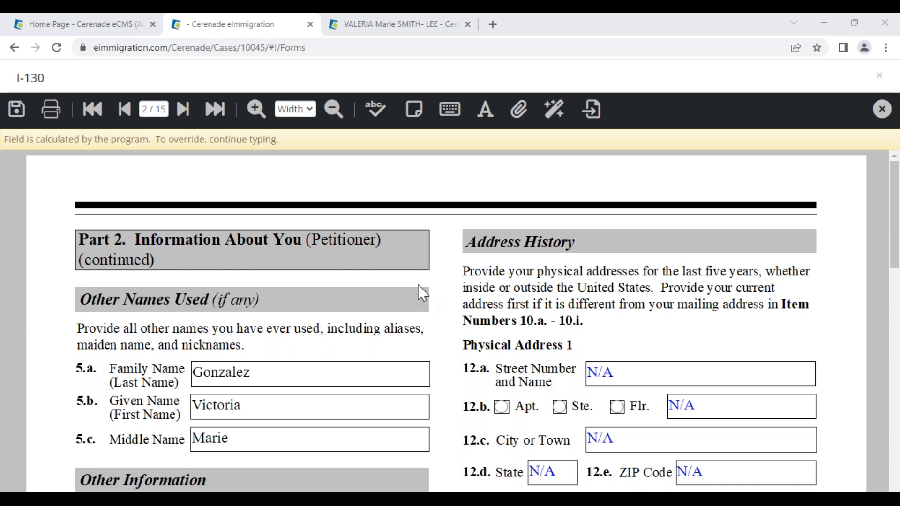
{"action": "left_click", "coordinate": [213, 112]}
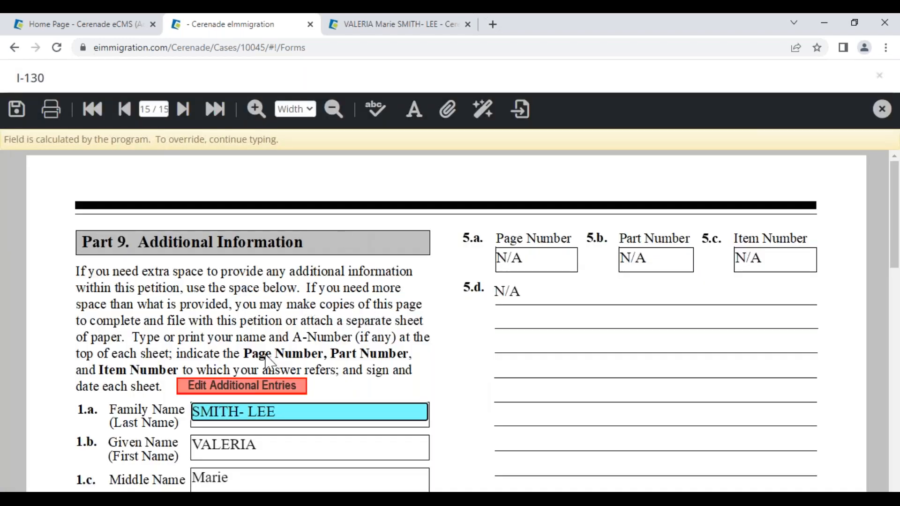
- Save the checked other names, employments and addresses into the Part 9 addendum
{"action": "left_click", "coordinate": [239, 387]}
{"action": "left_click", "coordinate": [235, 368]}
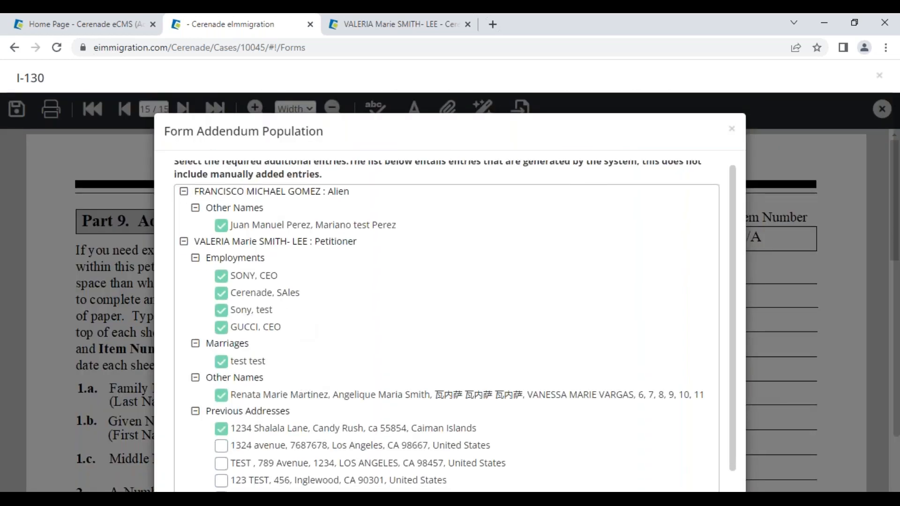
{"action": "scroll", "coordinate": [291, 384], "scroll_direction": "down", "scroll_amount": 5}
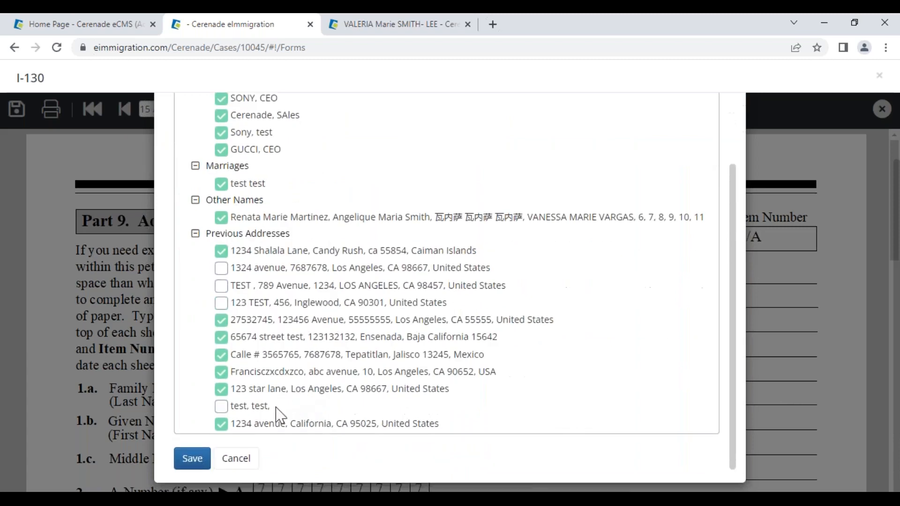
{"action": "left_click", "coordinate": [200, 459]}
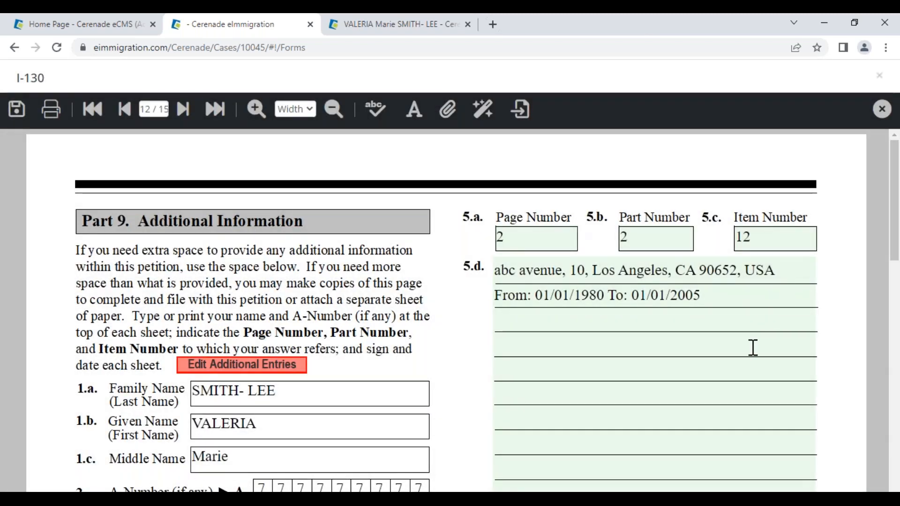
{"action": "scroll", "coordinate": [723, 373], "scroll_direction": "down", "scroll_amount": 5}
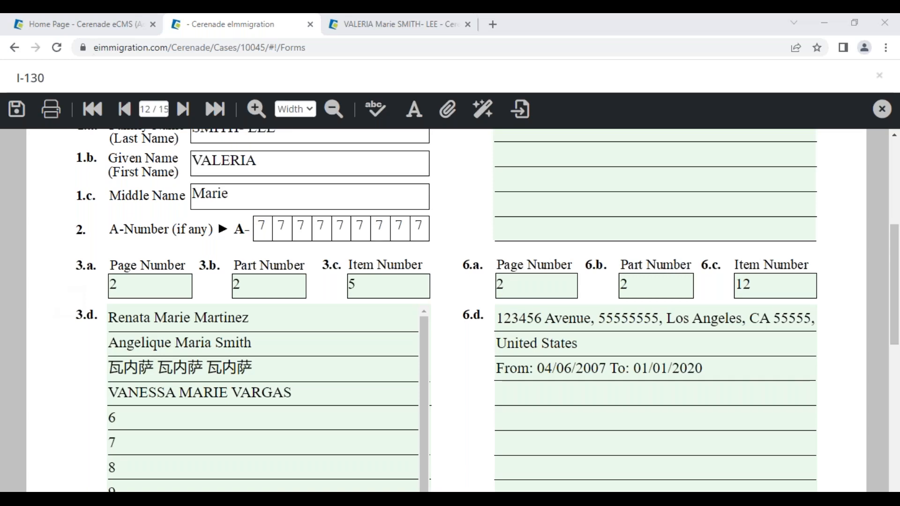
- Return to page 2 of the form
{"action": "left_click", "coordinate": [154, 109]}
{"action": "type", "text": "2"}
{"action": "key", "text": "Return"}
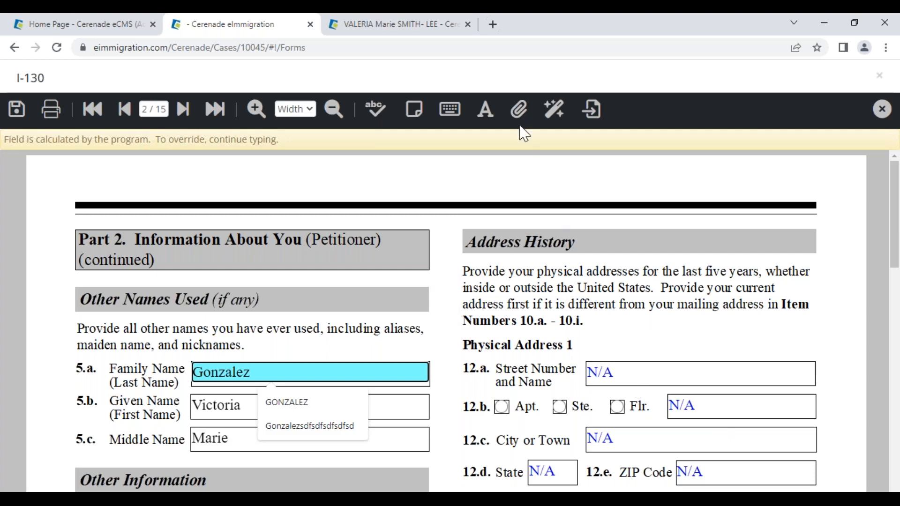
- Apply All Caps text case to the form's names, then switch to the Administrator home page tab
{"action": "left_click", "coordinate": [554, 109]}
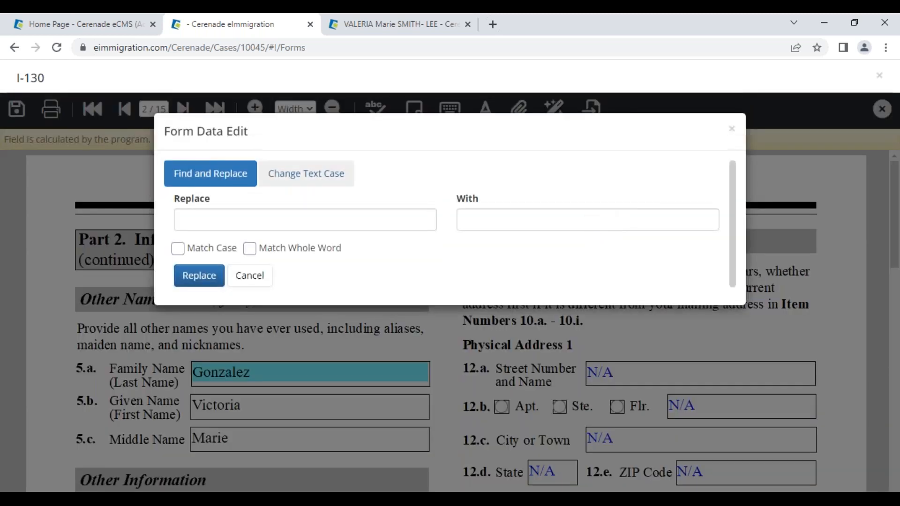
{"action": "left_click", "coordinate": [309, 180]}
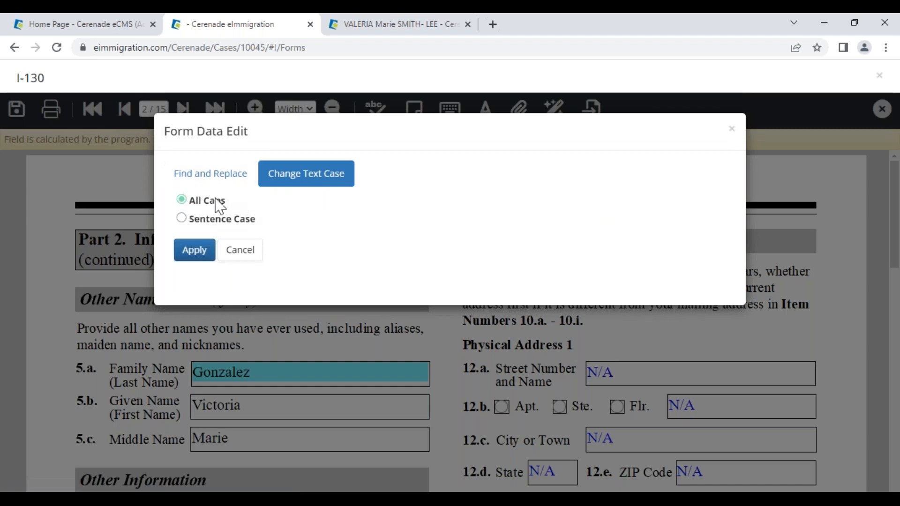
{"action": "left_click", "coordinate": [194, 254]}
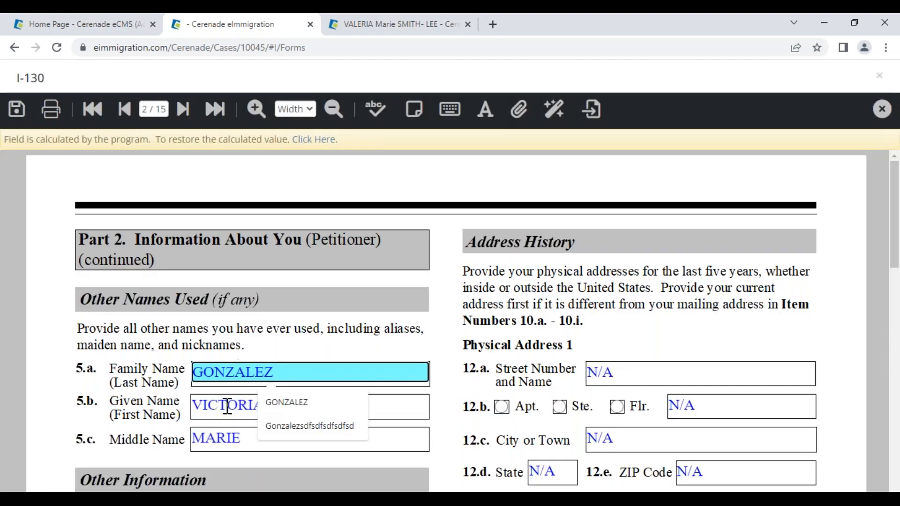
{"action": "left_click", "coordinate": [247, 405]}
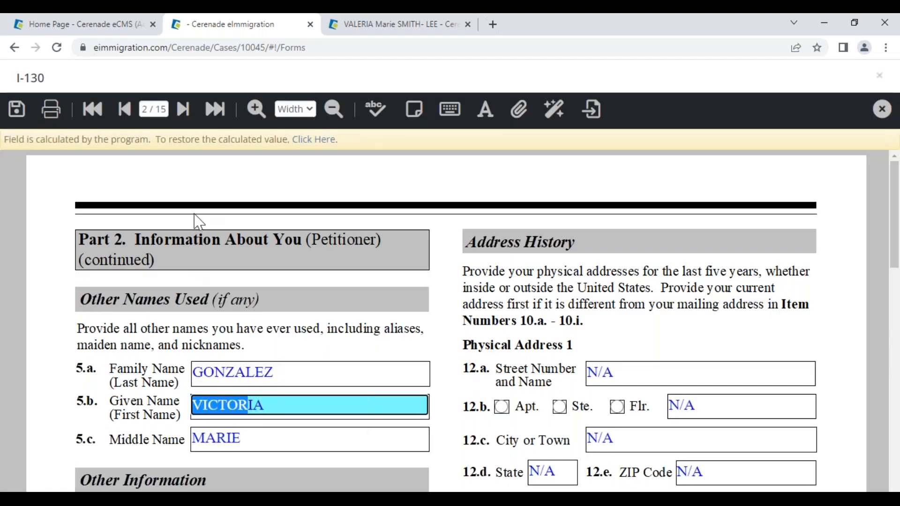
{"action": "left_click", "coordinate": [94, 24]}
{"action": "left_click_drag", "start_coordinate": [29, 143], "coordinate": [139, 149]}
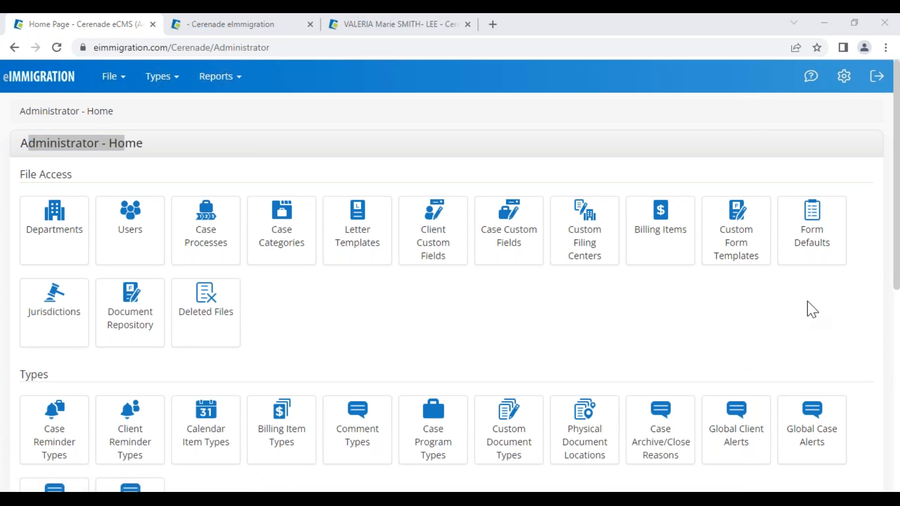
- Save the I-130 to the server and close the form viewer
{"action": "left_click", "coordinate": [220, 25]}
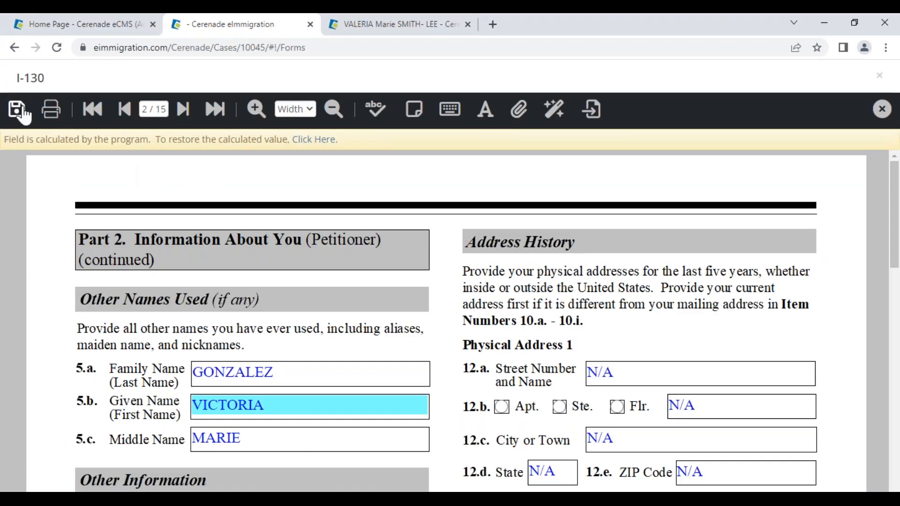
{"action": "left_click", "coordinate": [23, 111]}
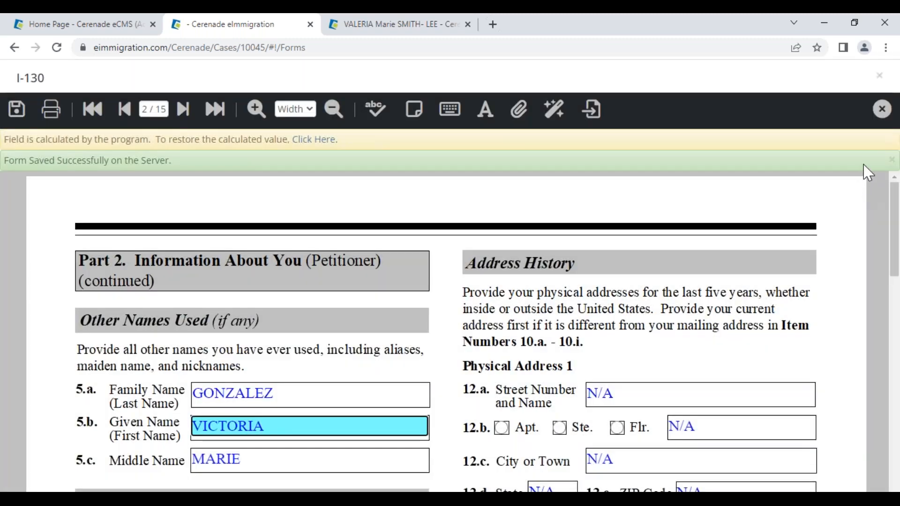
{"action": "left_click", "coordinate": [881, 109]}
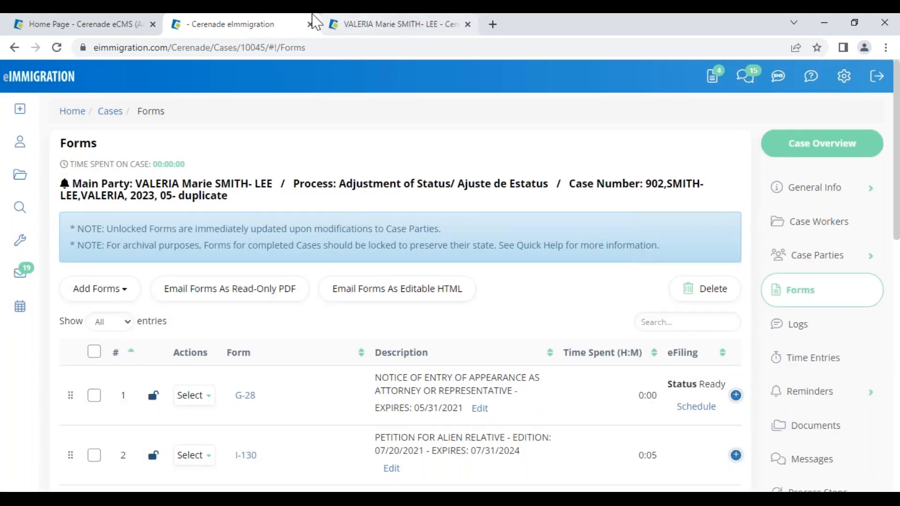
- Look over the client's general info page
{"action": "left_click", "coordinate": [398, 27]}
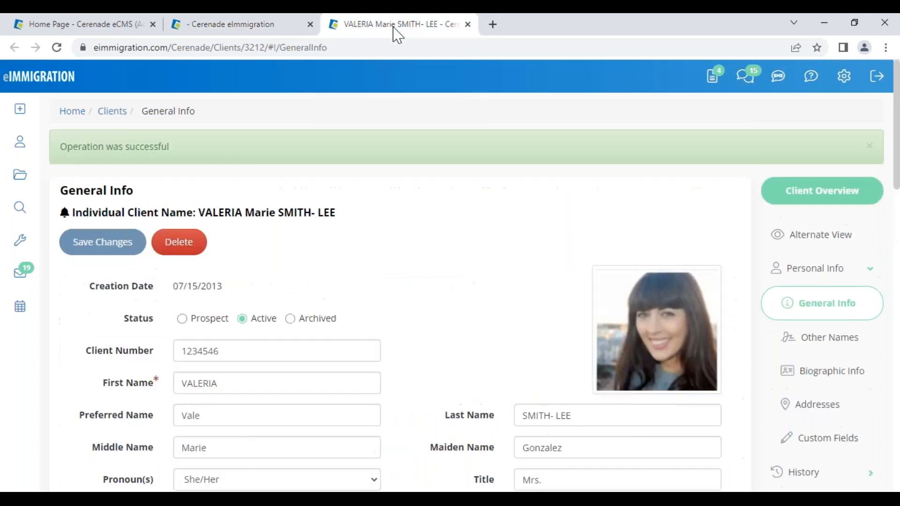
{"action": "scroll", "coordinate": [490, 366], "scroll_direction": "down", "scroll_amount": 5}
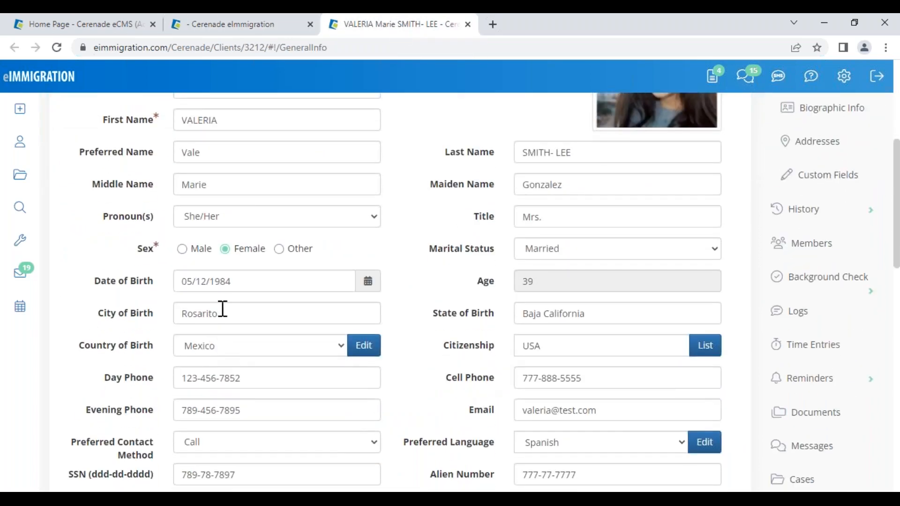
{"action": "left_click_drag", "start_coordinate": [220, 309], "coordinate": [145, 316]}
{"action": "scroll", "coordinate": [144, 319], "scroll_direction": "up", "scroll_amount": 5}
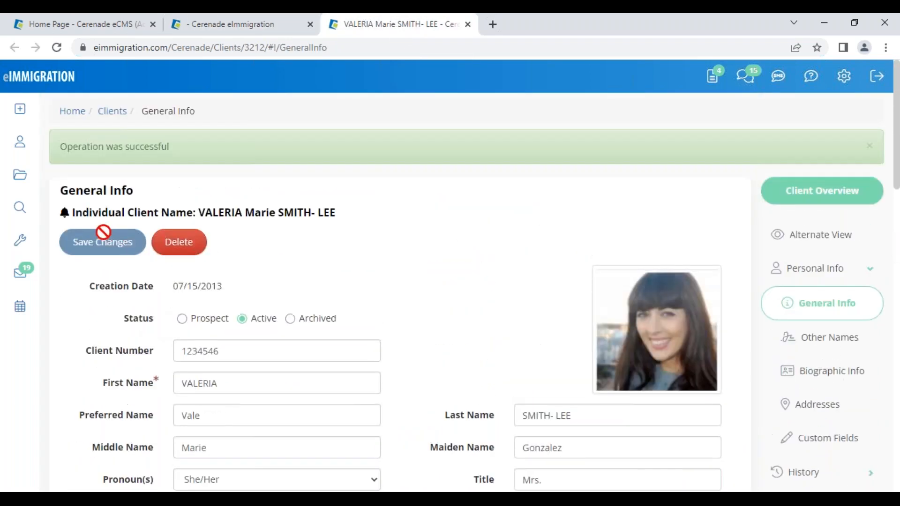
- Tick the I-130 and I-130A forms in the case's Forms list
{"action": "left_click", "coordinate": [229, 24]}
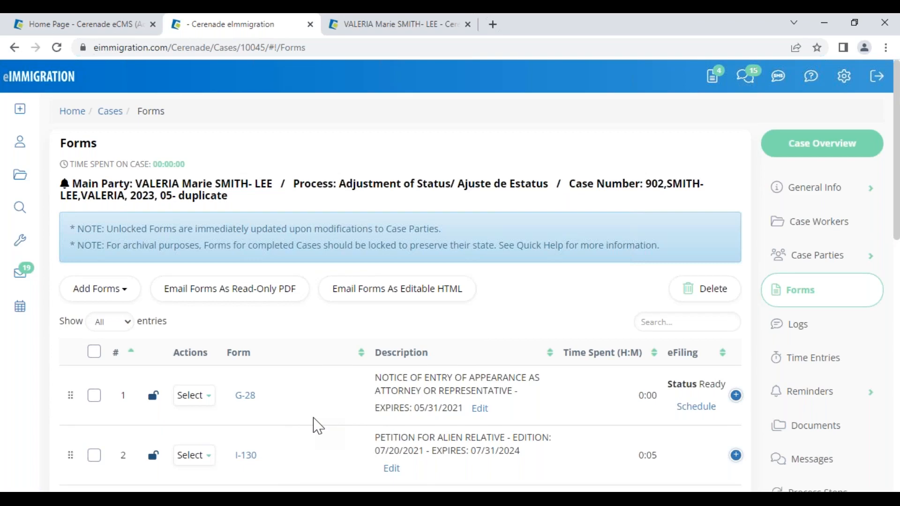
{"action": "scroll", "coordinate": [318, 425], "scroll_direction": "down", "scroll_amount": 3}
{"action": "left_click", "coordinate": [94, 323]}
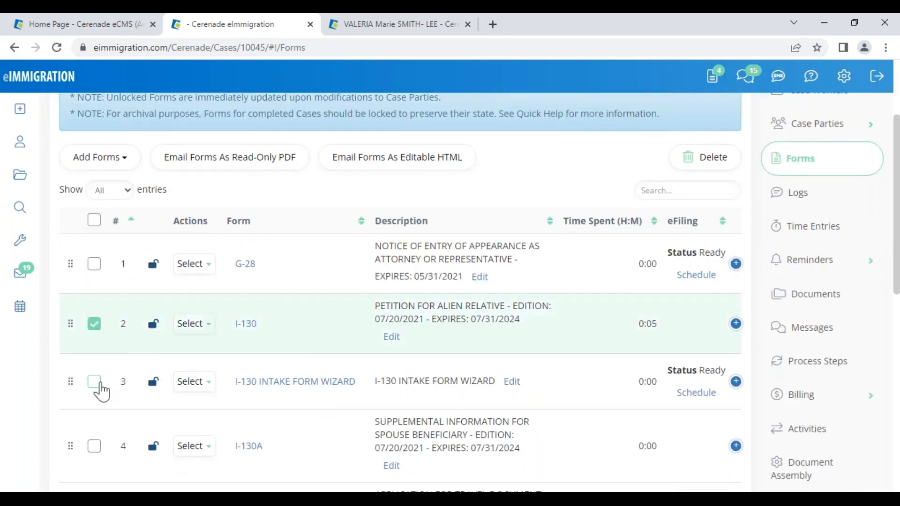
{"action": "left_click", "coordinate": [95, 447]}
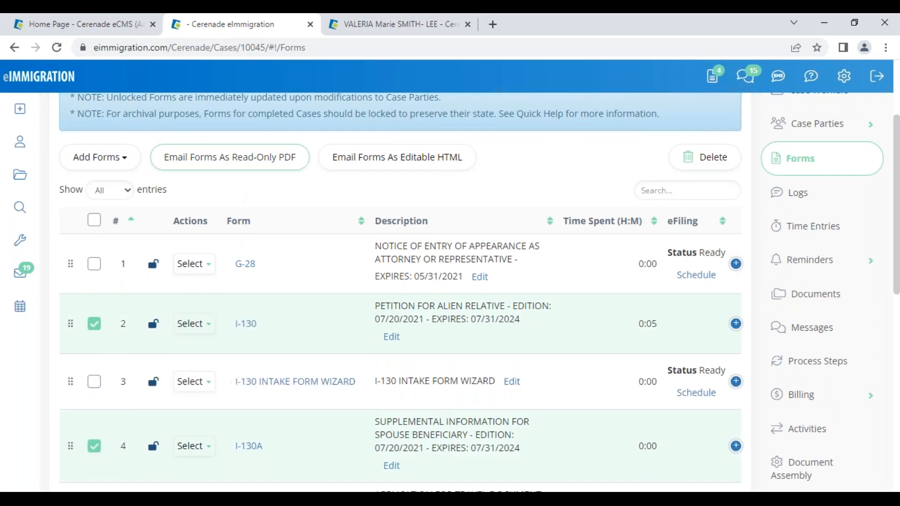
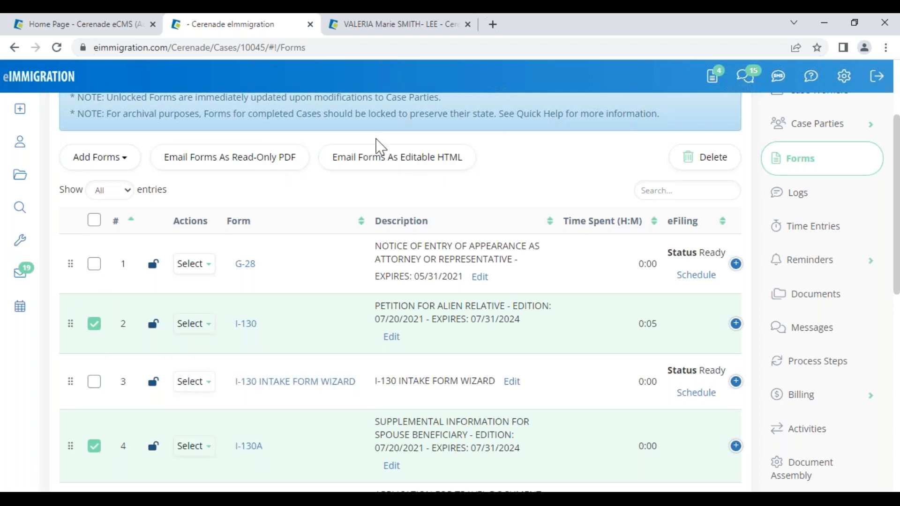
- Preview the editable HTML email for the checked forms and close it without sending
{"action": "left_click", "coordinate": [408, 169]}
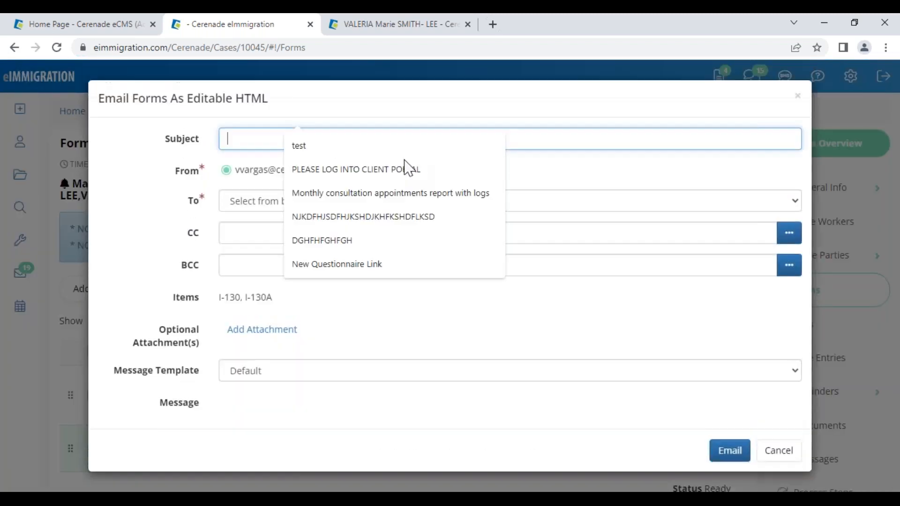
{"action": "left_click_drag", "start_coordinate": [240, 298], "coordinate": [215, 296]}
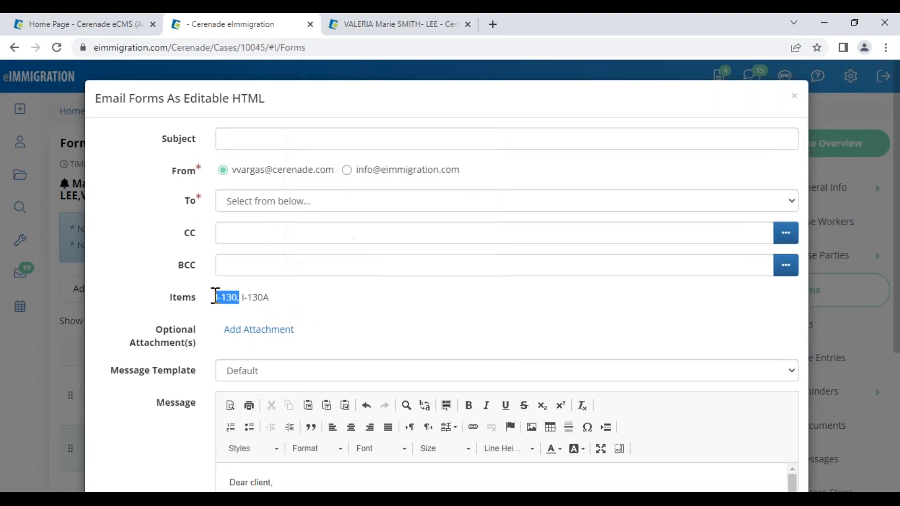
{"action": "left_click_drag", "start_coordinate": [167, 99], "coordinate": [300, 117]}
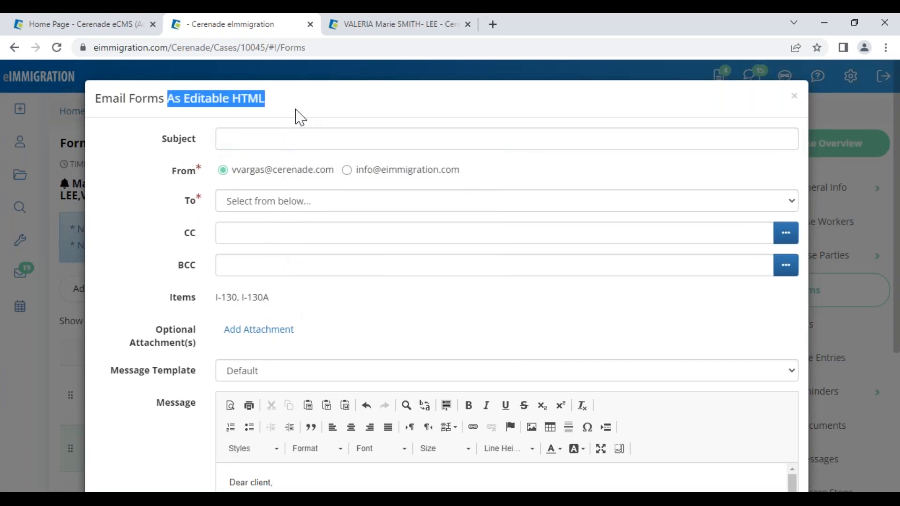
{"action": "left_click", "coordinate": [331, 108]}
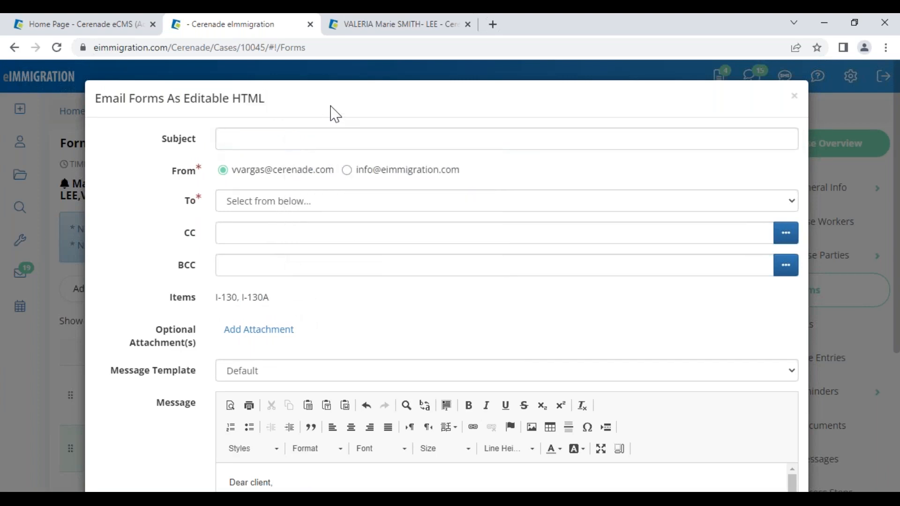
{"action": "left_click", "coordinate": [797, 101]}
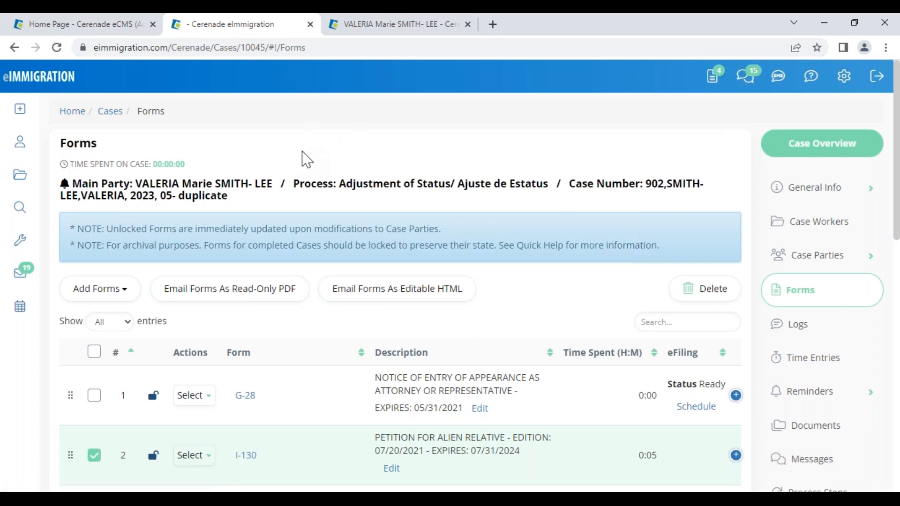
- Start a new case log comment with type Legal Advice/Consejo legal
{"action": "left_click", "coordinate": [809, 328]}
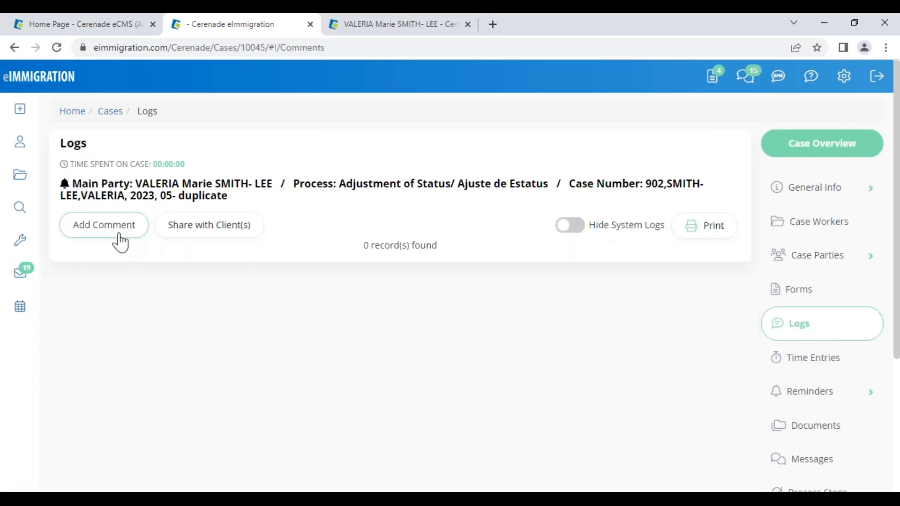
{"action": "left_click", "coordinate": [104, 225]}
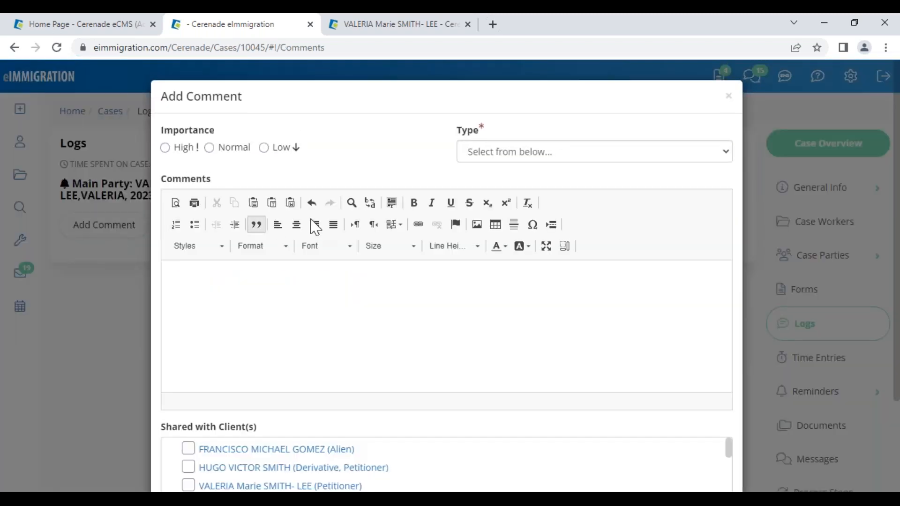
{"action": "left_click", "coordinate": [496, 158]}
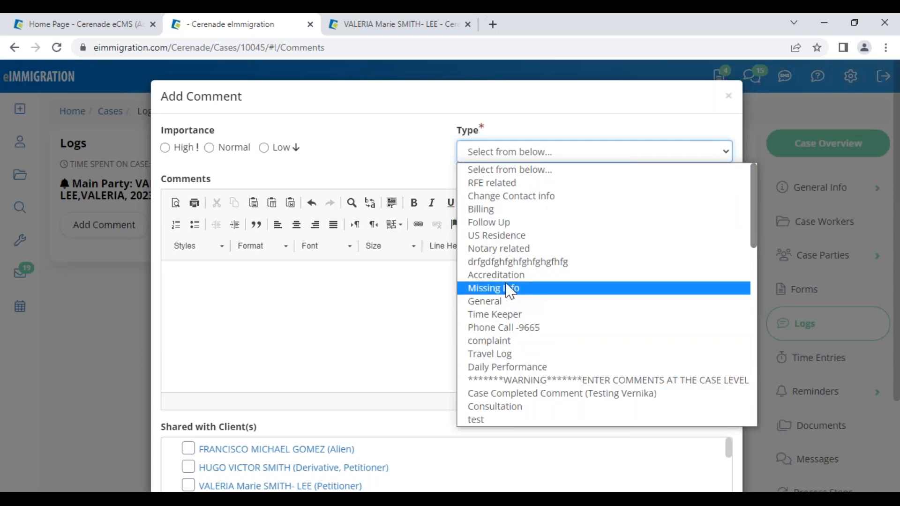
{"action": "left_click", "coordinate": [488, 184]}
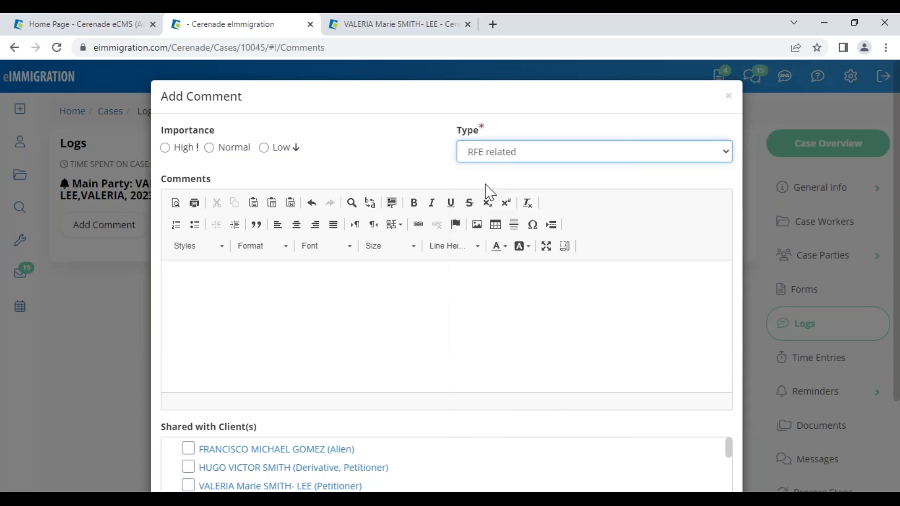
{"action": "left_click", "coordinate": [491, 159]}
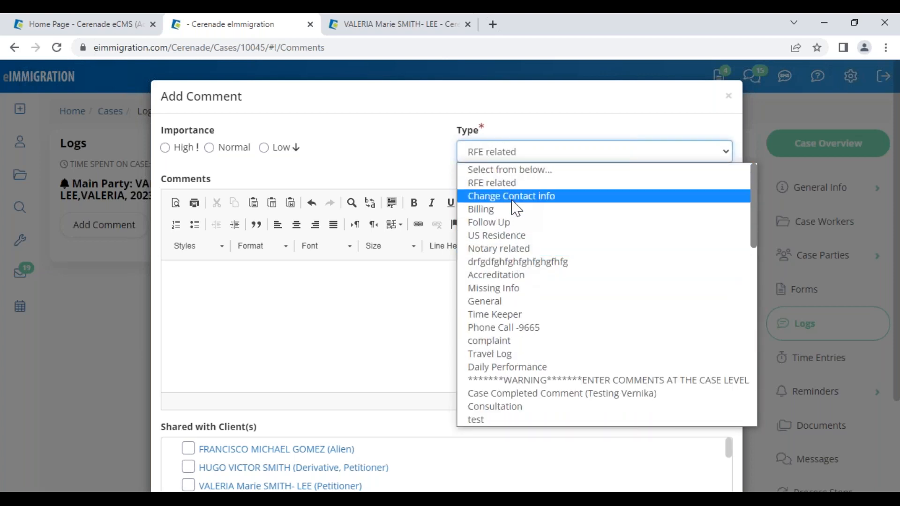
{"action": "scroll", "coordinate": [586, 369], "scroll_direction": "down", "scroll_amount": 10}
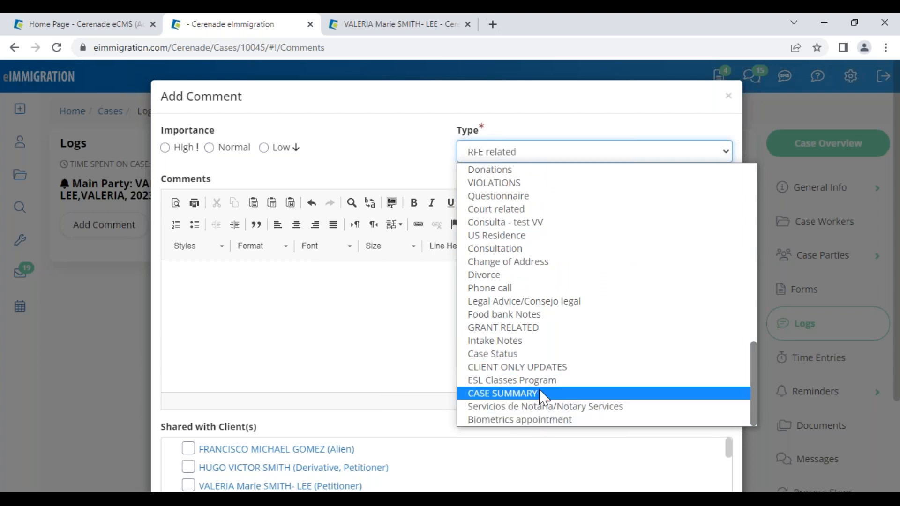
{"action": "left_click", "coordinate": [565, 303]}
- Save the 'test' comment and pin it in the case logs
{"action": "left_click", "coordinate": [454, 302]}
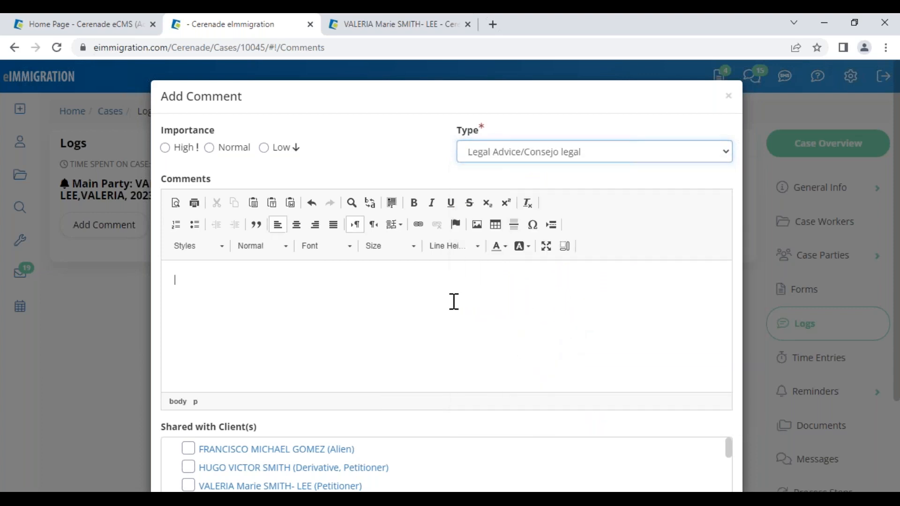
{"action": "left_click", "coordinate": [520, 156]}
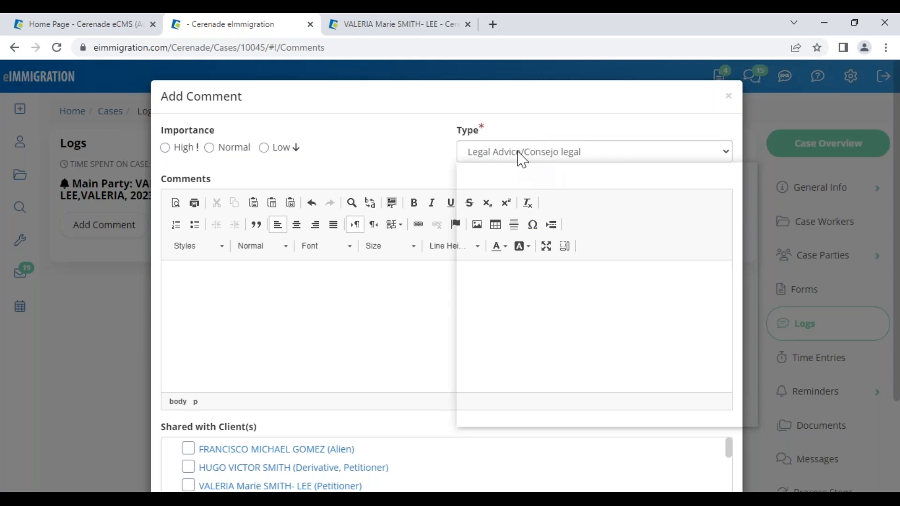
{"action": "left_click", "coordinate": [301, 289]}
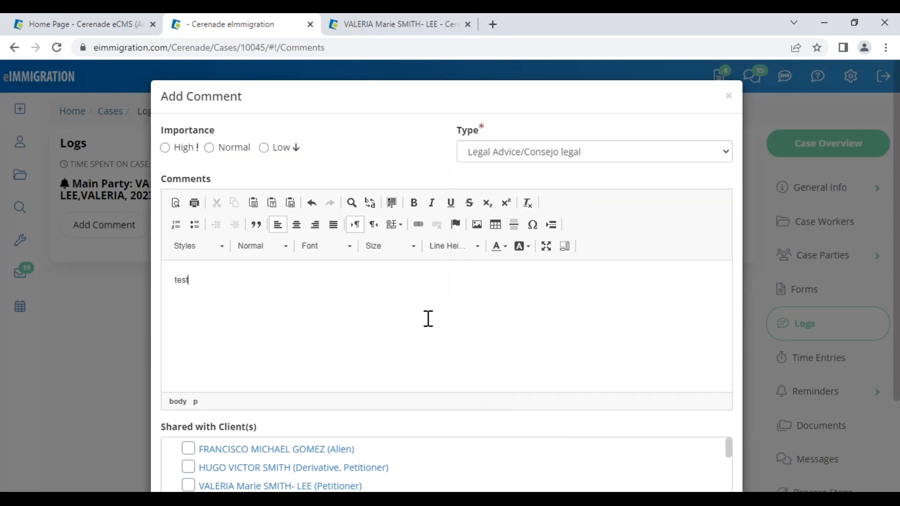
{"action": "scroll", "coordinate": [428, 319], "scroll_direction": "down", "scroll_amount": 3}
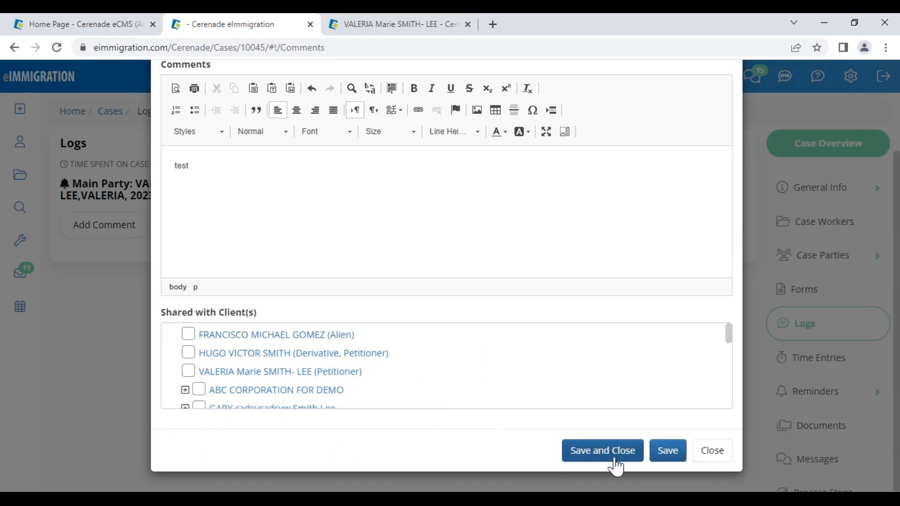
{"action": "left_click", "coordinate": [603, 451]}
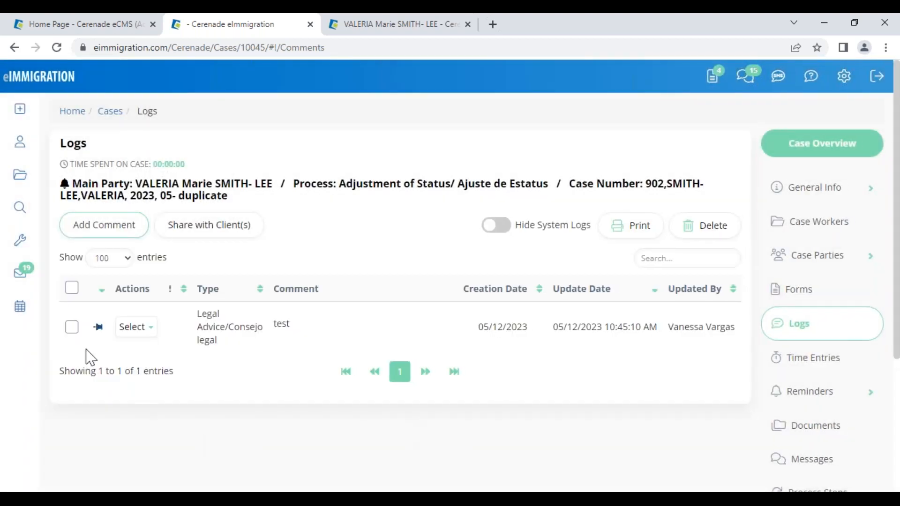
{"action": "left_click", "coordinate": [96, 331]}
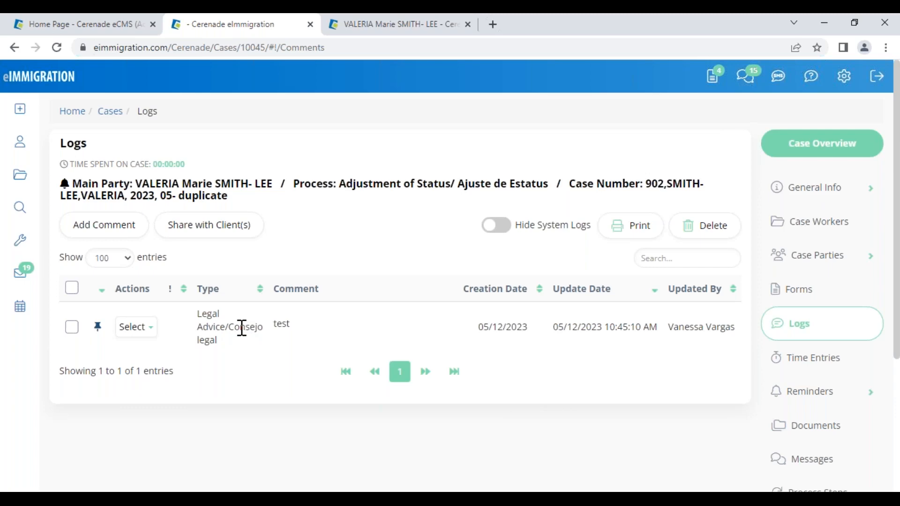
{"action": "scroll", "coordinate": [252, 357], "scroll_direction": "down", "scroll_amount": 4}
{"action": "scroll", "coordinate": [323, 276], "scroll_direction": "up", "scroll_amount": 4}
- Check all documents in the Documents folder and show the Birth Certificate's actions
{"action": "left_click", "coordinate": [797, 438]}
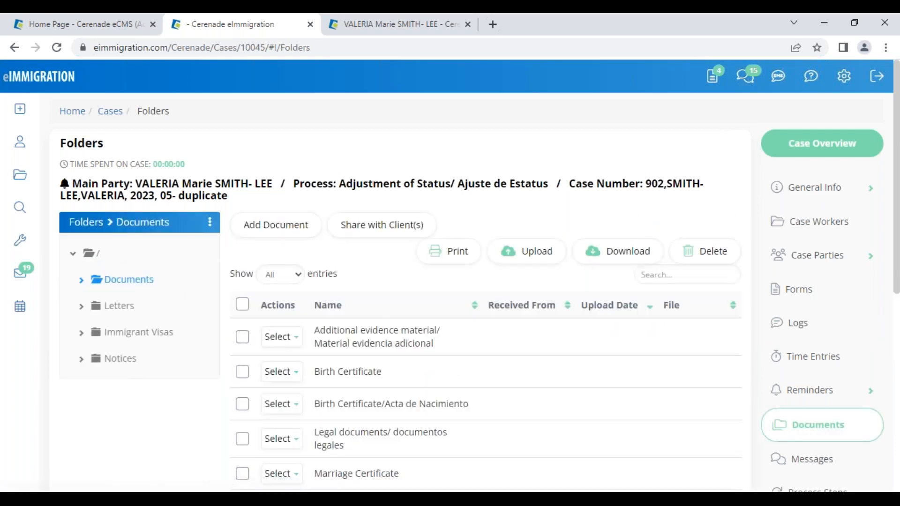
{"action": "scroll", "coordinate": [345, 354], "scroll_direction": "down", "scroll_amount": 5}
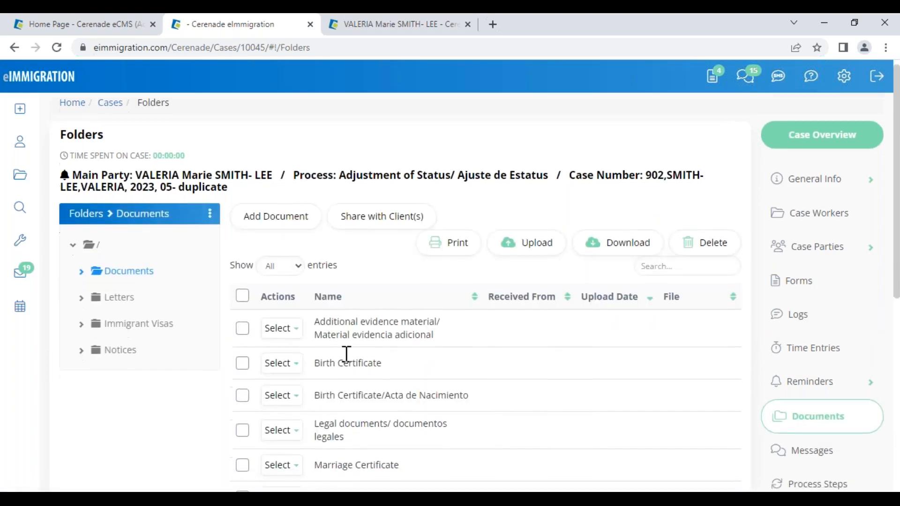
{"action": "scroll", "coordinate": [349, 364], "scroll_direction": "up", "scroll_amount": 5}
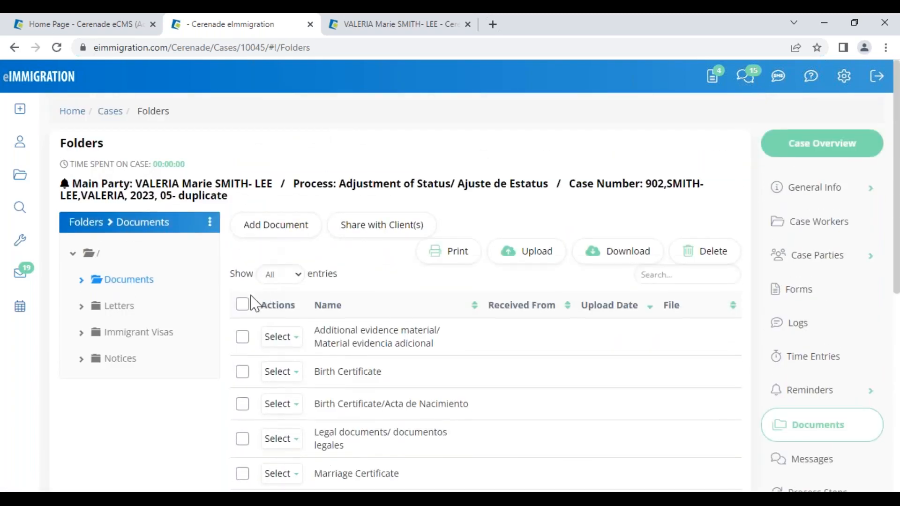
{"action": "left_click", "coordinate": [244, 305]}
{"action": "left_click", "coordinate": [280, 372]}
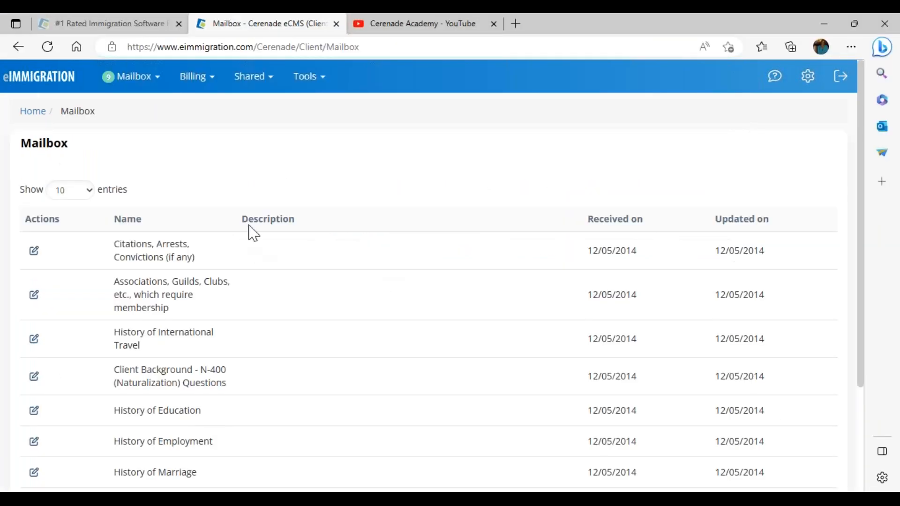
- View shared documents in the client portal, then sign out and back in with the saved client login
{"action": "left_click", "coordinate": [37, 114]}
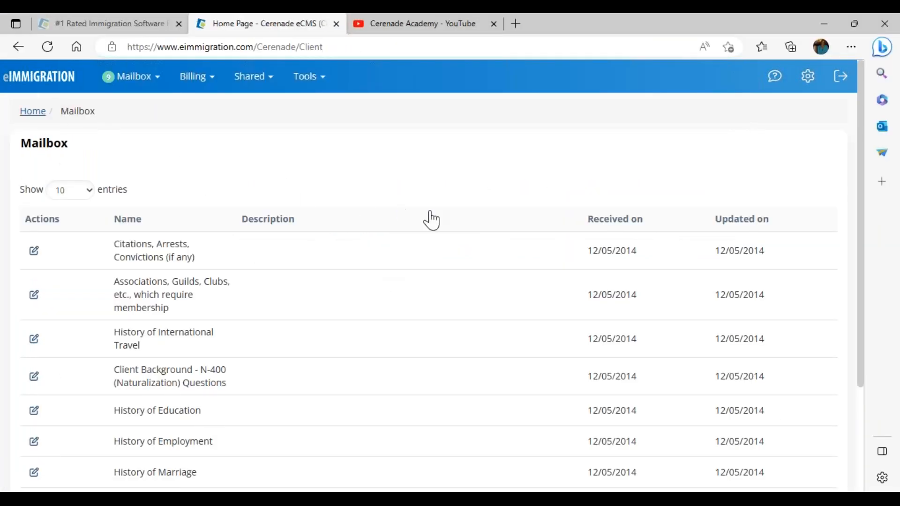
{"action": "left_click", "coordinate": [361, 213]}
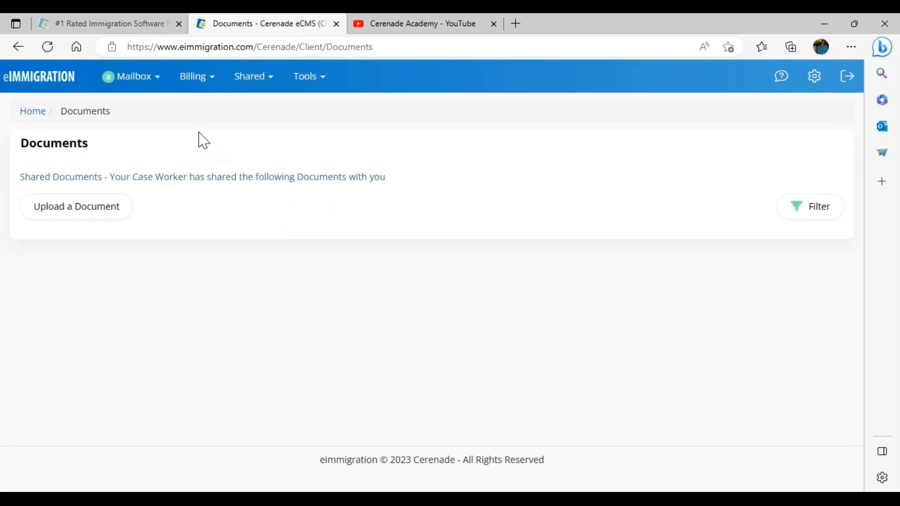
{"action": "left_click", "coordinate": [847, 77]}
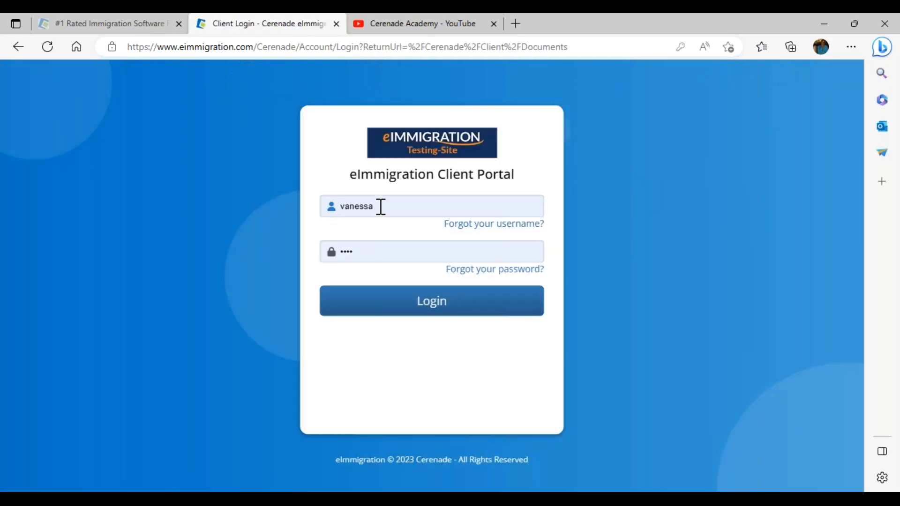
{"action": "left_click", "coordinate": [381, 206]}
{"action": "left_click", "coordinate": [361, 274]}
{"action": "left_click", "coordinate": [376, 301]}
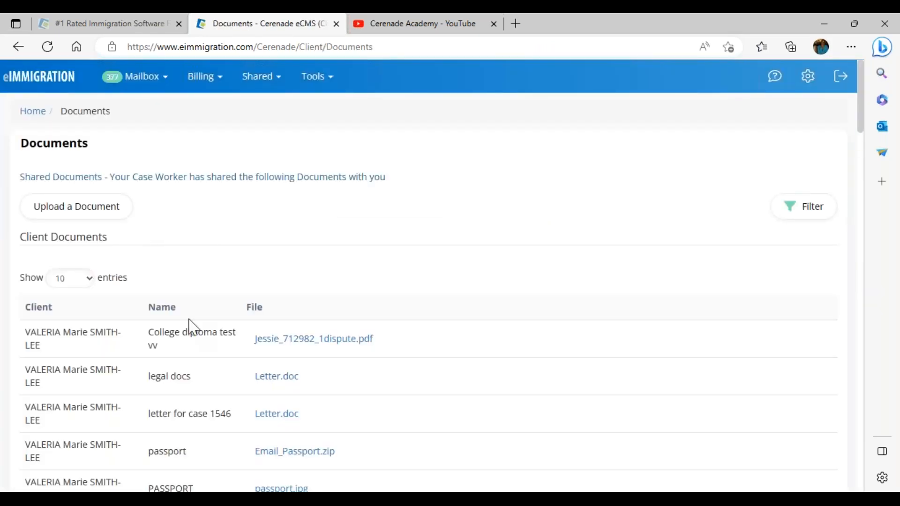
- Scroll through the client's Documents page, highlighting the shared document names
{"action": "scroll", "coordinate": [192, 327], "scroll_direction": "down", "scroll_amount": 7}
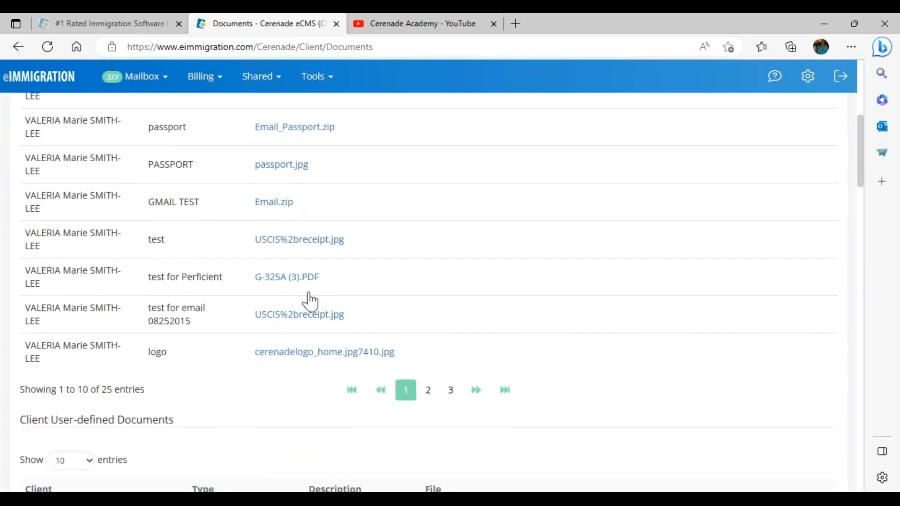
{"action": "scroll", "coordinate": [353, 352], "scroll_direction": "down", "scroll_amount": 8}
{"action": "scroll", "coordinate": [422, 388], "scroll_direction": "down", "scroll_amount": 4}
{"action": "scroll", "coordinate": [399, 377], "scroll_direction": "down", "scroll_amount": 12}
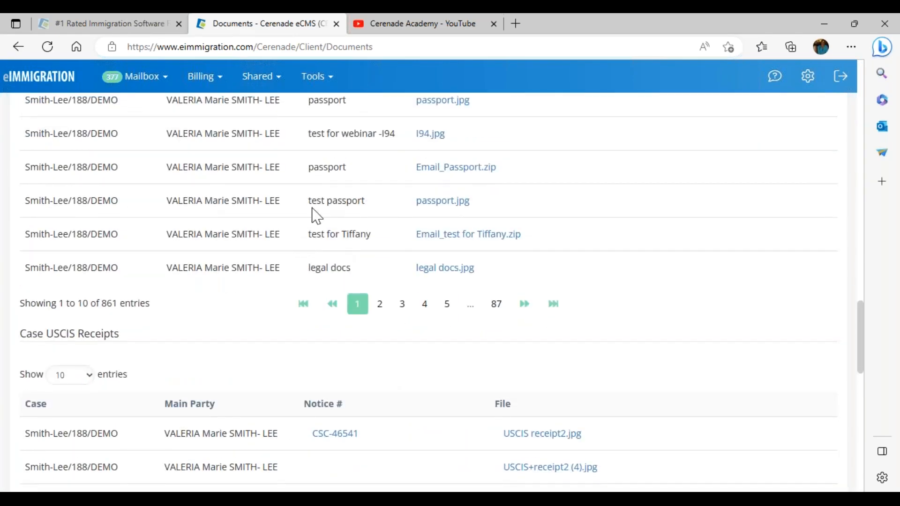
{"action": "left_click_drag", "start_coordinate": [309, 140], "coordinate": [342, 157]}
{"action": "left_click", "coordinate": [317, 173]}
{"action": "scroll", "coordinate": [155, 274], "scroll_direction": "up", "scroll_amount": 15}
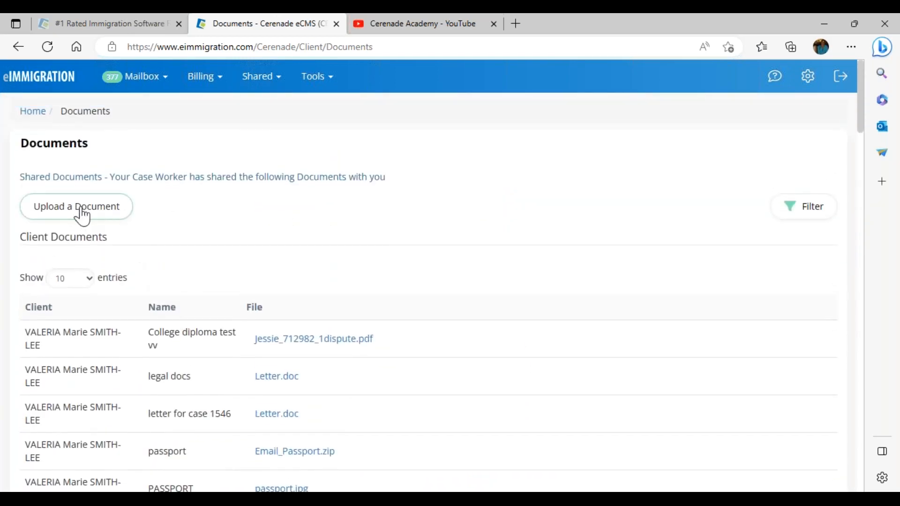
- Open the Upload a Document form and close it without uploading
{"action": "left_click", "coordinate": [78, 210]}
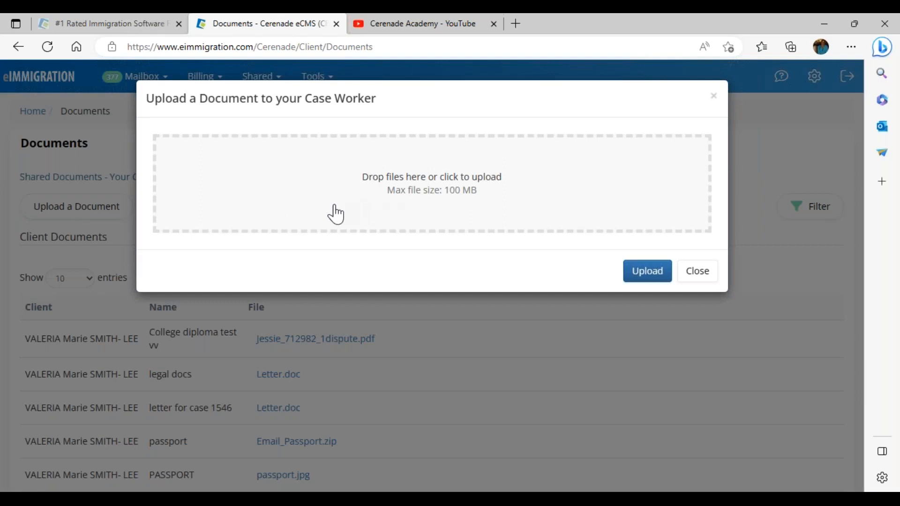
{"action": "left_click", "coordinate": [696, 279]}
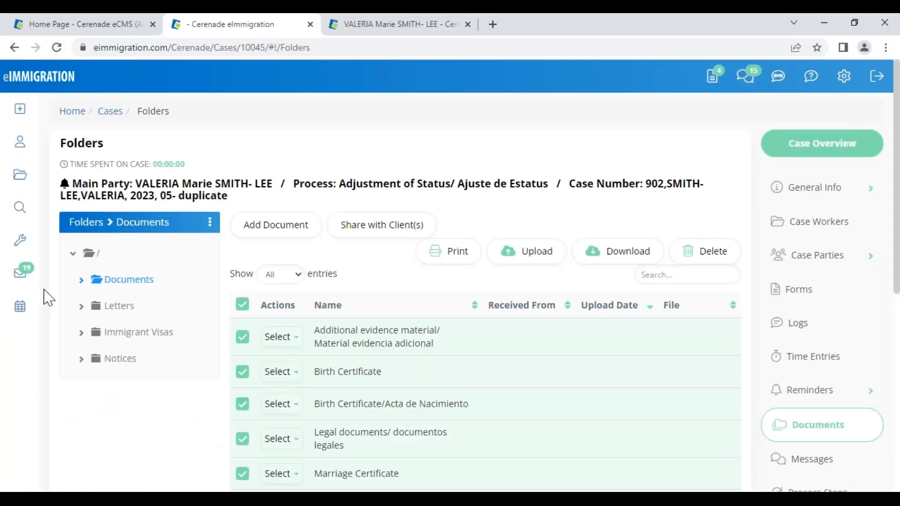
{"action": "left_click", "coordinate": [20, 240]}
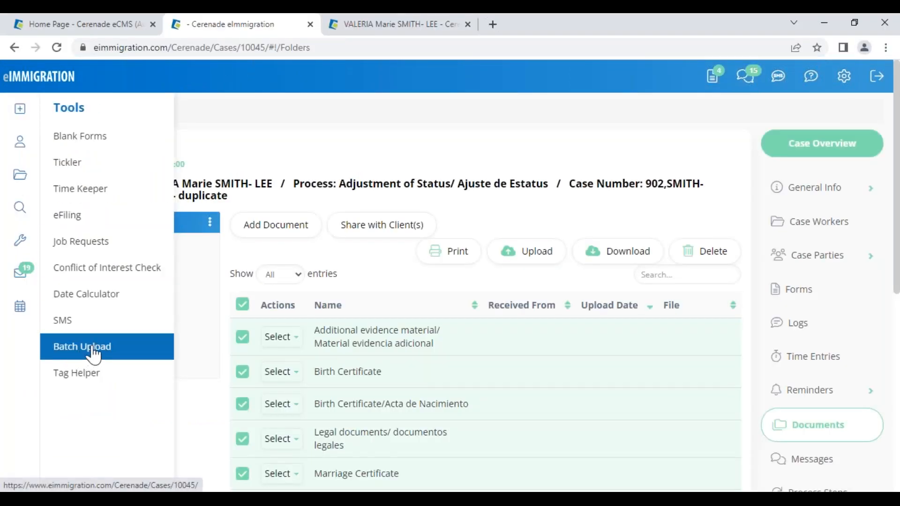
- Cancel the batch document upload, view the Letters folder, and switch to Administrator Home
{"action": "left_click", "coordinate": [83, 347]}
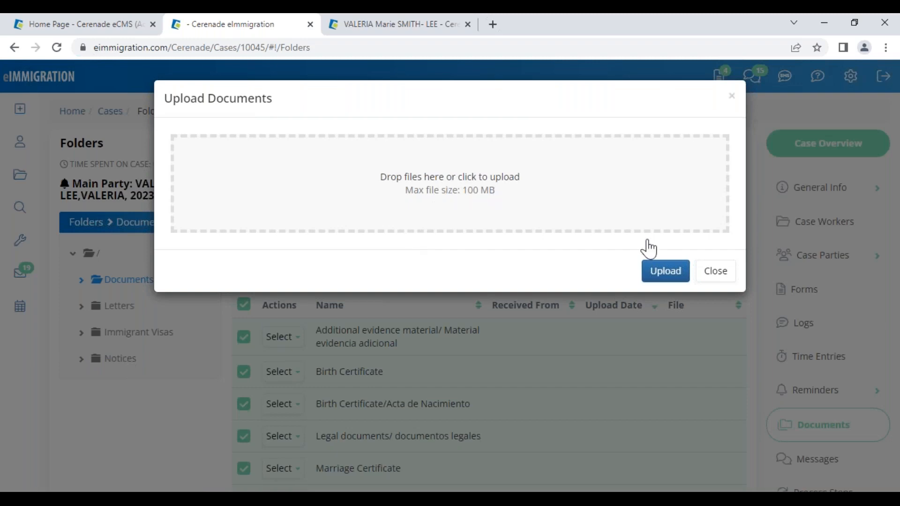
{"action": "left_click", "coordinate": [730, 285]}
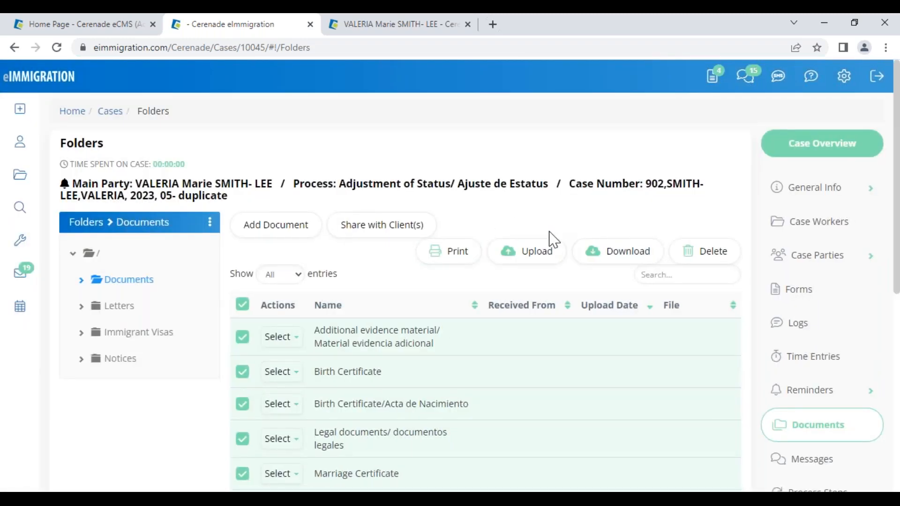
{"action": "left_click", "coordinate": [115, 309]}
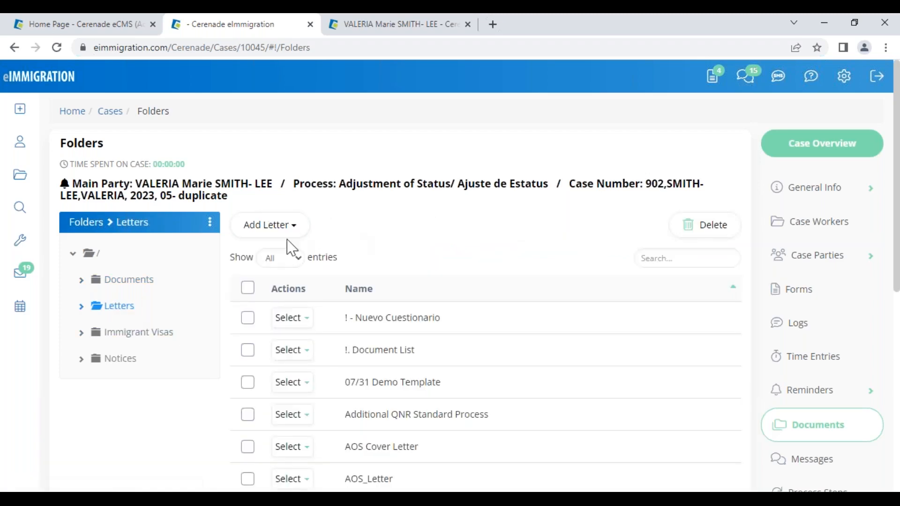
{"action": "left_click", "coordinate": [82, 25]}
- Bring up the Administrator Home page and highlight its heading
{"action": "left_click", "coordinate": [192, 153]}
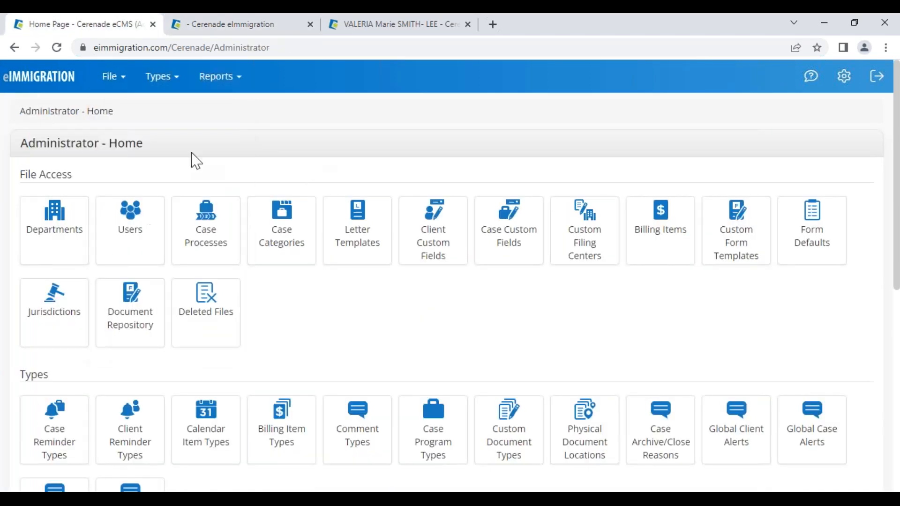
{"action": "left_click_drag", "start_coordinate": [21, 146], "coordinate": [148, 139]}
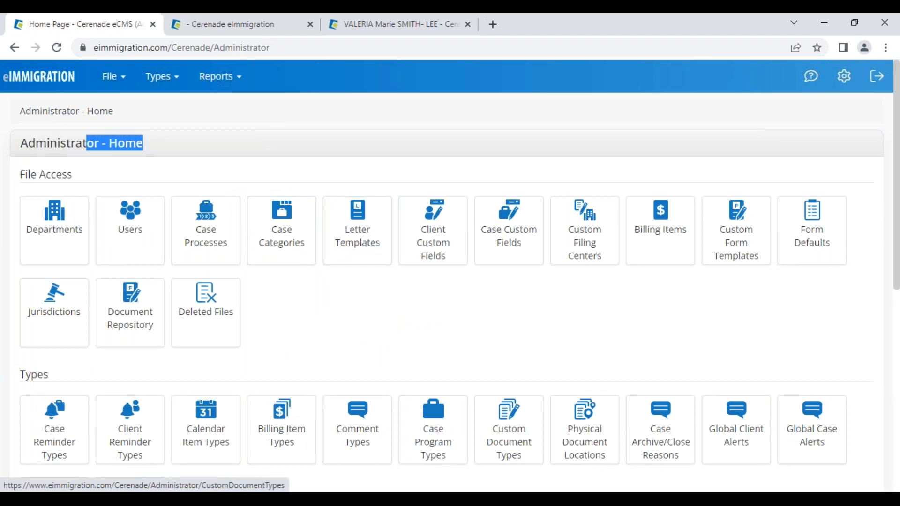
- Return the slide show to full screen, advance past the agenda, and revisit Administrator Home
{"action": "mouse_move", "coordinate": [468, 499]}
{"action": "left_click", "coordinate": [493, 451]}
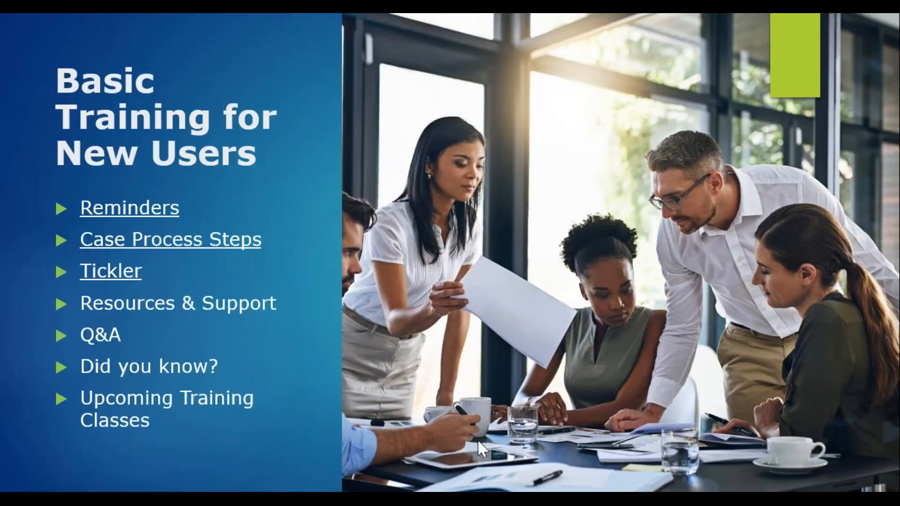
{"action": "left_click", "coordinate": [61, 490]}
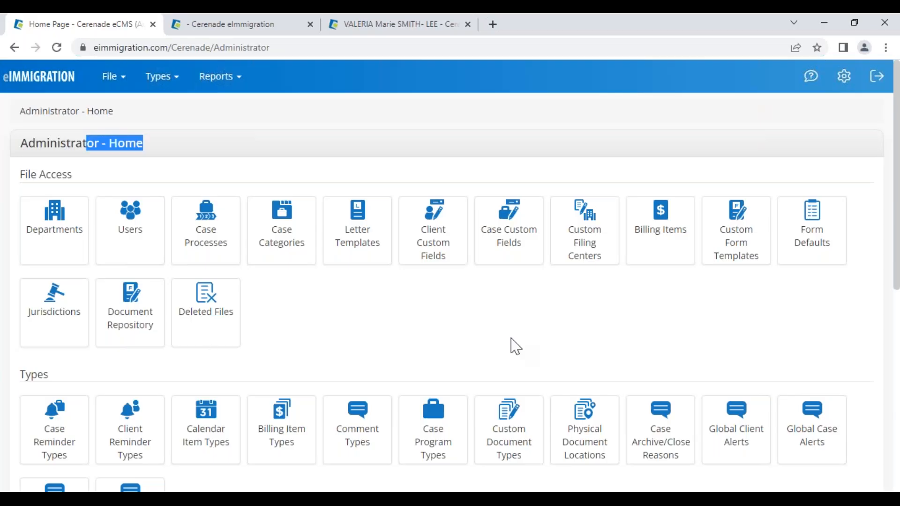
{"action": "left_click", "coordinate": [408, 314]}
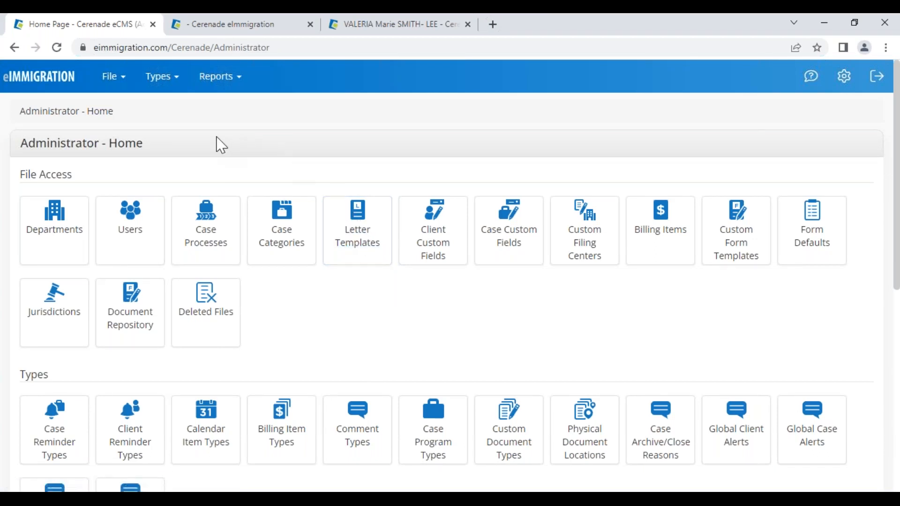
{"action": "left_click", "coordinate": [269, 26]}
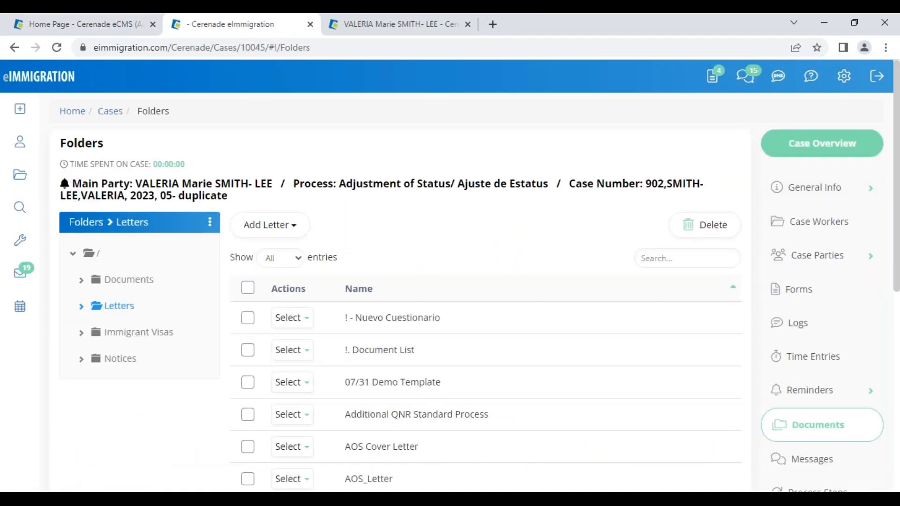
{"action": "left_click_drag", "start_coordinate": [333, 189], "coordinate": [514, 187]}
{"action": "left_click", "coordinate": [395, 170]}
{"action": "scroll", "coordinate": [377, 368], "scroll_direction": "down", "scroll_amount": 5}
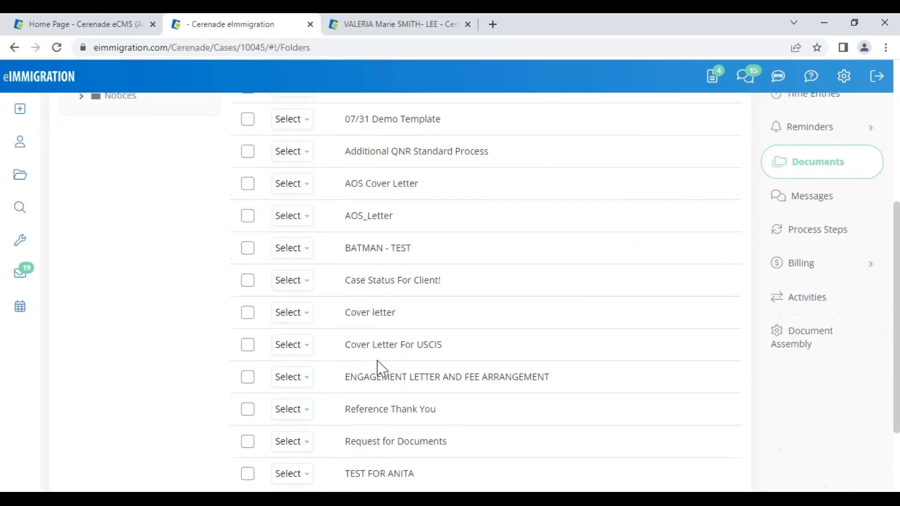
{"action": "scroll", "coordinate": [383, 368], "scroll_direction": "up", "scroll_amount": 5}
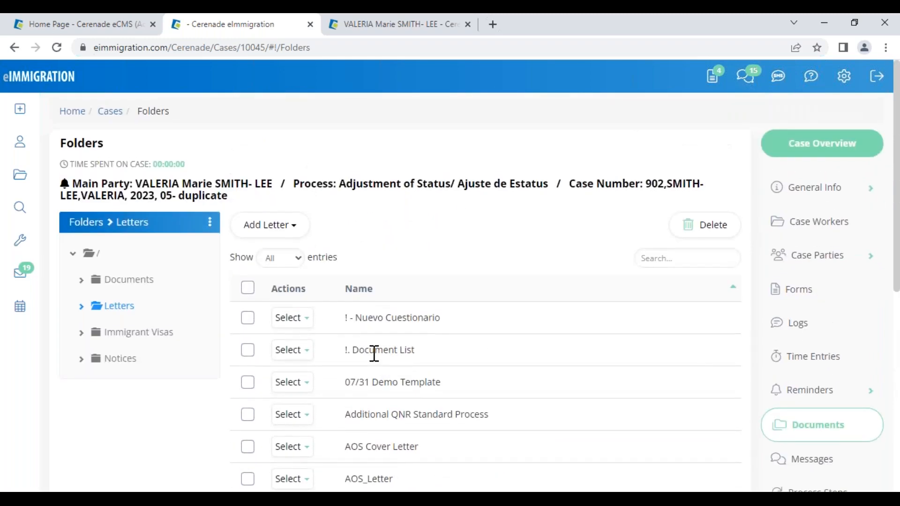
{"action": "scroll", "coordinate": [374, 354], "scroll_direction": "down", "scroll_amount": 3}
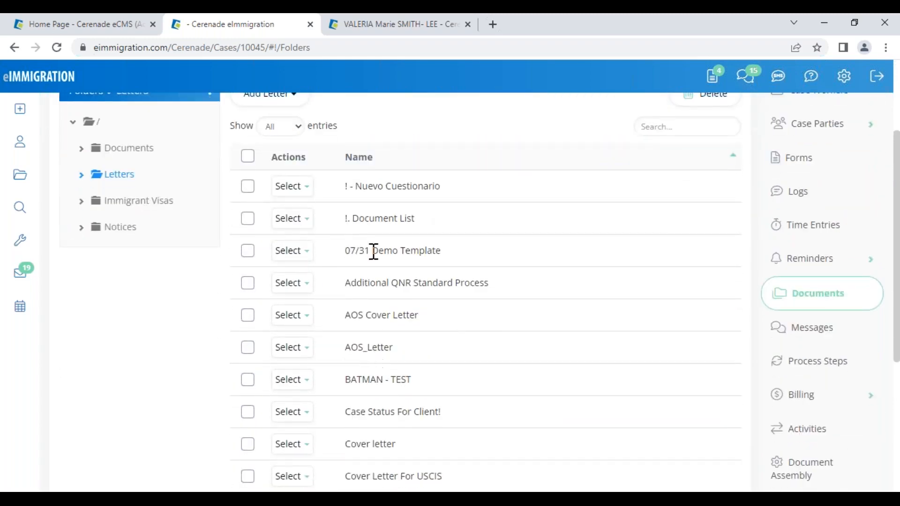
{"action": "left_click", "coordinate": [291, 219]}
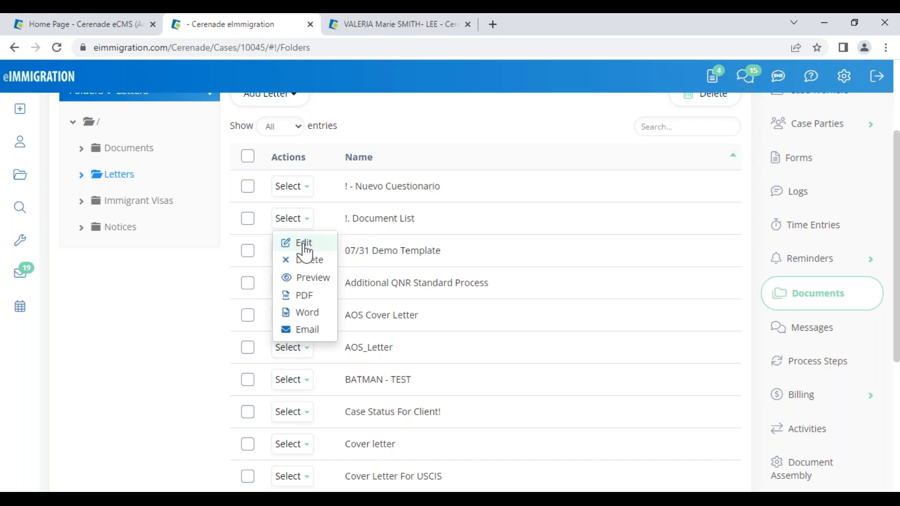
{"action": "left_click", "coordinate": [304, 245]}
{"action": "scroll", "coordinate": [356, 407], "scroll_direction": "down", "scroll_amount": 5}
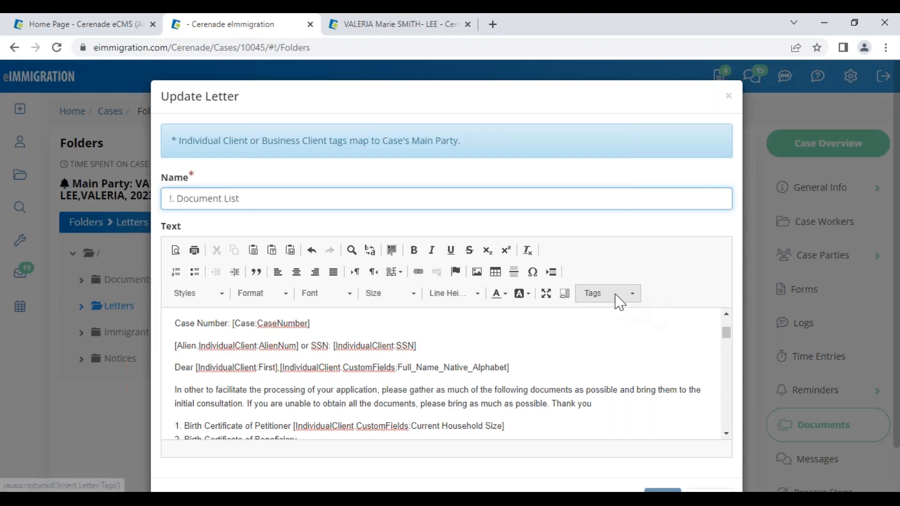
{"action": "left_click_drag", "start_coordinate": [311, 325], "coordinate": [236, 323]}
{"action": "left_click_drag", "start_coordinate": [274, 368], "coordinate": [197, 368]}
{"action": "scroll", "coordinate": [257, 371], "scroll_direction": "up", "scroll_amount": 2}
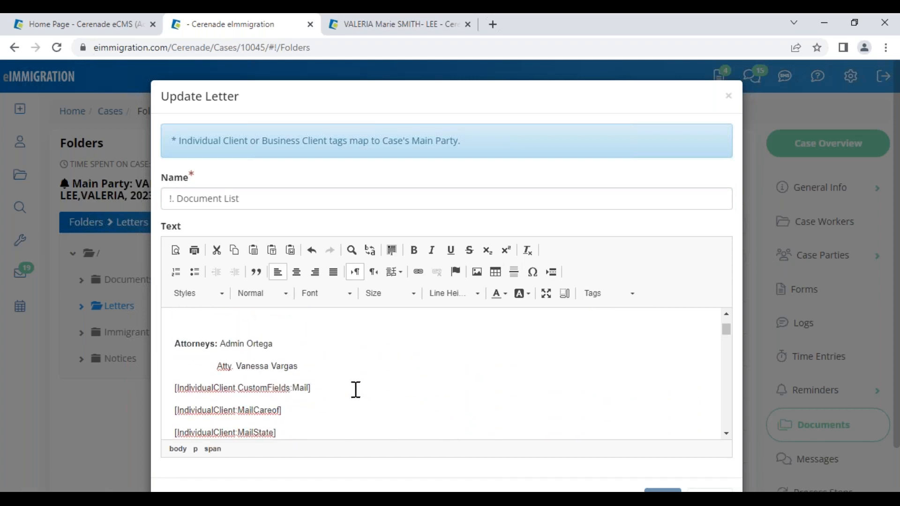
{"action": "scroll", "coordinate": [599, 404], "scroll_direction": "down", "scroll_amount": 5}
{"action": "scroll", "coordinate": [687, 474], "scroll_direction": "down", "scroll_amount": 1}
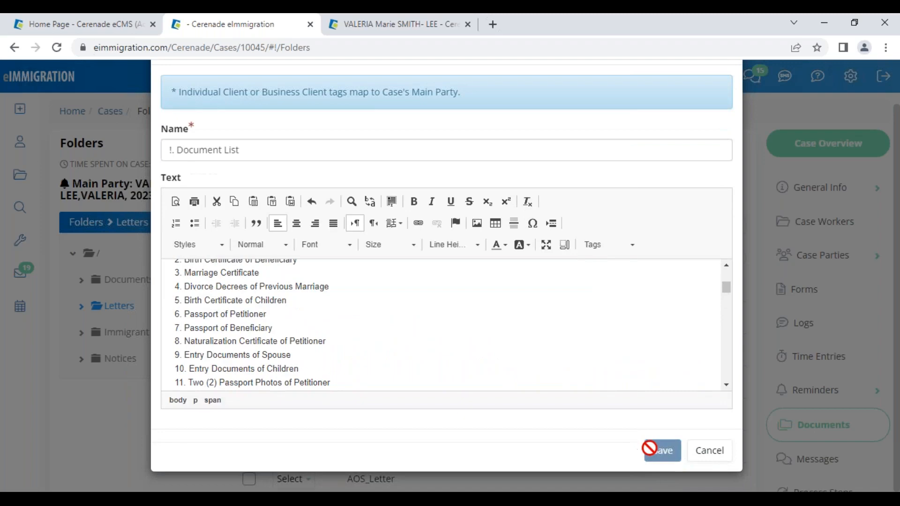
{"action": "left_click", "coordinate": [712, 455]}
{"action": "left_click", "coordinate": [292, 352]}
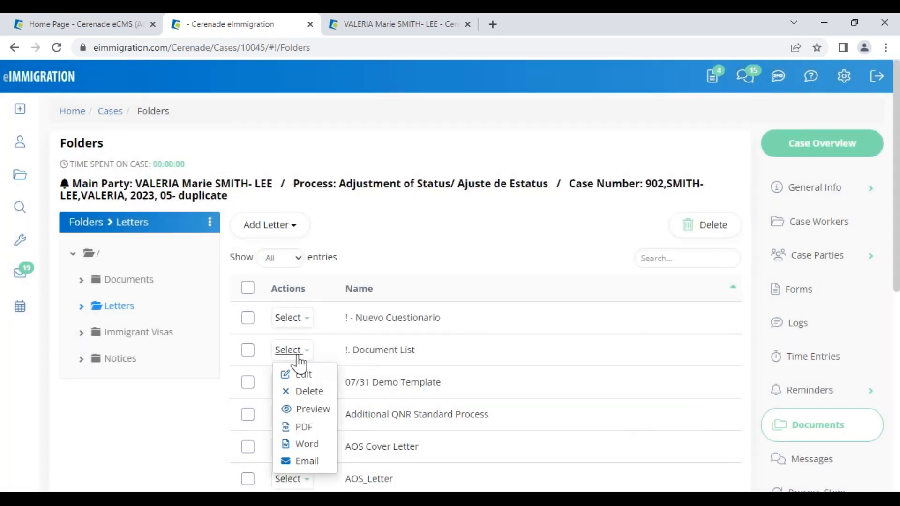
- Preview the !. Document List letter with the case number and SSN filled in, then close it
{"action": "left_click", "coordinate": [304, 409]}
{"action": "left_click_drag", "start_coordinate": [362, 419], "coordinate": [215, 415]}
{"action": "left_click_drag", "start_coordinate": [292, 439], "coordinate": [258, 444]}
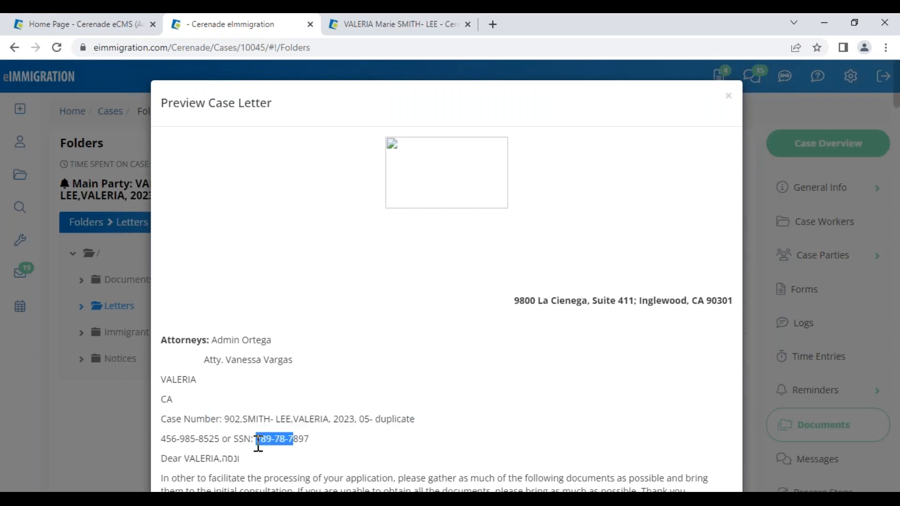
{"action": "left_click", "coordinate": [728, 97]}
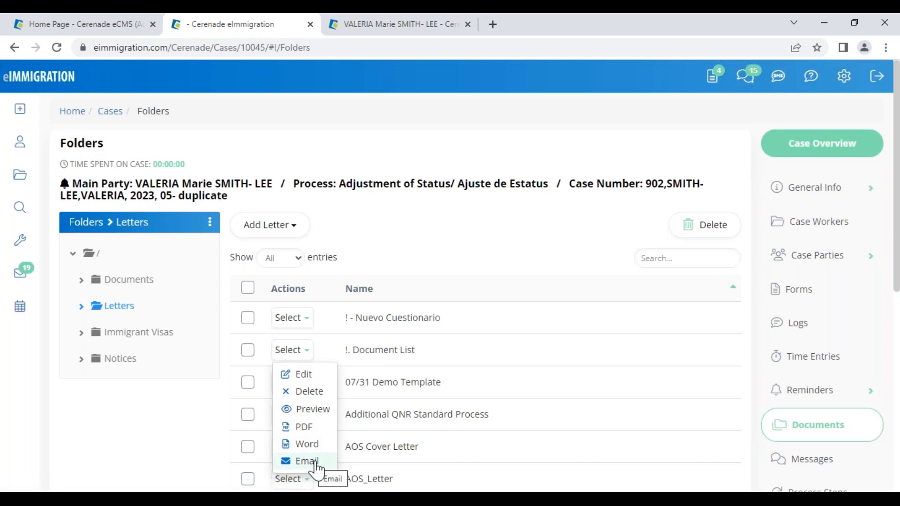
{"action": "left_click", "coordinate": [496, 373]}
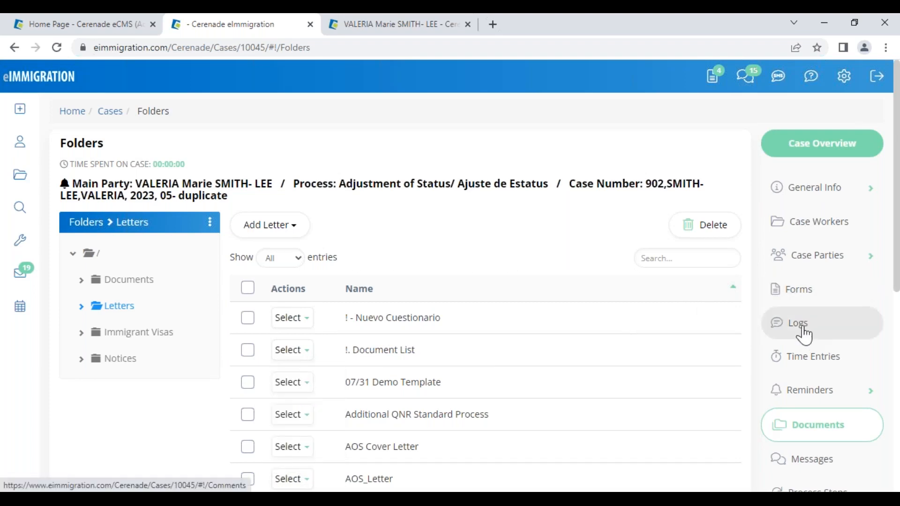
- Email the !. Document List letter to the case's main party
{"action": "left_click", "coordinate": [292, 351]}
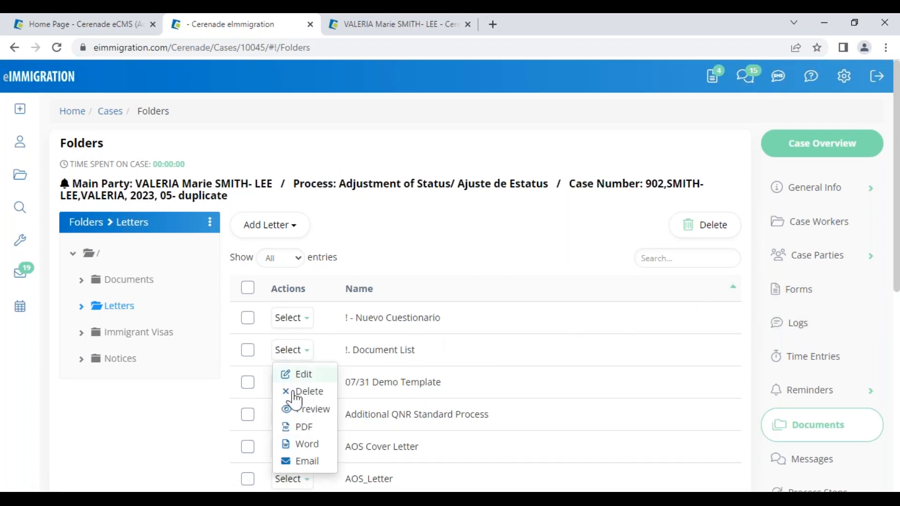
{"action": "left_click", "coordinate": [313, 462]}
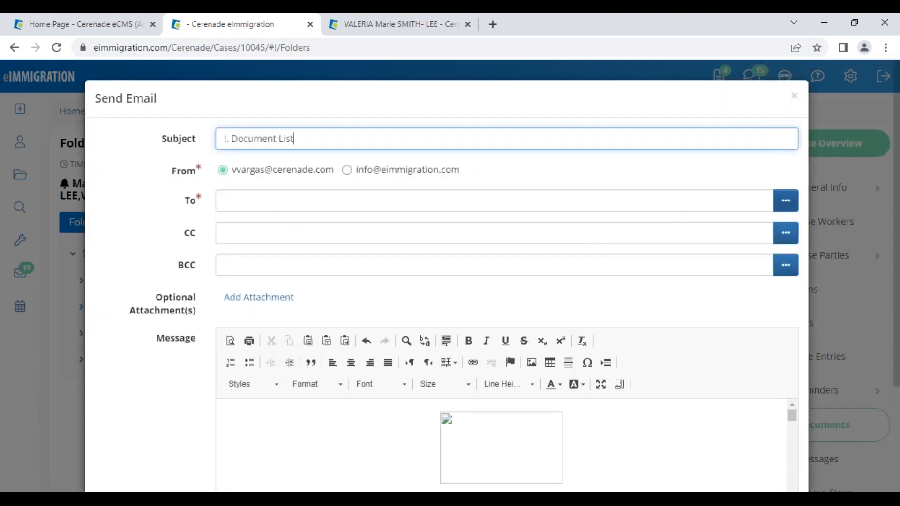
{"action": "left_click", "coordinate": [786, 200]}
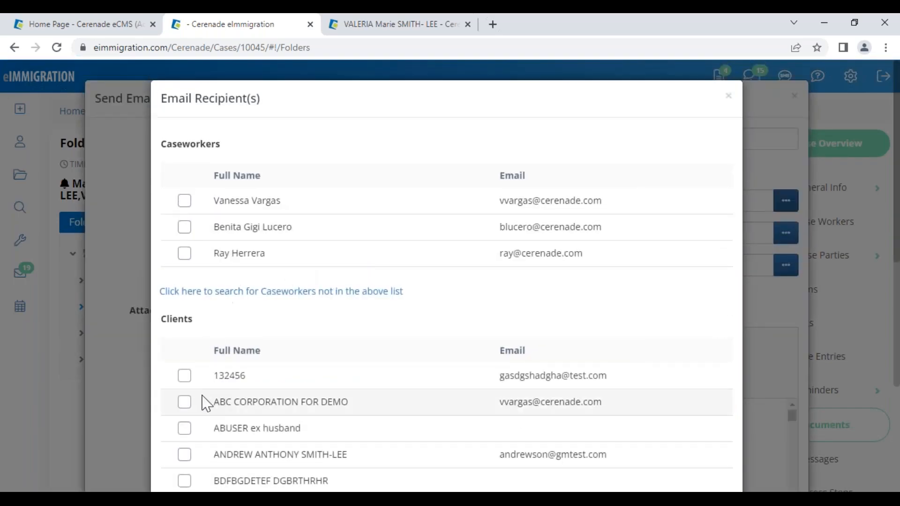
{"action": "scroll", "coordinate": [212, 387], "scroll_direction": "down", "scroll_amount": 10}
{"action": "left_click", "coordinate": [185, 332]}
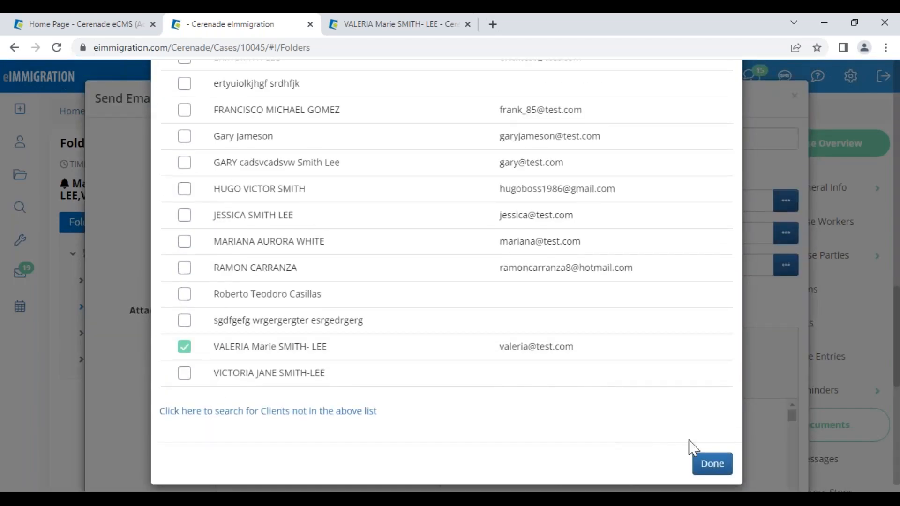
{"action": "left_click", "coordinate": [713, 464]}
{"action": "scroll", "coordinate": [243, 261], "scroll_direction": "down", "scroll_amount": 3}
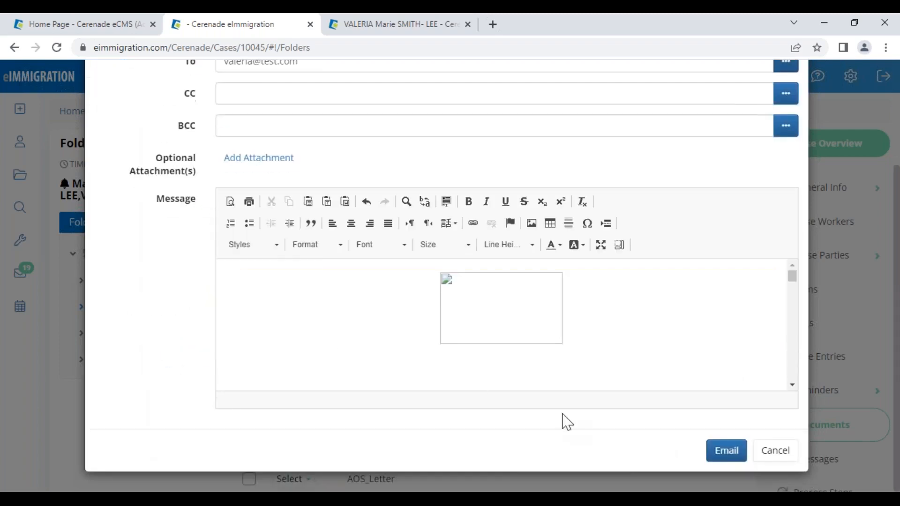
{"action": "left_click", "coordinate": [730, 457]}
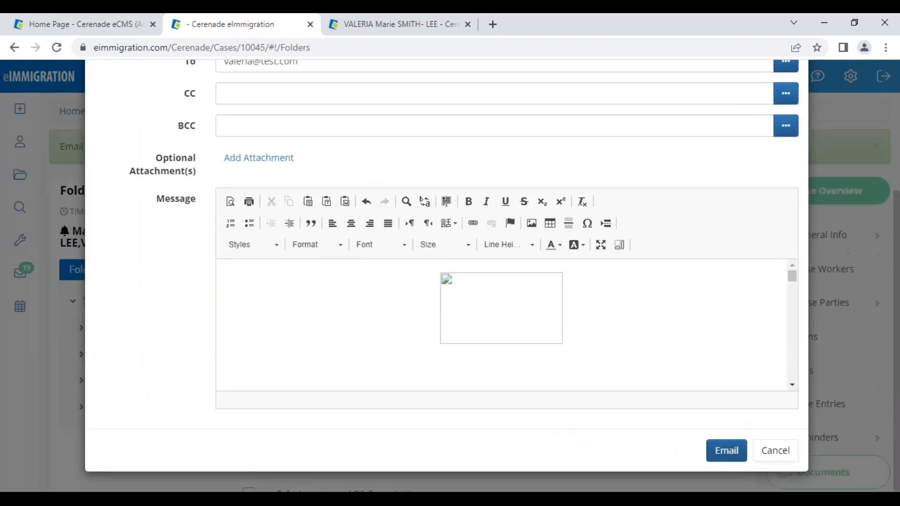
- Review the emailed letter's entry and address lines in the case Logs, then go to Document Assembly
{"action": "left_click", "coordinate": [803, 377]}
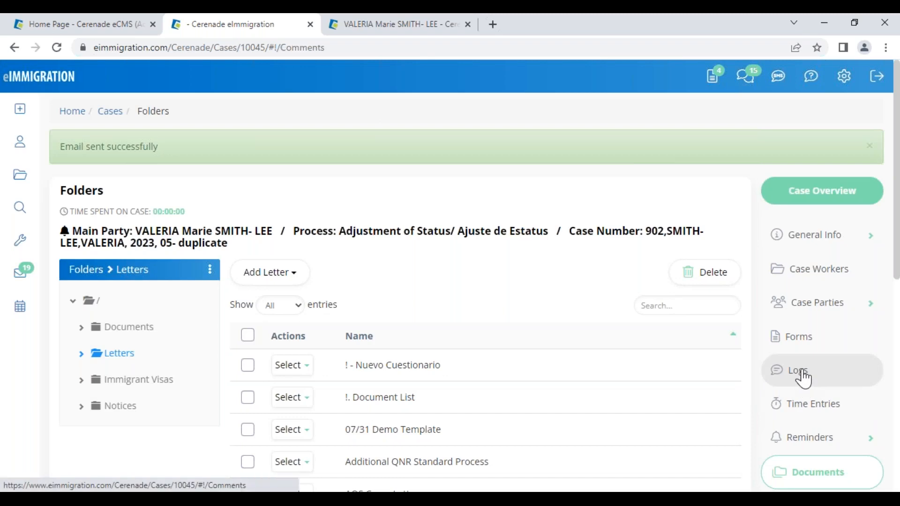
{"action": "scroll", "coordinate": [323, 385], "scroll_direction": "down", "scroll_amount": 3}
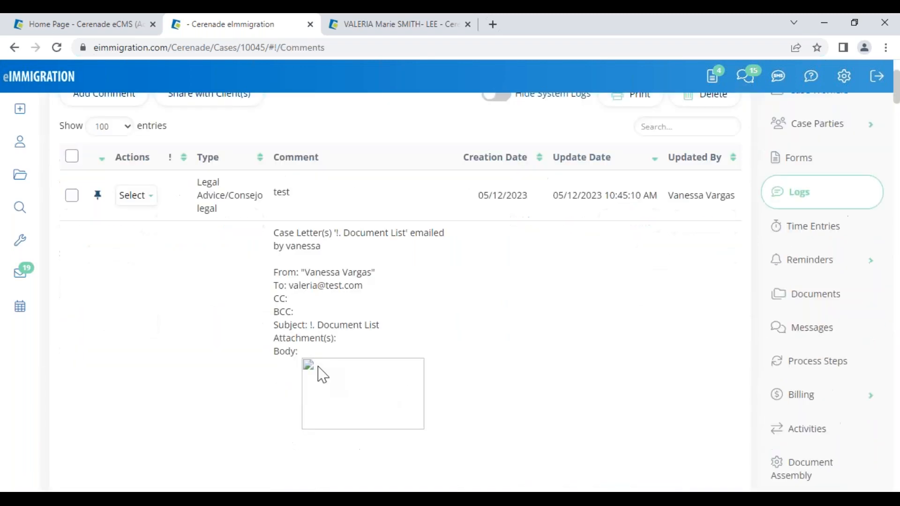
{"action": "left_click_drag", "start_coordinate": [269, 232], "coordinate": [406, 318]}
{"action": "scroll", "coordinate": [382, 373], "scroll_direction": "down", "scroll_amount": 4}
{"action": "scroll", "coordinate": [331, 375], "scroll_direction": "down", "scroll_amount": 4}
{"action": "left_click_drag", "start_coordinate": [289, 285], "coordinate": [425, 341]}
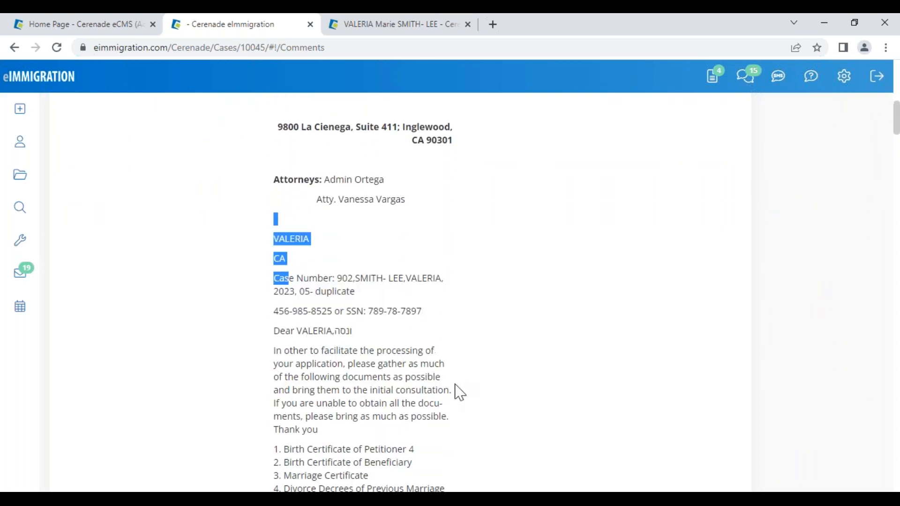
{"action": "scroll", "coordinate": [452, 386], "scroll_direction": "up", "scroll_amount": 7}
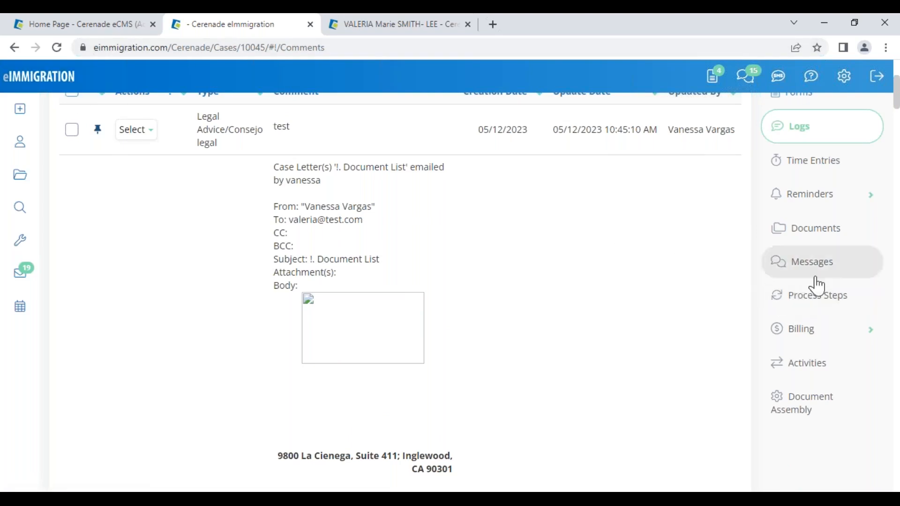
{"action": "left_click", "coordinate": [832, 424]}
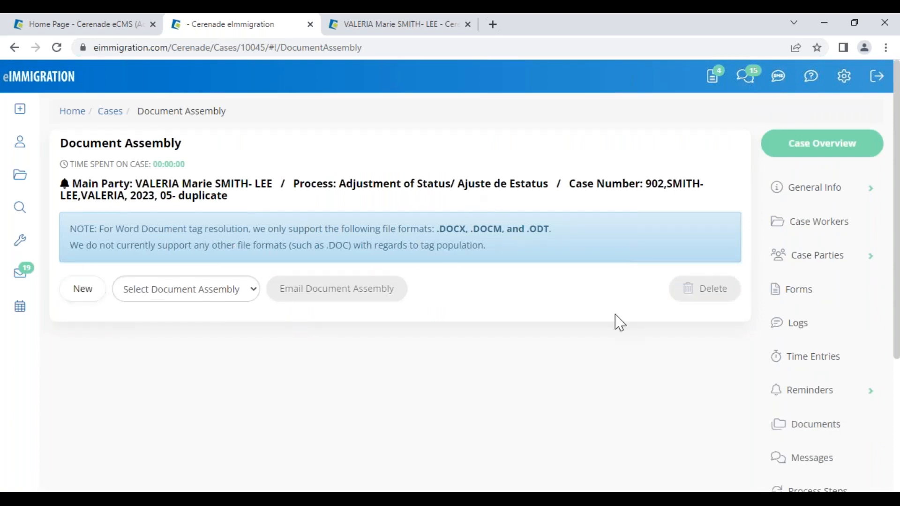
- Create and save a new document assembly named 'AOS VV'
{"action": "scroll", "coordinate": [825, 392], "scroll_direction": "down", "scroll_amount": 4}
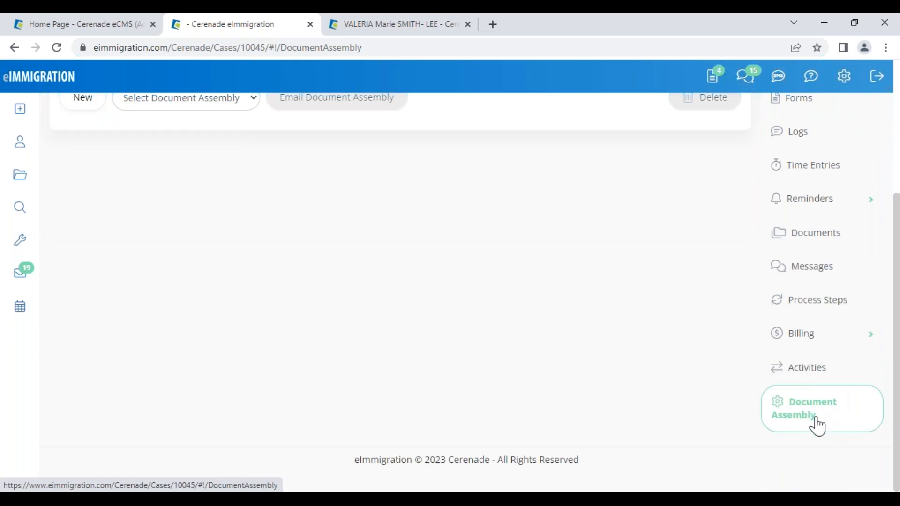
{"action": "scroll", "coordinate": [183, 292], "scroll_direction": "up", "scroll_amount": 4}
{"action": "left_click", "coordinate": [85, 300]}
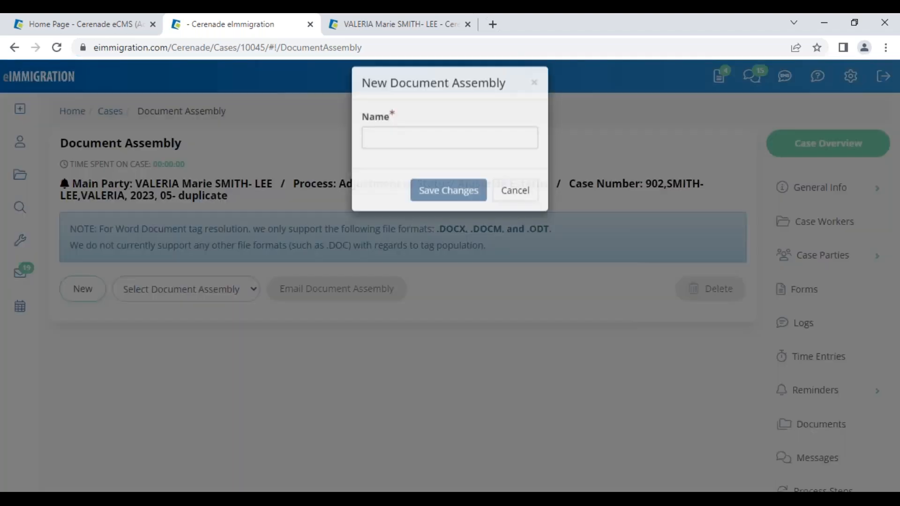
{"action": "left_click", "coordinate": [395, 147]}
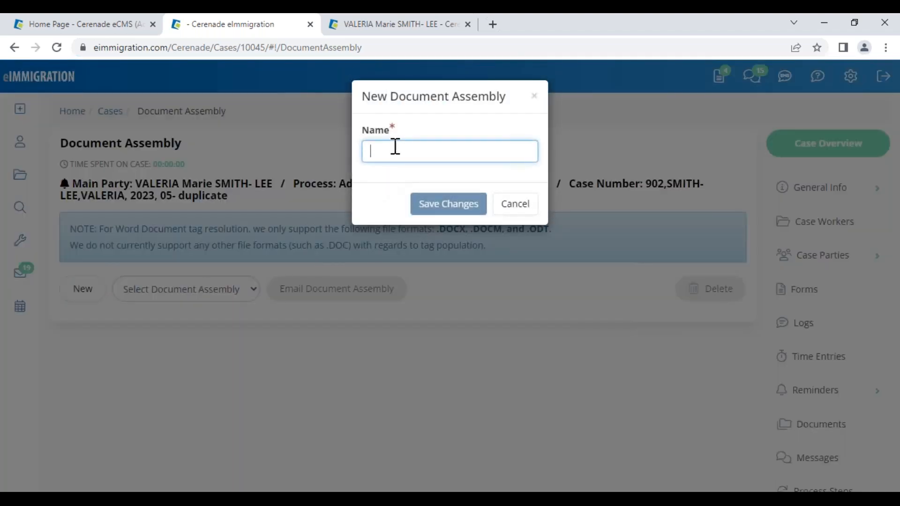
{"action": "type", "text": "AOS"}
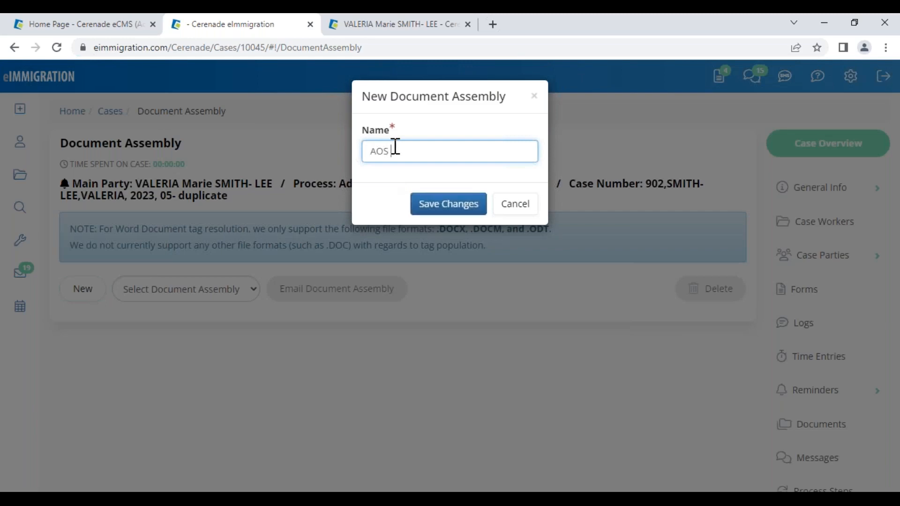
{"action": "type", "text": " VV"}
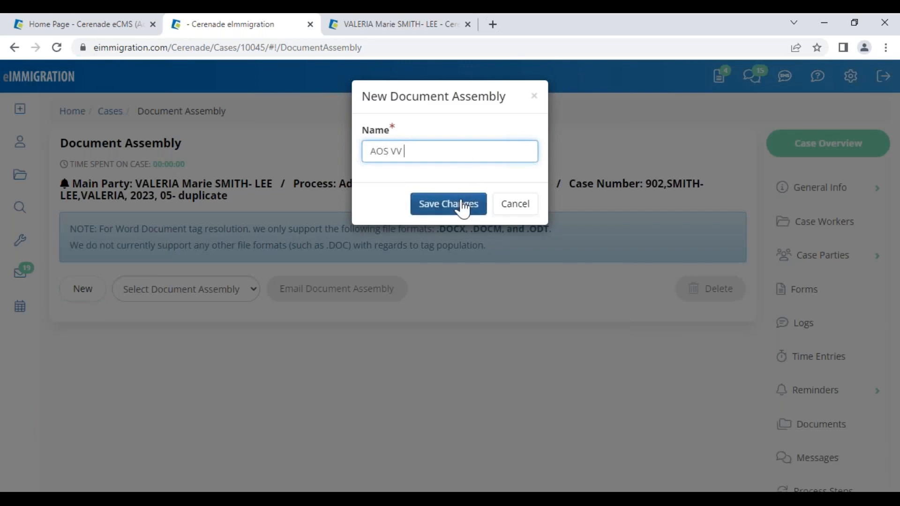
{"action": "left_click", "coordinate": [458, 204]}
- Add all of the case's forms and letter templates to AOS VV
{"action": "scroll", "coordinate": [130, 364], "scroll_direction": "down", "scroll_amount": 4}
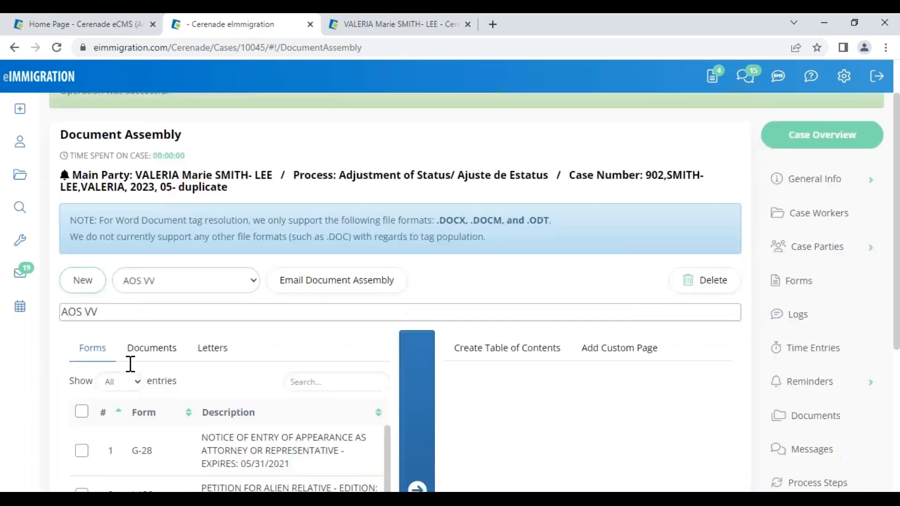
{"action": "left_click", "coordinate": [81, 271]}
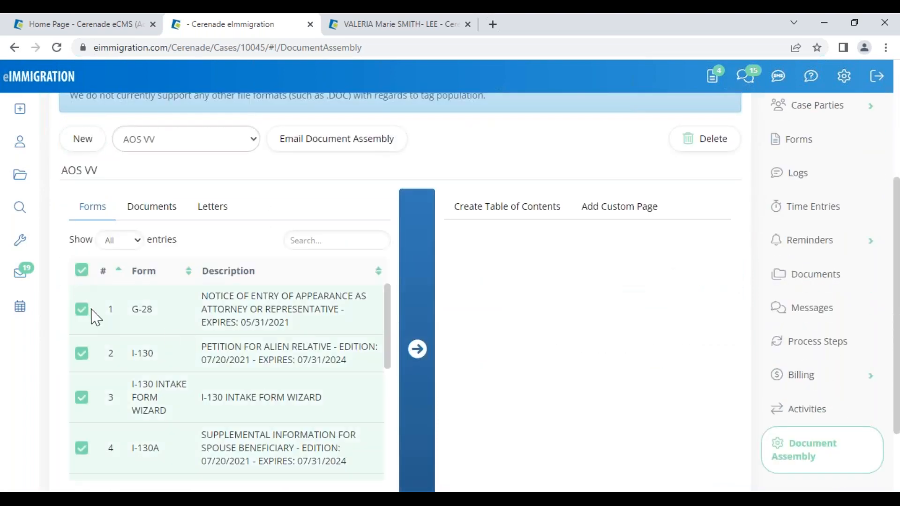
{"action": "left_click", "coordinate": [417, 350]}
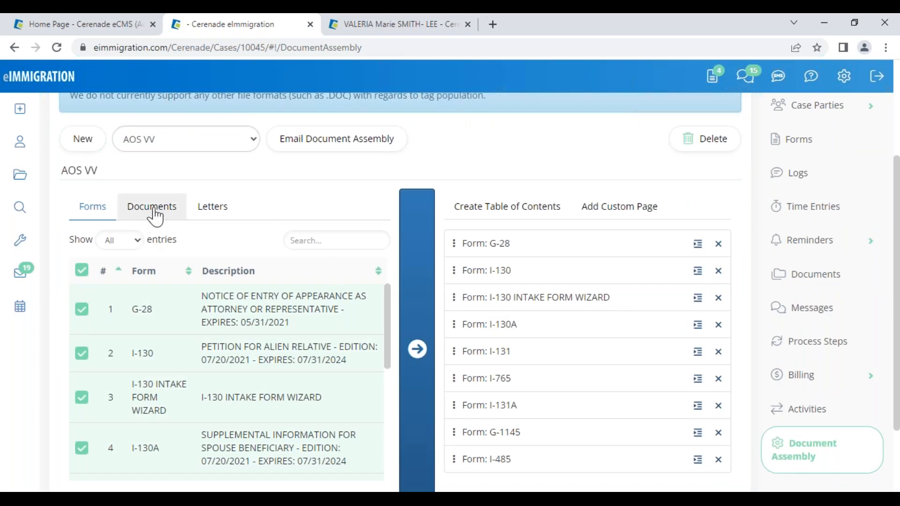
{"action": "left_click", "coordinate": [209, 210]}
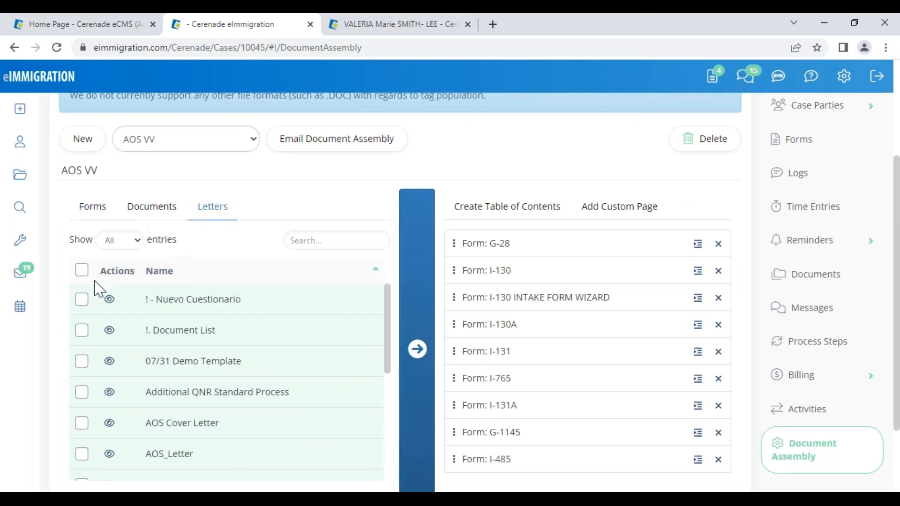
{"action": "left_click", "coordinate": [81, 271]}
{"action": "left_click", "coordinate": [414, 340]}
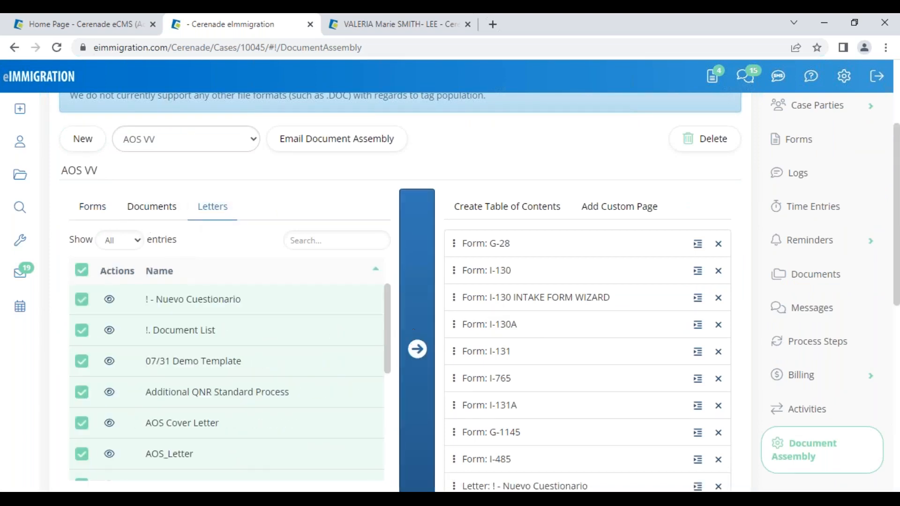
- Reorder letters: Nuevo Cuestionario after I-131, Document List after I-130, Additional QNR after I-130A
{"action": "left_click_drag", "start_coordinate": [495, 487], "coordinate": [490, 331]}
{"action": "left_click_drag", "start_coordinate": [493, 487], "coordinate": [492, 258]}
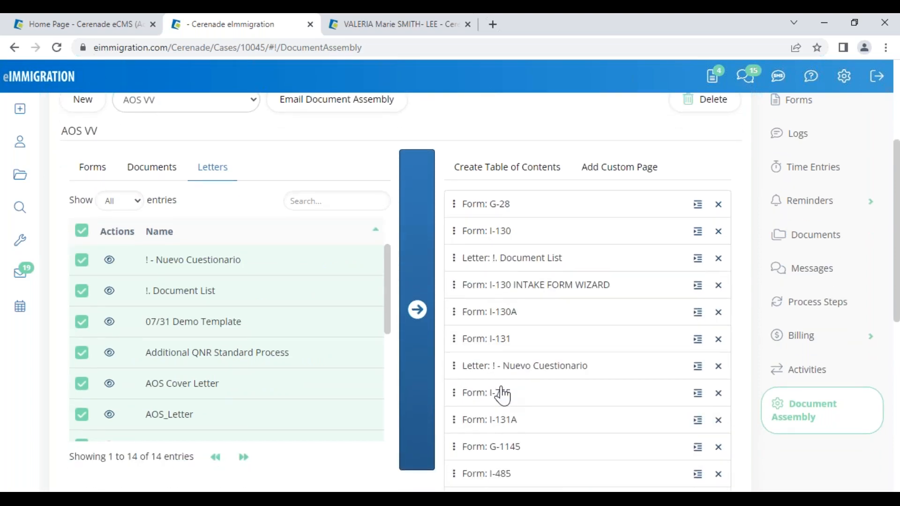
{"action": "left_click_drag", "start_coordinate": [493, 480], "coordinate": [487, 328]}
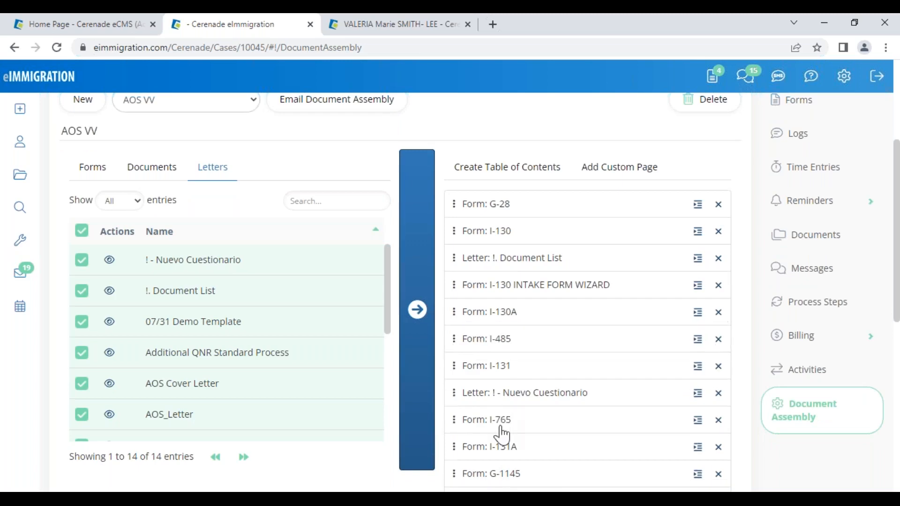
{"action": "scroll", "coordinate": [502, 428], "scroll_direction": "down", "scroll_amount": 2}
{"action": "left_click_drag", "start_coordinate": [482, 467], "coordinate": [479, 276]}
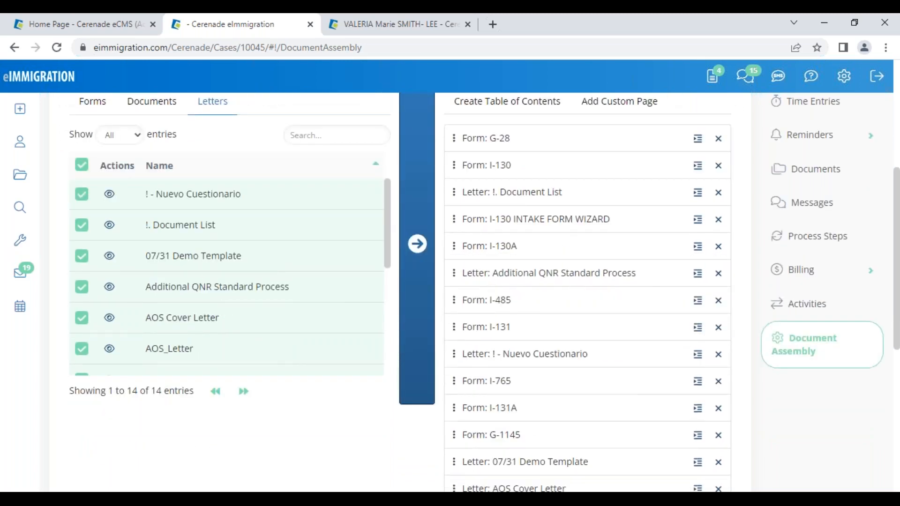
{"action": "scroll", "coordinate": [524, 385], "scroll_direction": "up", "scroll_amount": 4}
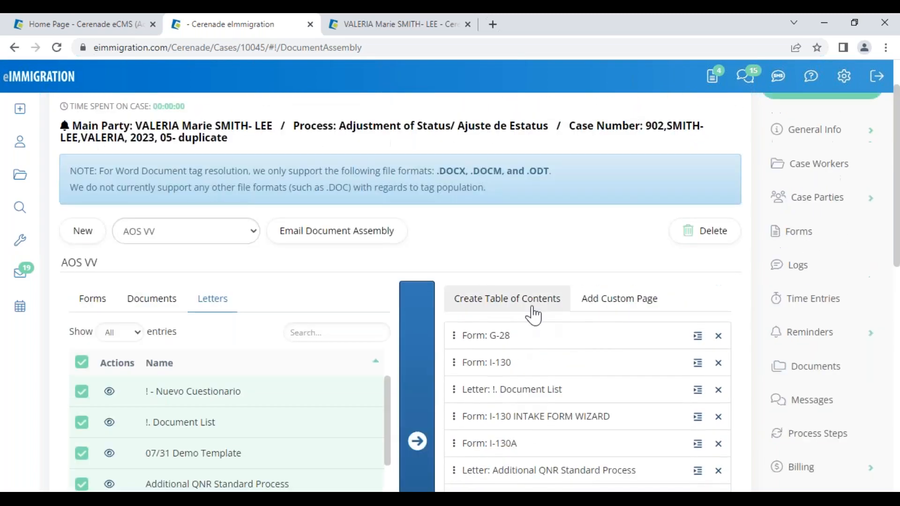
- Generate a Table of Contents listing all 24 forms and letters and save it
{"action": "left_click", "coordinate": [532, 309]}
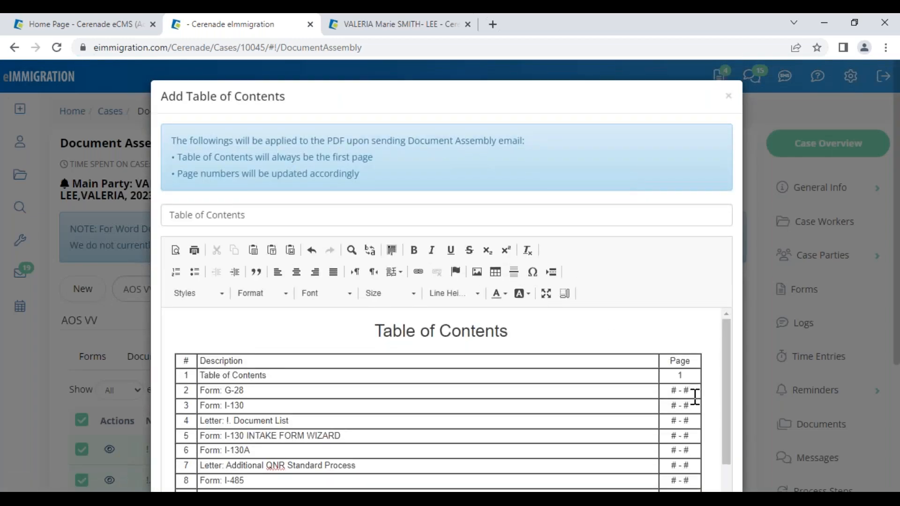
{"action": "scroll", "coordinate": [695, 396], "scroll_direction": "down", "scroll_amount": 8}
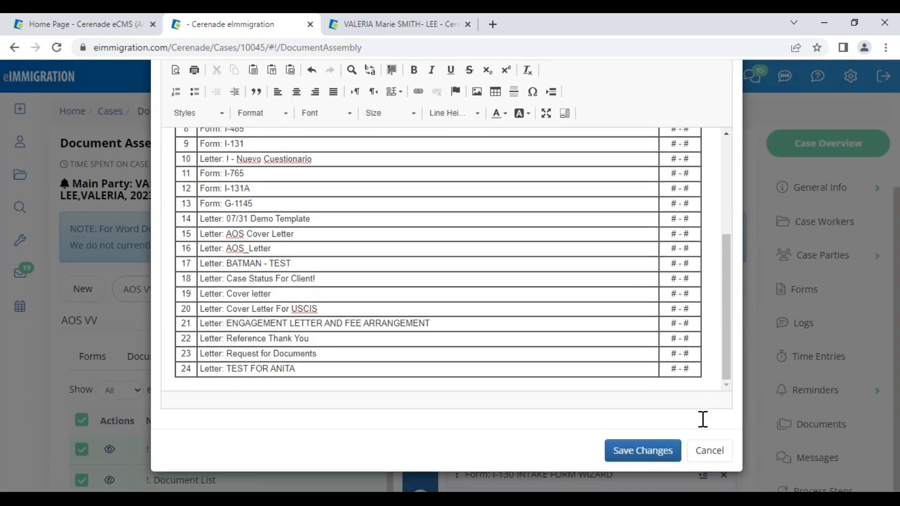
{"action": "left_click", "coordinate": [665, 450]}
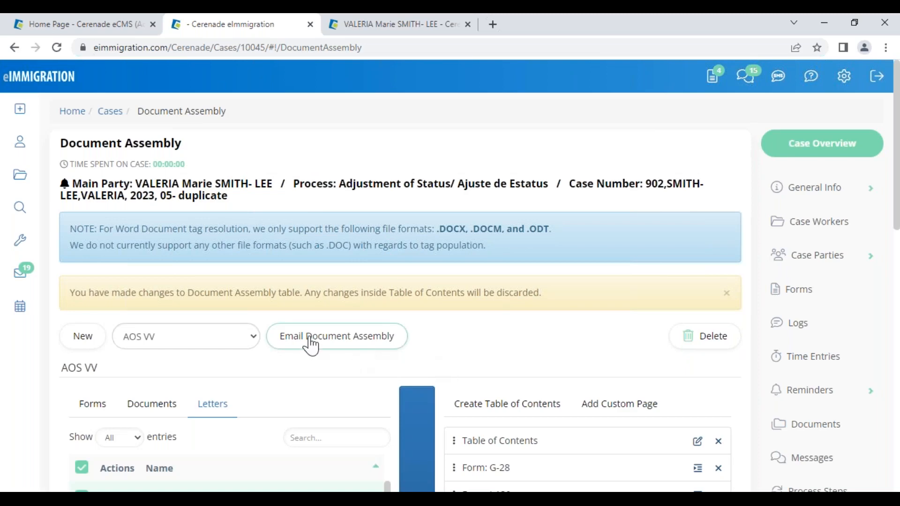
{"action": "left_click", "coordinate": [347, 346]}
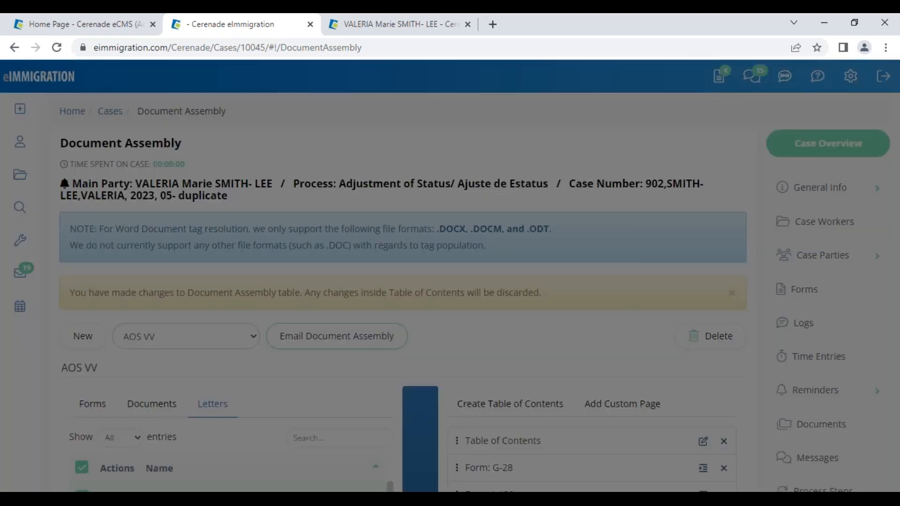
{"action": "left_click", "coordinate": [223, 333]}
{"action": "left_click", "coordinate": [233, 369]}
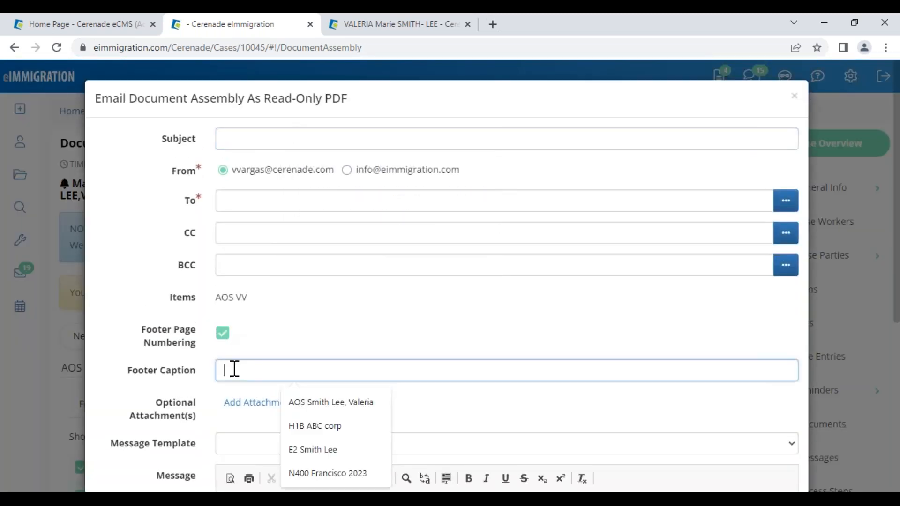
{"action": "left_click", "coordinate": [319, 409]}
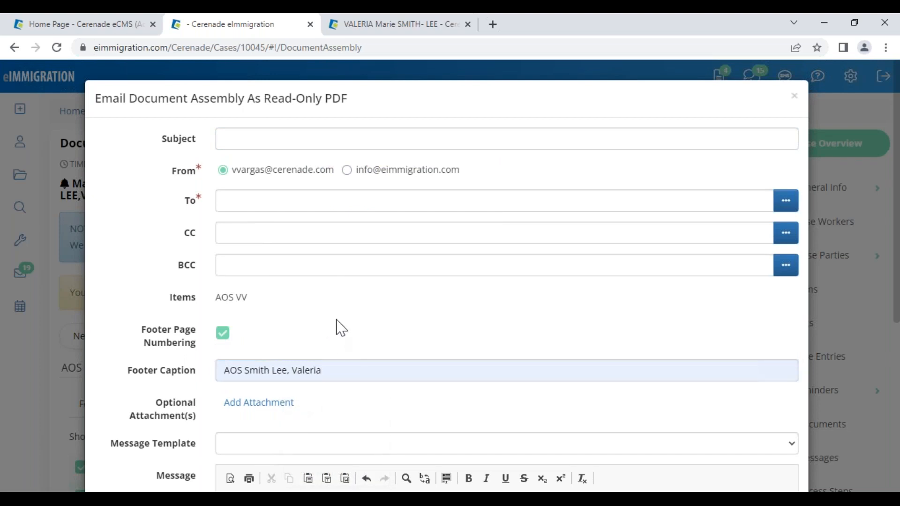
{"action": "left_click", "coordinate": [793, 98]}
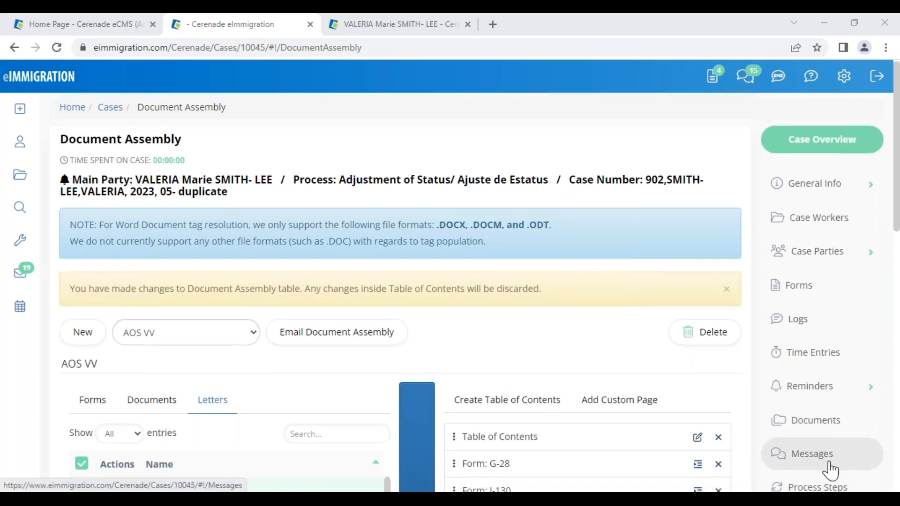
- Go to the case's Reminders page and start a new reminder
{"action": "scroll", "coordinate": [830, 469], "scroll_direction": "down", "scroll_amount": 3}
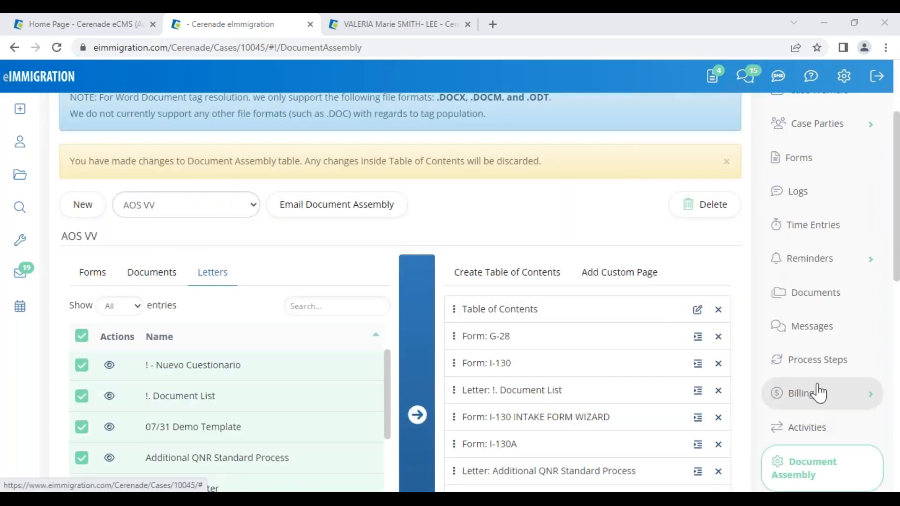
{"action": "left_click", "coordinate": [824, 270]}
{"action": "left_click", "coordinate": [809, 294]}
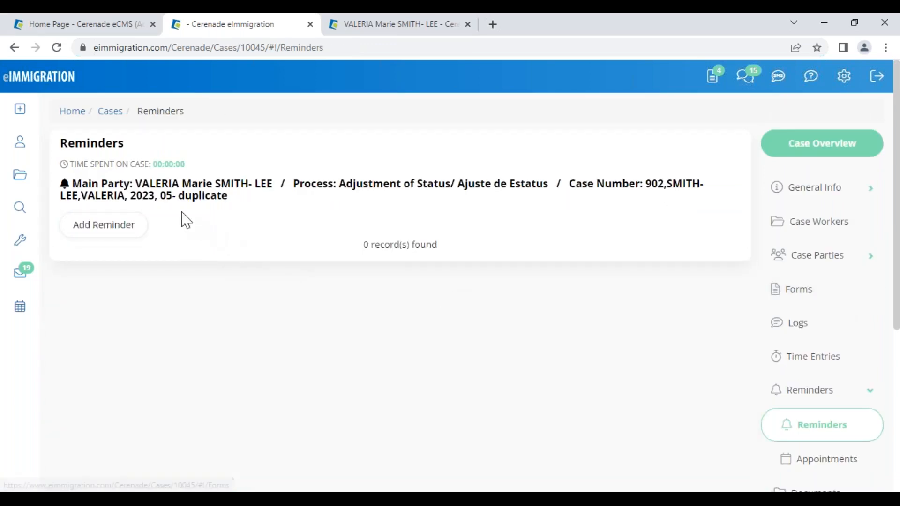
{"action": "left_click", "coordinate": [124, 233]}
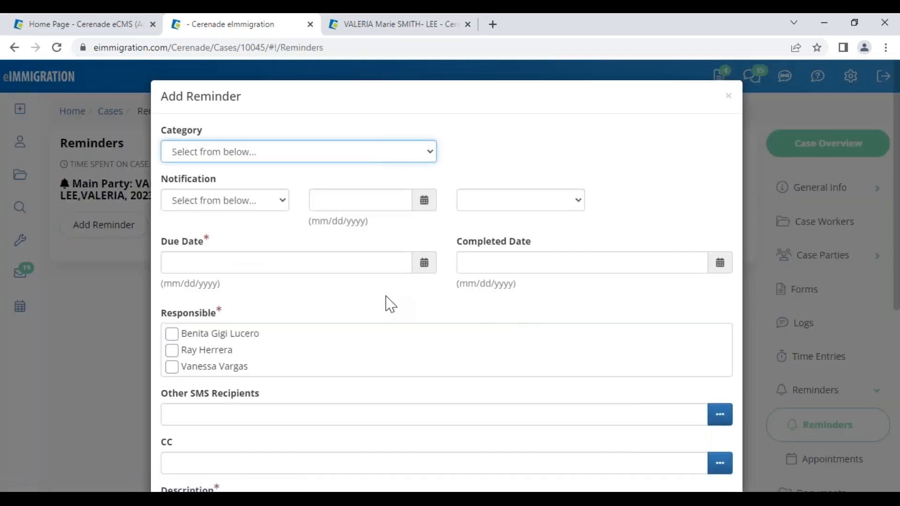
- Set the new reminder's notification date to 05/18/2023 at 07:00 AM
{"action": "scroll", "coordinate": [311, 378], "scroll_direction": "down", "scroll_amount": 2}
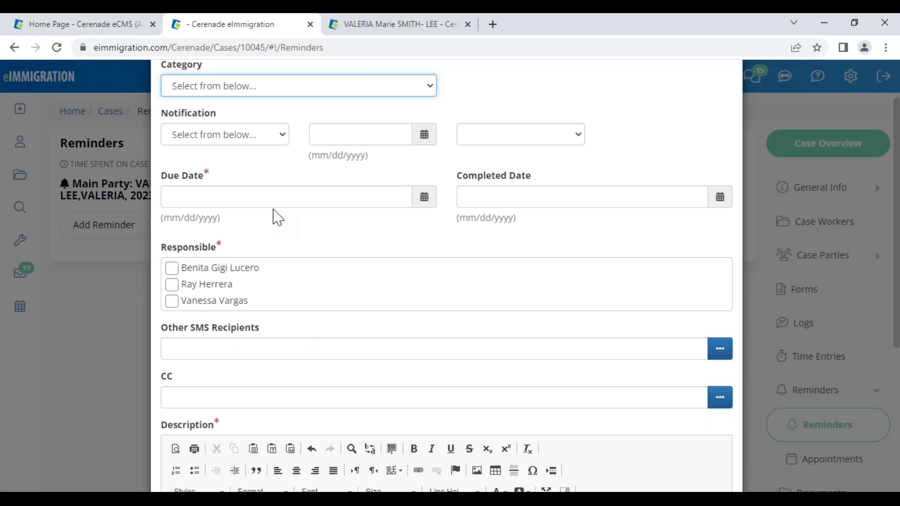
{"action": "left_click", "coordinate": [233, 141]}
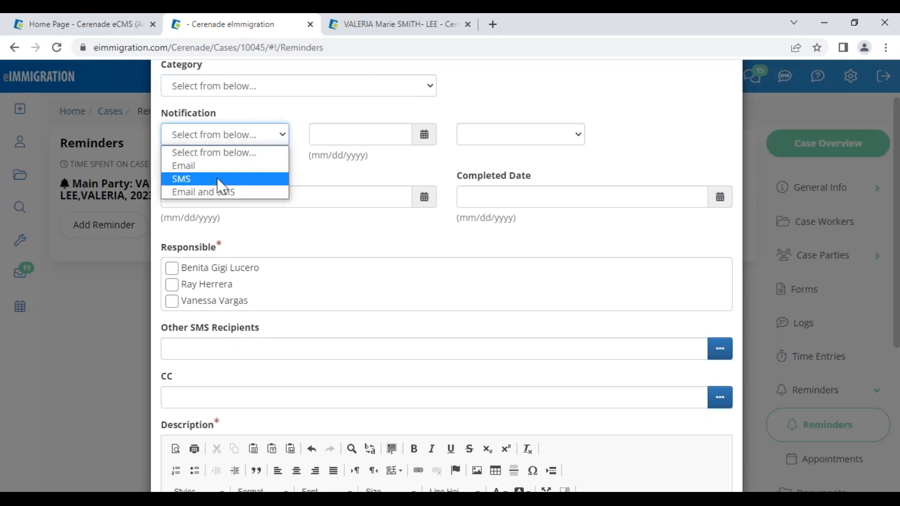
{"action": "left_click", "coordinate": [345, 139]}
{"action": "left_click", "coordinate": [344, 138]}
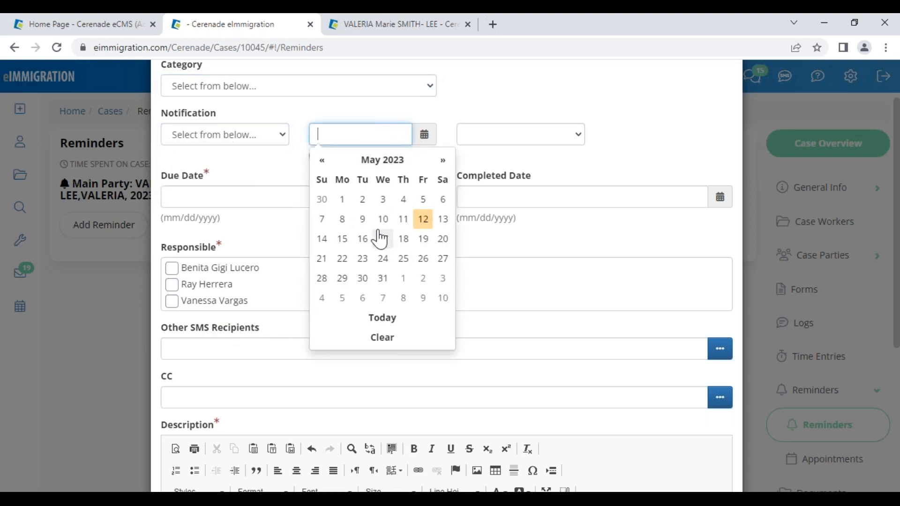
{"action": "left_click", "coordinate": [403, 240]}
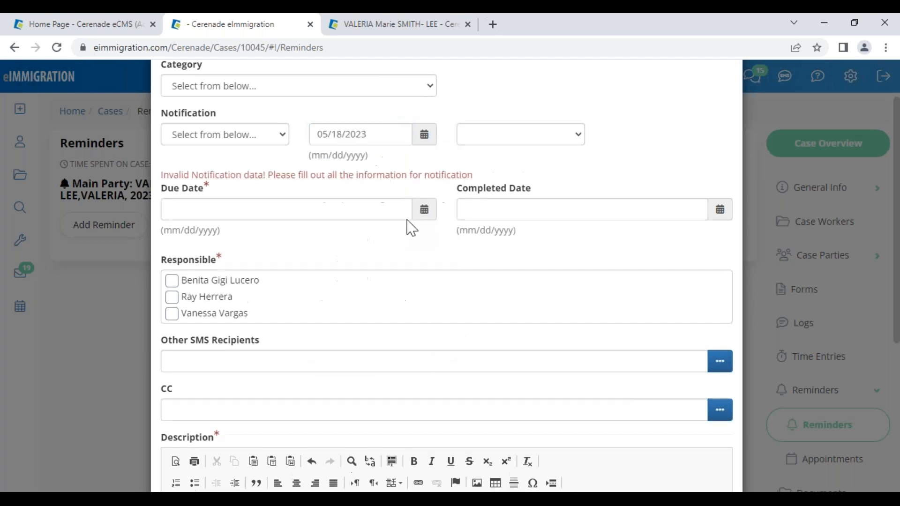
{"action": "left_click", "coordinate": [489, 139]}
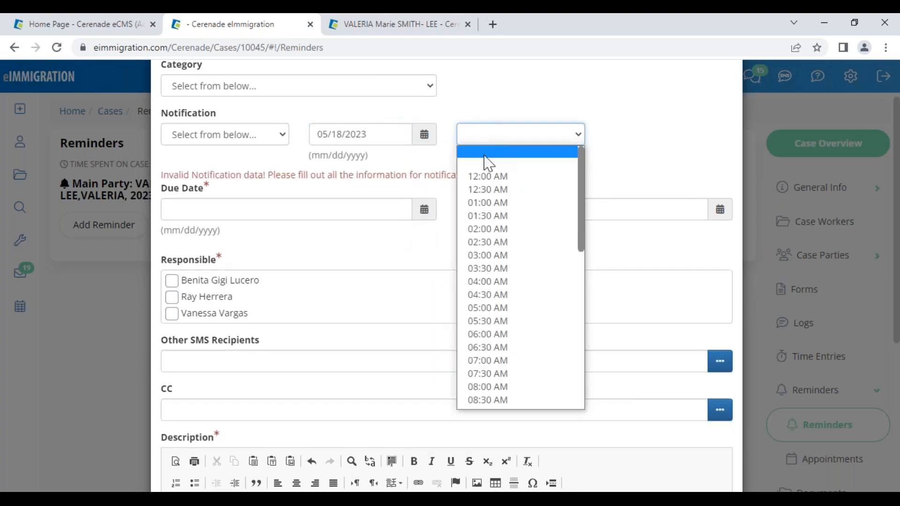
{"action": "left_click", "coordinate": [539, 361]}
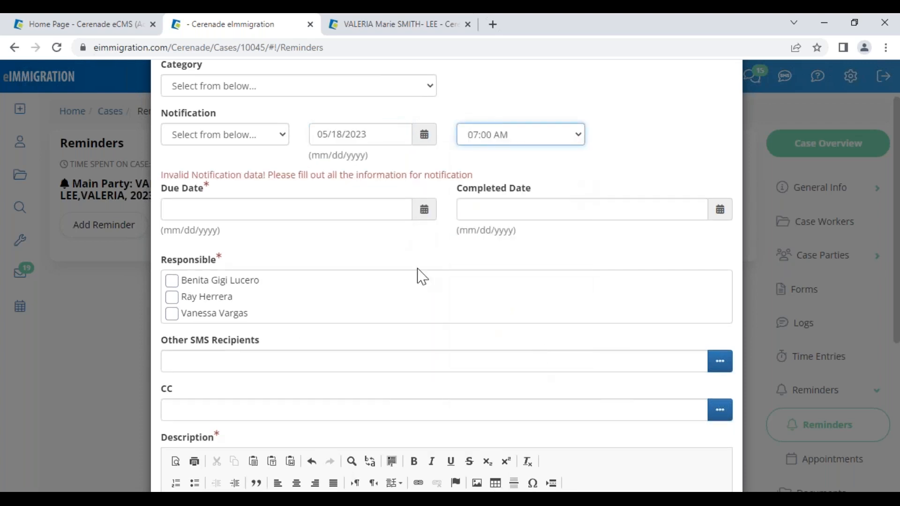
- Look through the reminder categories, then discard the unsaved reminder
{"action": "scroll", "coordinate": [679, 146], "scroll_direction": "up", "scroll_amount": 2}
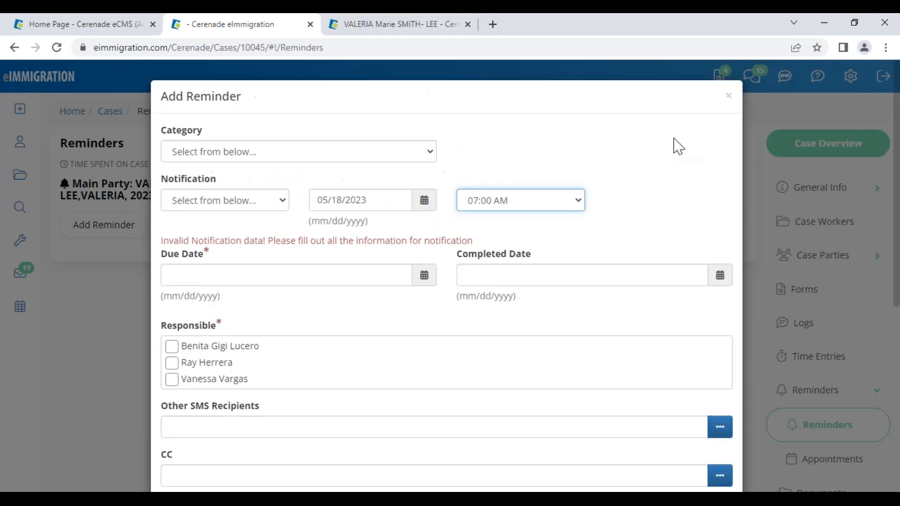
{"action": "left_click", "coordinate": [237, 152]}
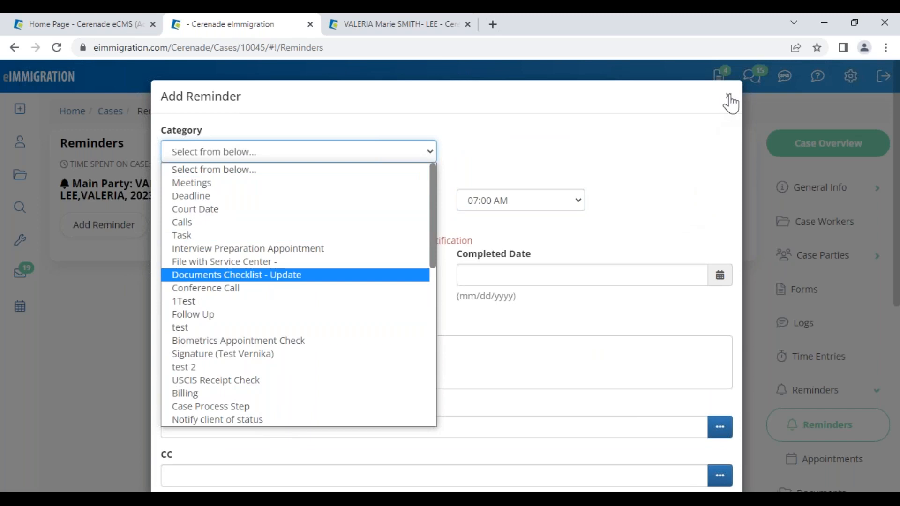
{"action": "left_click", "coordinate": [732, 100]}
{"action": "left_click", "coordinate": [731, 100]}
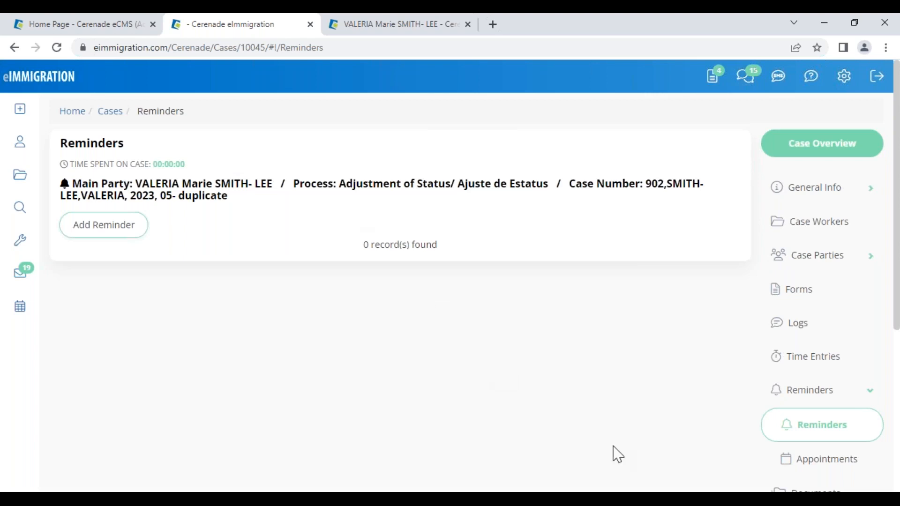
- Review the case's Adjustment of Status process steps and launch the Modify Process Steps editor
{"action": "scroll", "coordinate": [824, 426], "scroll_direction": "down", "scroll_amount": 3}
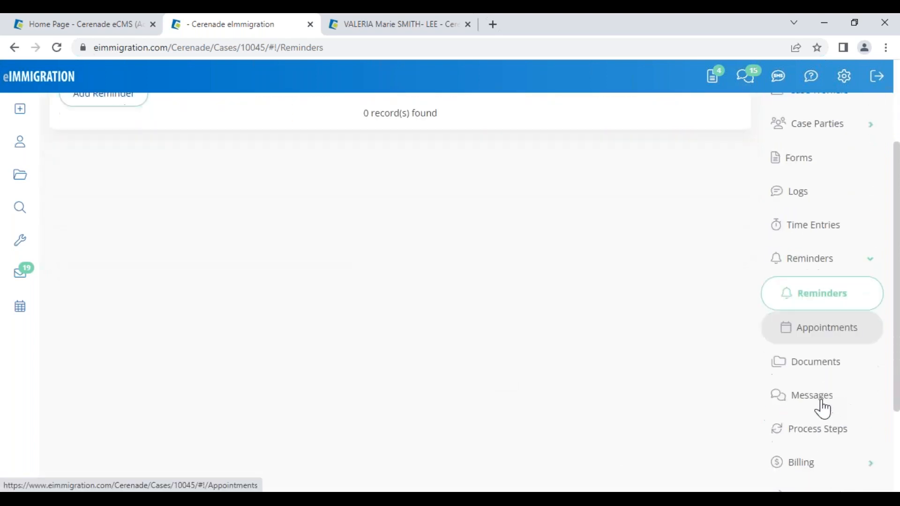
{"action": "left_click", "coordinate": [836, 441]}
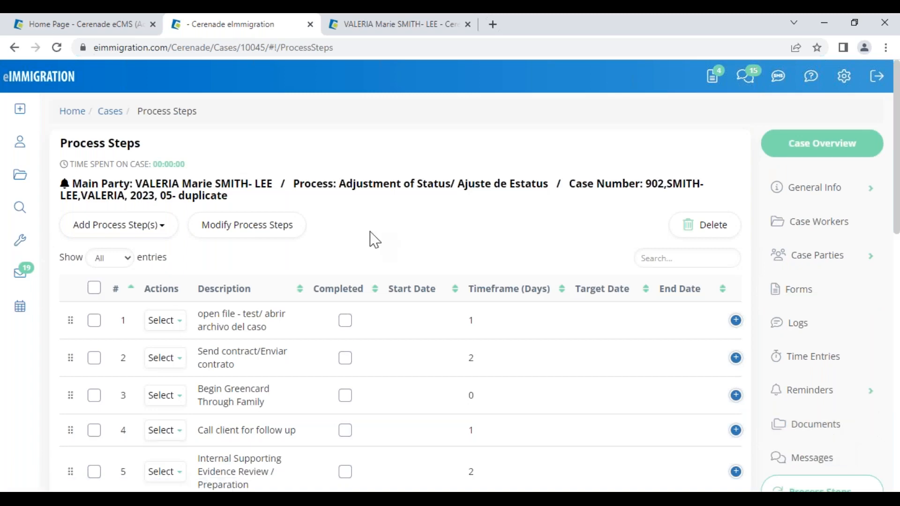
{"action": "scroll", "coordinate": [450, 370], "scroll_direction": "down", "scroll_amount": 7}
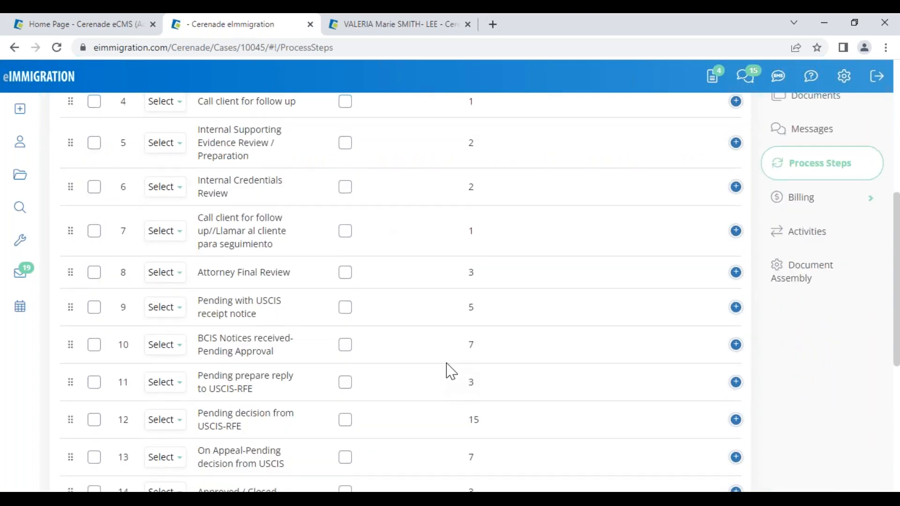
{"action": "scroll", "coordinate": [451, 372], "scroll_direction": "up", "scroll_amount": 7}
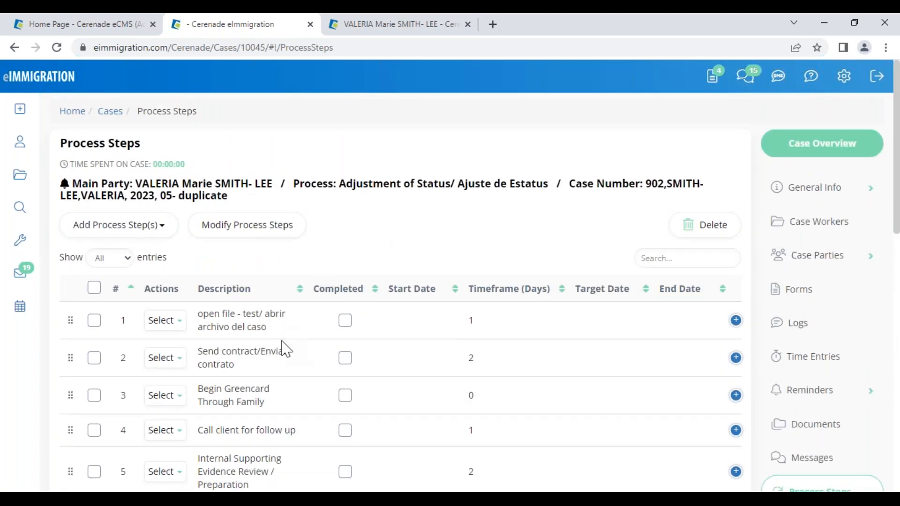
{"action": "left_click_drag", "start_coordinate": [344, 187], "coordinate": [547, 184]}
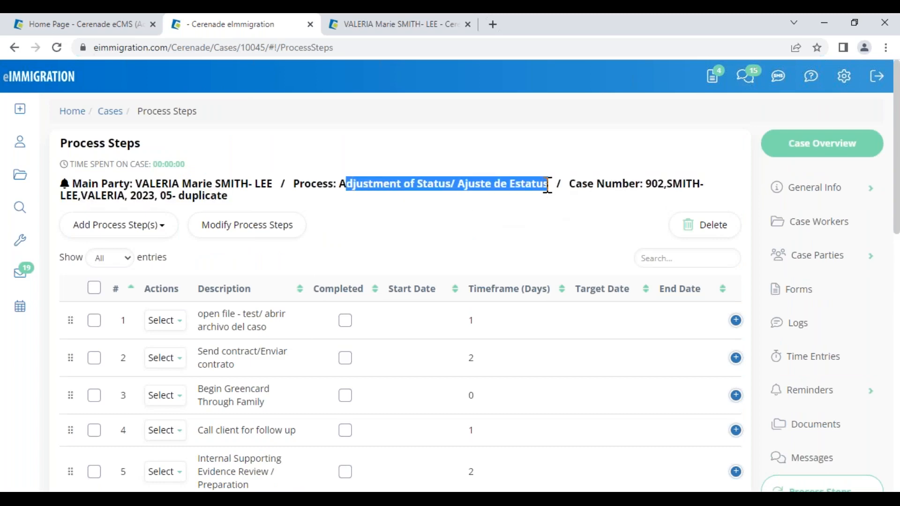
{"action": "left_click", "coordinate": [260, 231]}
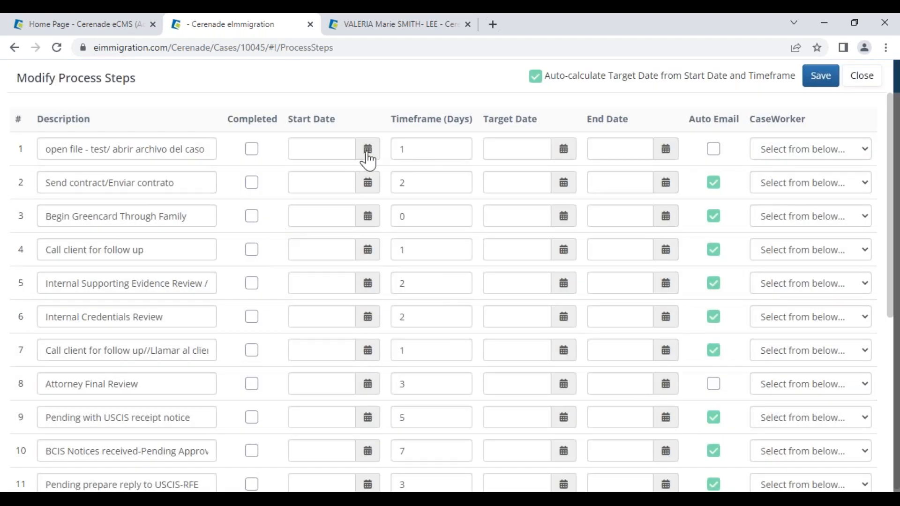
- Set step 1's start date to May 12 and step 2's to May 15
{"action": "left_click", "coordinate": [367, 150]}
{"action": "left_click", "coordinate": [415, 240]}
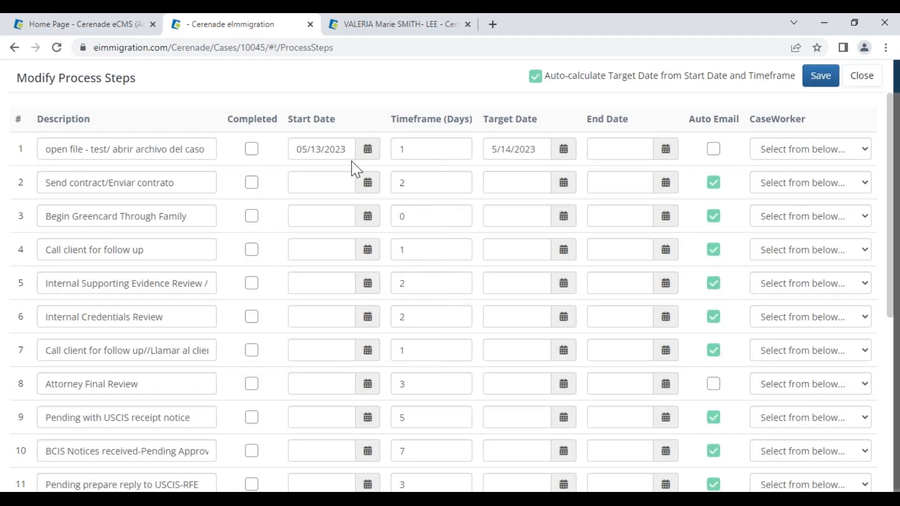
{"action": "left_click", "coordinate": [368, 149]}
{"action": "left_click", "coordinate": [403, 234]}
{"action": "left_click_drag", "start_coordinate": [496, 121], "coordinate": [542, 136]}
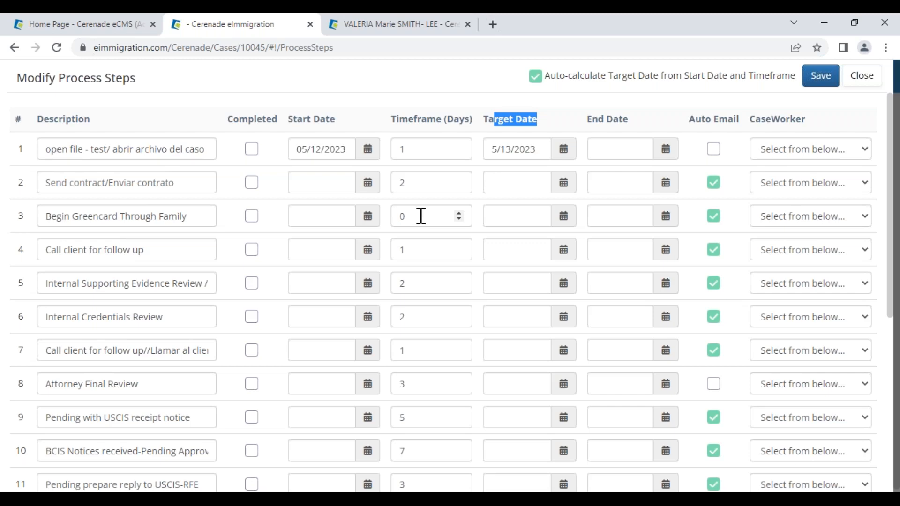
{"action": "left_click_drag", "start_coordinate": [395, 117], "coordinate": [464, 129]}
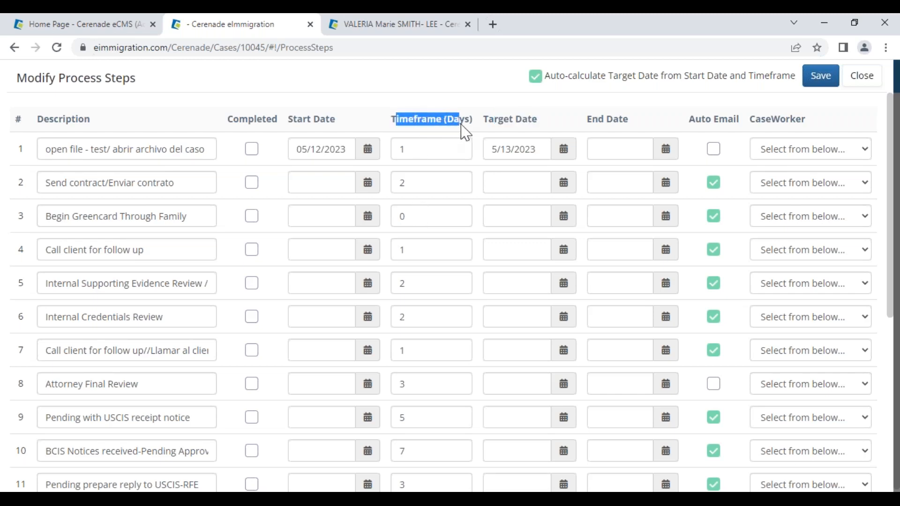
{"action": "left_click", "coordinate": [368, 184]}
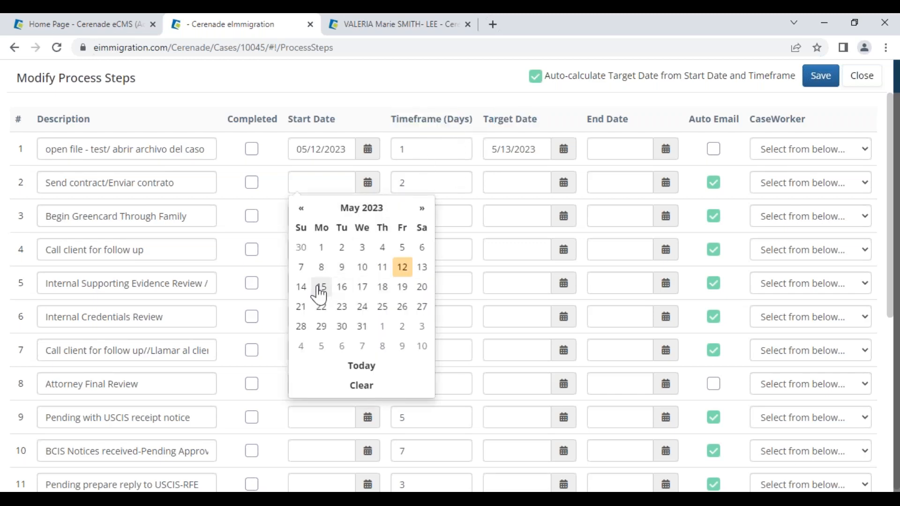
{"action": "left_click", "coordinate": [319, 286]}
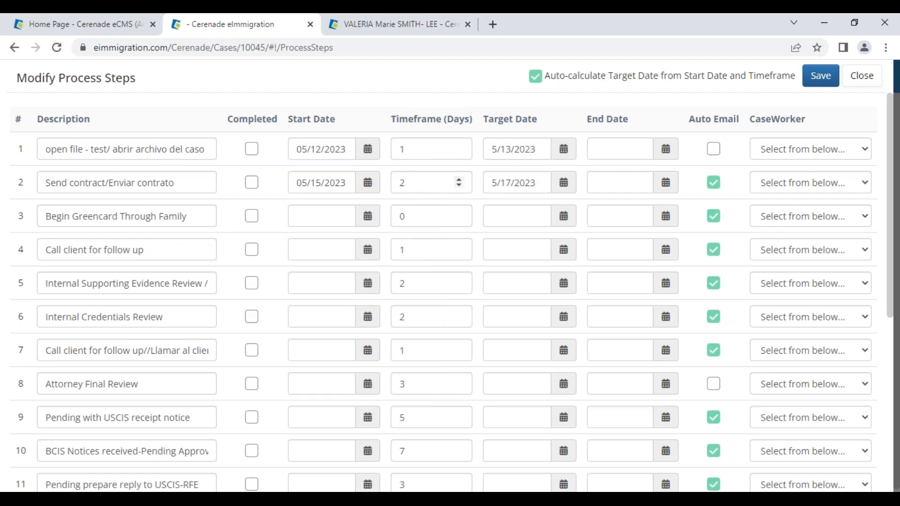
- Give step 9, Pending with USCIS receipt notice, a 90-day timeframe starting May 29
{"action": "left_click_drag", "start_coordinate": [40, 416], "coordinate": [215, 418]}
{"action": "double_click", "coordinate": [404, 417]}
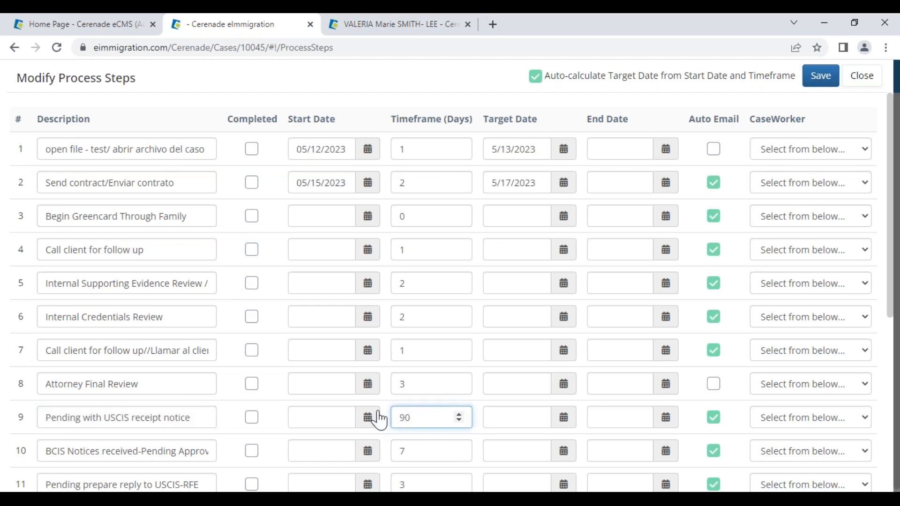
{"action": "left_click", "coordinate": [374, 419]}
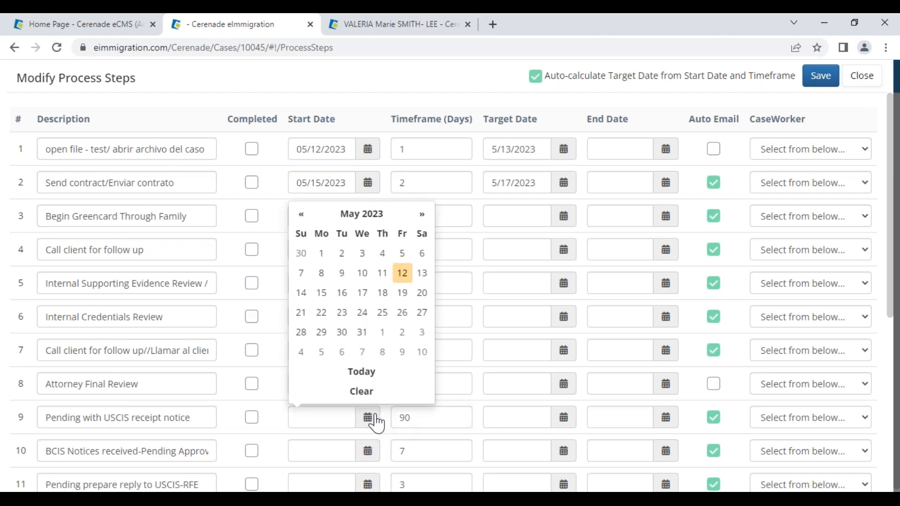
{"action": "left_click", "coordinate": [324, 337]}
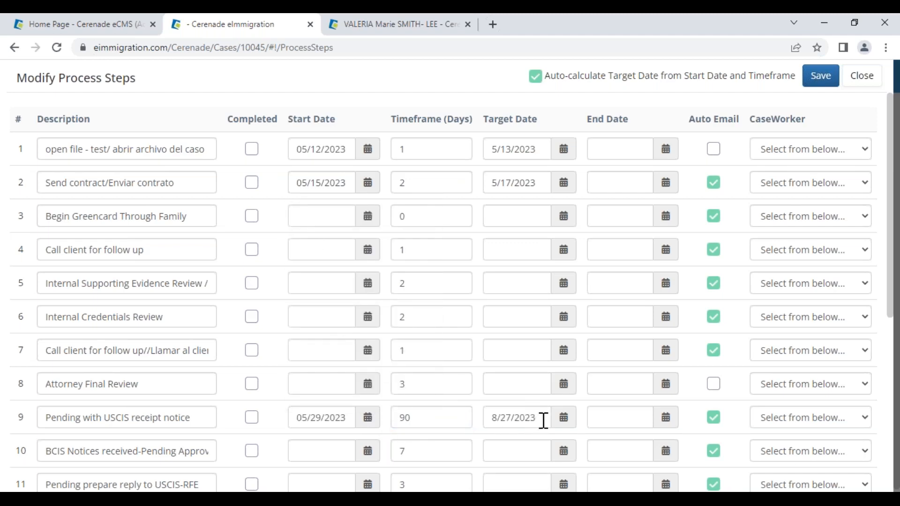
{"action": "left_click", "coordinate": [801, 424]}
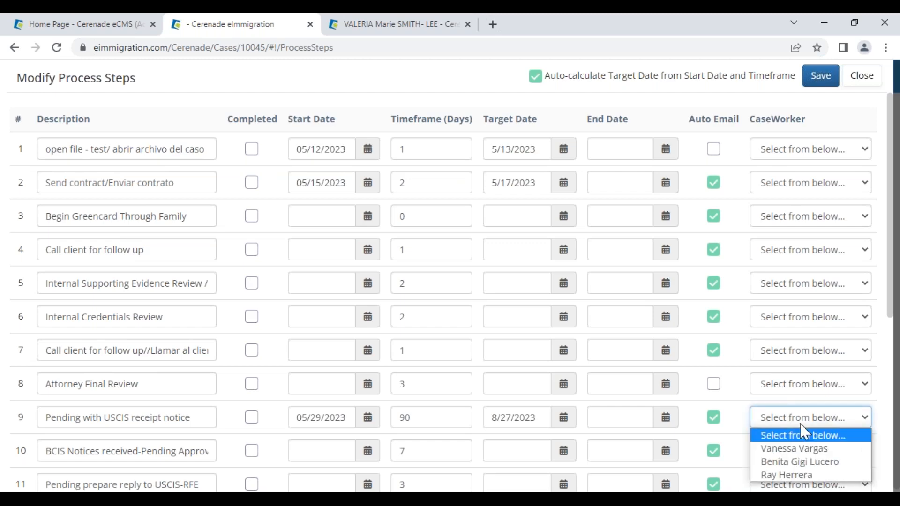
- Assign case workers to steps 9, 2 and 1
{"action": "left_click", "coordinate": [804, 448]}
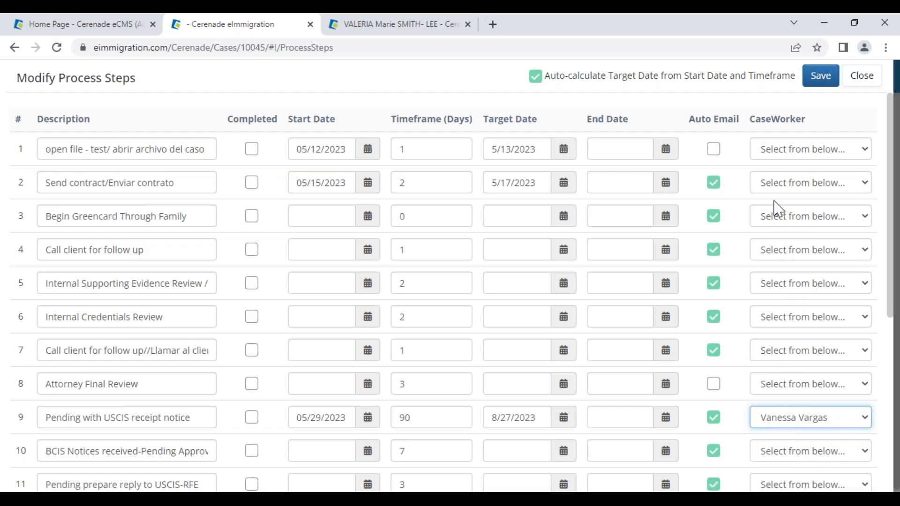
{"action": "left_click", "coordinate": [776, 186]}
{"action": "left_click", "coordinate": [792, 228]}
{"action": "left_click", "coordinate": [767, 154]}
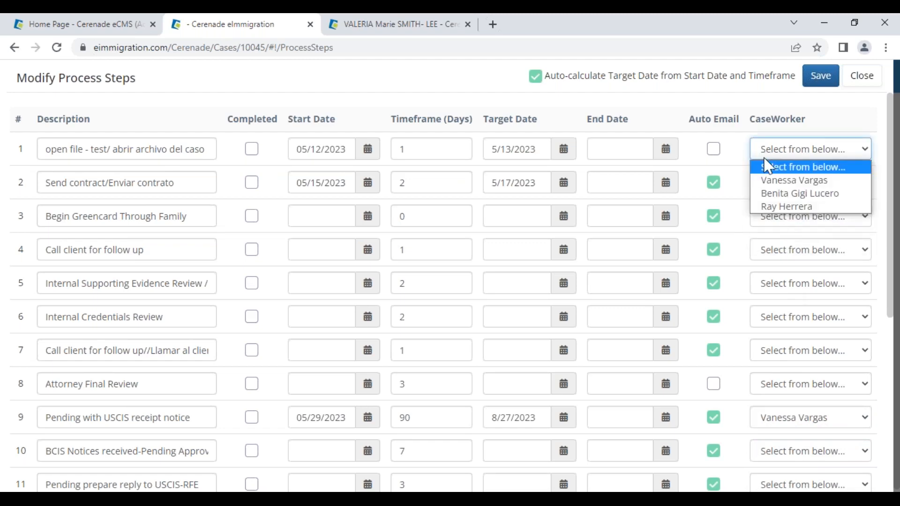
{"action": "left_click", "coordinate": [780, 206]}
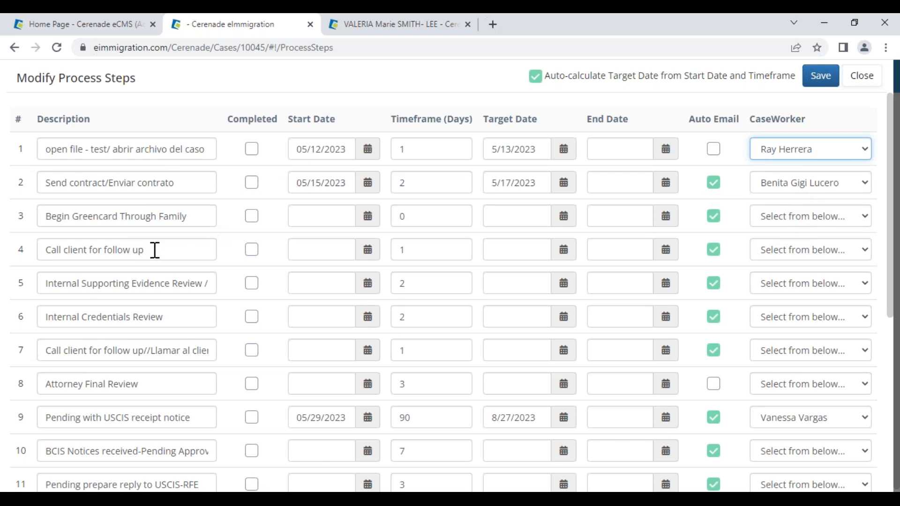
- Set step 4's start date to May 17 and assign it a case worker
{"action": "left_click", "coordinate": [367, 256]}
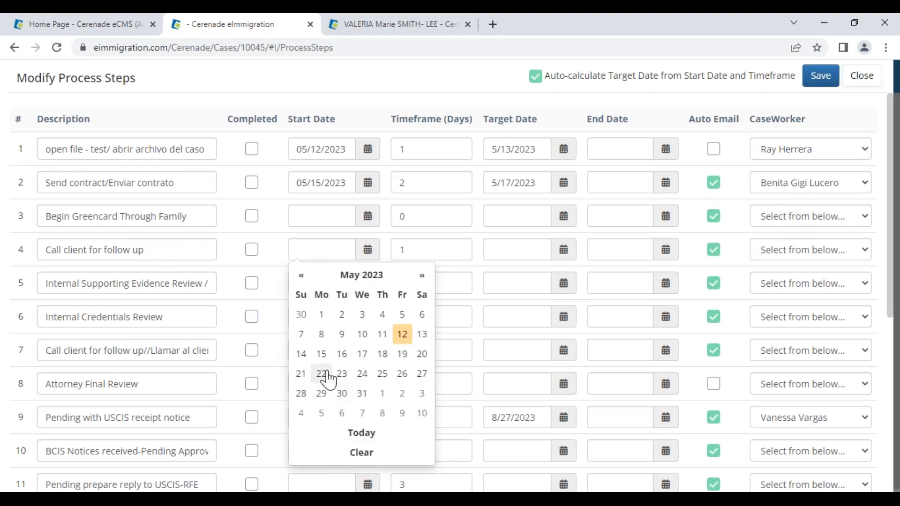
{"action": "left_click", "coordinate": [362, 355]}
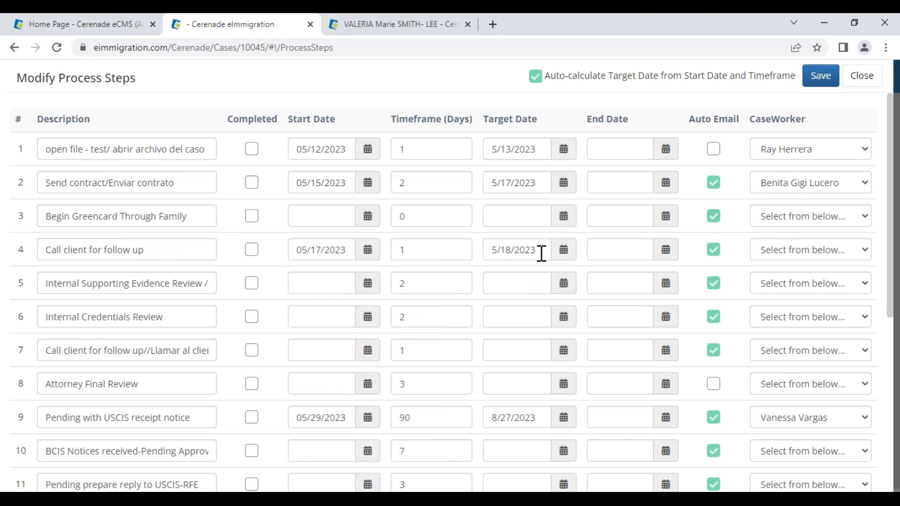
{"action": "left_click", "coordinate": [806, 253]}
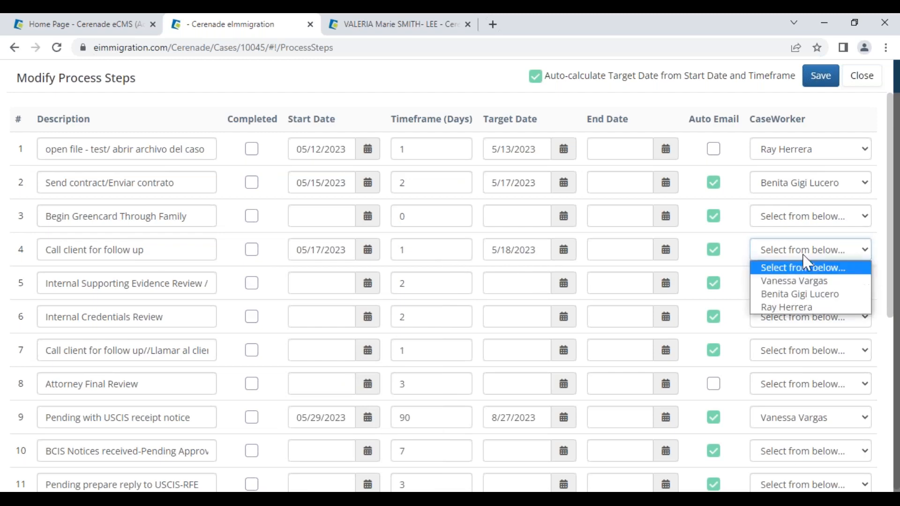
{"action": "left_click", "coordinate": [796, 282]}
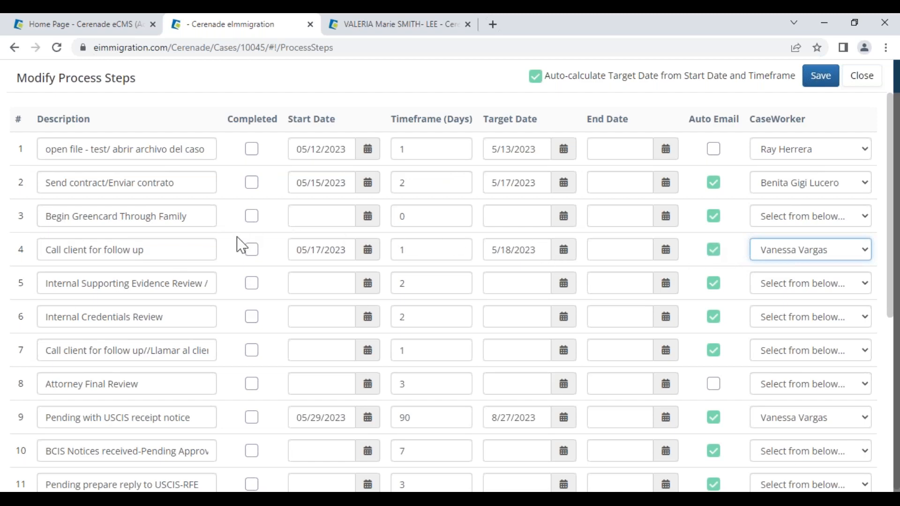
- Mark steps 3, 2 and 1 as completed
{"action": "left_click", "coordinate": [250, 218]}
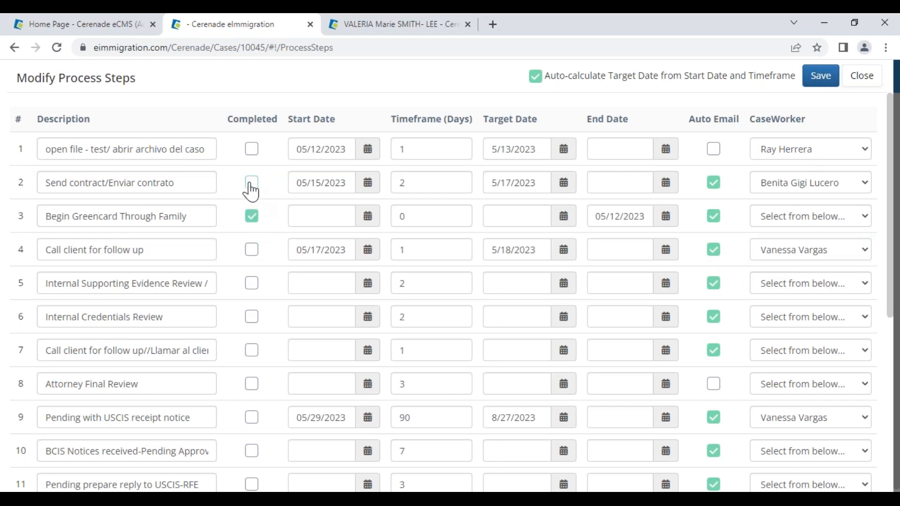
{"action": "left_click", "coordinate": [251, 183]}
{"action": "left_click", "coordinate": [252, 149]}
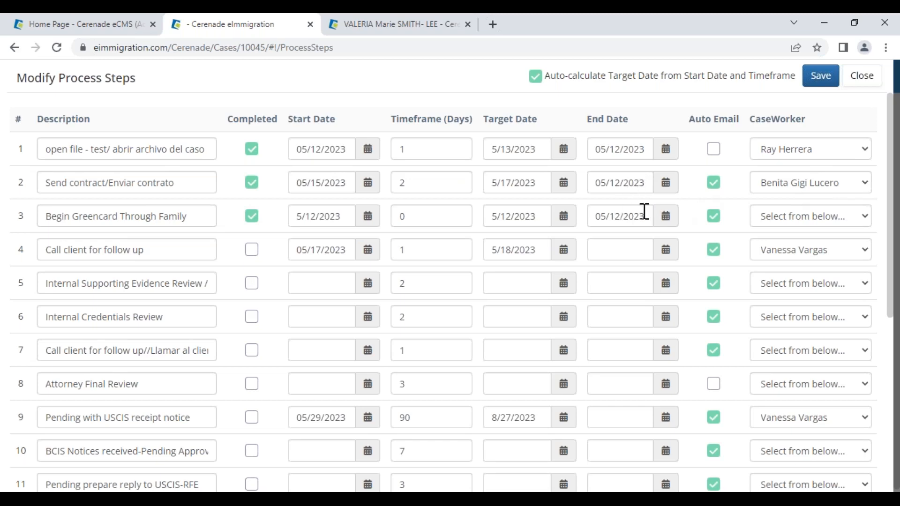
- Set step 5's start date to May 1 and save the process step changes
{"action": "left_click_drag", "start_coordinate": [590, 127], "coordinate": [639, 140]}
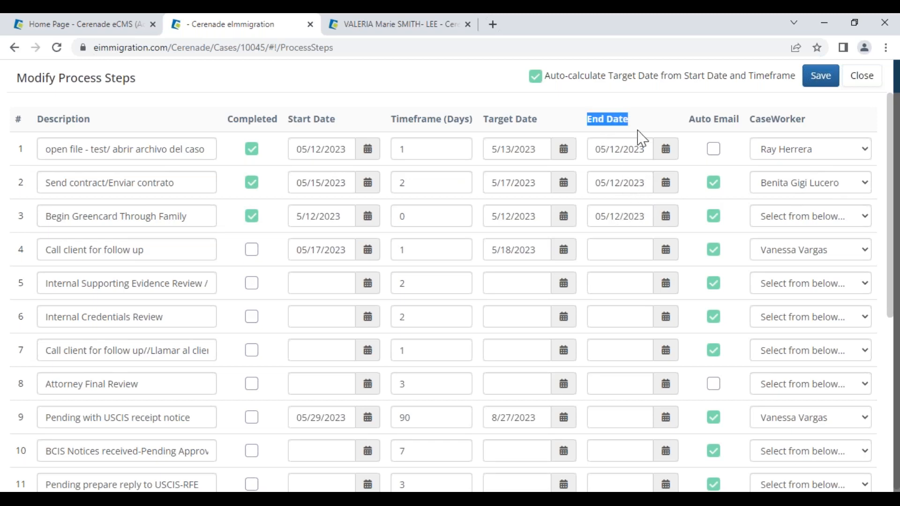
{"action": "left_click", "coordinate": [676, 125]}
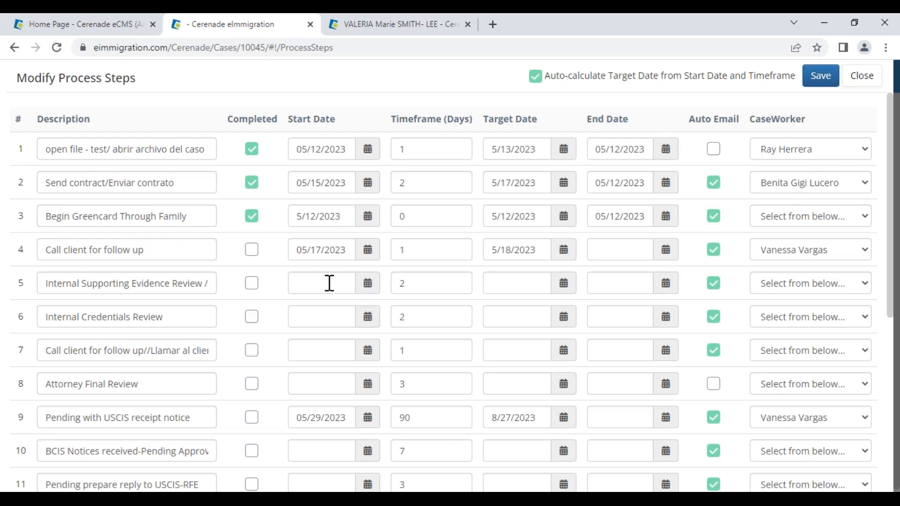
{"action": "left_click", "coordinate": [366, 284]}
{"action": "left_click", "coordinate": [321, 121]}
{"action": "left_click", "coordinate": [819, 83]}
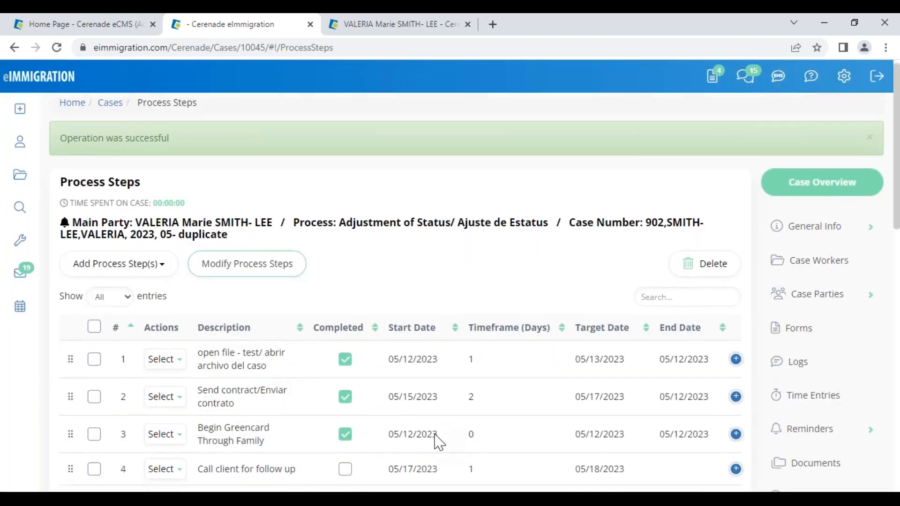
- Review the saved target and end dates for steps 3–5, including step 5's overdue 05/03/2023
{"action": "scroll", "coordinate": [203, 374], "scroll_direction": "down", "scroll_amount": 3}
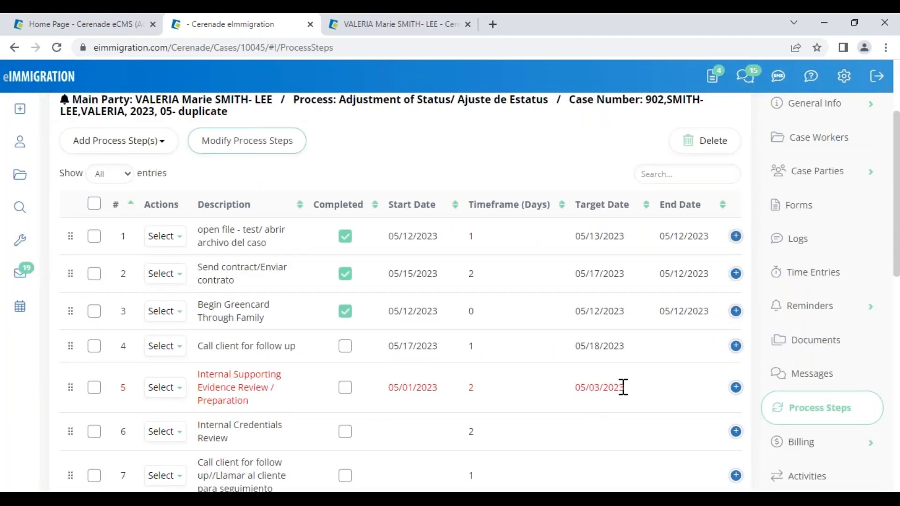
{"action": "left_click_drag", "start_coordinate": [616, 387], "coordinate": [577, 393]}
{"action": "left_click", "coordinate": [696, 398]}
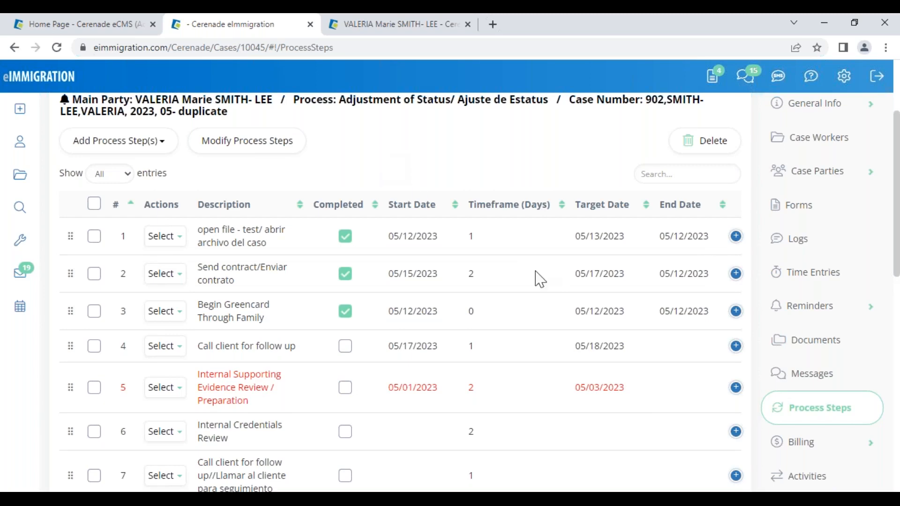
{"action": "left_click_drag", "start_coordinate": [624, 361], "coordinate": [572, 358]}
{"action": "left_click_drag", "start_coordinate": [649, 390], "coordinate": [581, 403]}
{"action": "left_click_drag", "start_coordinate": [709, 313], "coordinate": [653, 316]}
- Expand the Send contract step to show its case worker and unchecked Auto Email
{"action": "left_click", "coordinate": [735, 312]}
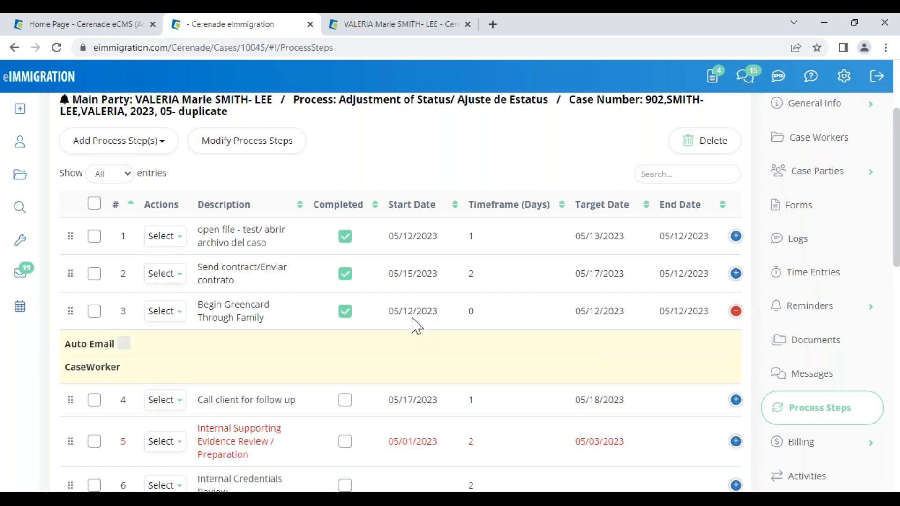
{"action": "left_click", "coordinate": [736, 312]}
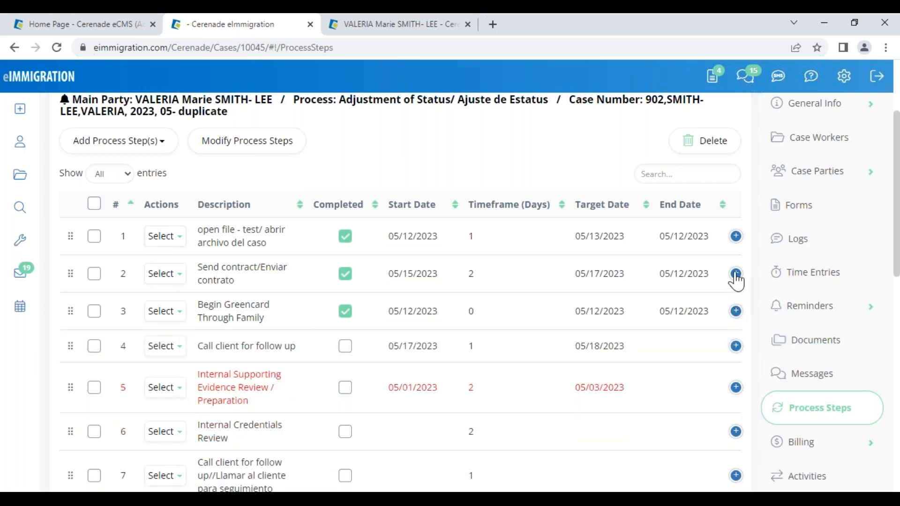
{"action": "left_click", "coordinate": [736, 274]}
{"action": "left_click_drag", "start_coordinate": [238, 346], "coordinate": [120, 343]}
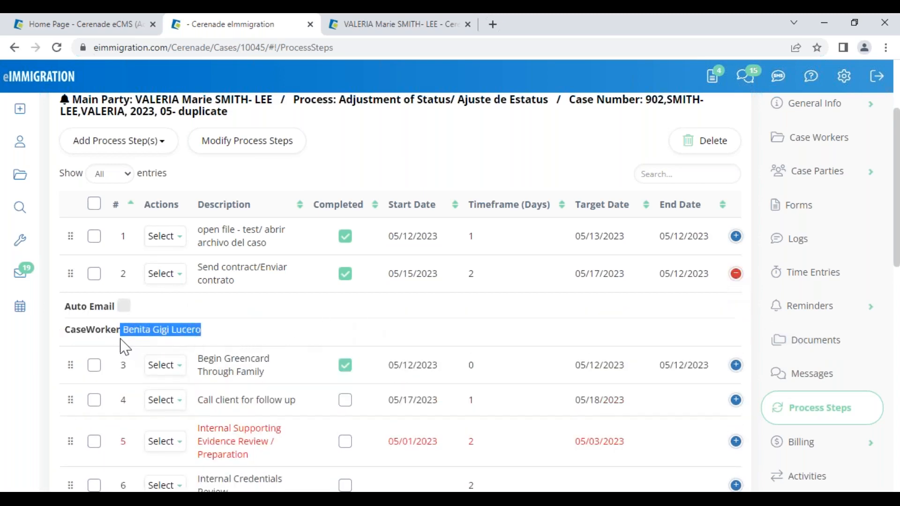
{"action": "left_click", "coordinate": [444, 168]}
- Open the Tickler dashboard from Tools and switch to the Default Tickler Layout
{"action": "mouse_move", "coordinate": [34, 220]}
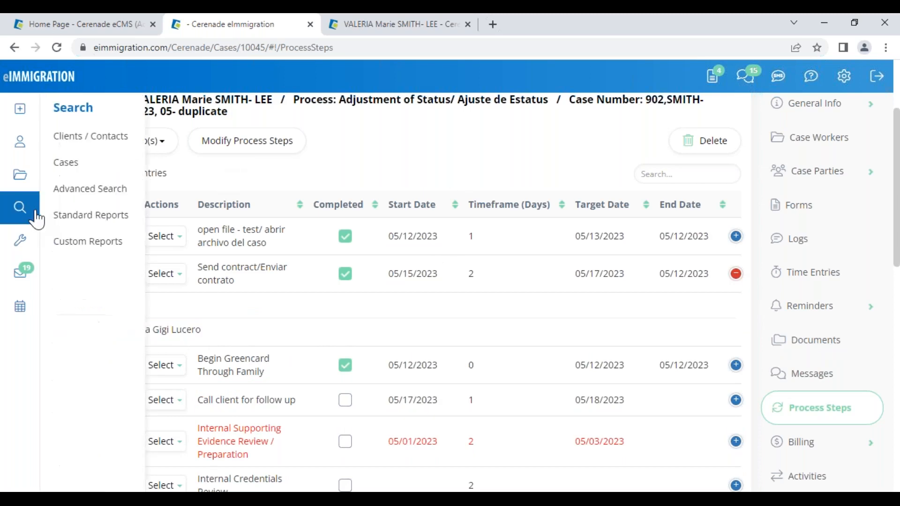
{"action": "mouse_move", "coordinate": [27, 244]}
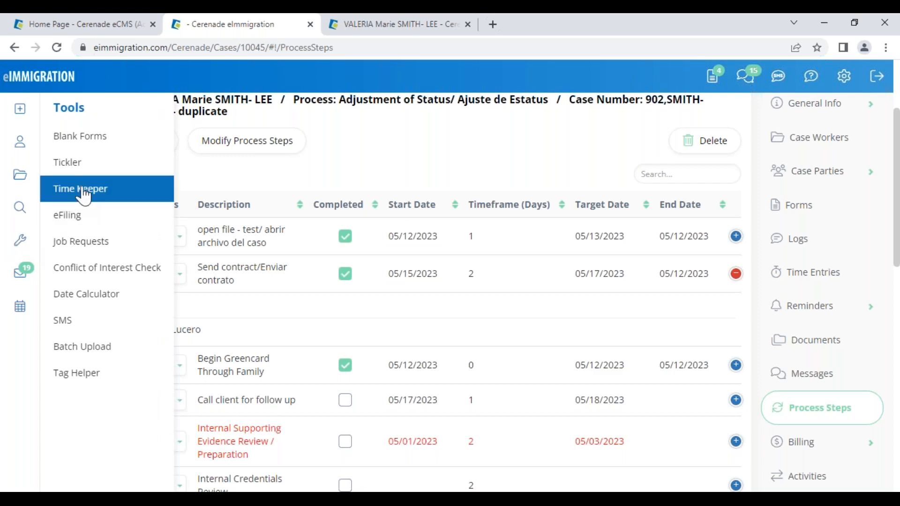
{"action": "left_click", "coordinate": [70, 163]}
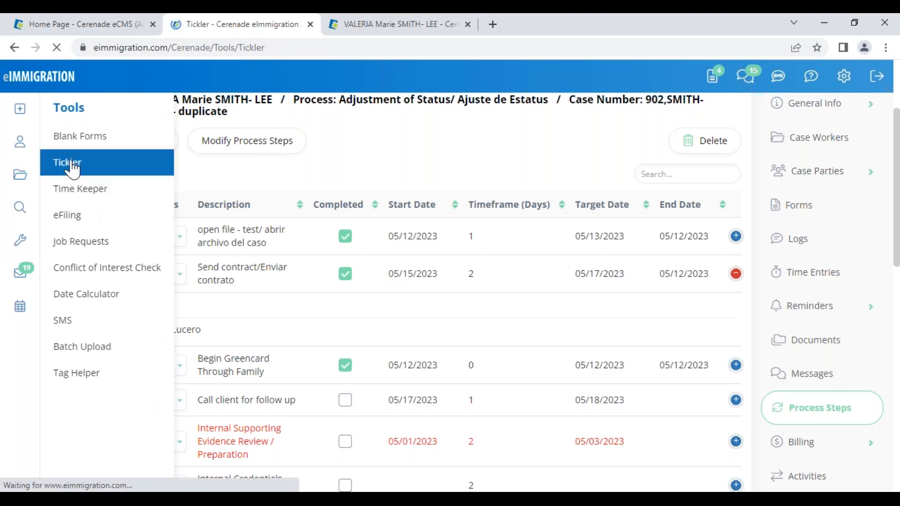
{"action": "left_click", "coordinate": [443, 185]}
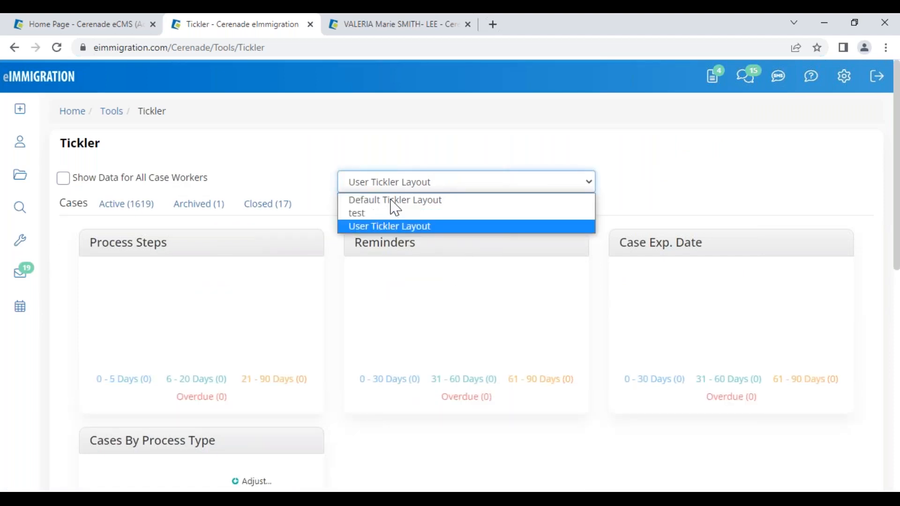
{"action": "left_click", "coordinate": [393, 205]}
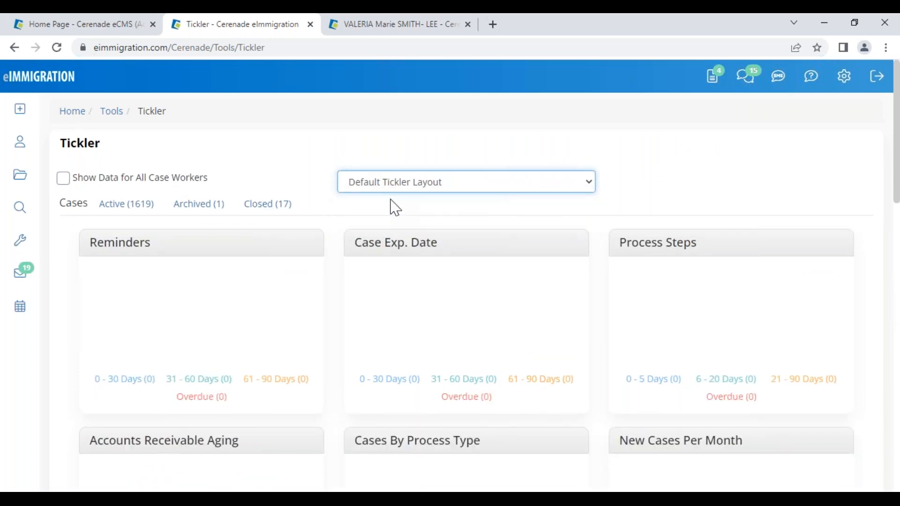
- Turn on Show Data for All Case Workers on the Tickler
{"action": "left_click", "coordinate": [722, 208]}
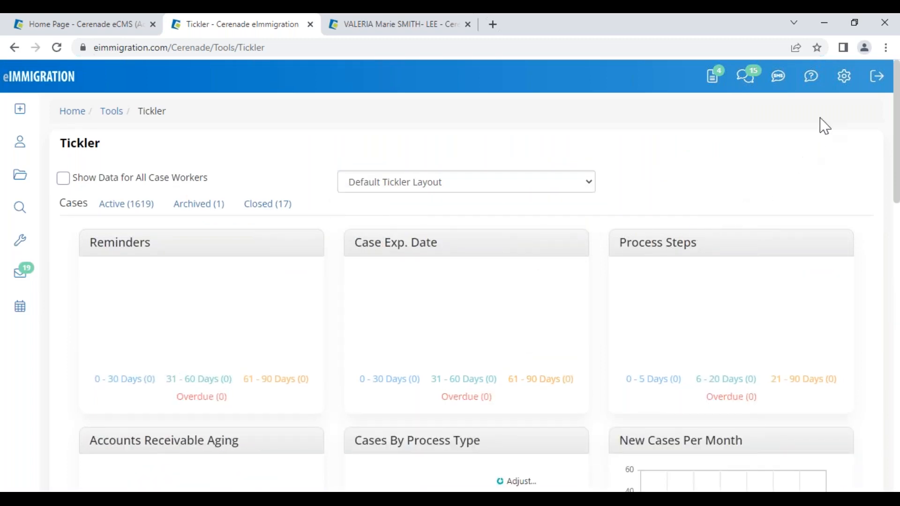
{"action": "left_click", "coordinate": [843, 78]}
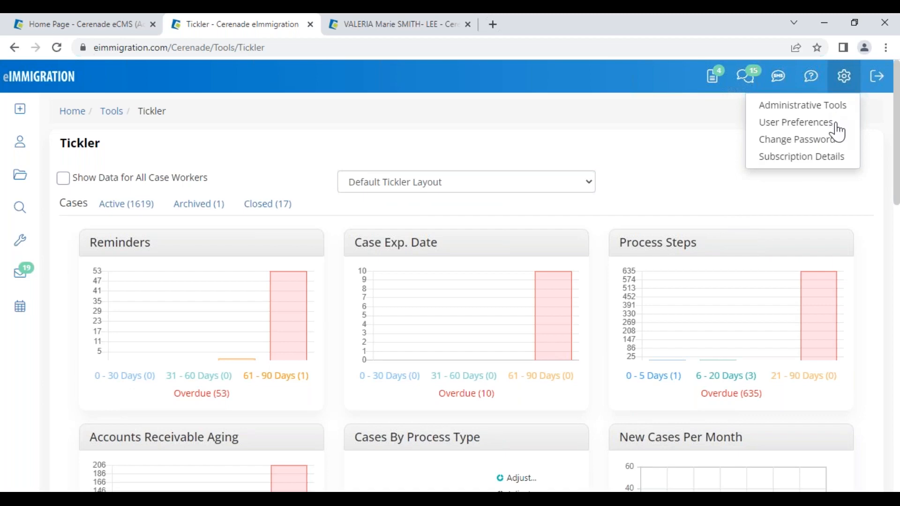
{"action": "left_click", "coordinate": [666, 196]}
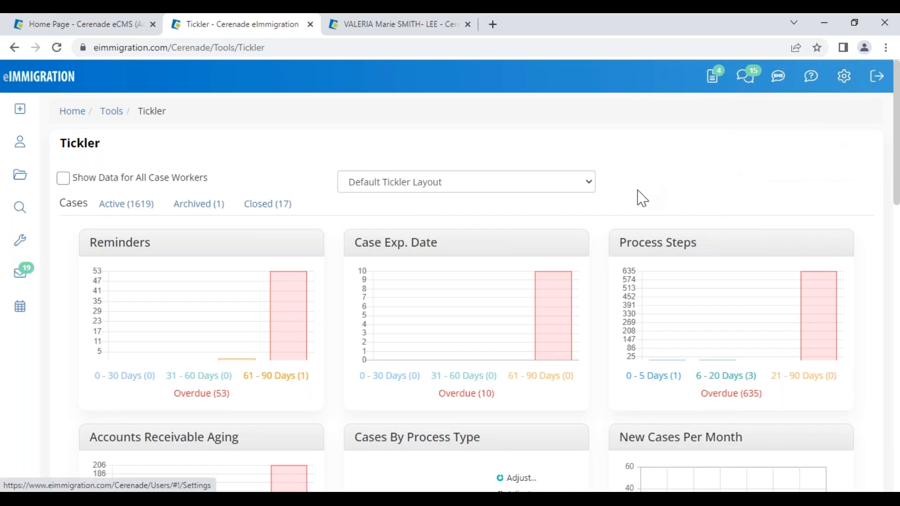
{"action": "scroll", "coordinate": [369, 356], "scroll_direction": "down", "scroll_amount": 4}
{"action": "scroll", "coordinate": [369, 356], "scroll_direction": "up", "scroll_amount": 4}
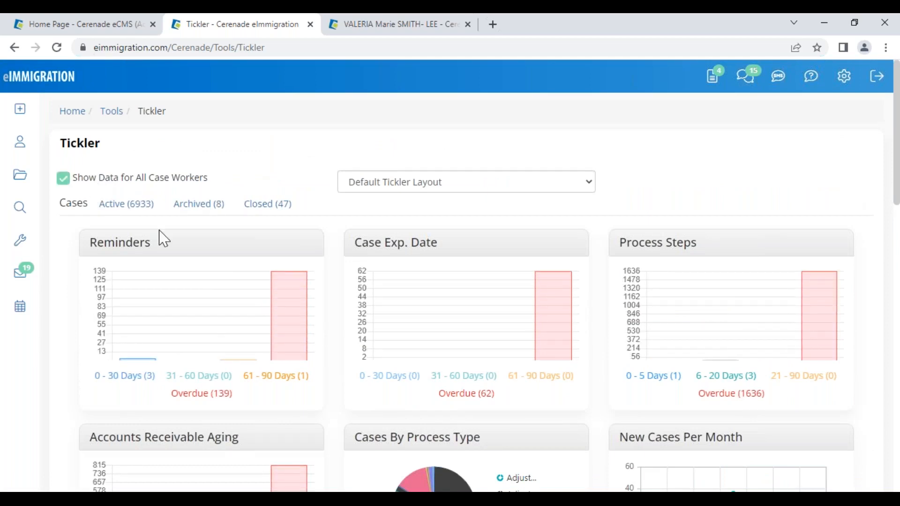
{"action": "left_click", "coordinate": [126, 376]}
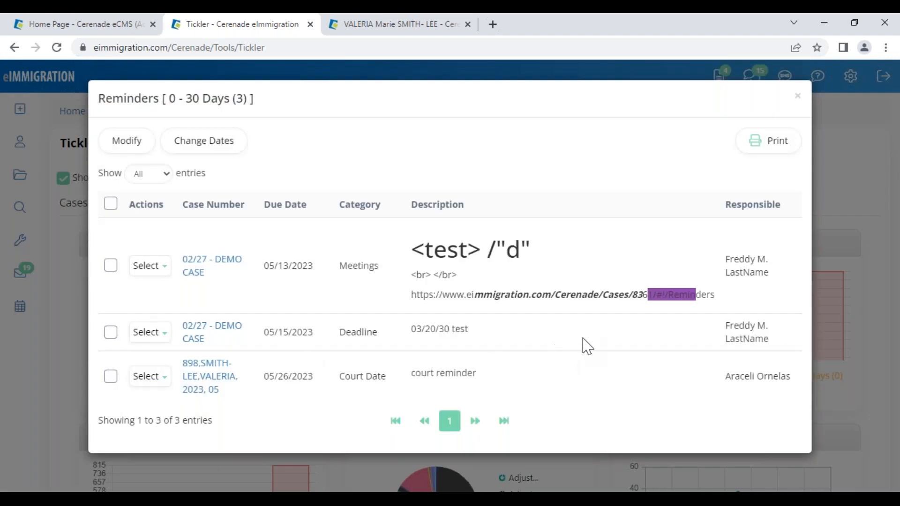
{"action": "left_click_drag", "start_coordinate": [730, 259], "coordinate": [763, 280]}
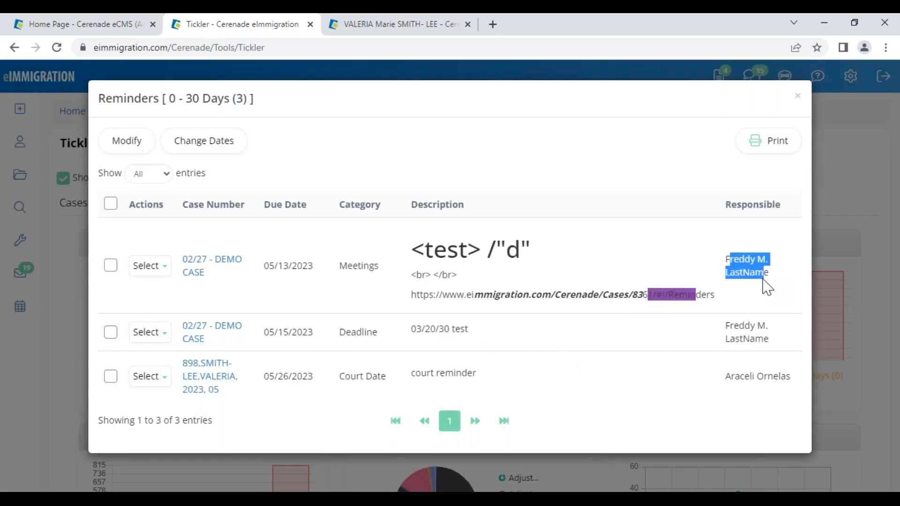
{"action": "left_click_drag", "start_coordinate": [340, 266], "coordinate": [377, 270]}
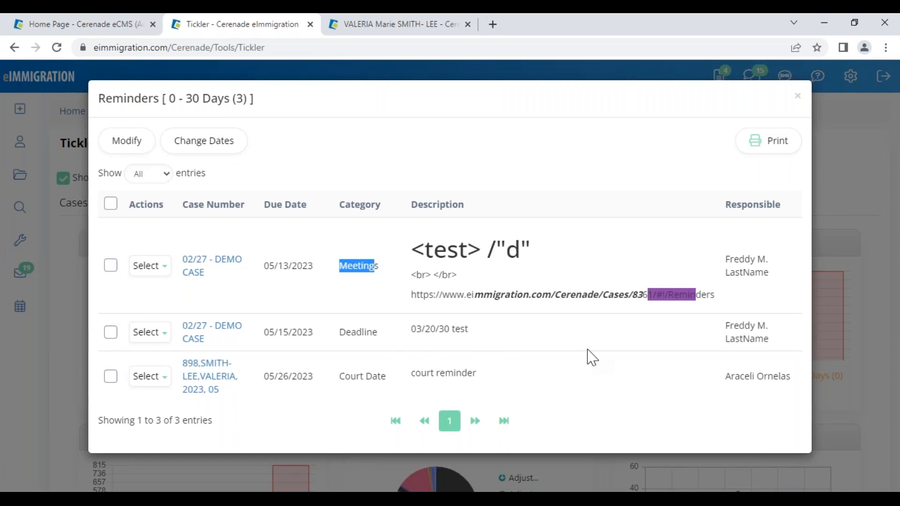
{"action": "left_click", "coordinate": [797, 96]}
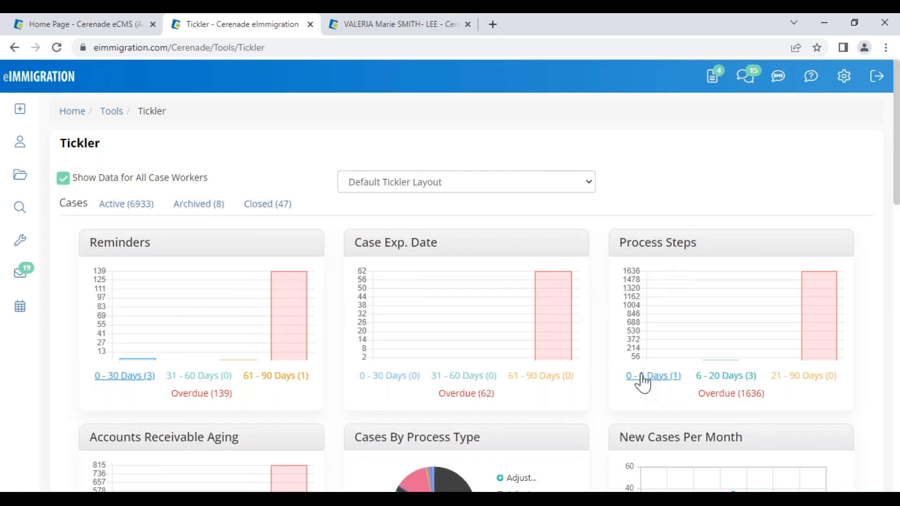
{"action": "left_click", "coordinate": [659, 378]}
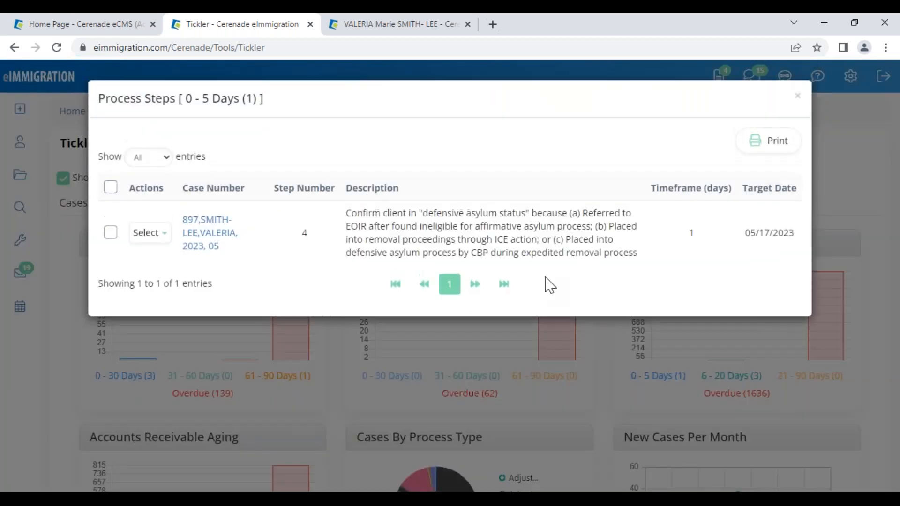
{"action": "left_click_drag", "start_coordinate": [374, 211], "coordinate": [575, 252]}
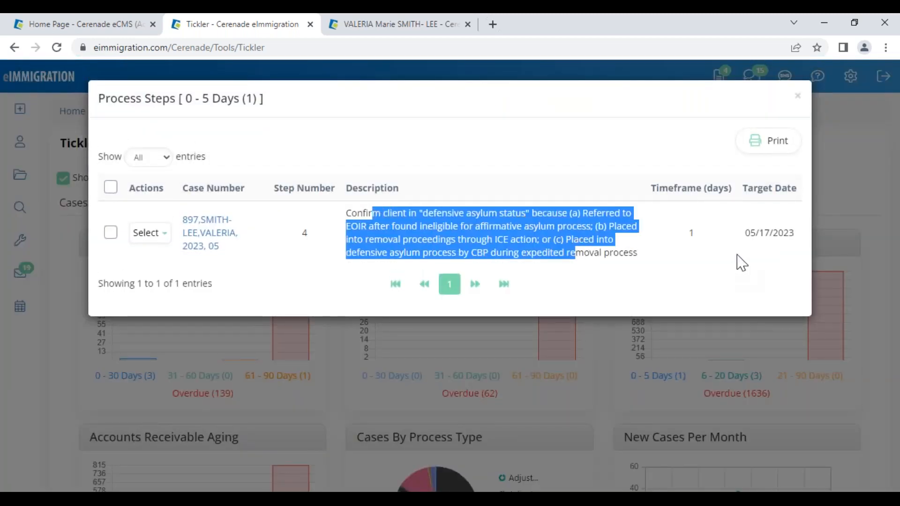
{"action": "left_click_drag", "start_coordinate": [747, 233], "coordinate": [795, 249]}
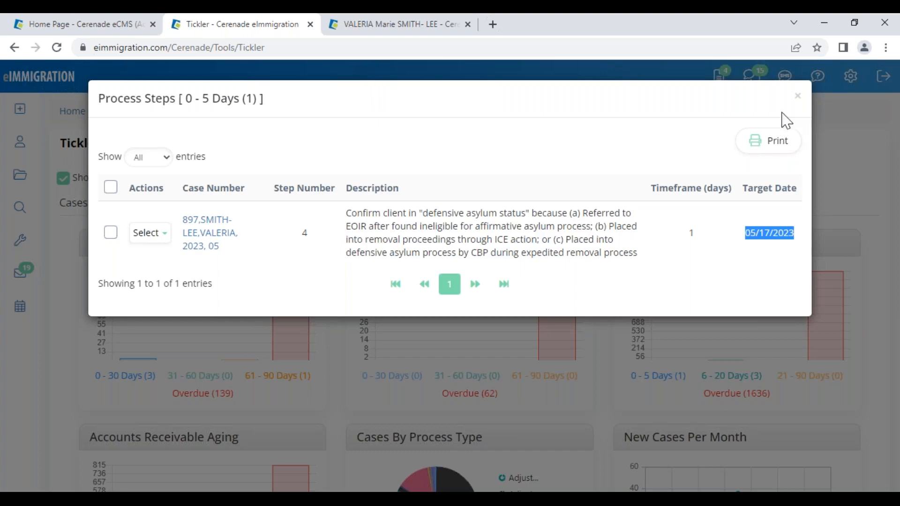
{"action": "left_click", "coordinate": [799, 97]}
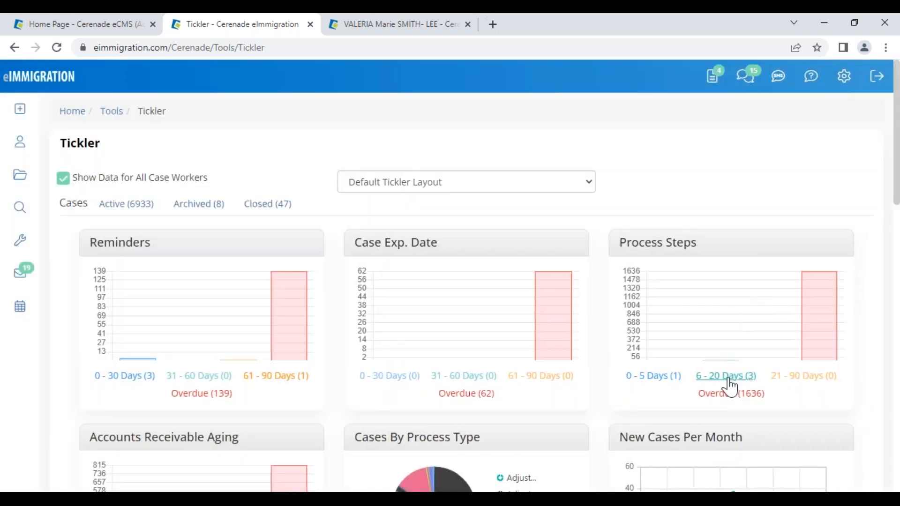
{"action": "left_click", "coordinate": [730, 377]}
{"action": "left_click_drag", "start_coordinate": [482, 217], "coordinate": [503, 277]}
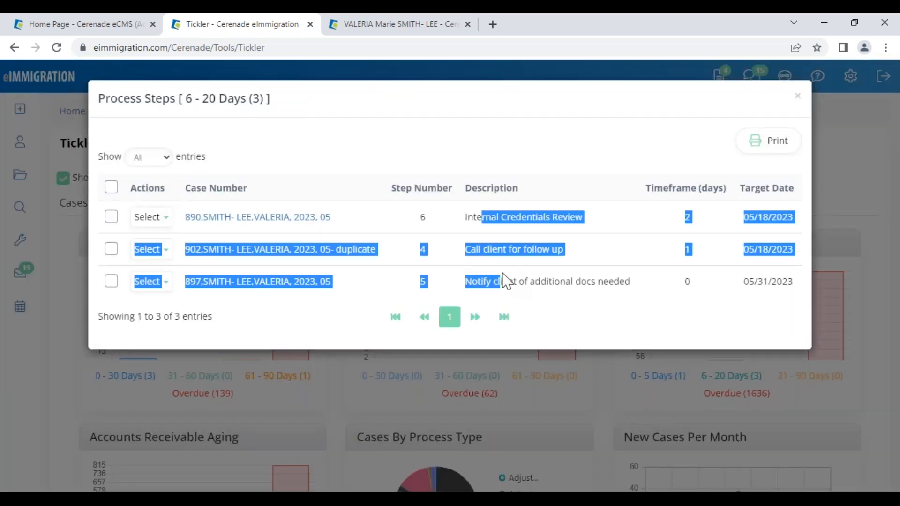
{"action": "left_click", "coordinate": [706, 331]}
{"action": "left_click_drag", "start_coordinate": [766, 217], "coordinate": [784, 305]}
{"action": "left_click", "coordinate": [783, 305]}
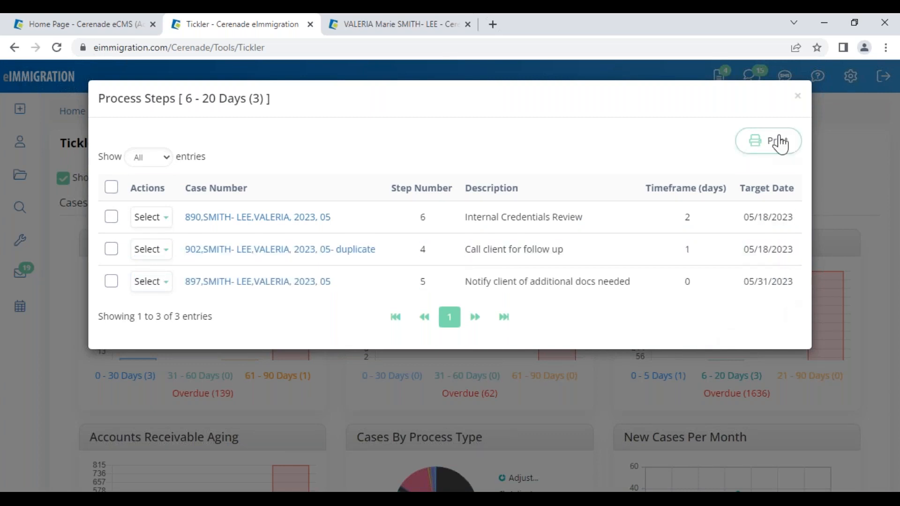
{"action": "left_click", "coordinate": [797, 99]}
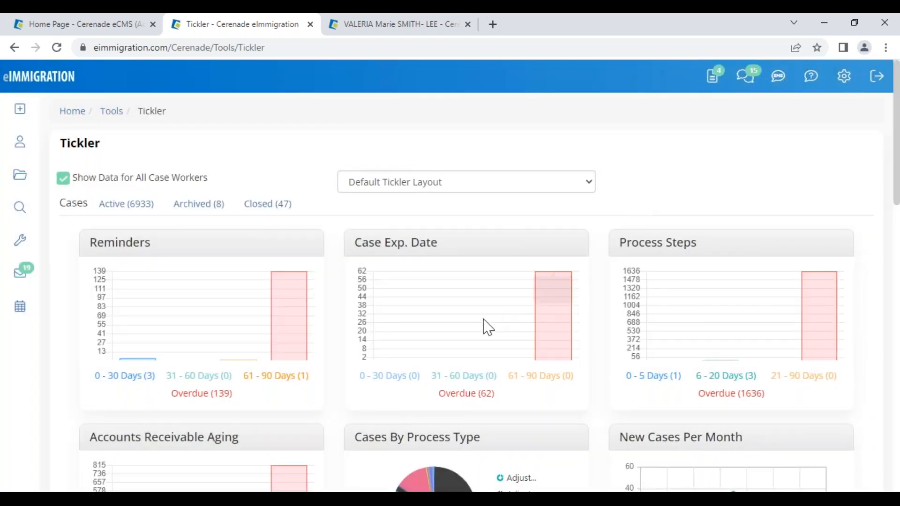
- View the list of passports expiring in 31–60 days, then close it
{"action": "scroll", "coordinate": [520, 363], "scroll_direction": "down", "scroll_amount": 5}
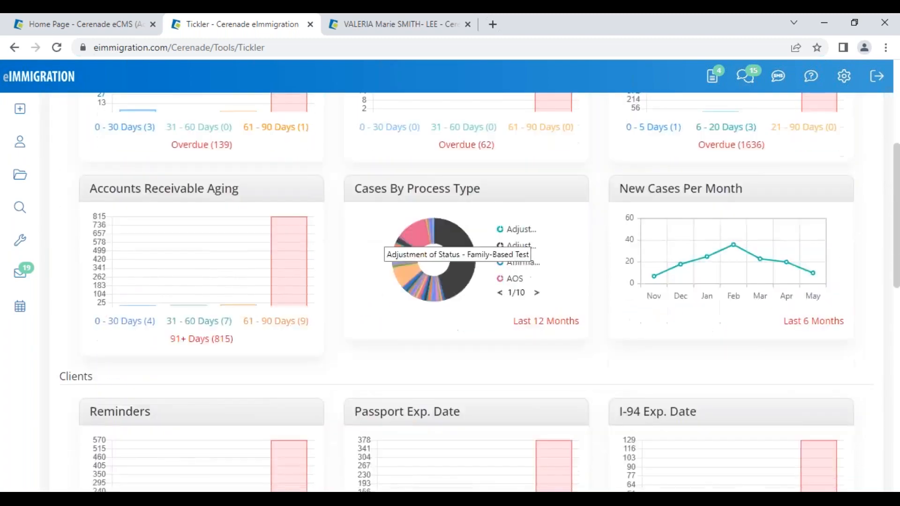
{"action": "scroll", "coordinate": [468, 301], "scroll_direction": "down", "scroll_amount": 3}
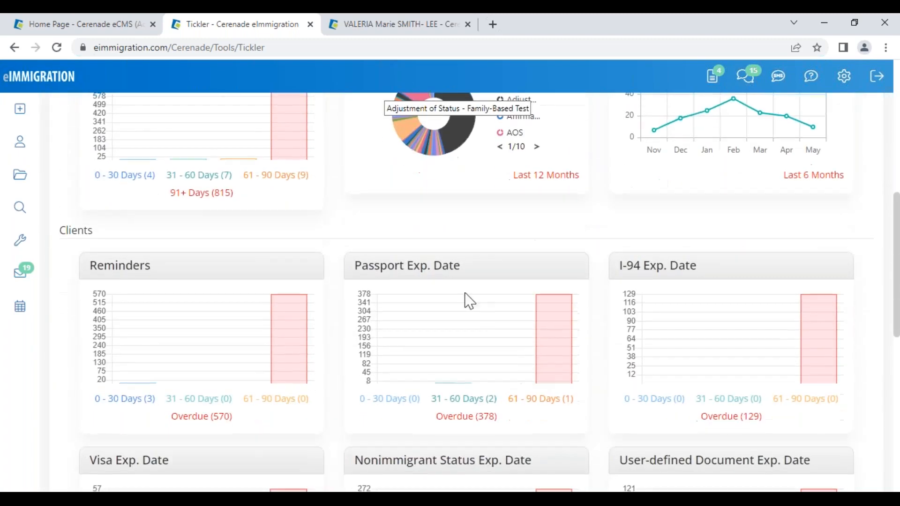
{"action": "left_click", "coordinate": [475, 399]}
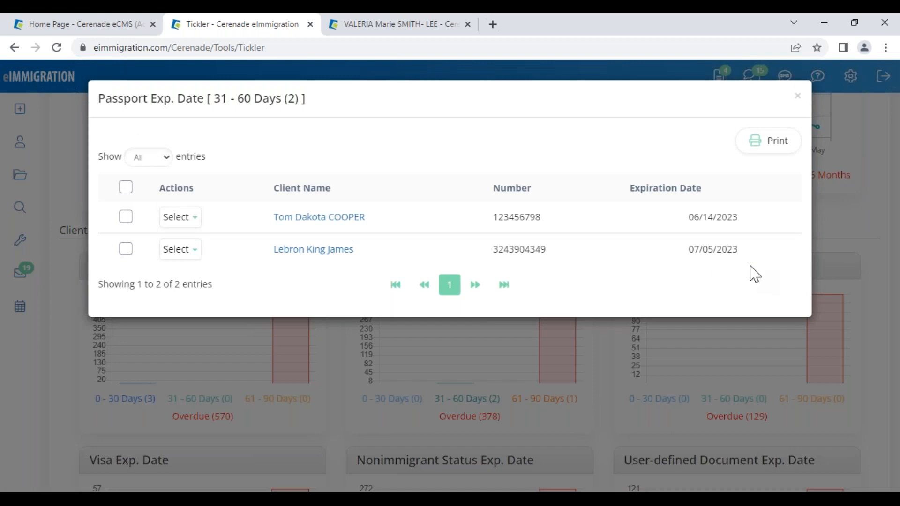
{"action": "left_click", "coordinate": [797, 97]}
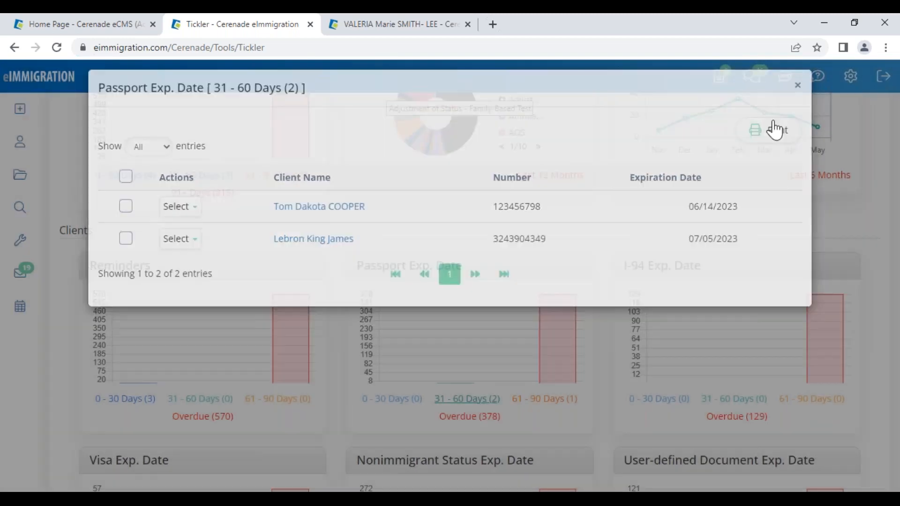
- View the invoices 0–30 days overdue under Accounts Receivable, then close the list
{"action": "scroll", "coordinate": [637, 319], "scroll_direction": "down", "scroll_amount": 2}
{"action": "scroll", "coordinate": [641, 322], "scroll_direction": "down", "scroll_amount": 3}
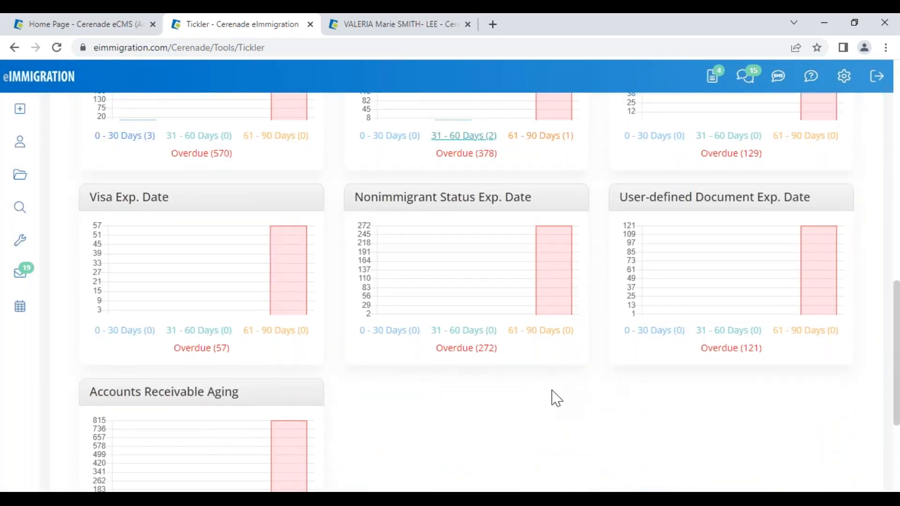
{"action": "scroll", "coordinate": [335, 389], "scroll_direction": "down", "scroll_amount": 1}
{"action": "left_click_drag", "start_coordinate": [103, 326], "coordinate": [276, 343]}
{"action": "left_click", "coordinate": [136, 461]}
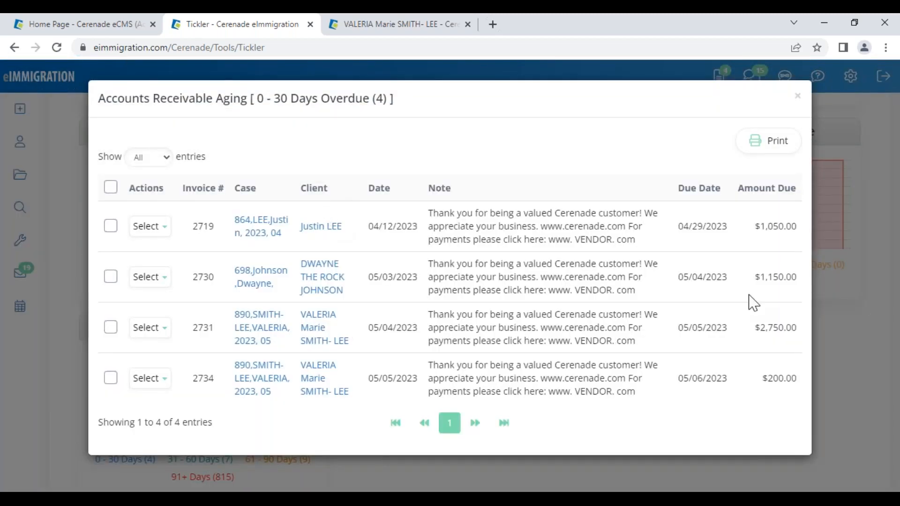
{"action": "left_click", "coordinate": [798, 96]}
- Return to the eImmigration Home page via the logo
{"action": "left_click", "coordinate": [446, 388]}
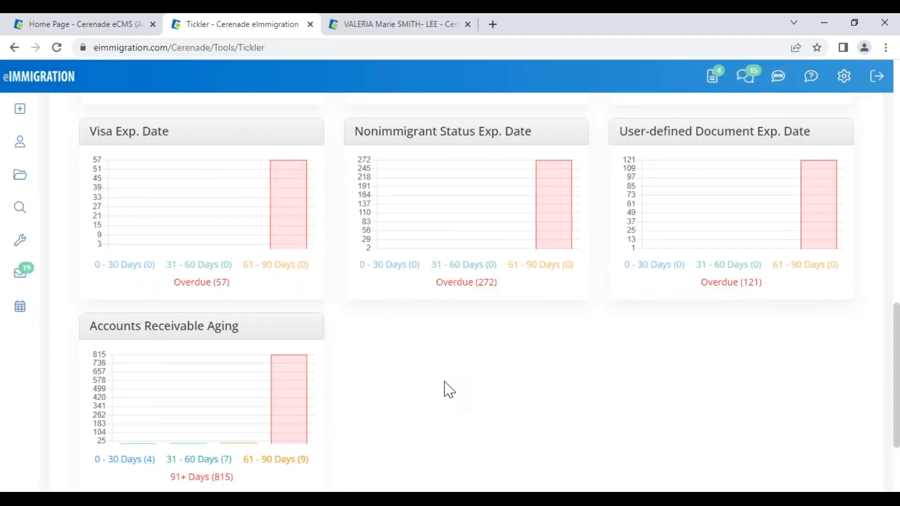
{"action": "scroll", "coordinate": [357, 214], "scroll_direction": "down", "scroll_amount": 3}
{"action": "scroll", "coordinate": [321, 165], "scroll_direction": "up", "scroll_amount": 5}
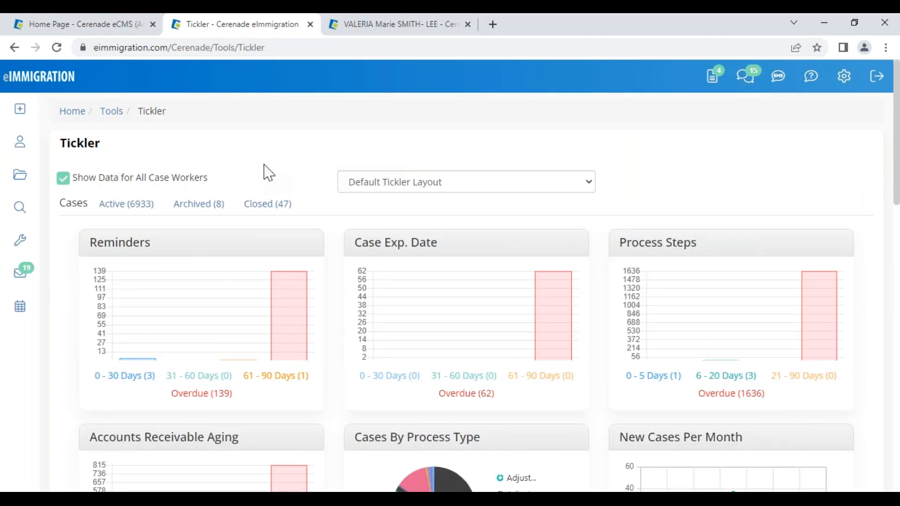
{"action": "left_click", "coordinate": [18, 78]}
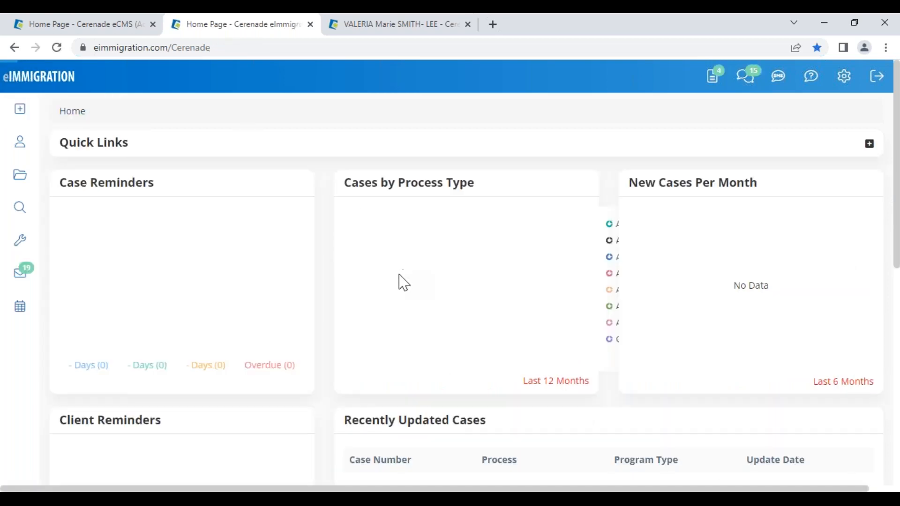